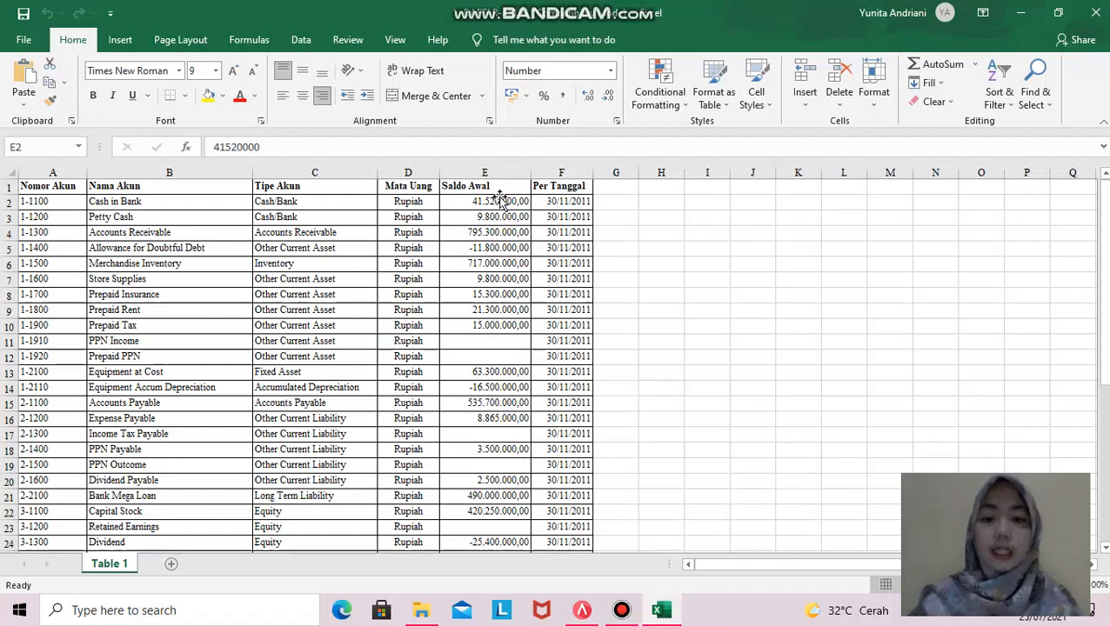
- Inspect the Cash in Bank opening balance in cell E2 without changing it
left_click(502, 202)
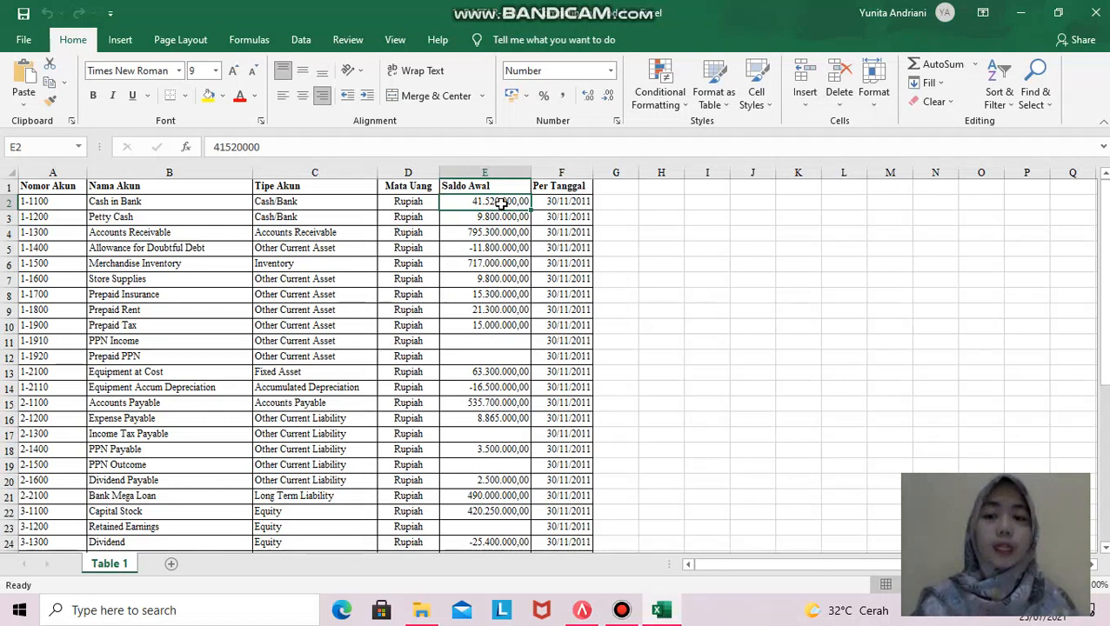
double_click(265, 148)
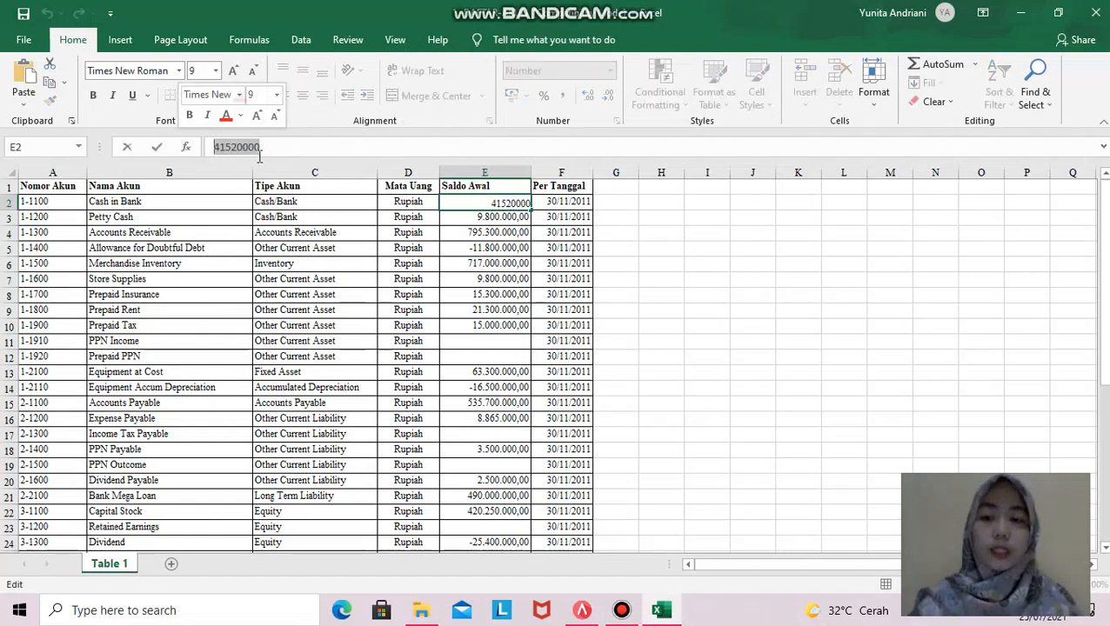
left_click(444, 264)
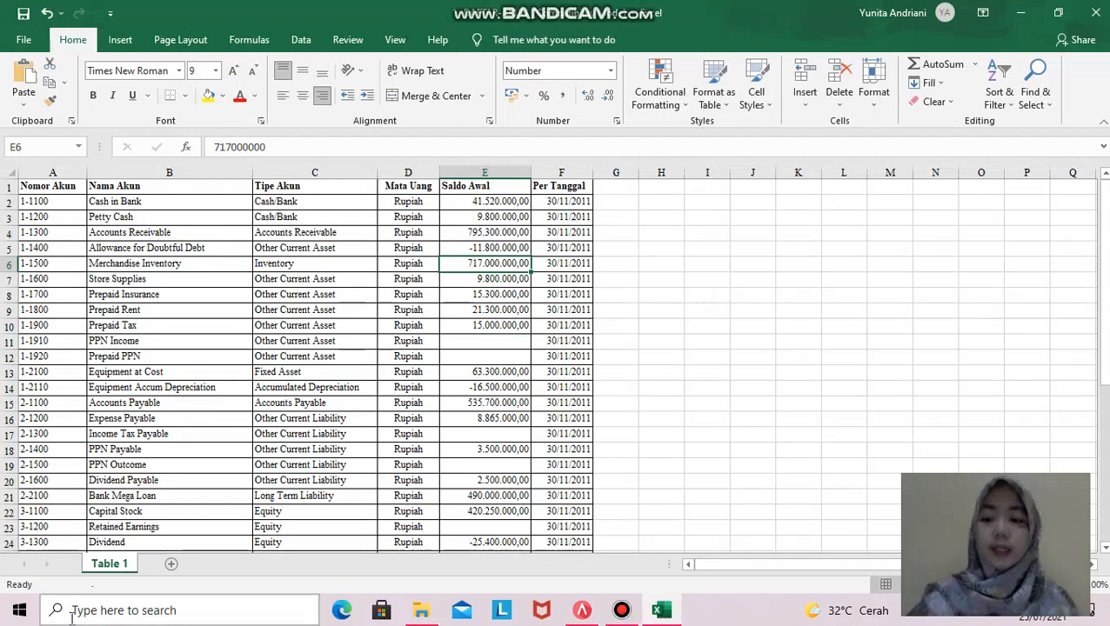
- Search Windows for 'control' and open Control Panel
left_click(100, 611)
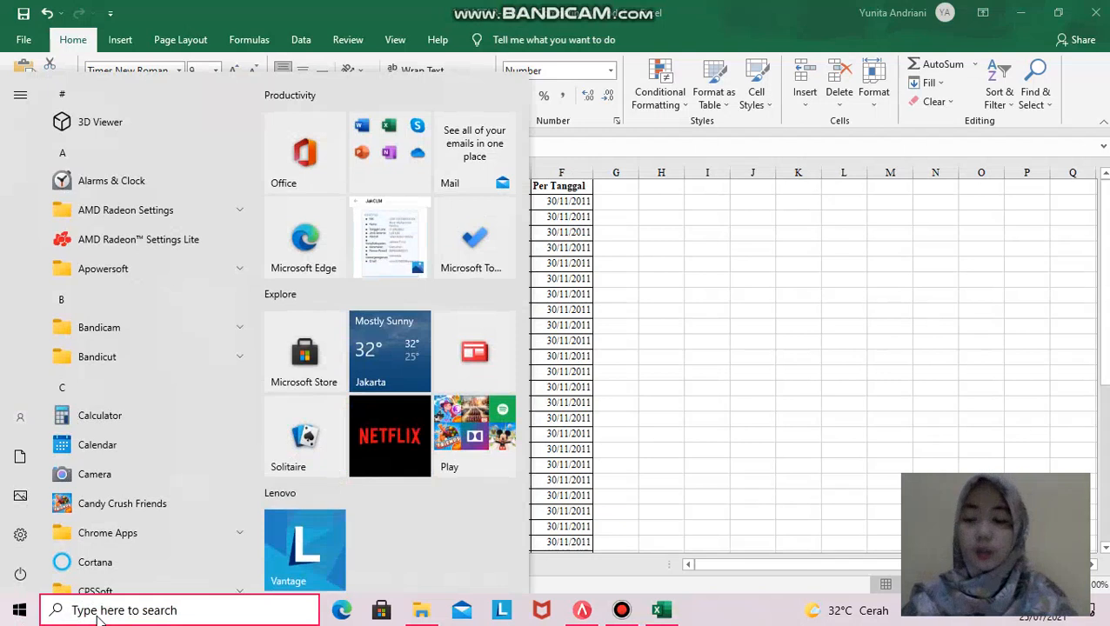
left_click(119, 618)
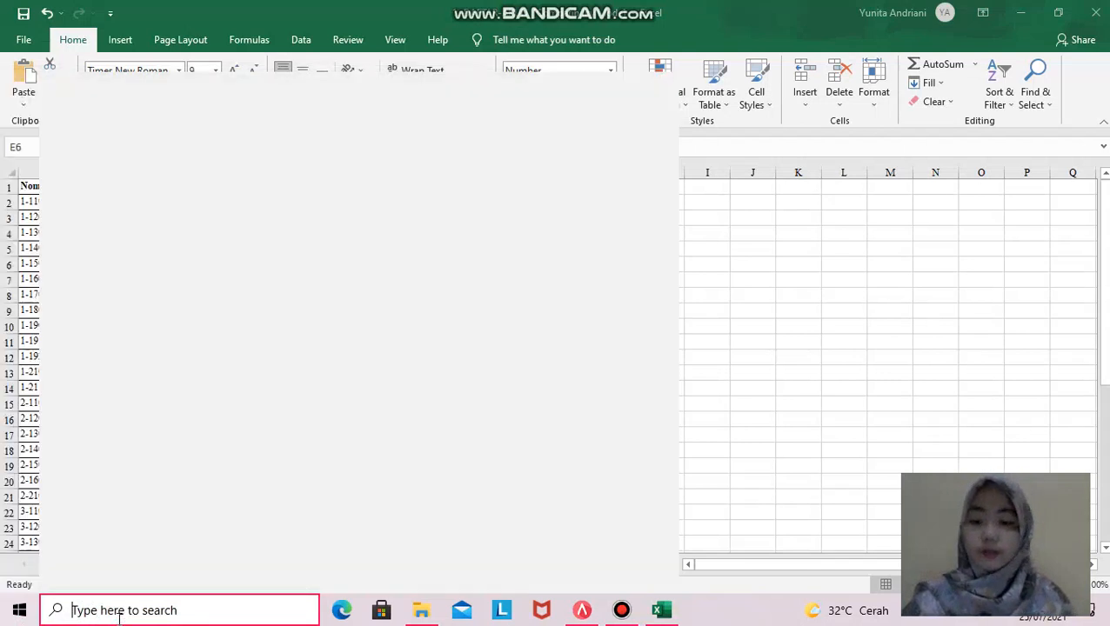
type("comtor")
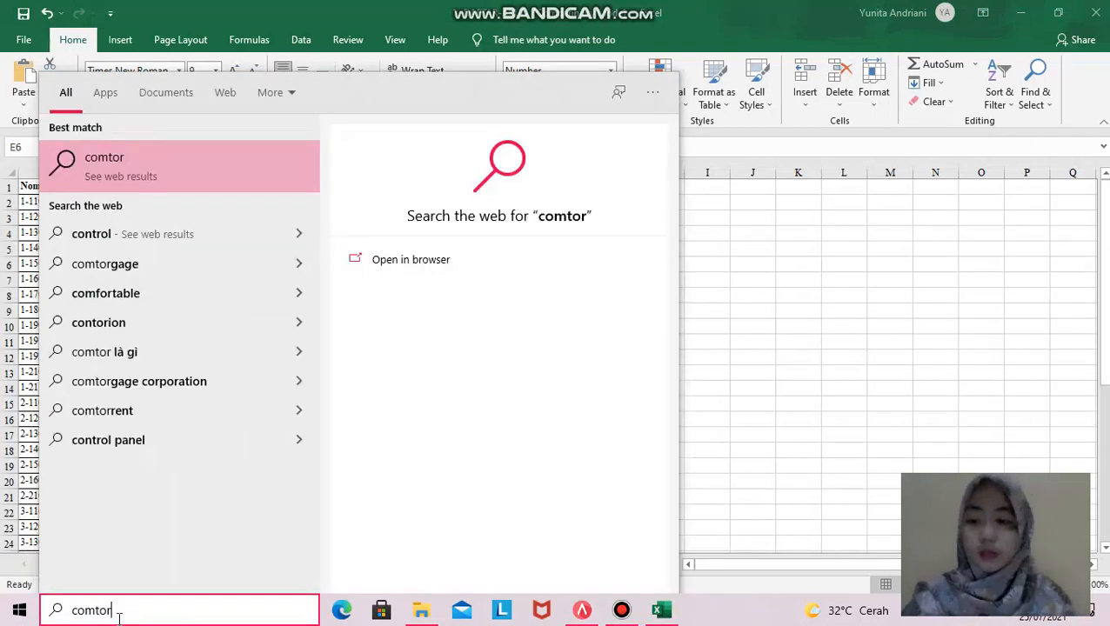
key("BackSpace")
type("ntro")
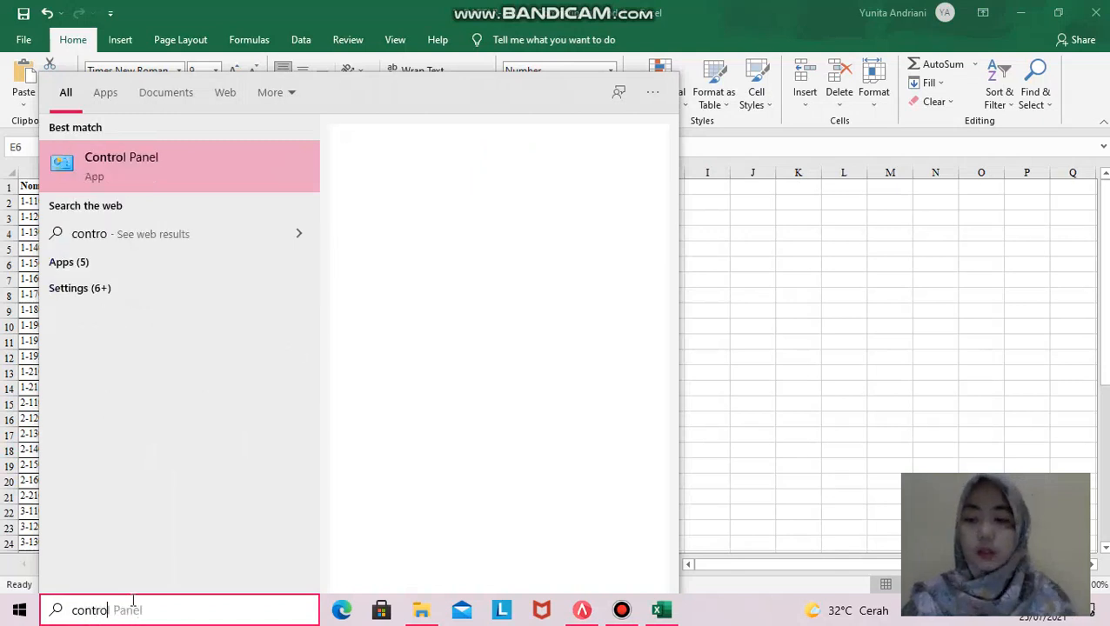
left_click(128, 162)
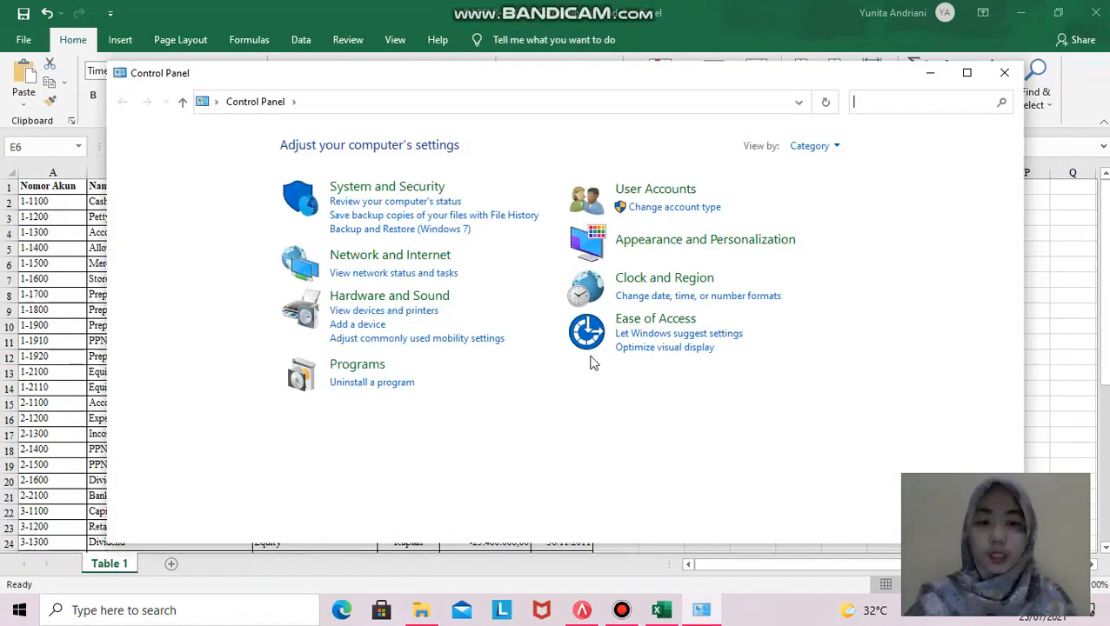
- In Clock and Region > Region, keep the Indonesian (Indonesia) format and confirm
left_click(627, 286)
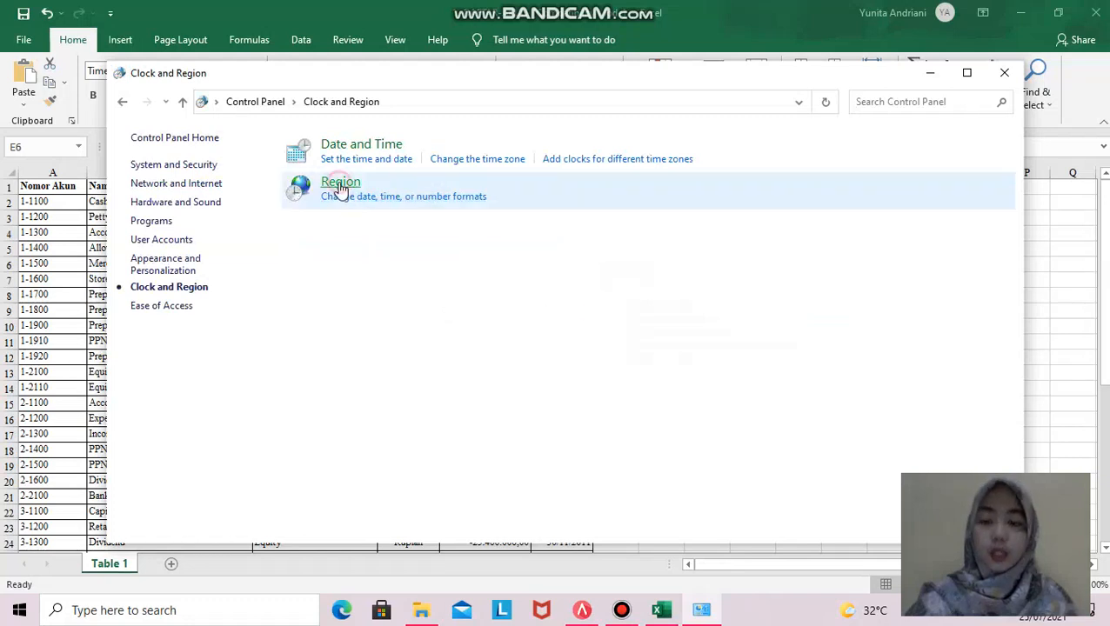
left_click(340, 189)
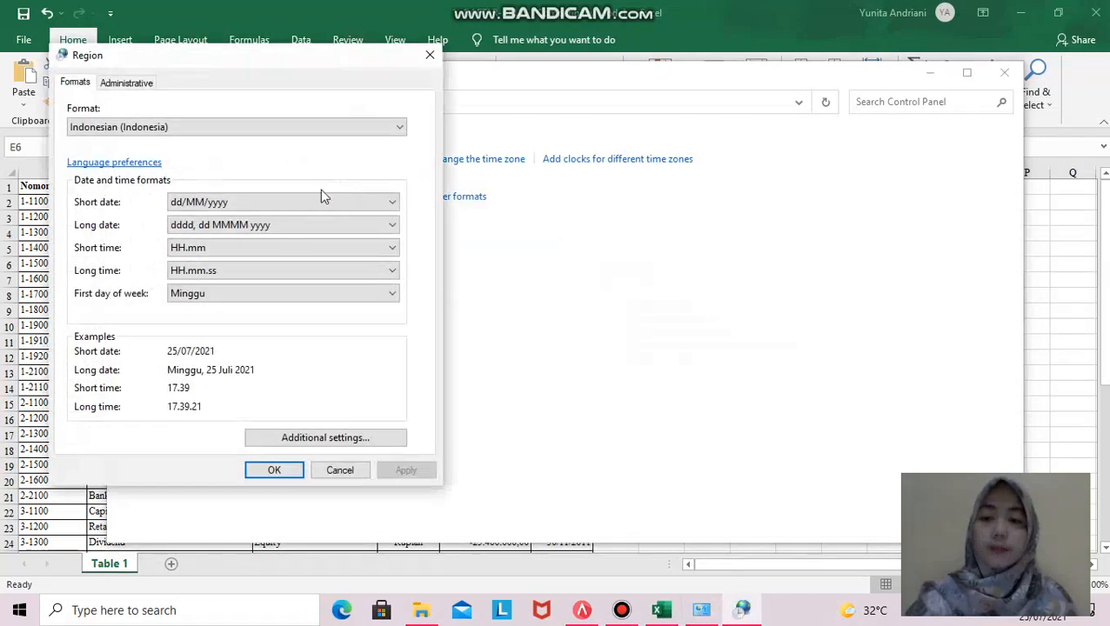
left_click(106, 128)
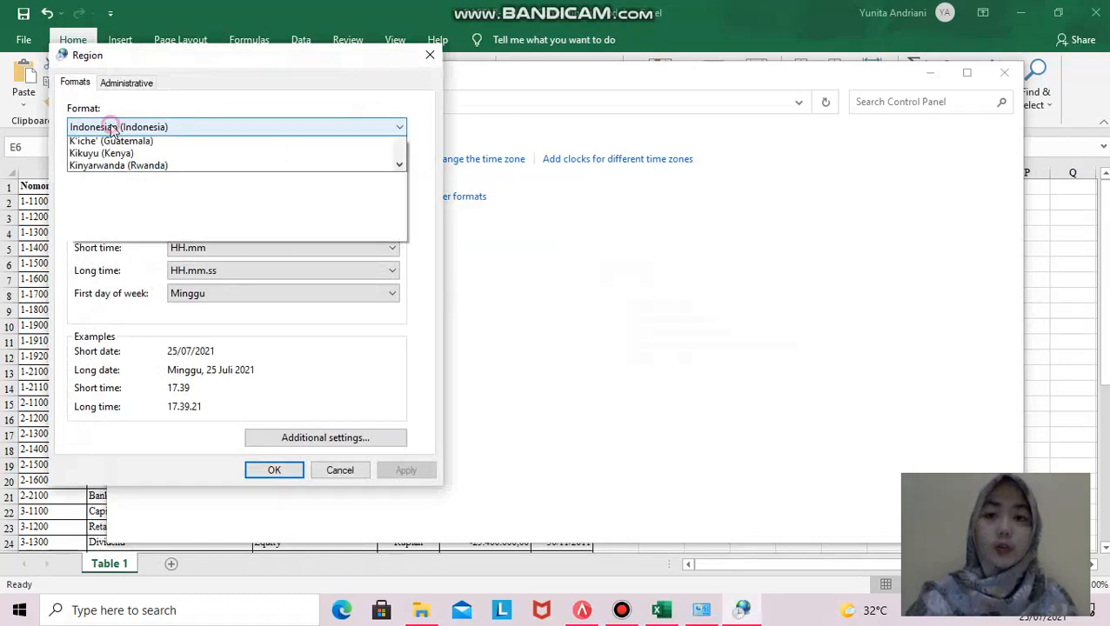
left_click(97, 127)
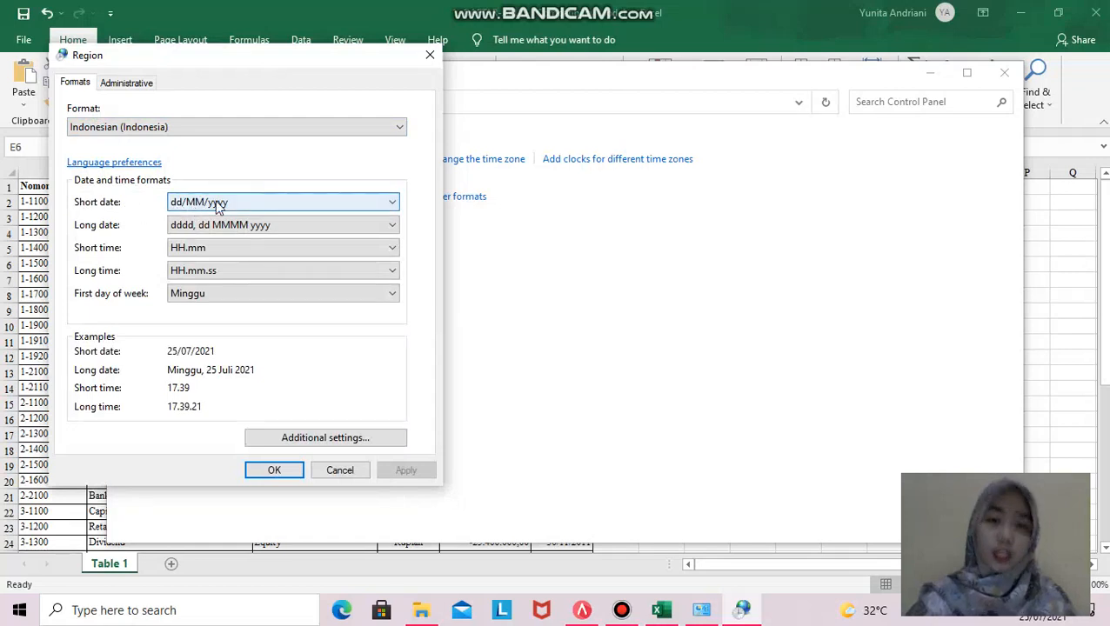
left_click(274, 474)
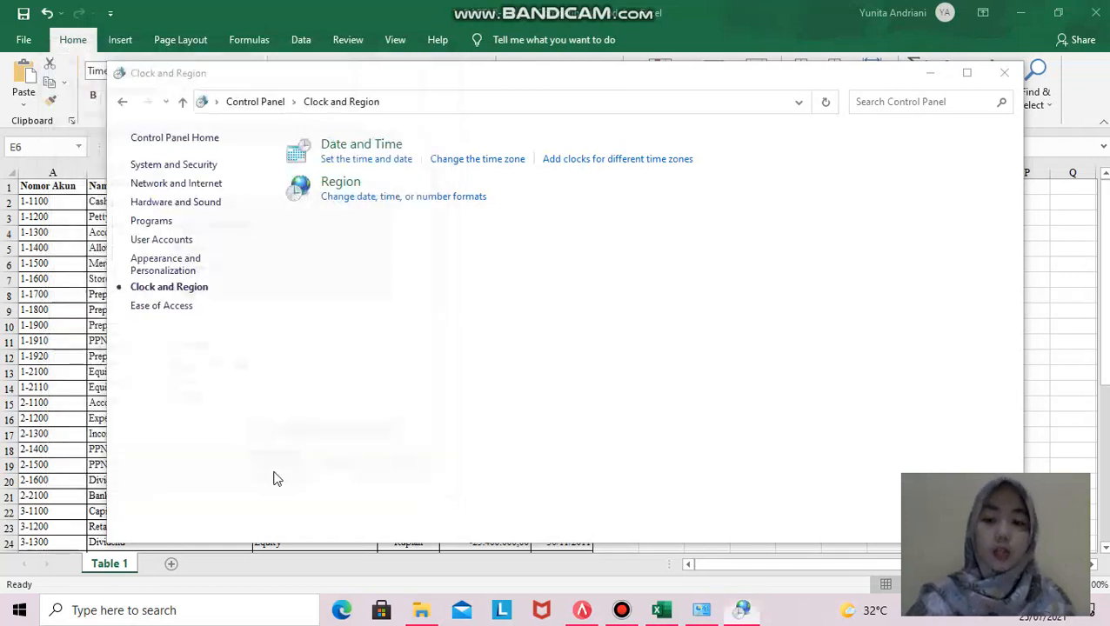
- Close Clock and Region and select the Allowance for Doubtful Debt balance in Excel
left_click(1004, 75)
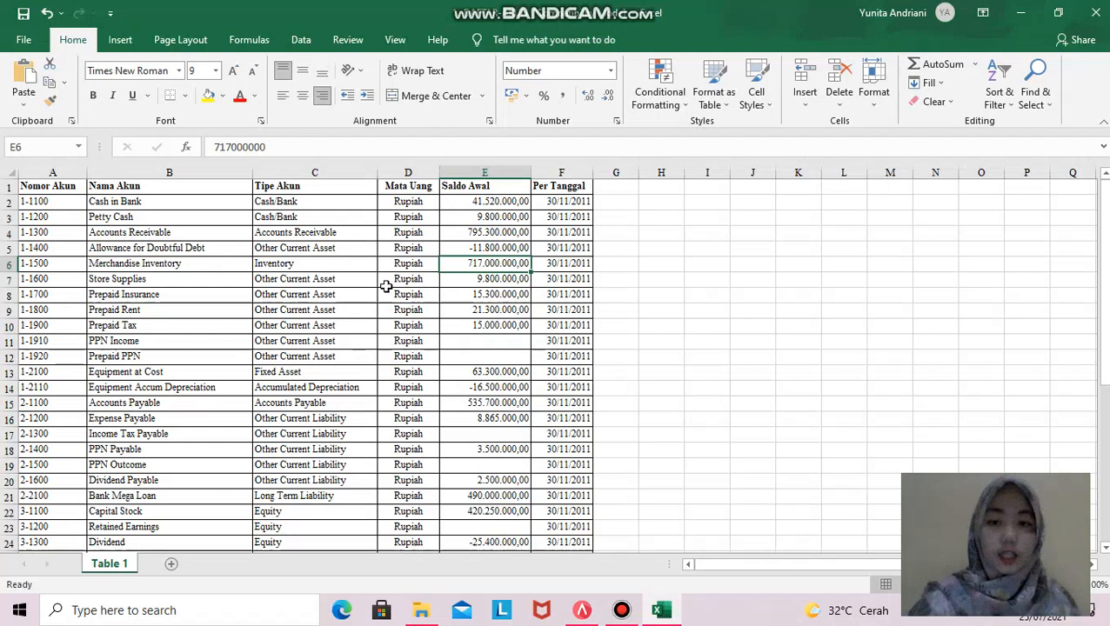
left_click(501, 252)
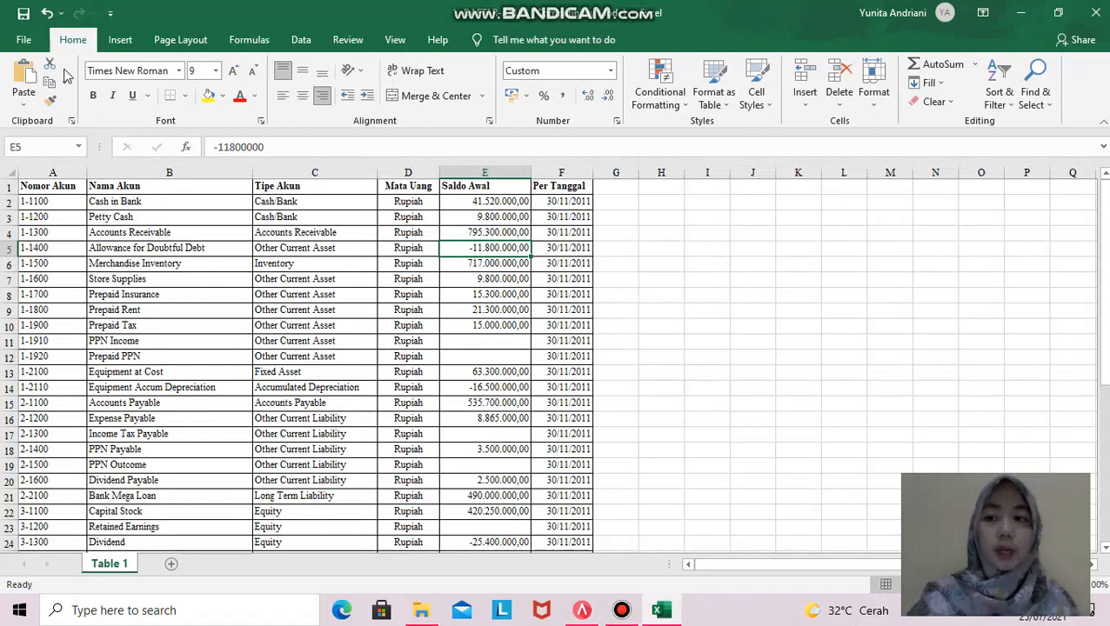
- Start Save As for the workbook, beginning from the PT CEMERLANG folder
left_click(37, 52)
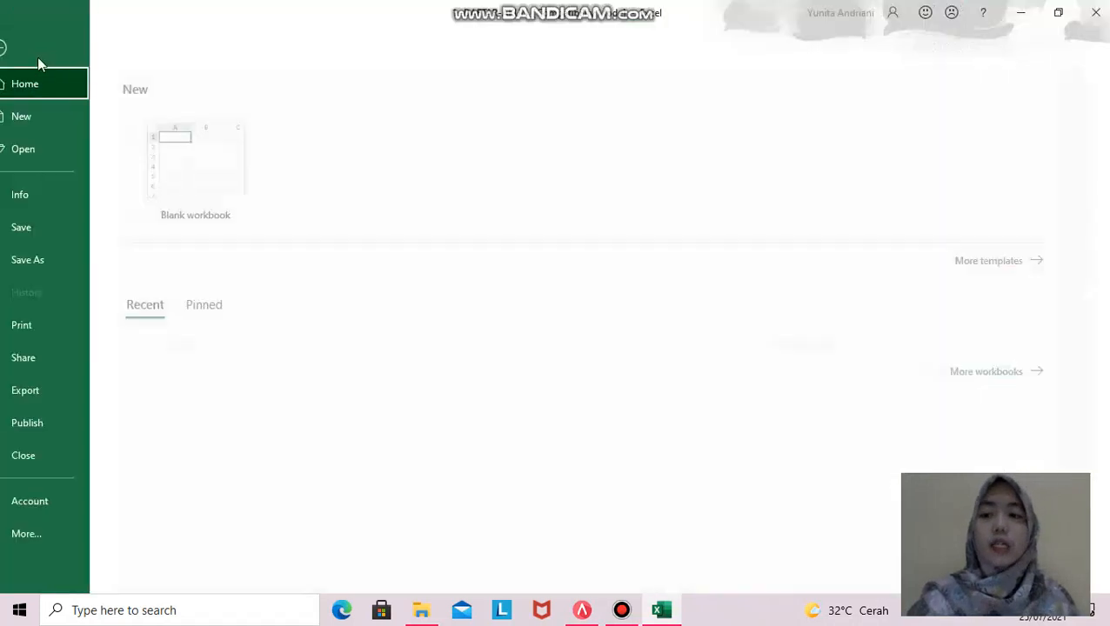
left_click(61, 267)
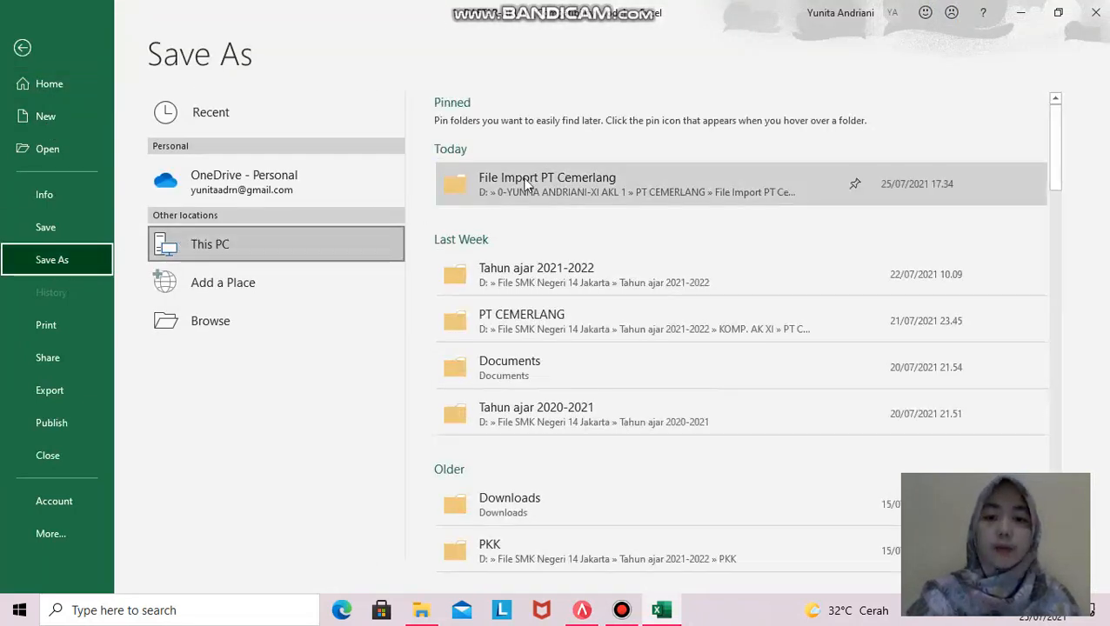
left_click(539, 320)
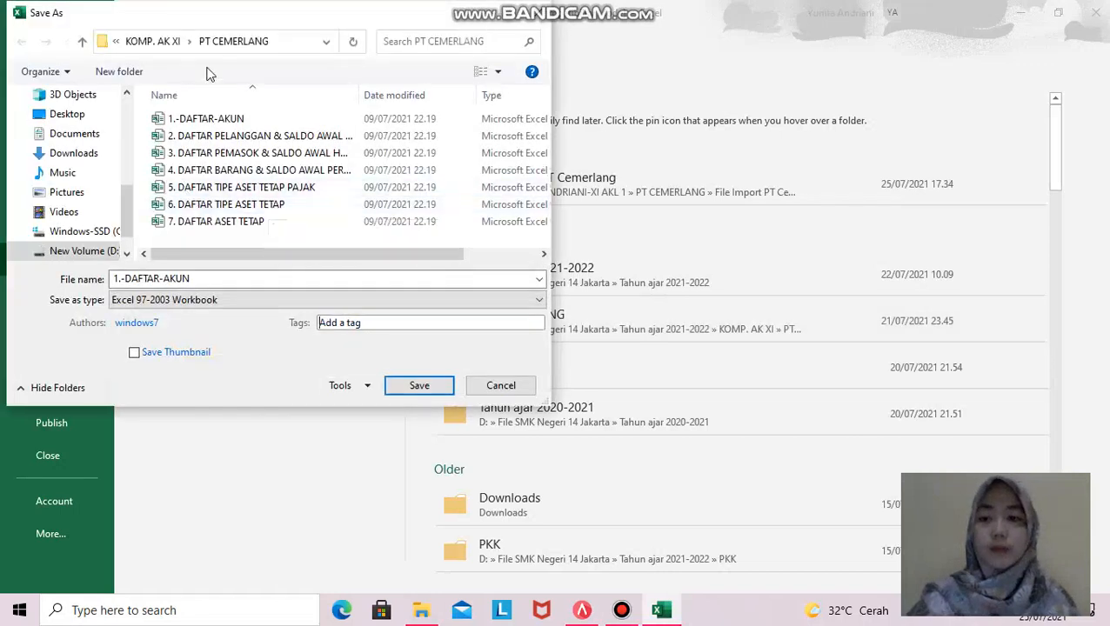
left_click(225, 44)
left_click(235, 44)
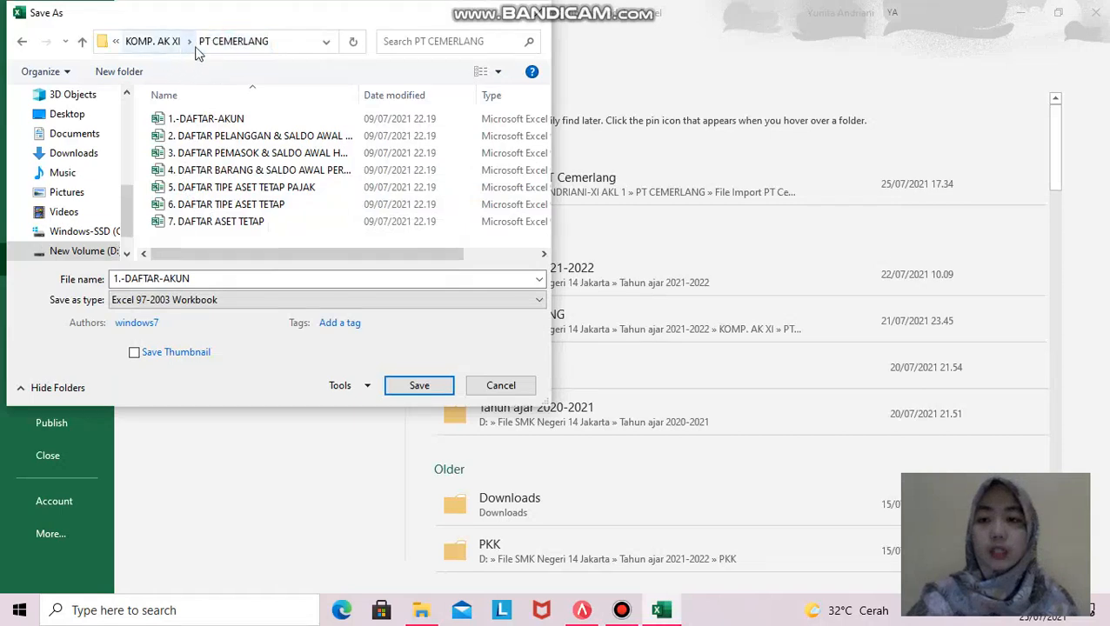
left_click(24, 48)
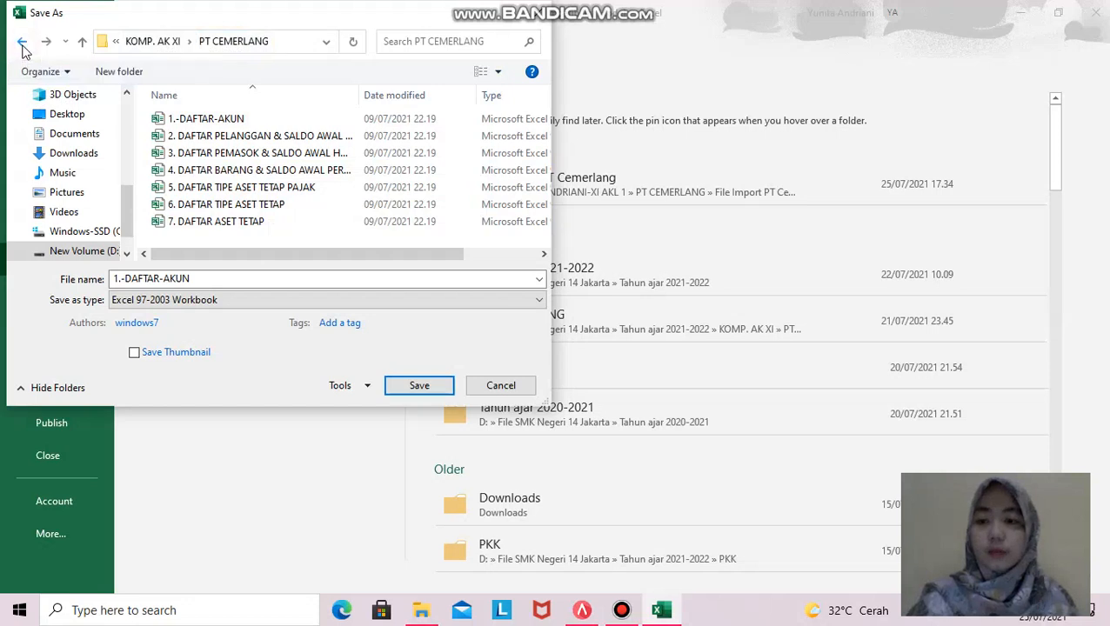
- Browse drive D through the class folder and PT CEMERLANG into File Import PT Cemerlang
left_click(71, 249)
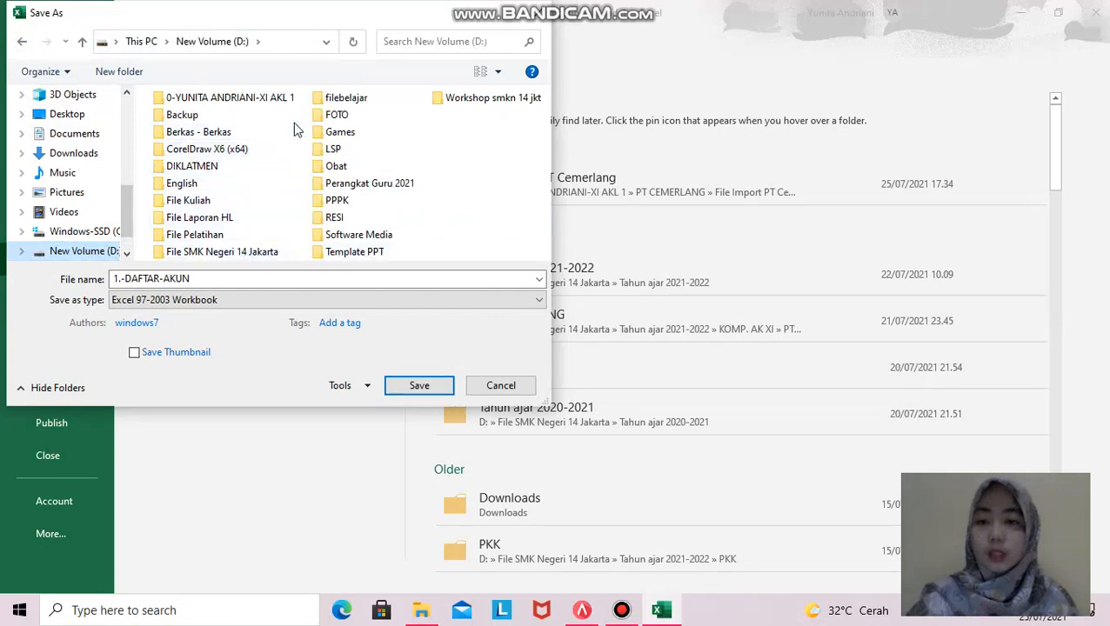
left_click(255, 102)
double_click(256, 103)
double_click(223, 123)
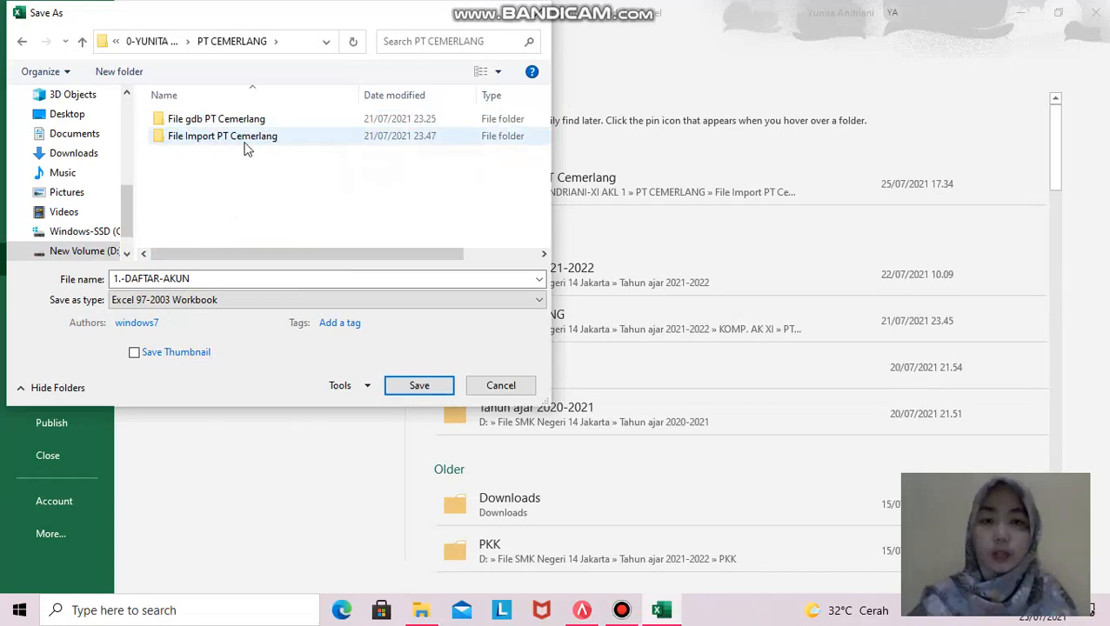
left_click(200, 142)
double_click(200, 142)
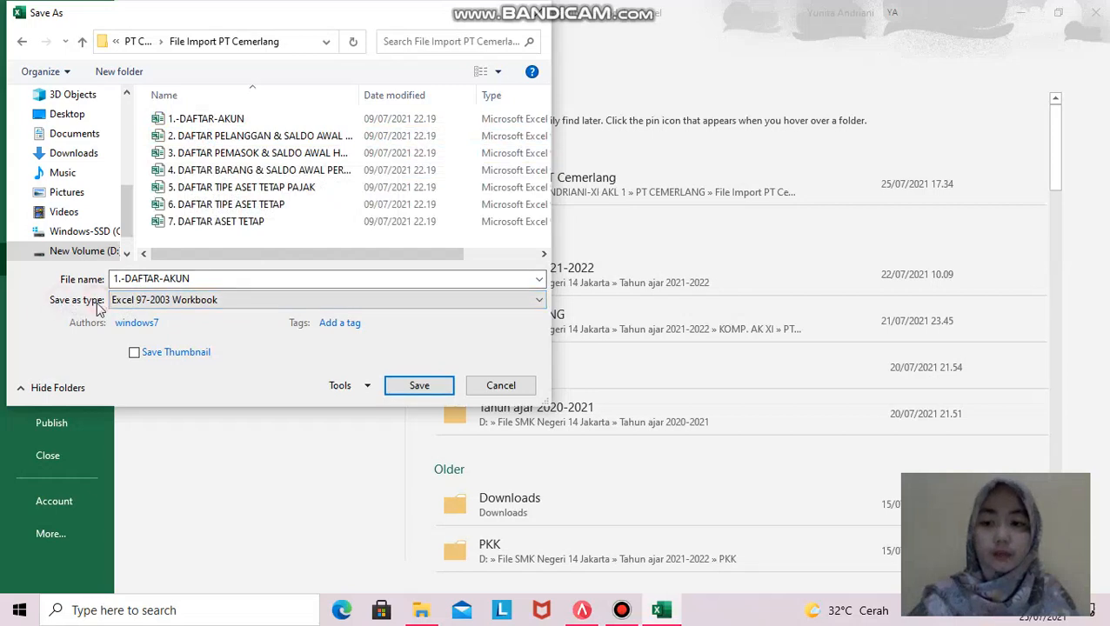
- Verify the Excel 97-2003 Workbook type and 1.-DAFTAR-AKUN name, cancel saving, and close Excel
left_click(200, 301)
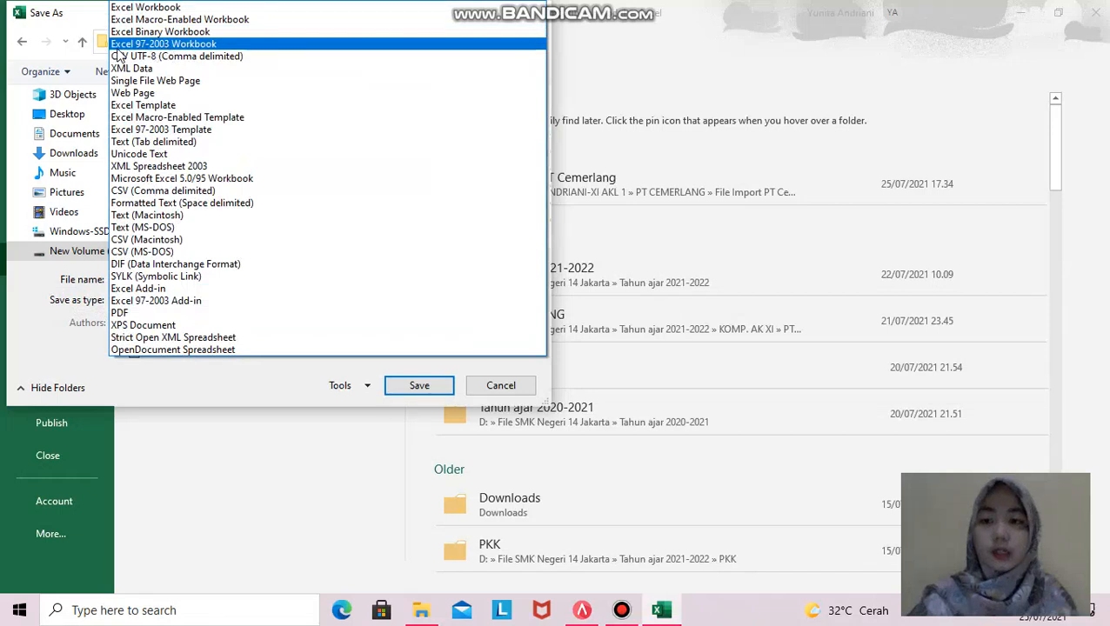
left_click(198, 45)
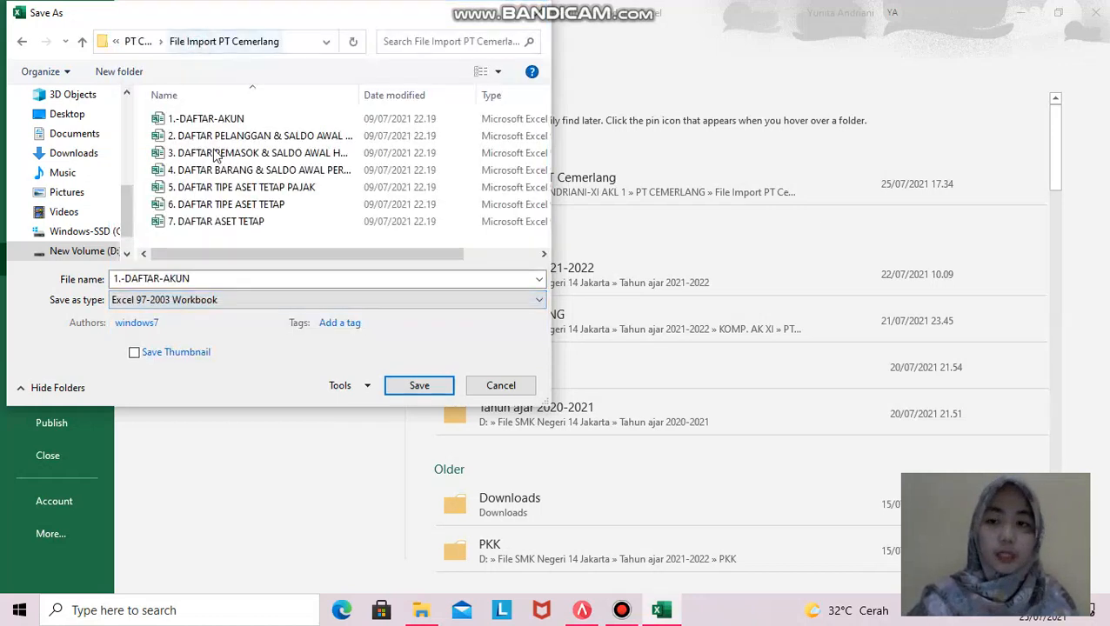
double_click(180, 279)
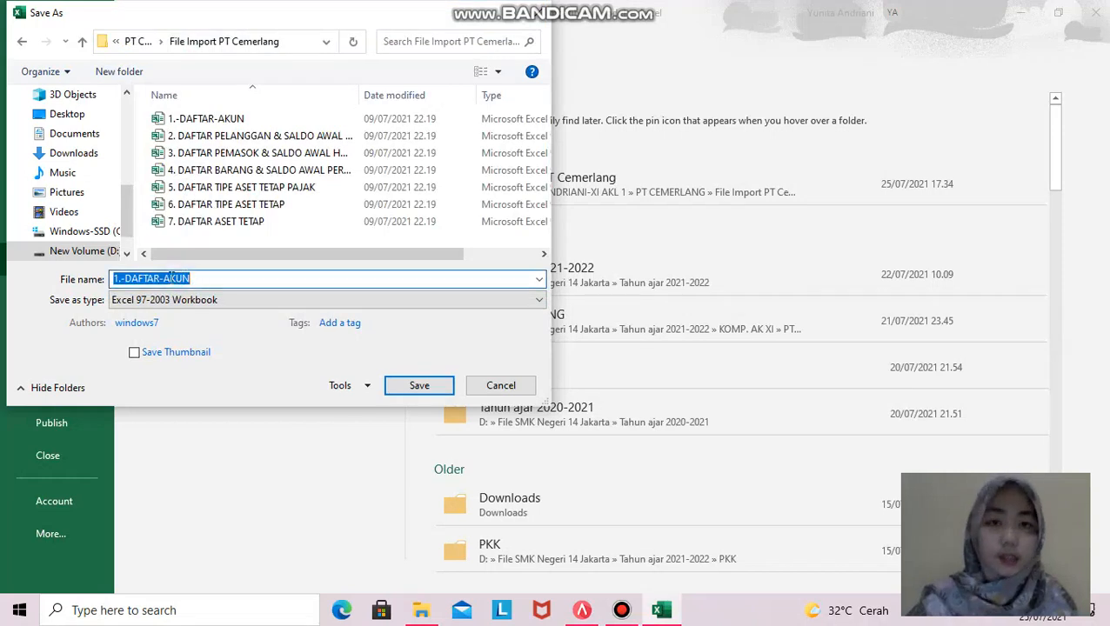
left_click(192, 301)
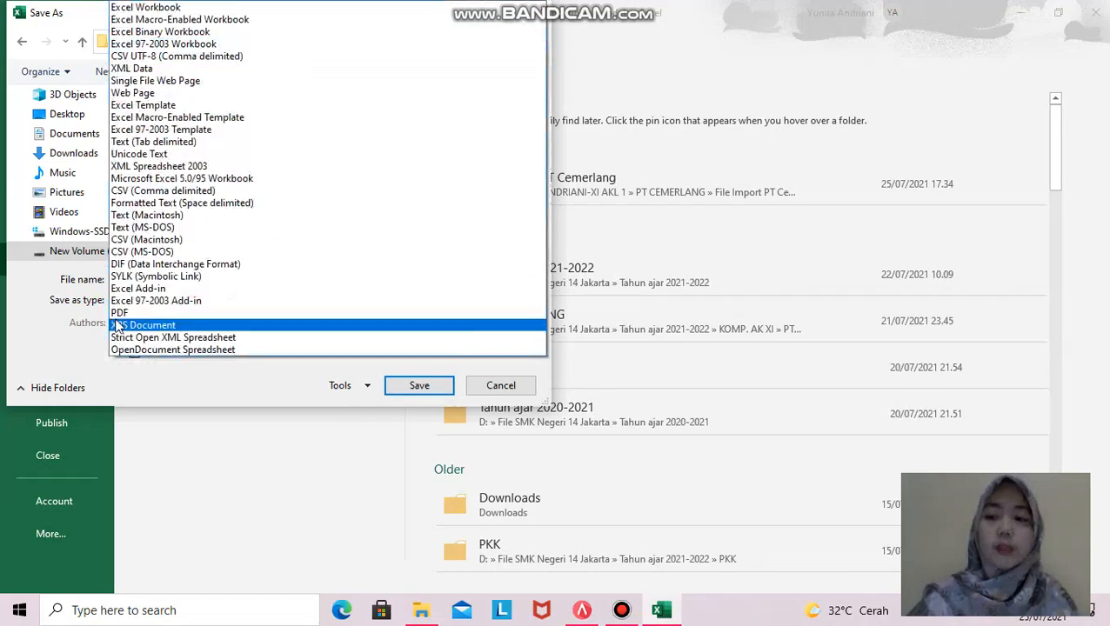
left_click(203, 45)
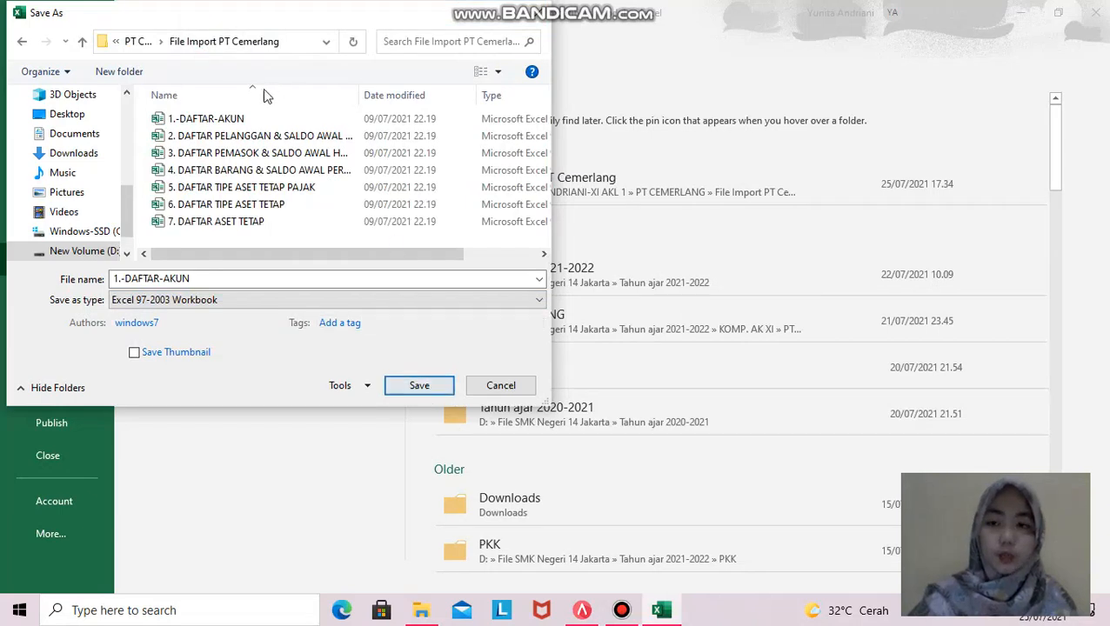
left_click(501, 386)
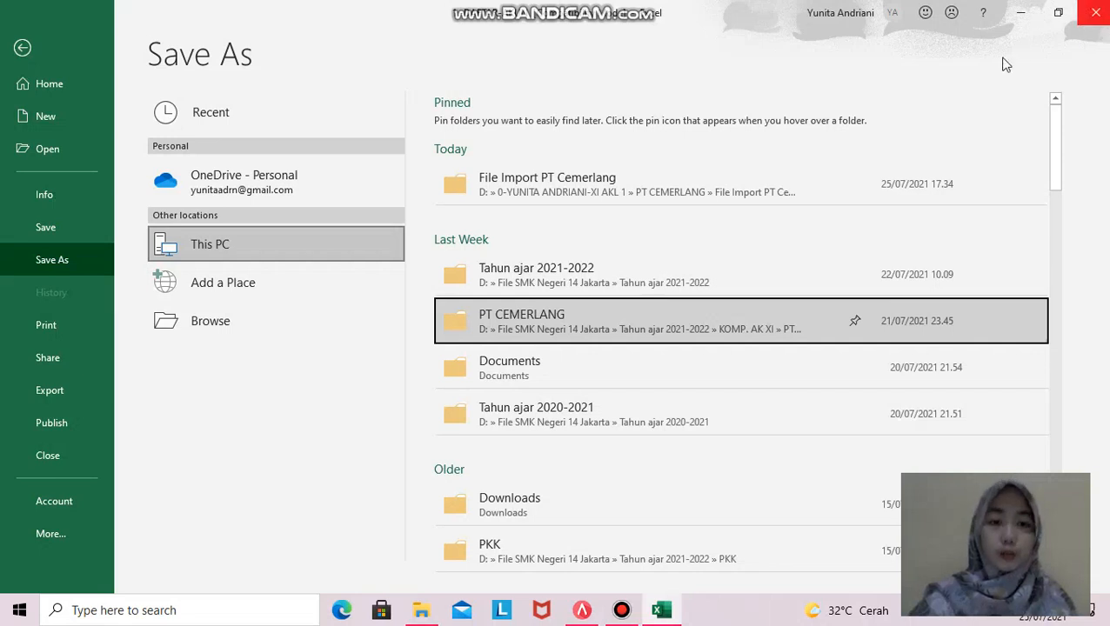
left_click(1095, 13)
- Discard unsaved Excel changes, view the File Import PT Cemerlang folder, then switch to Accurate 5
left_click(555, 328)
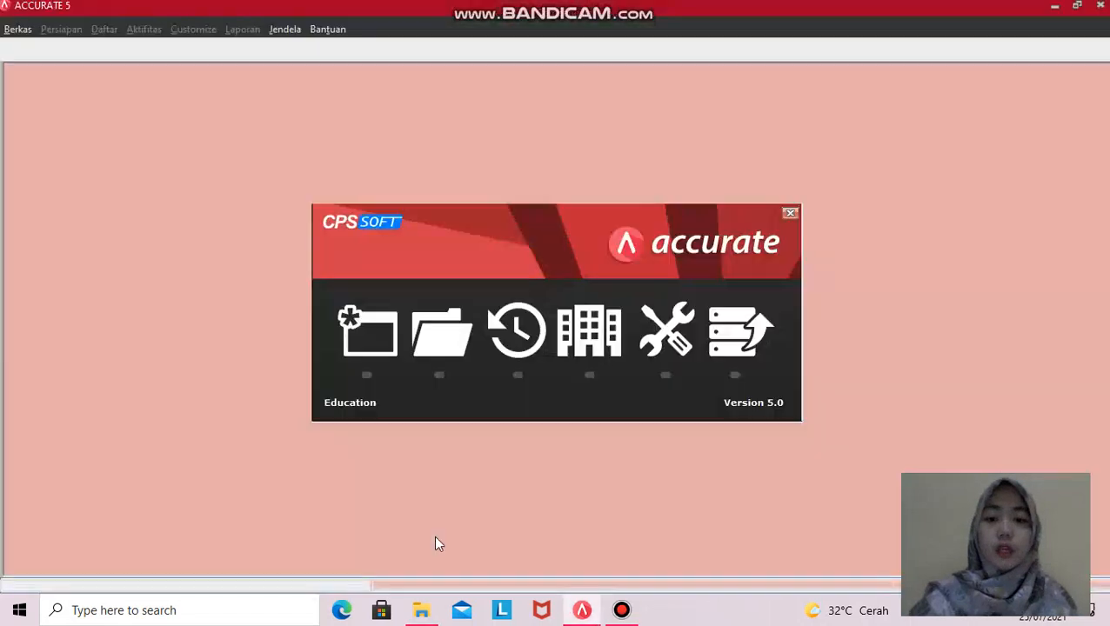
left_click(421, 609)
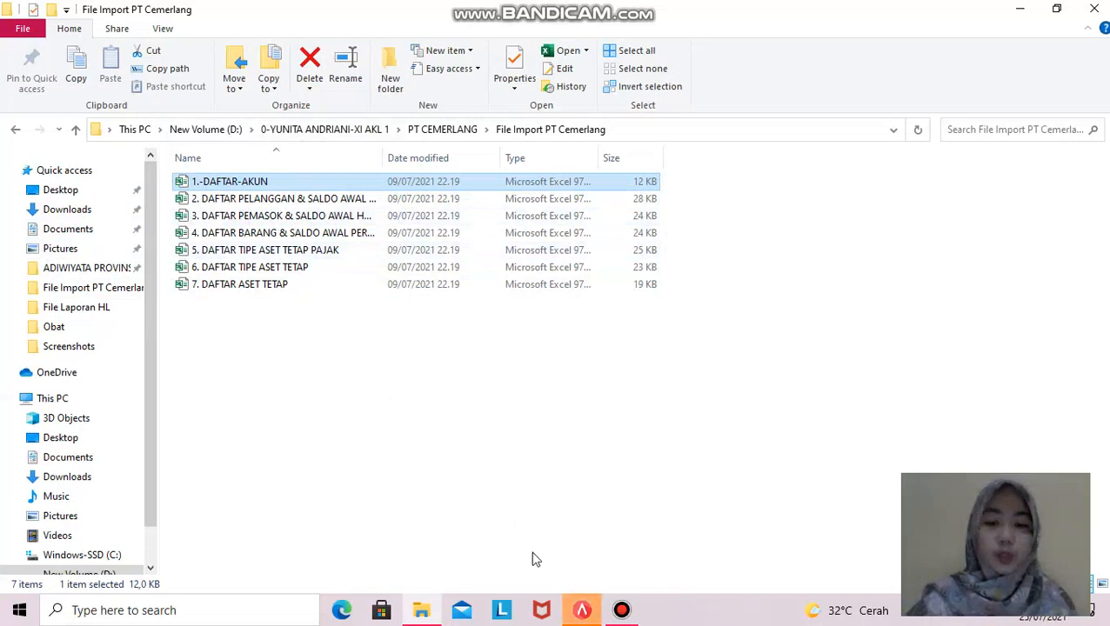
left_click(582, 611)
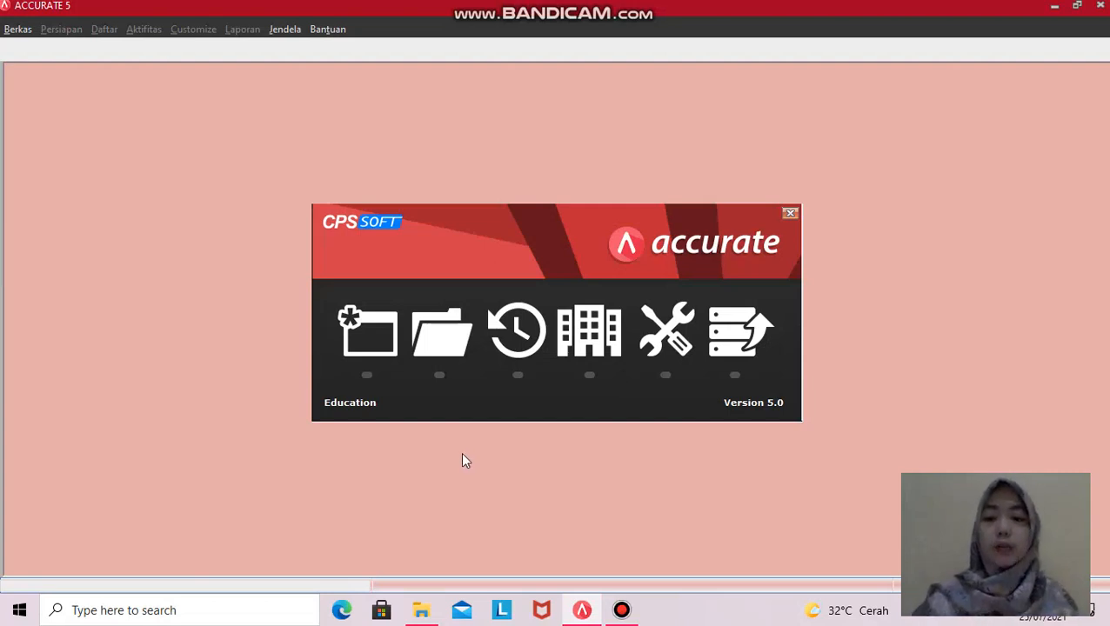
- Open the PT CEMERLANG .gdb database from drive D's PT CEMERLANG > File gdb PT Cemerlang folder
left_click(433, 341)
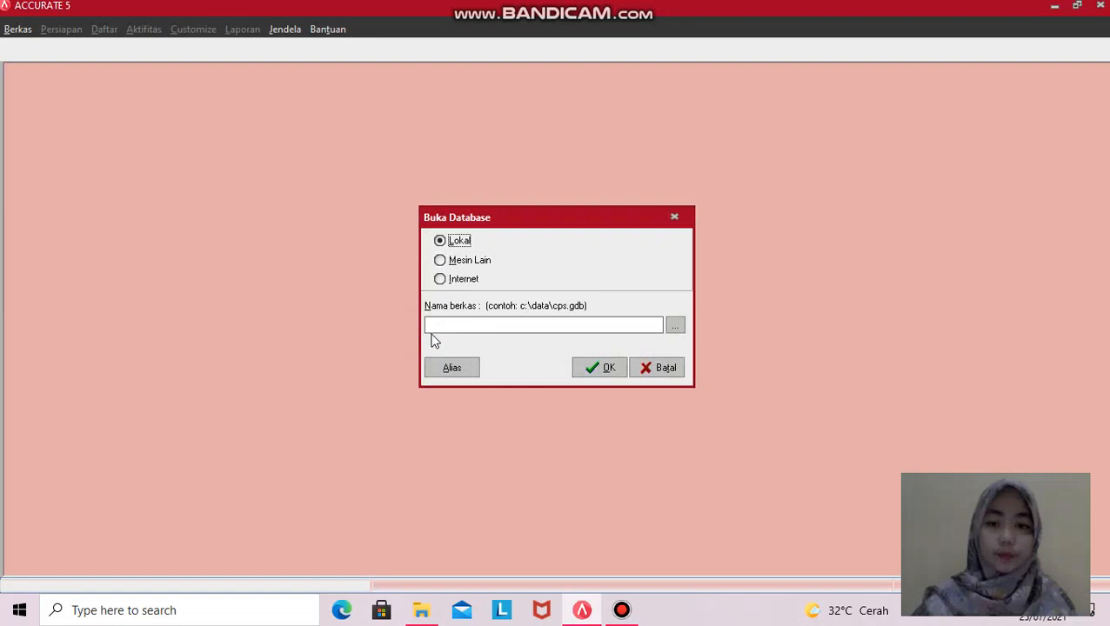
left_click(674, 326)
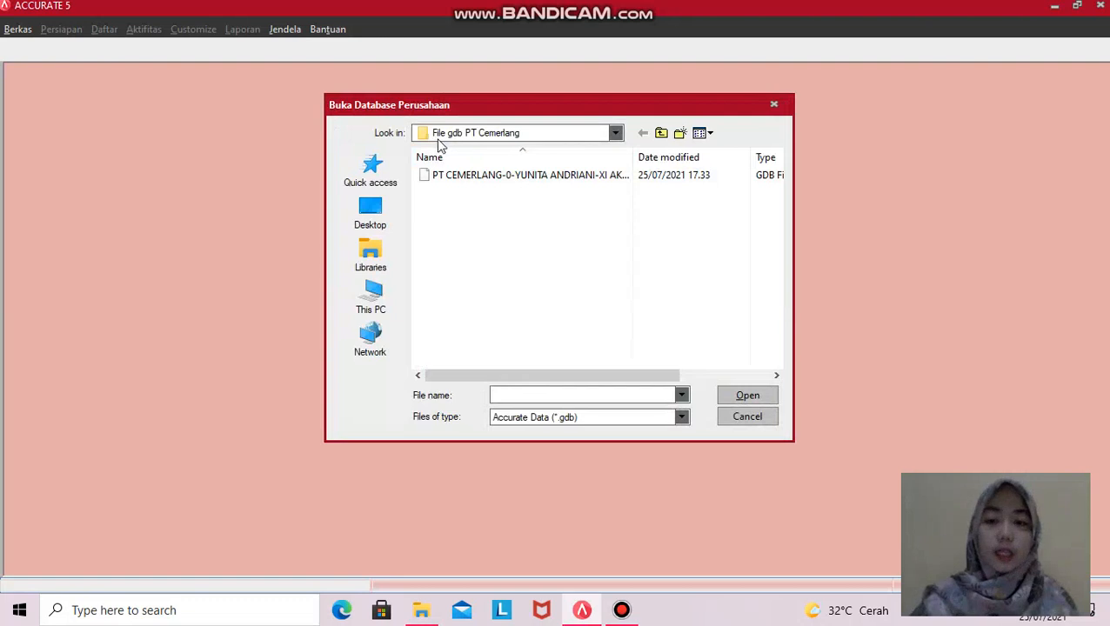
left_click(380, 303)
scroll(461, 209, "down", 2)
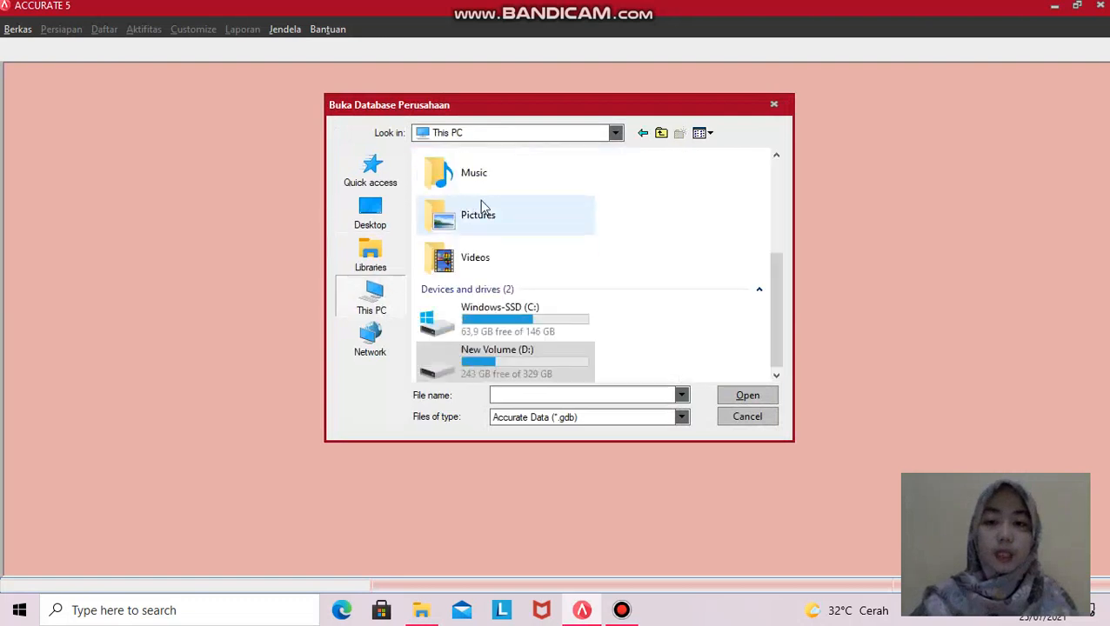
double_click(484, 353)
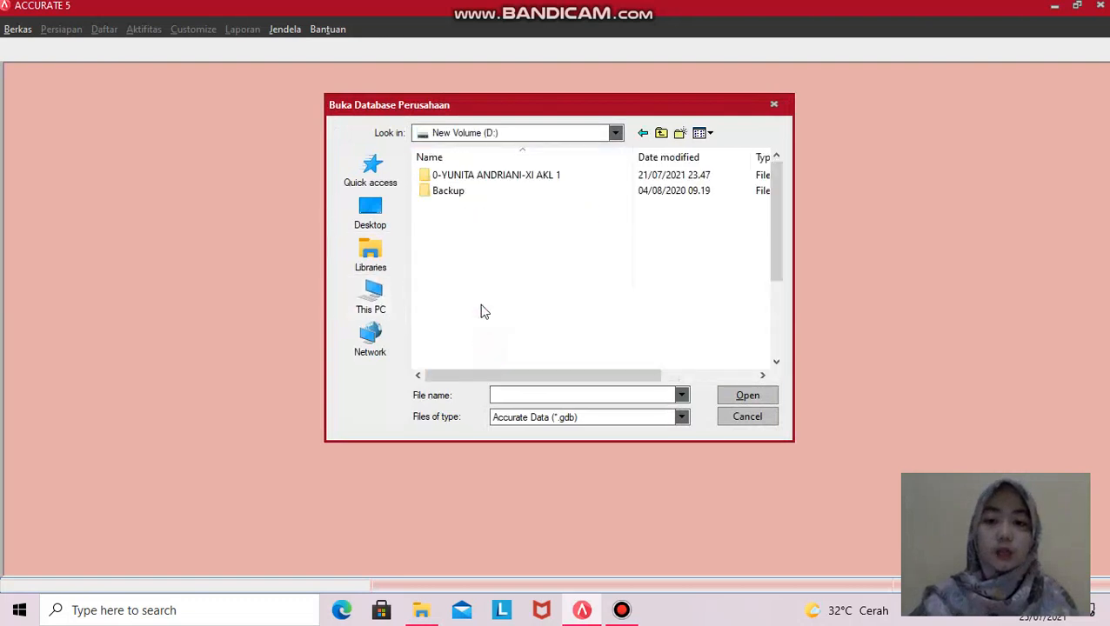
double_click(464, 176)
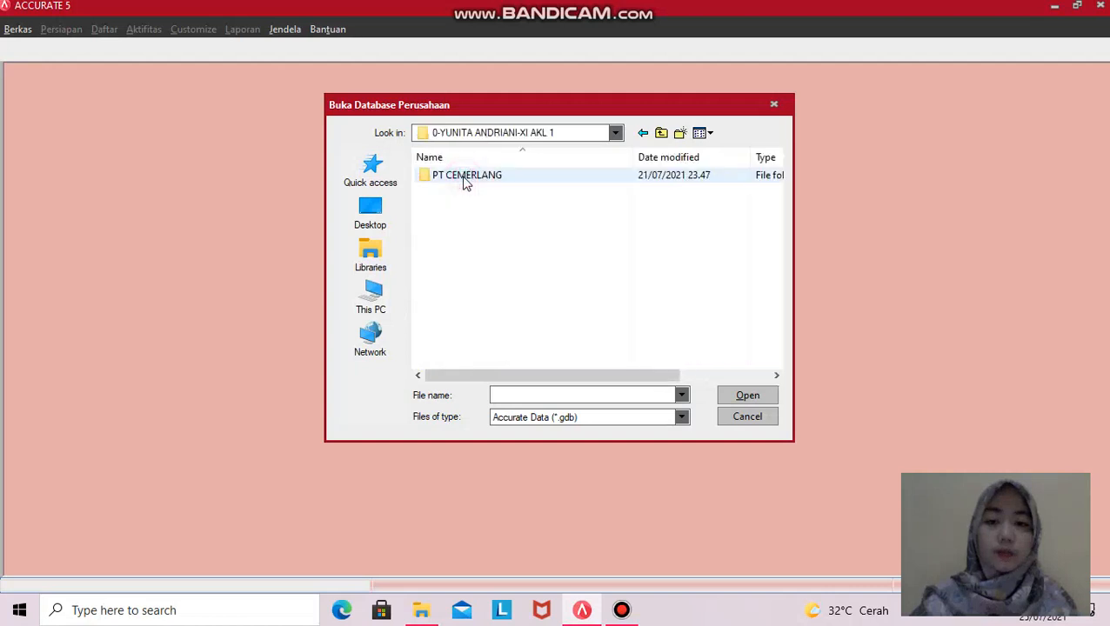
double_click(461, 179)
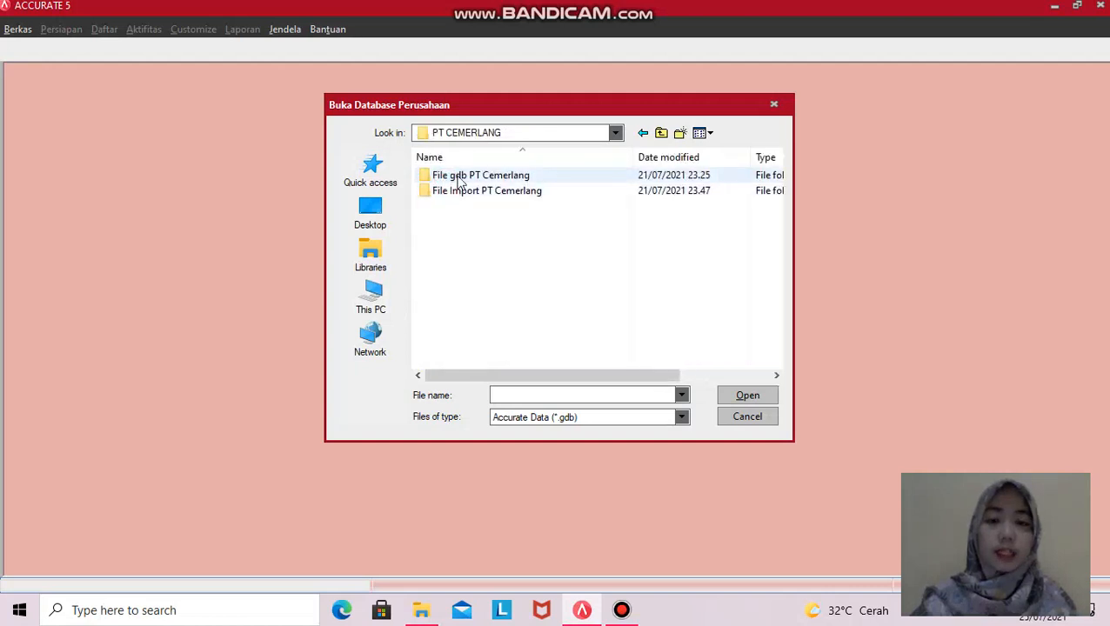
left_click(461, 177)
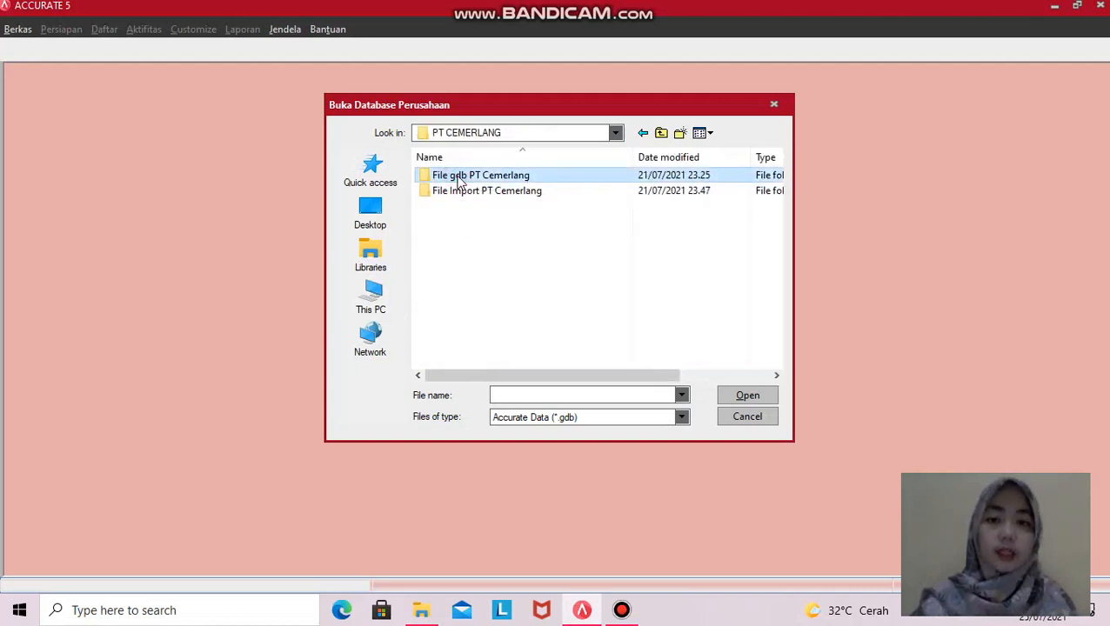
double_click(483, 177)
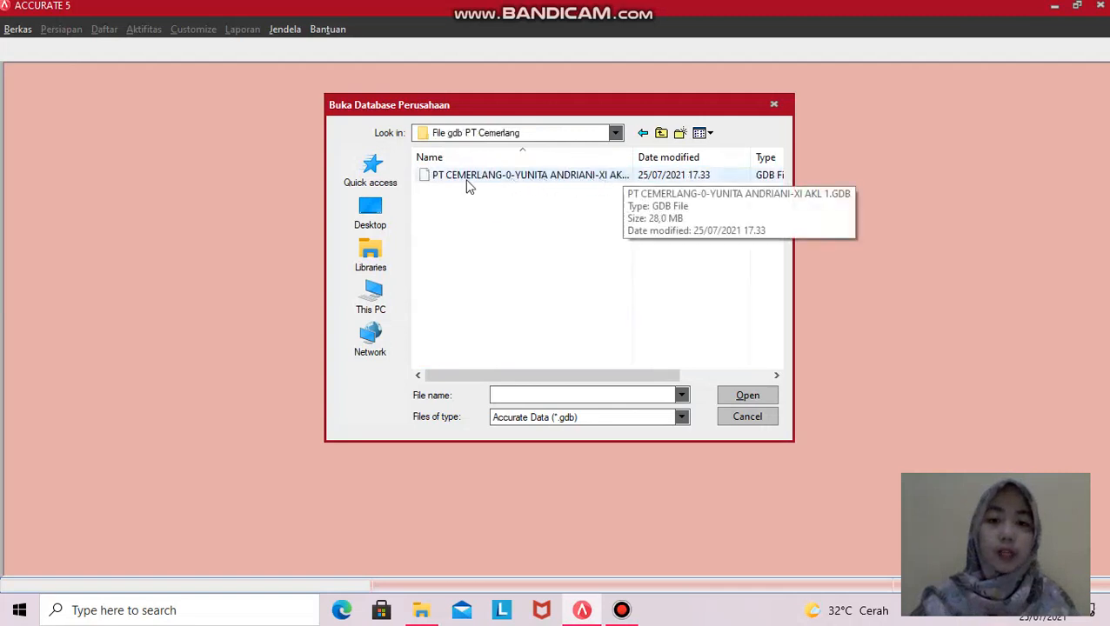
left_click(539, 177)
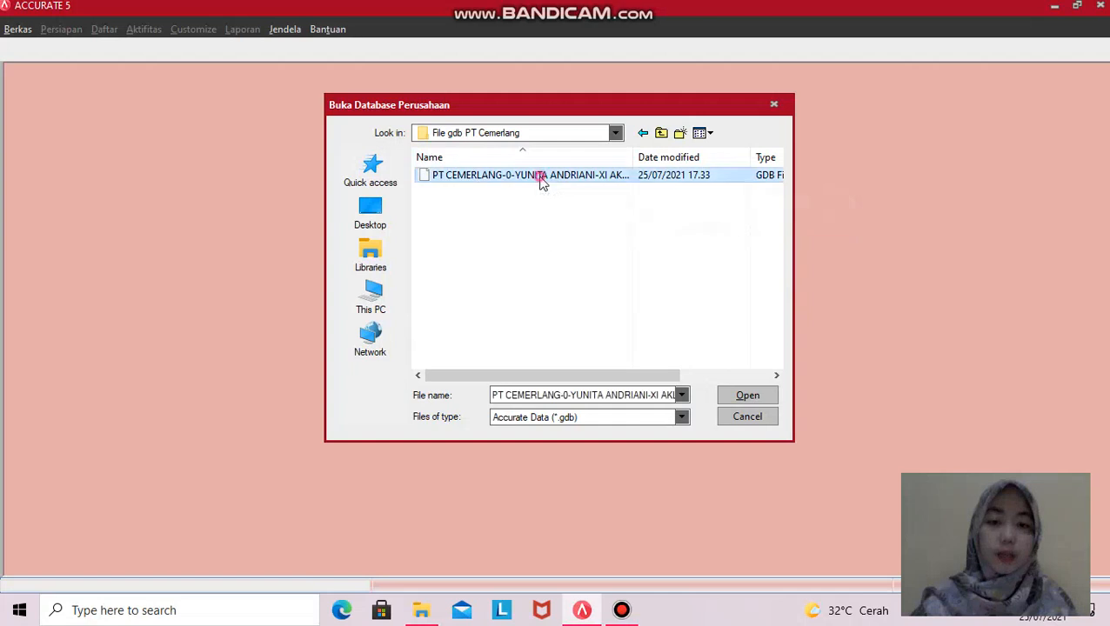
left_click(756, 398)
left_click(598, 369)
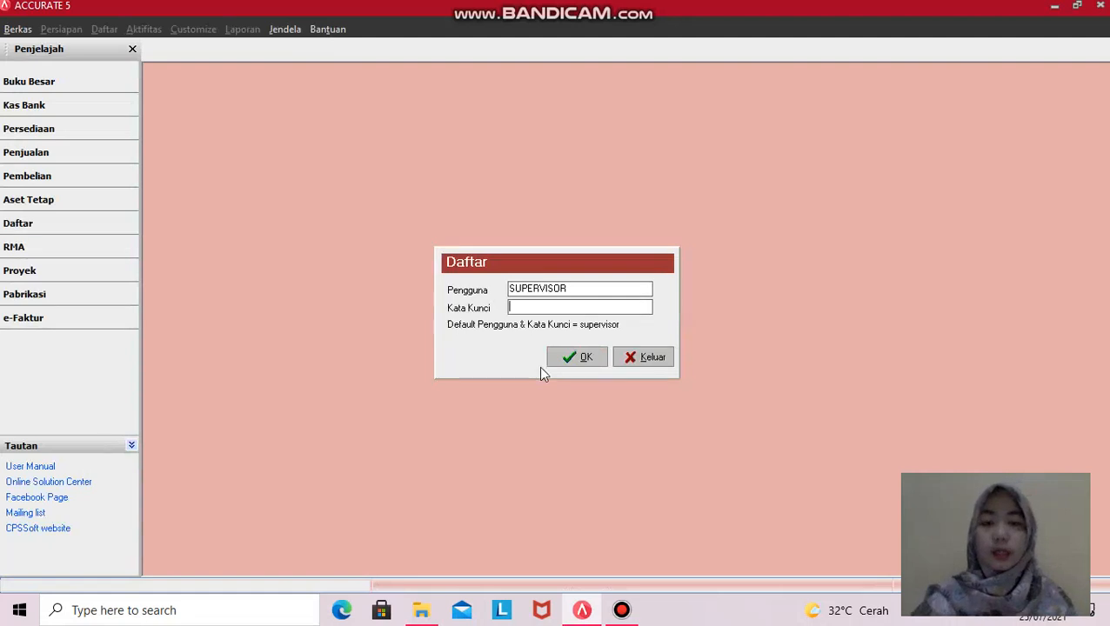
left_click(565, 291)
left_click(514, 308)
left_click_drag(570, 289, 507, 290)
right_click(539, 296)
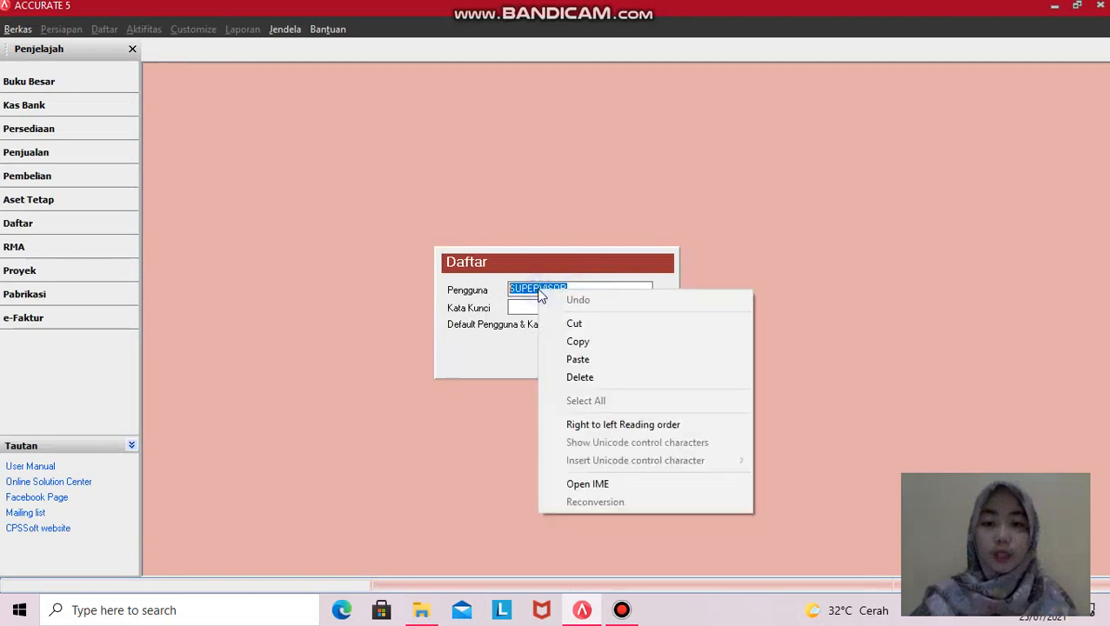
left_click(567, 345)
left_click(533, 306)
right_click(533, 306)
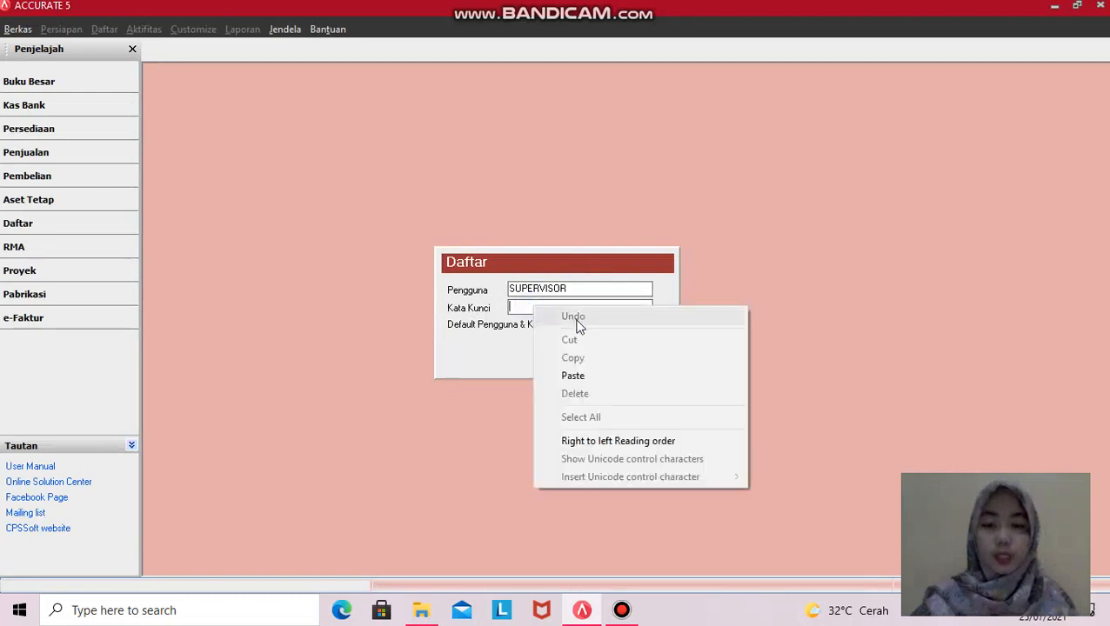
left_click(574, 375)
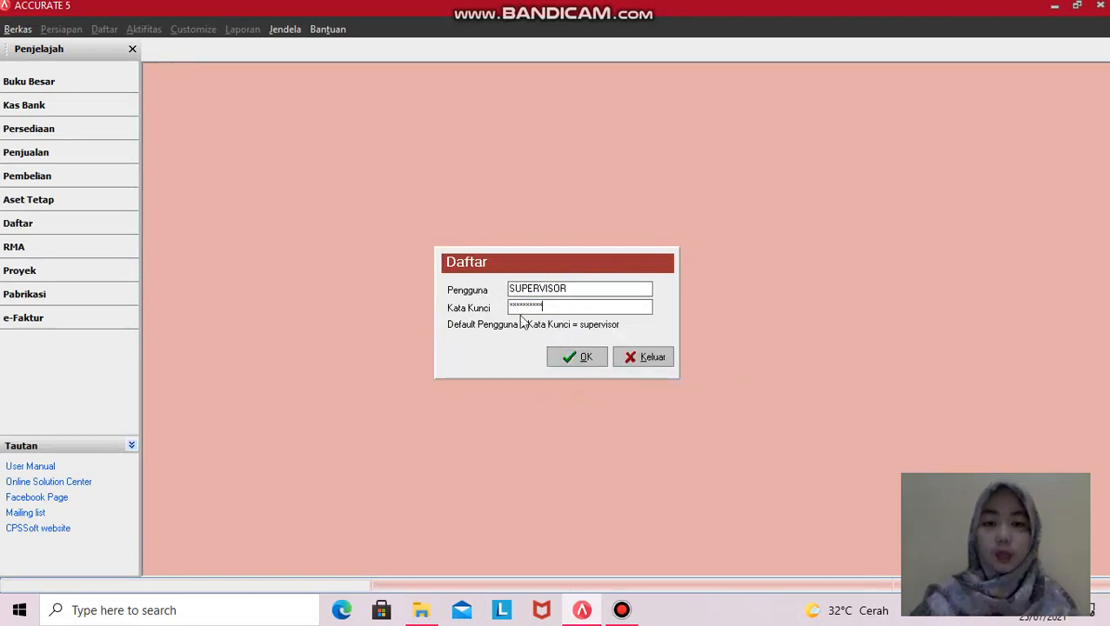
left_click(574, 355)
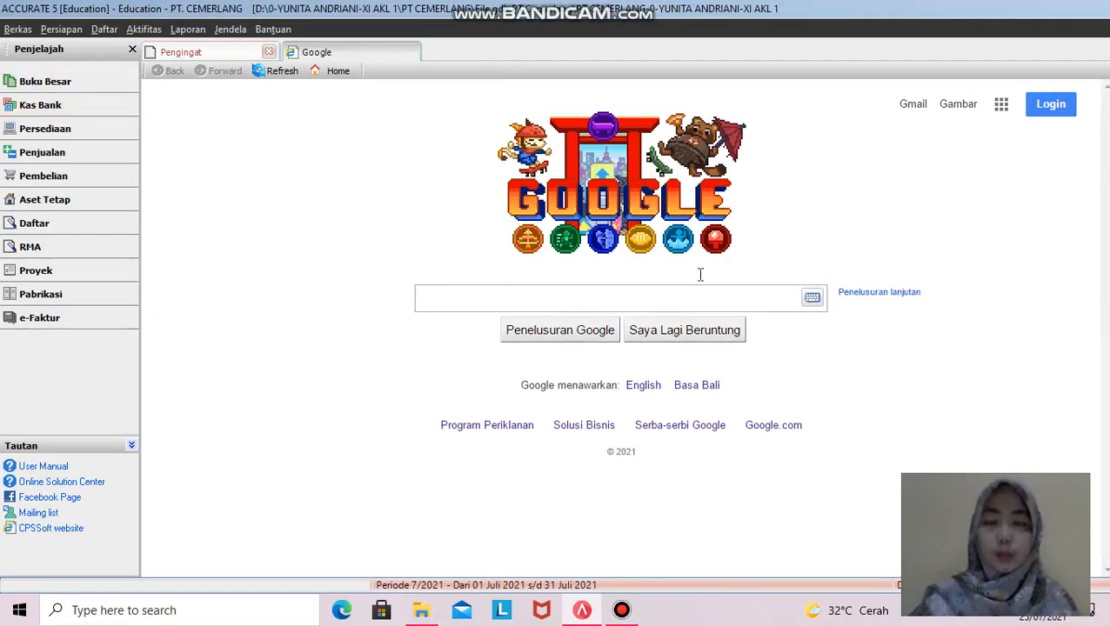
- Launch Persiapan Singkat from the Persiapan menu, keep Indonesia, and choose Persiapan Mahir
left_click(60, 30)
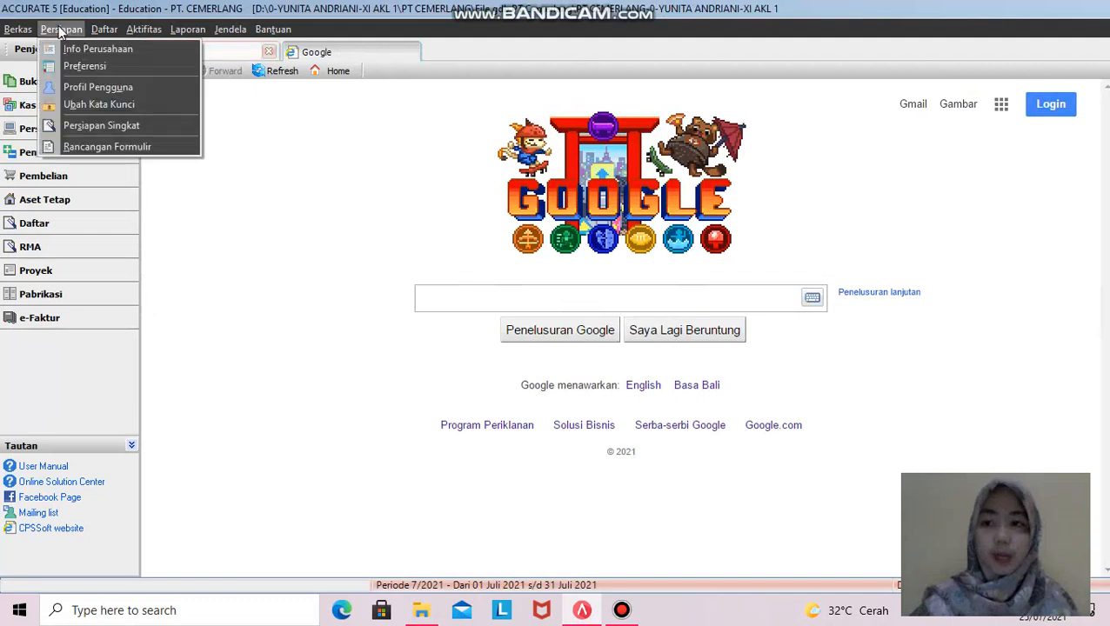
left_click(74, 126)
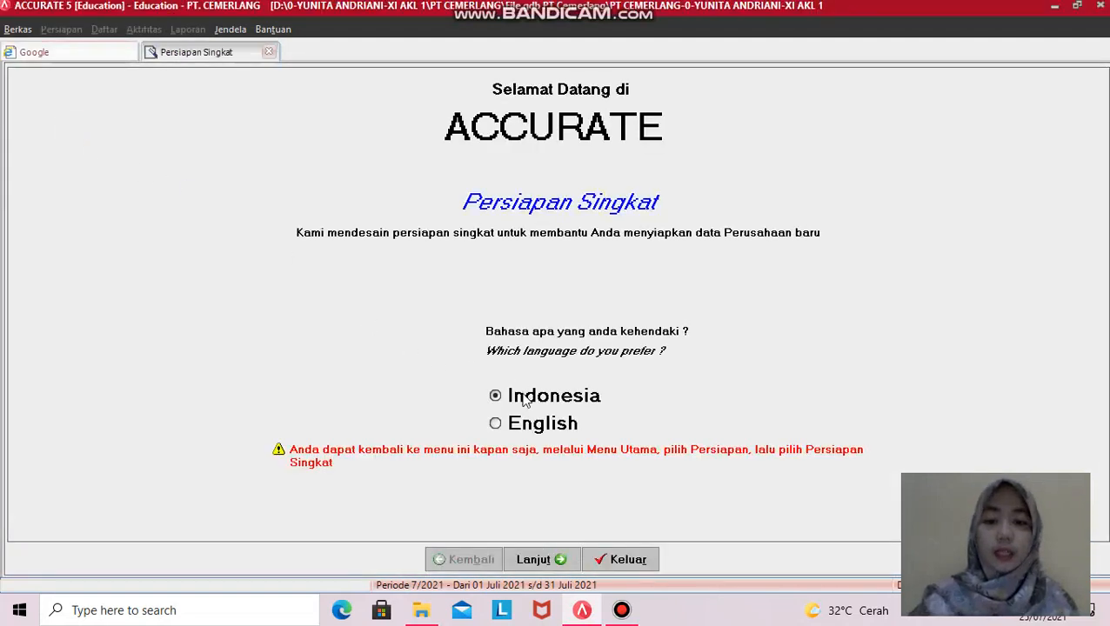
left_click(560, 563)
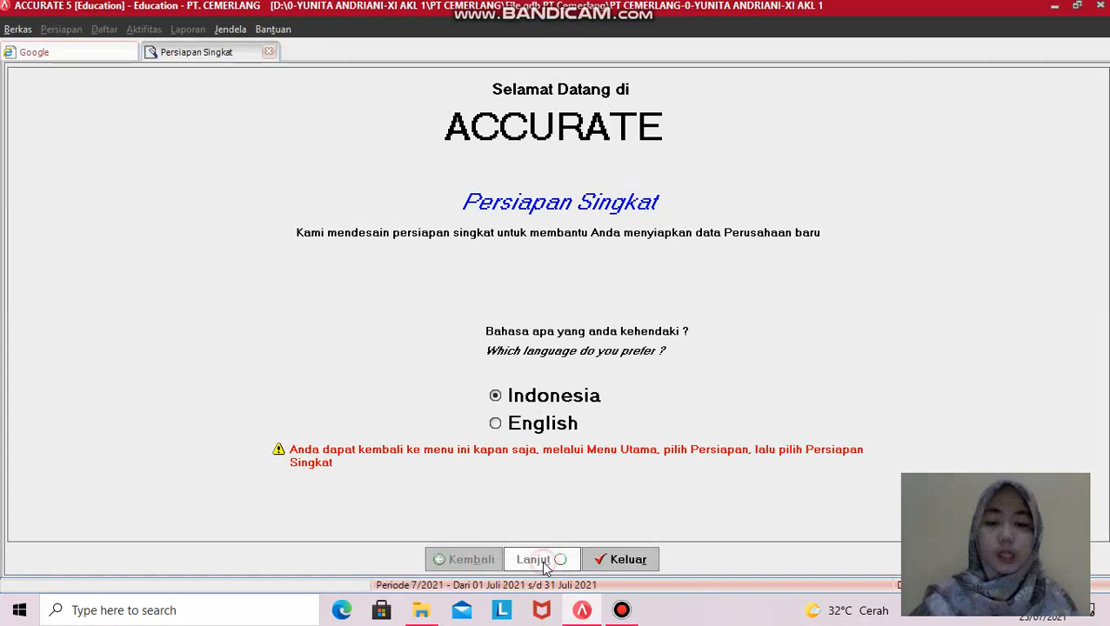
left_click(114, 271)
left_click(536, 559)
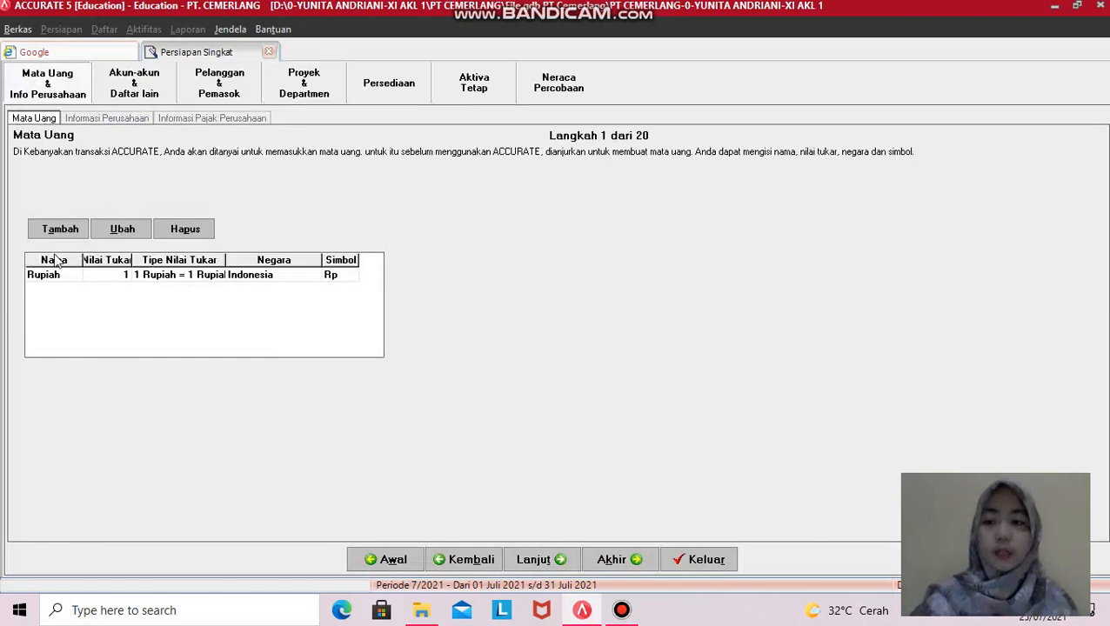
- On Informasi Perusahaan, append the student's name after PT. CEMERLANG and continue
left_click(91, 123)
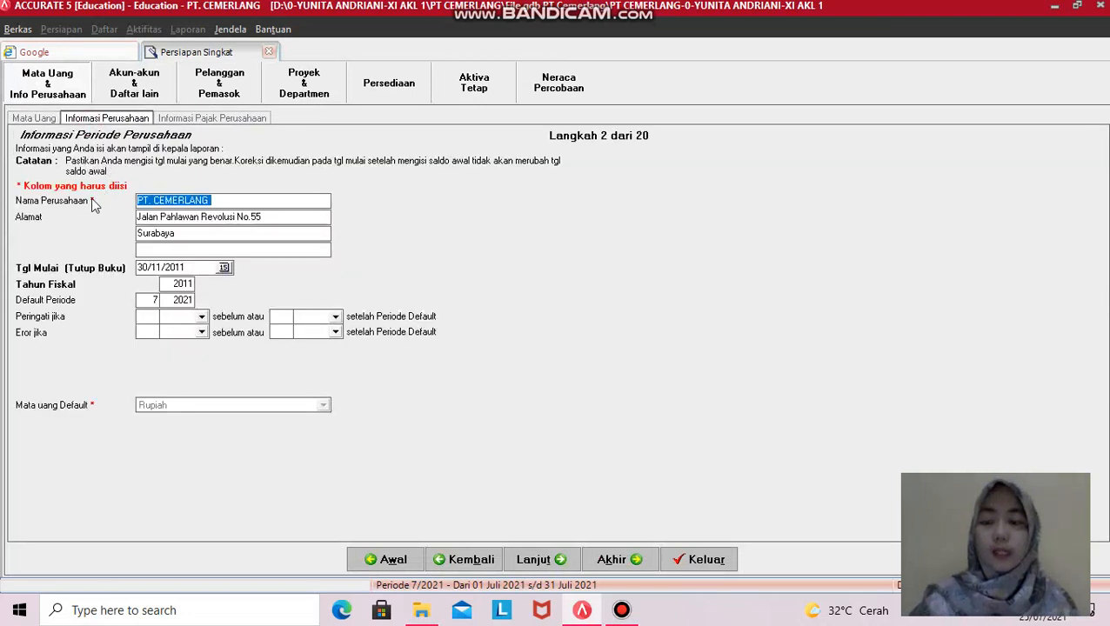
left_click(218, 202)
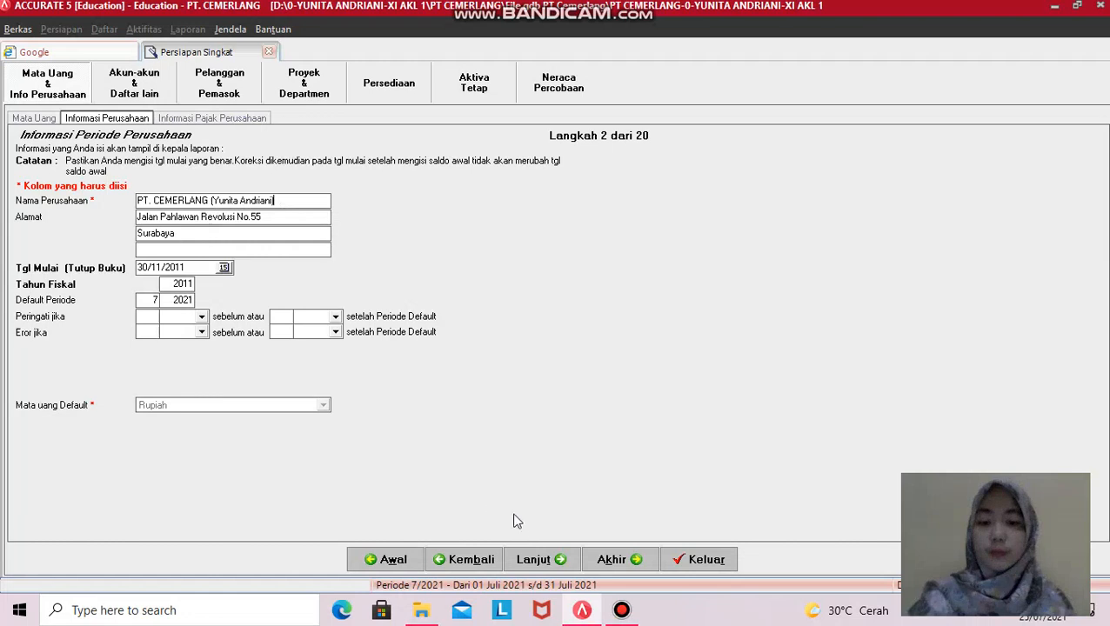
left_click(534, 562)
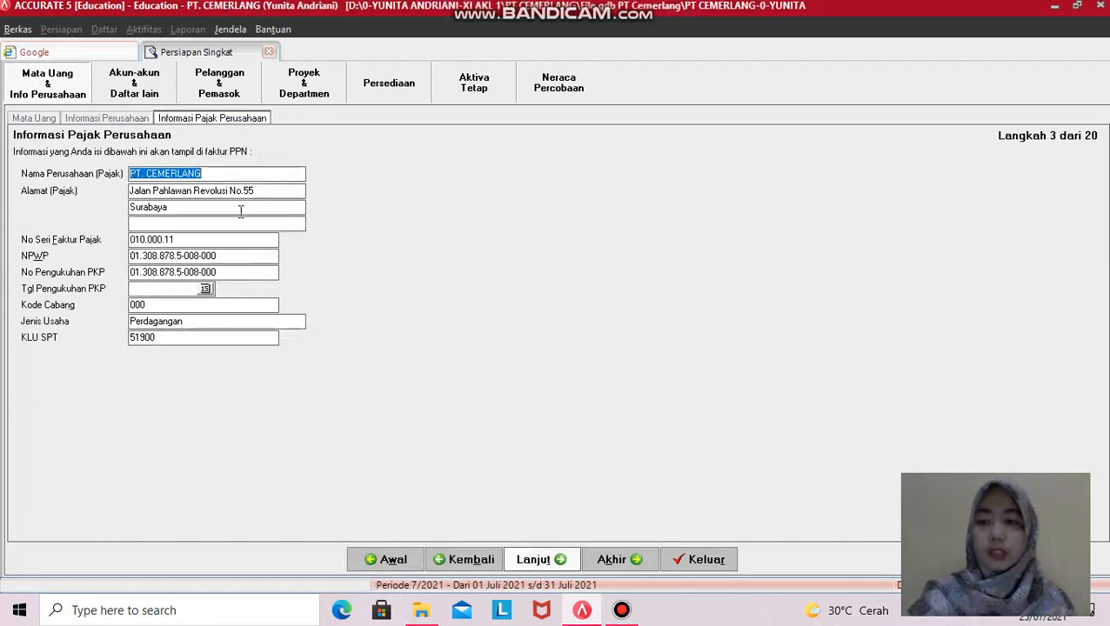
- Append the student's name in brackets to the tax company name on Informasi Pajak Perusahaan
left_click(240, 177)
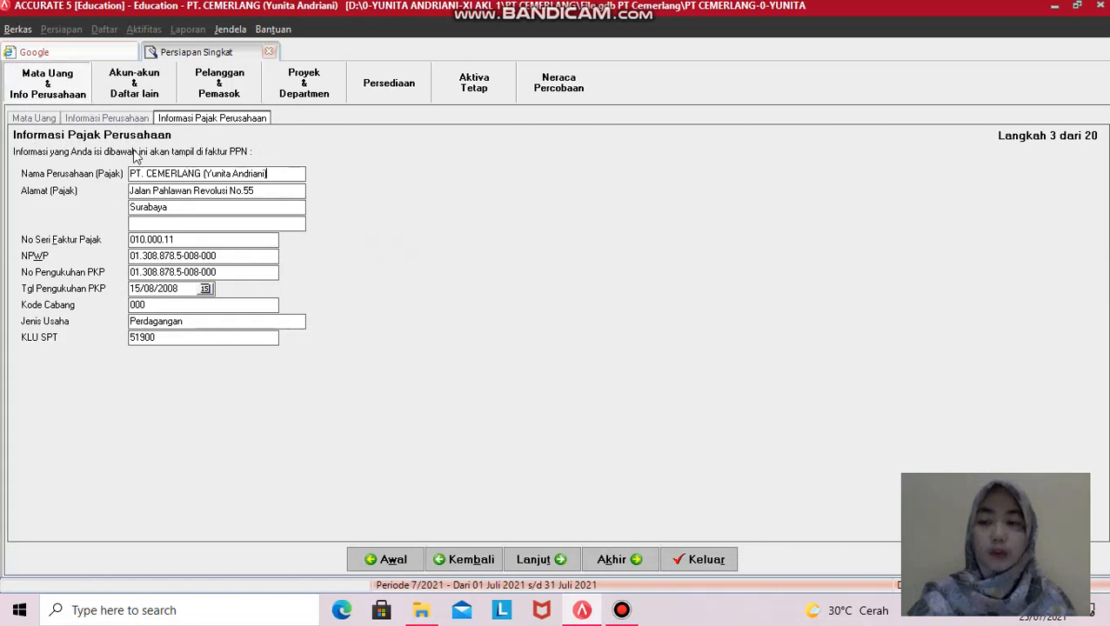
left_click(147, 93)
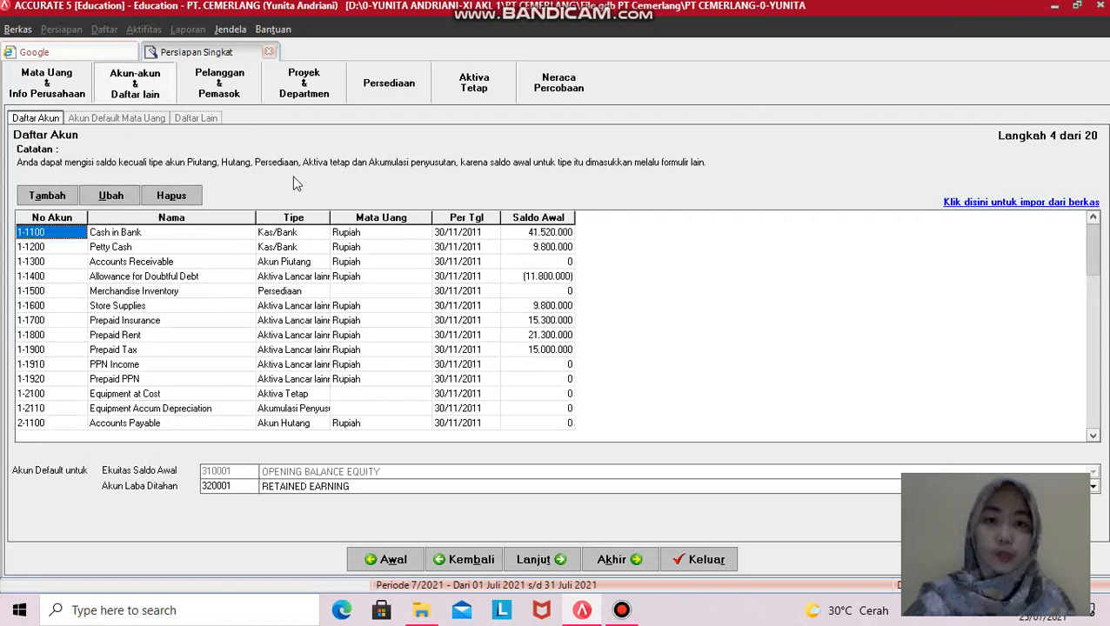
- Review the account list and select the Accounts Receivable opening balance
scroll(294, 302, "down", 4)
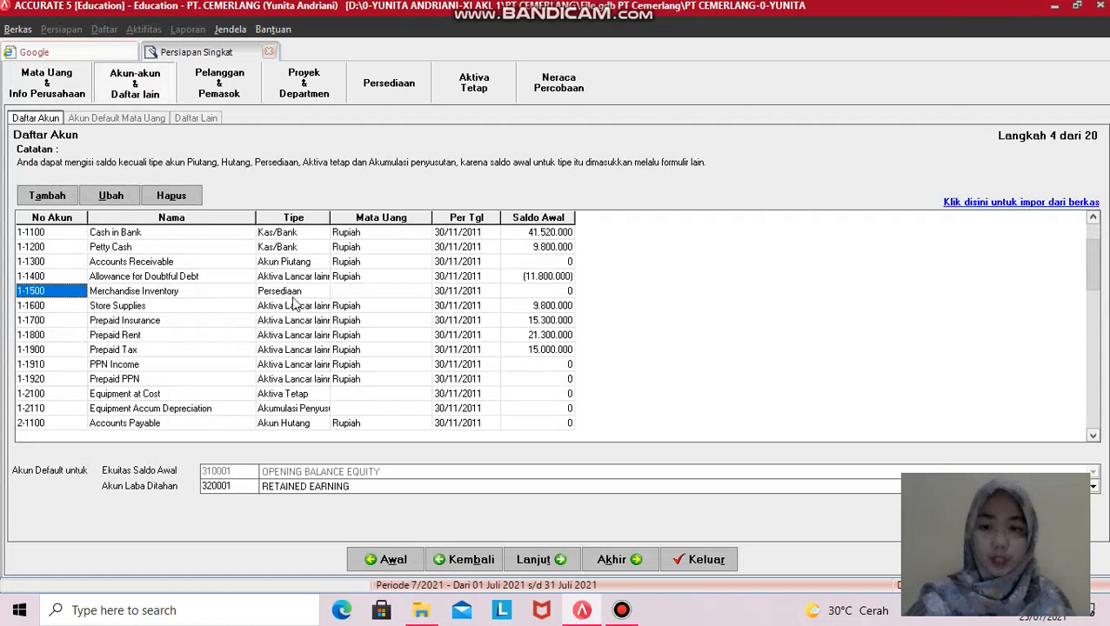
scroll(167, 244, "down", 13)
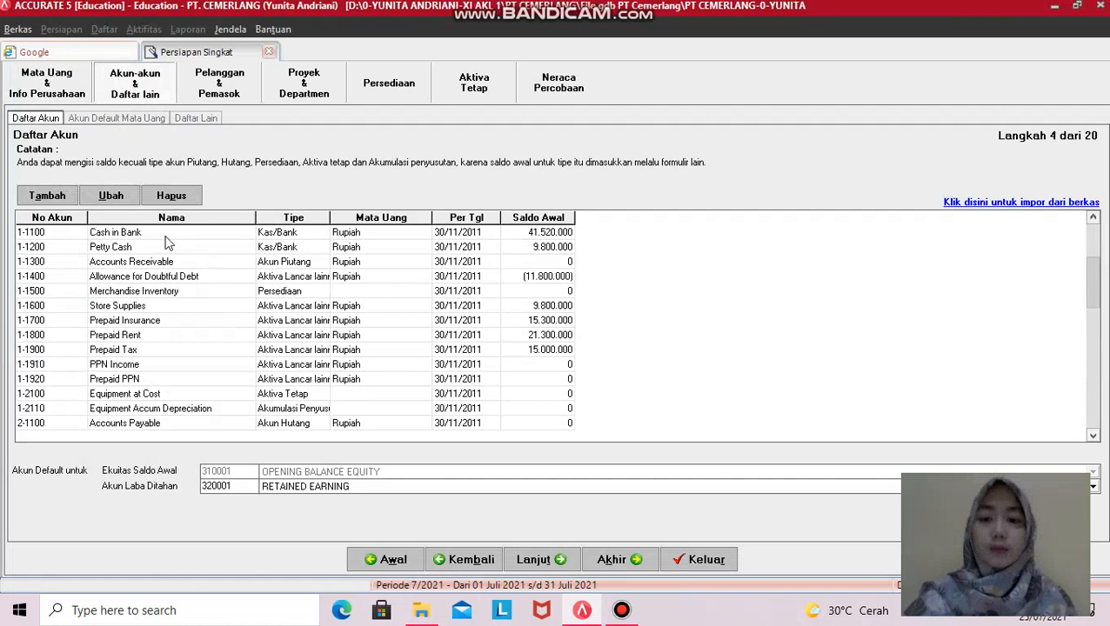
scroll(167, 244, "down", 20)
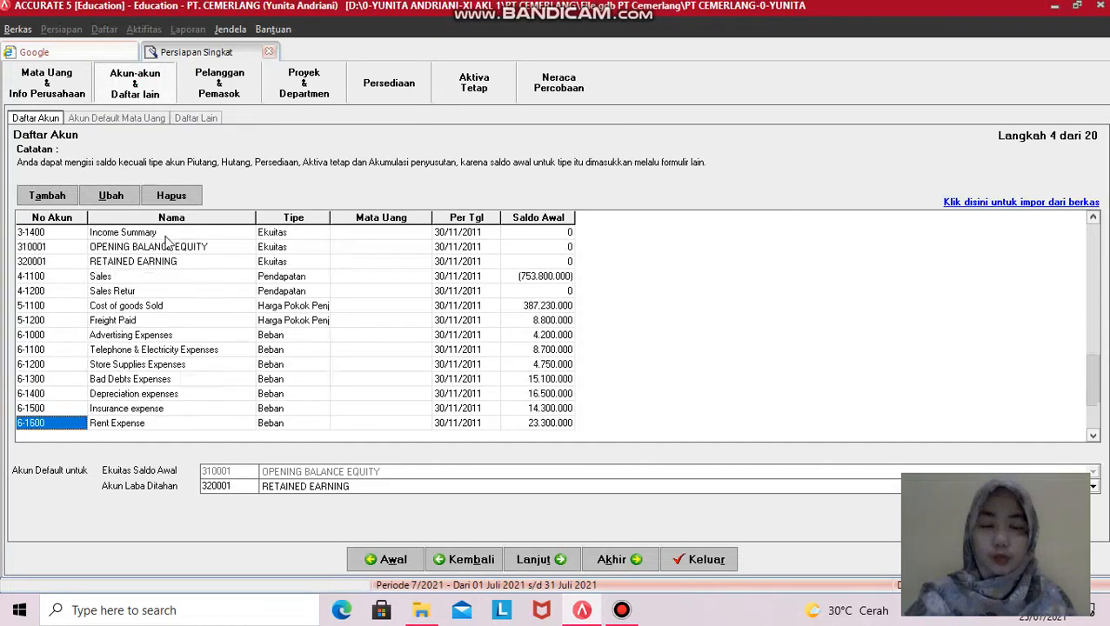
scroll(168, 244, "up", 20)
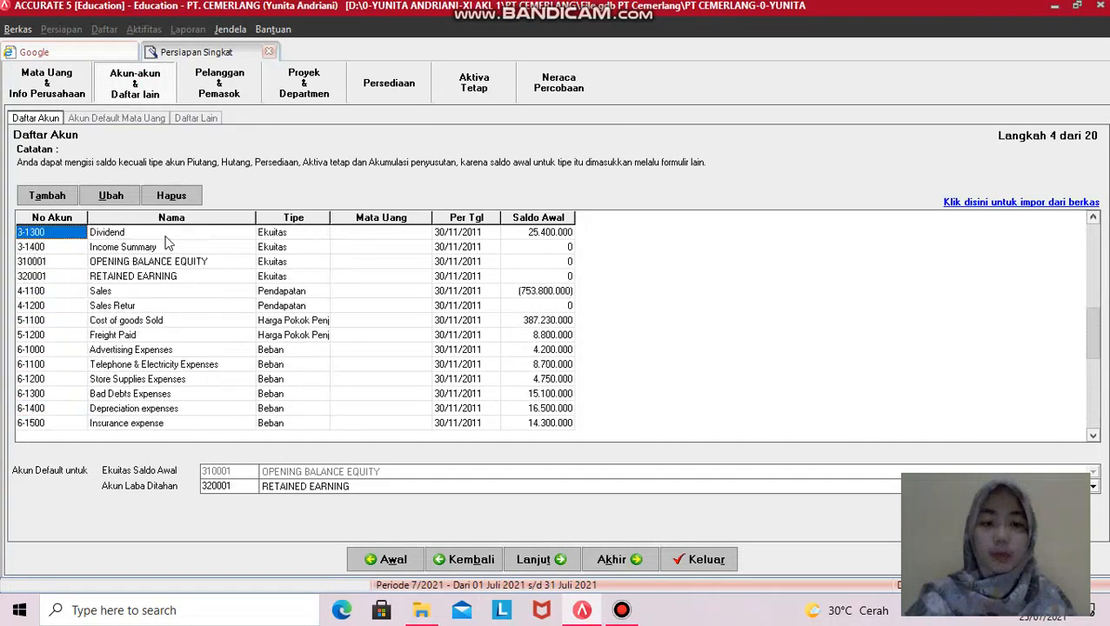
scroll(168, 243, "up", 15)
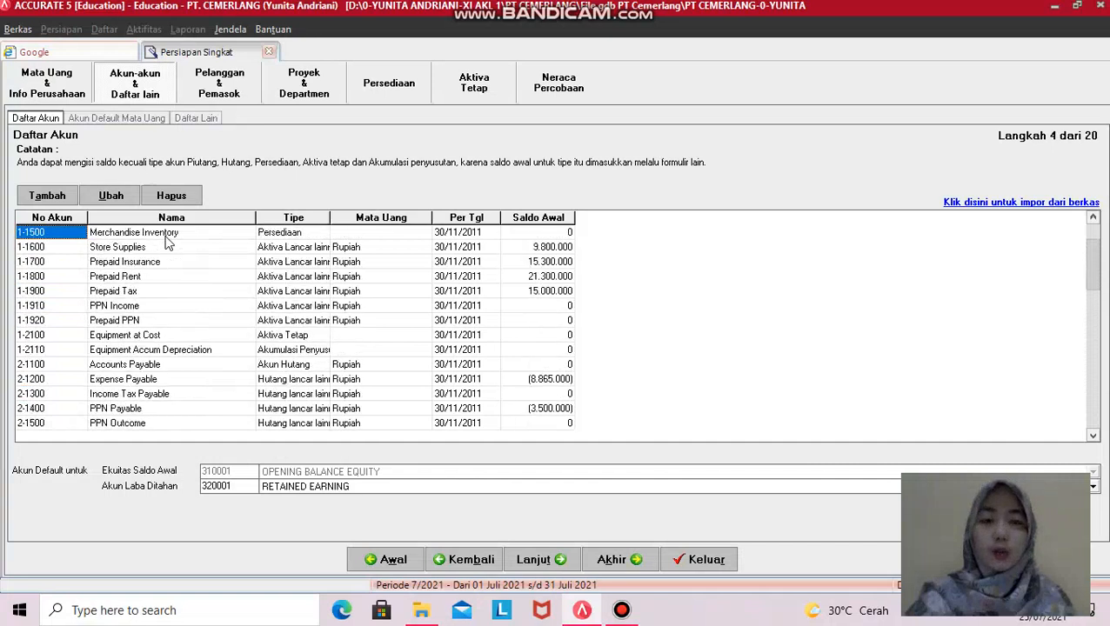
scroll(168, 244, "up", 1)
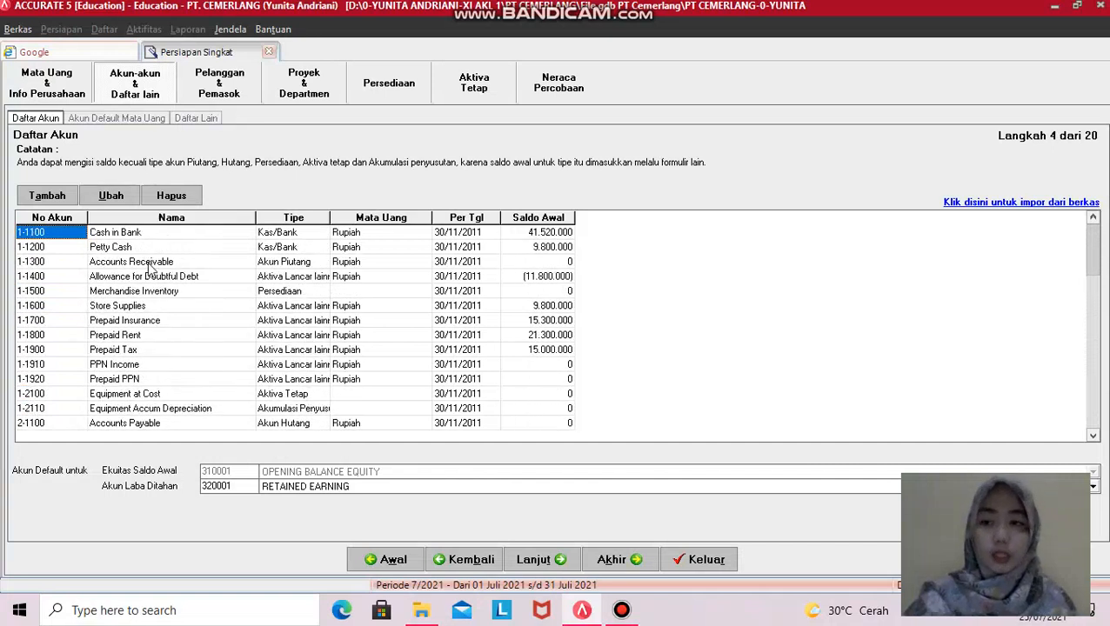
left_click(130, 262)
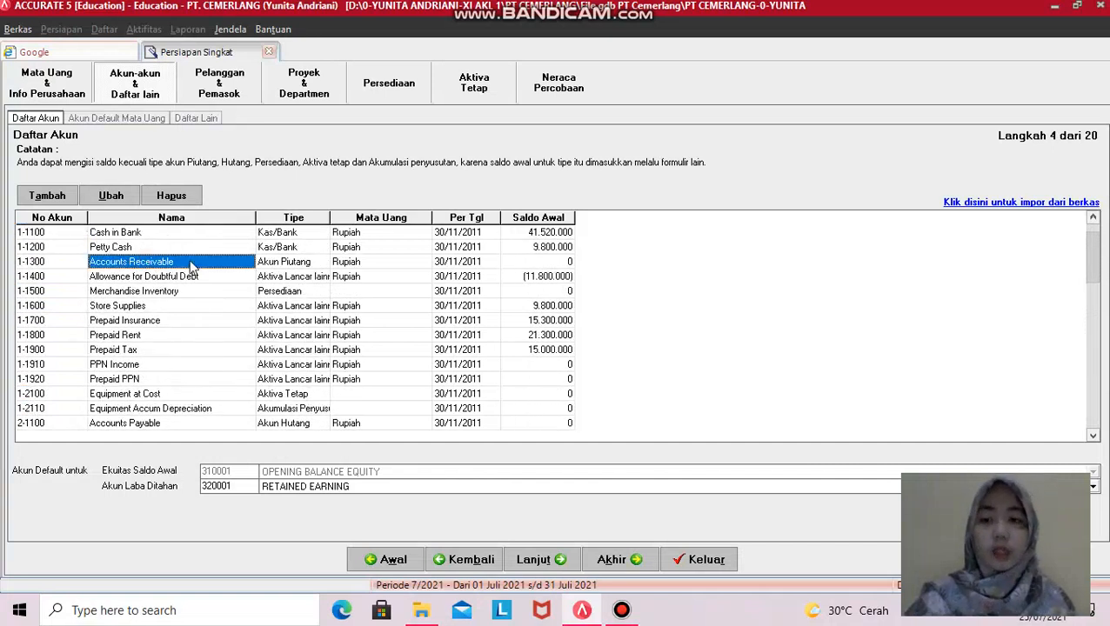
left_click(527, 262)
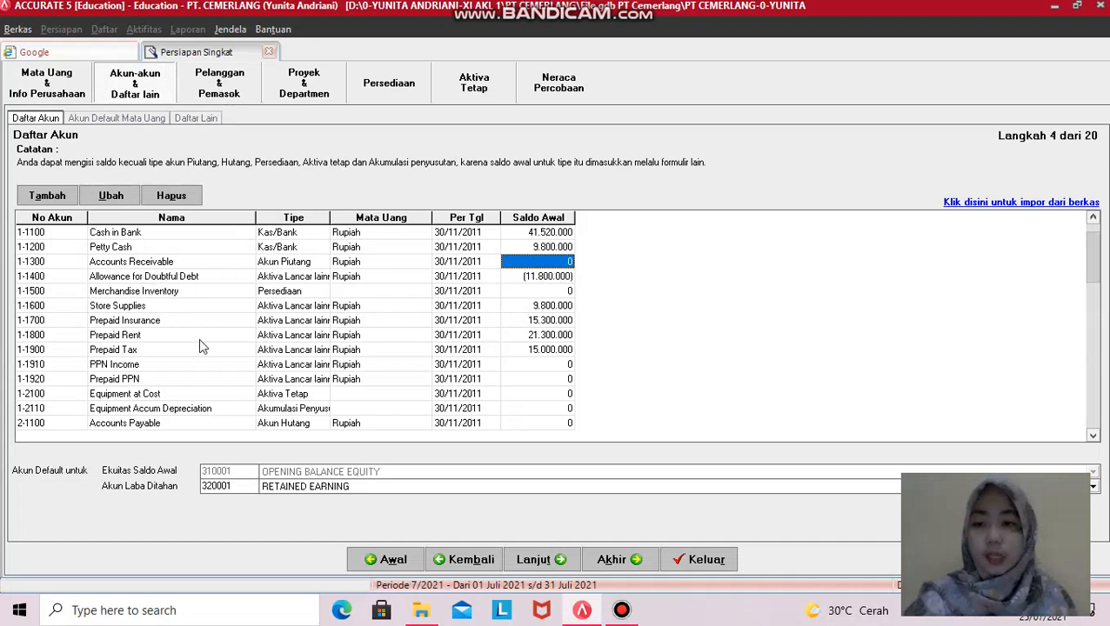
- Check the Store Supplies balance, then advance to step 5, Akun Default Mata Uang
key("Down")
key("Down")
key("Down")
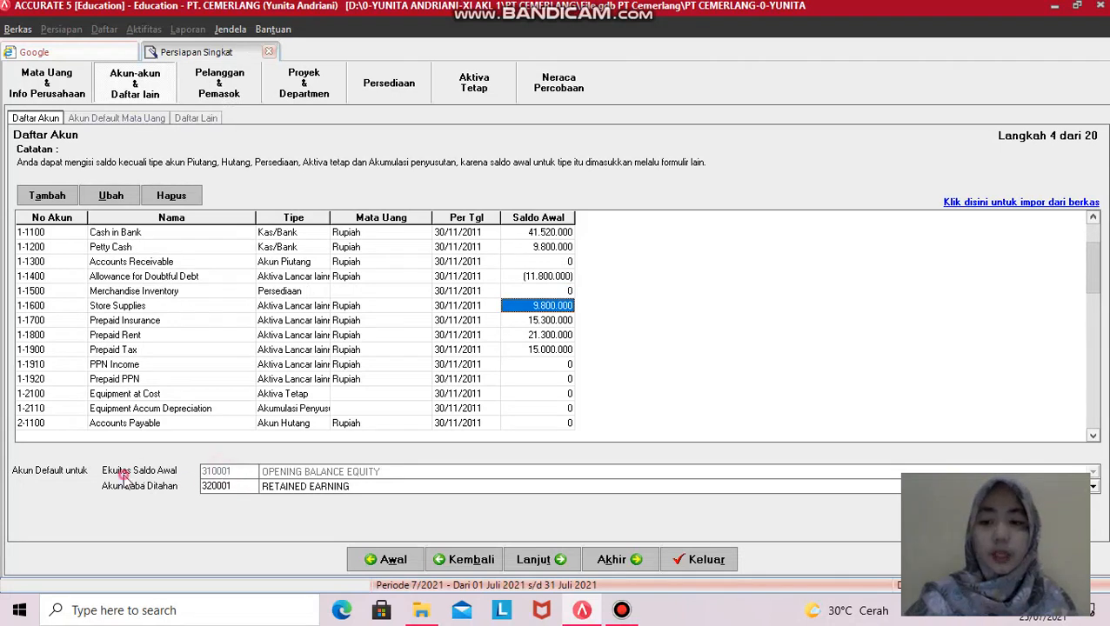
left_click(238, 475)
left_click(239, 474)
left_click(238, 475)
left_click(238, 475)
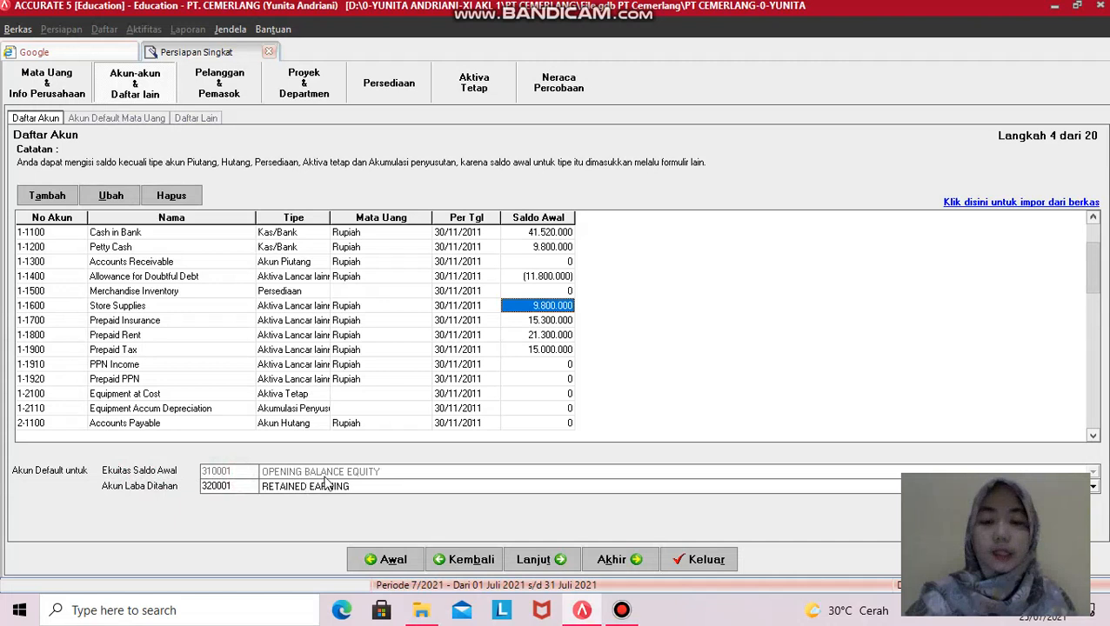
left_click(406, 477)
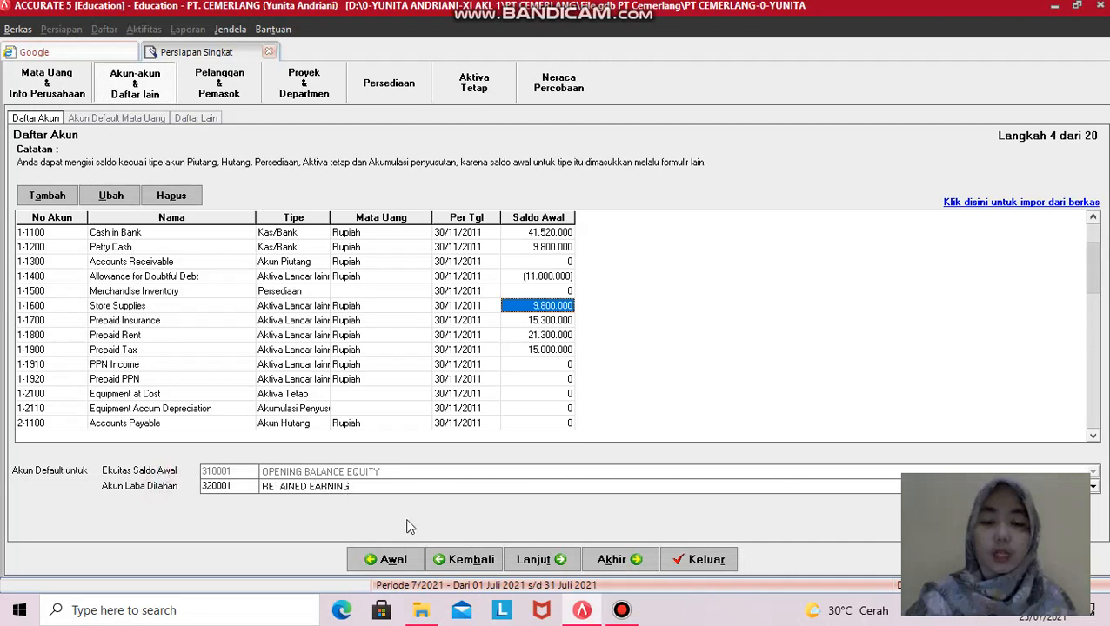
left_click(536, 564)
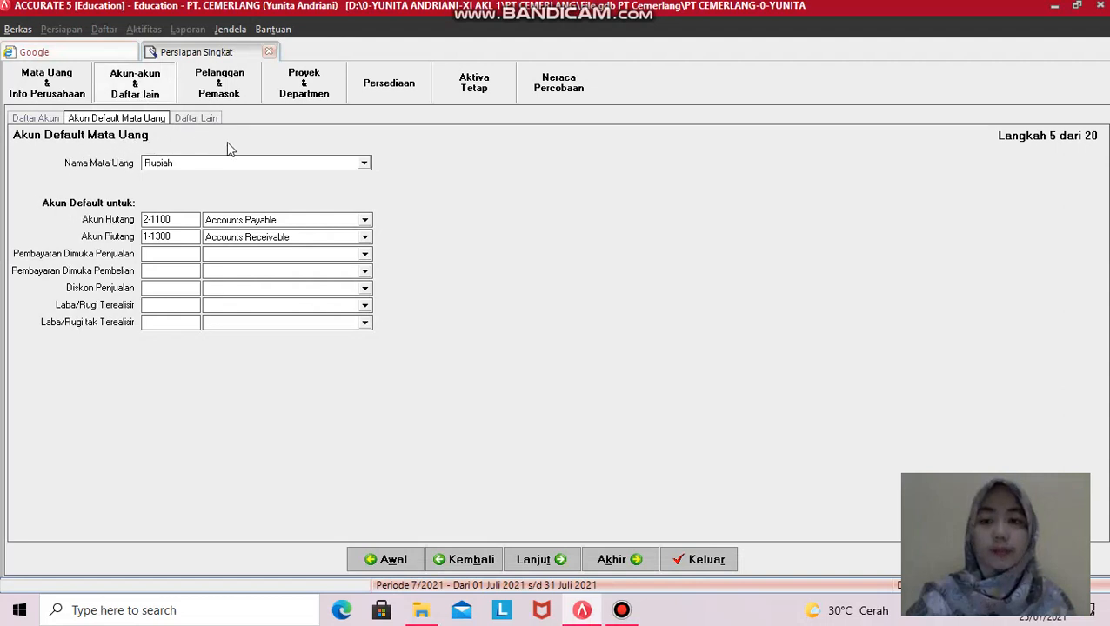
left_click(346, 165)
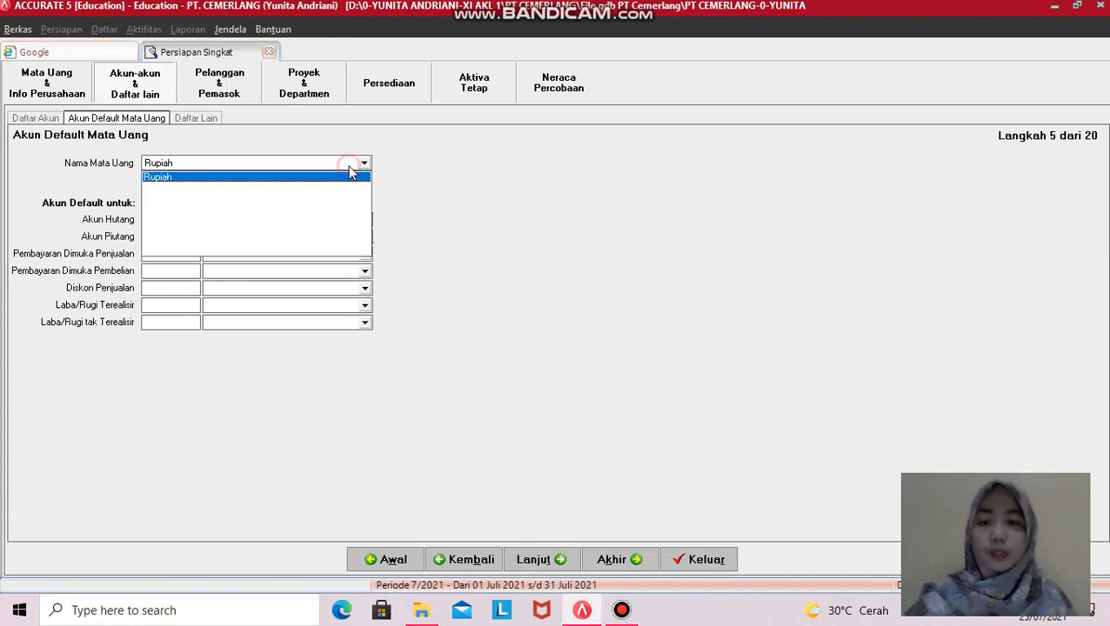
left_click(334, 177)
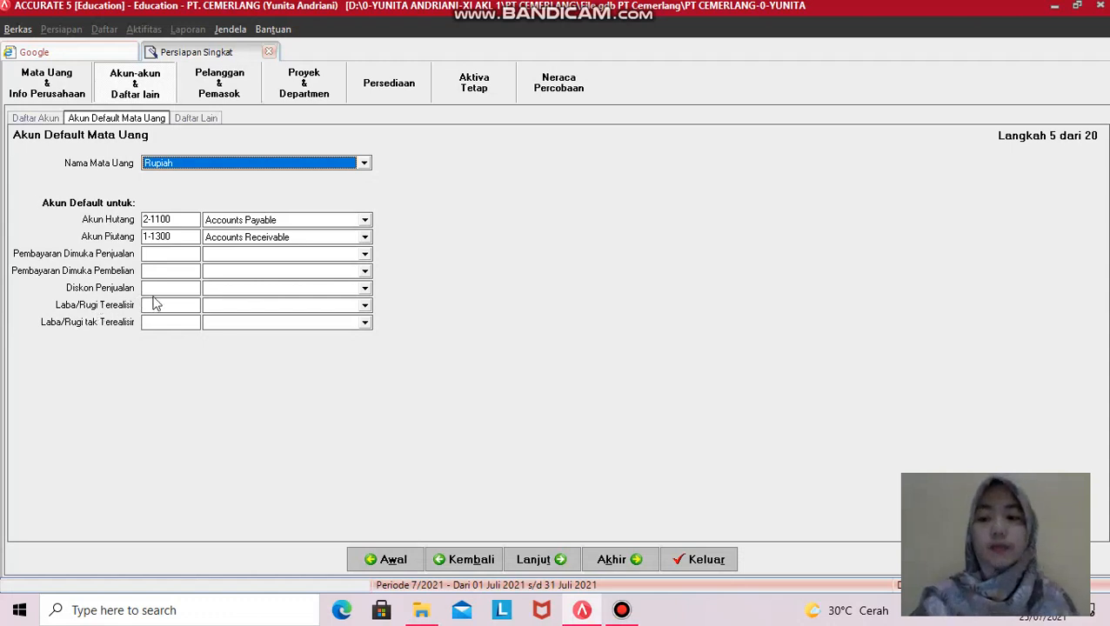
- Make 4-1100 Sales the Rupiah Diskon Penjualan account and continue to step 6, Daftar Lain
left_click(216, 289)
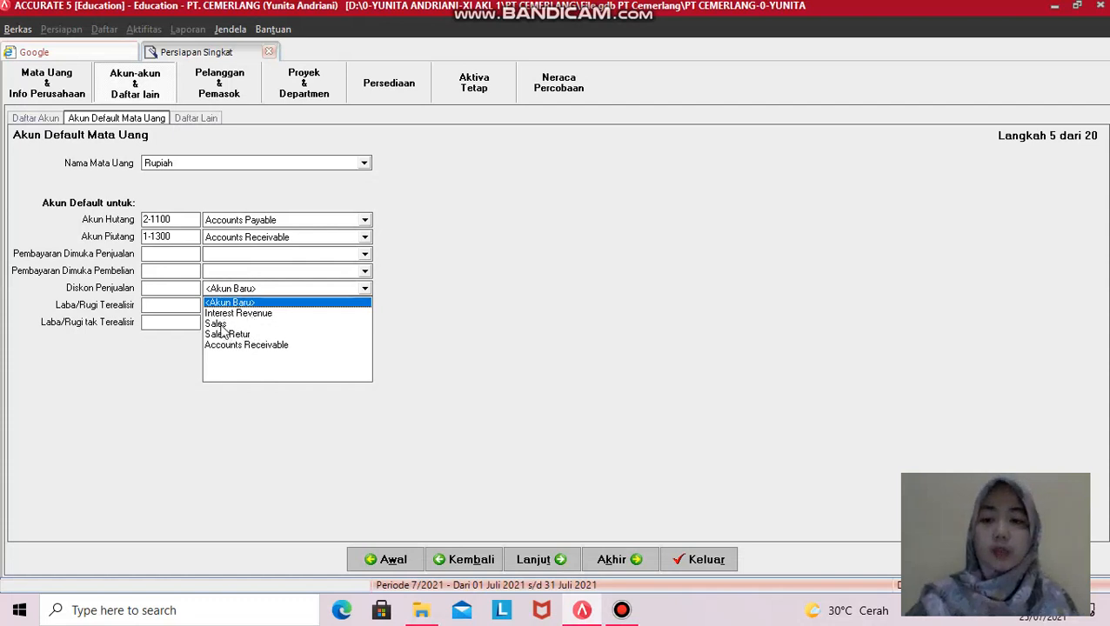
left_click(228, 324)
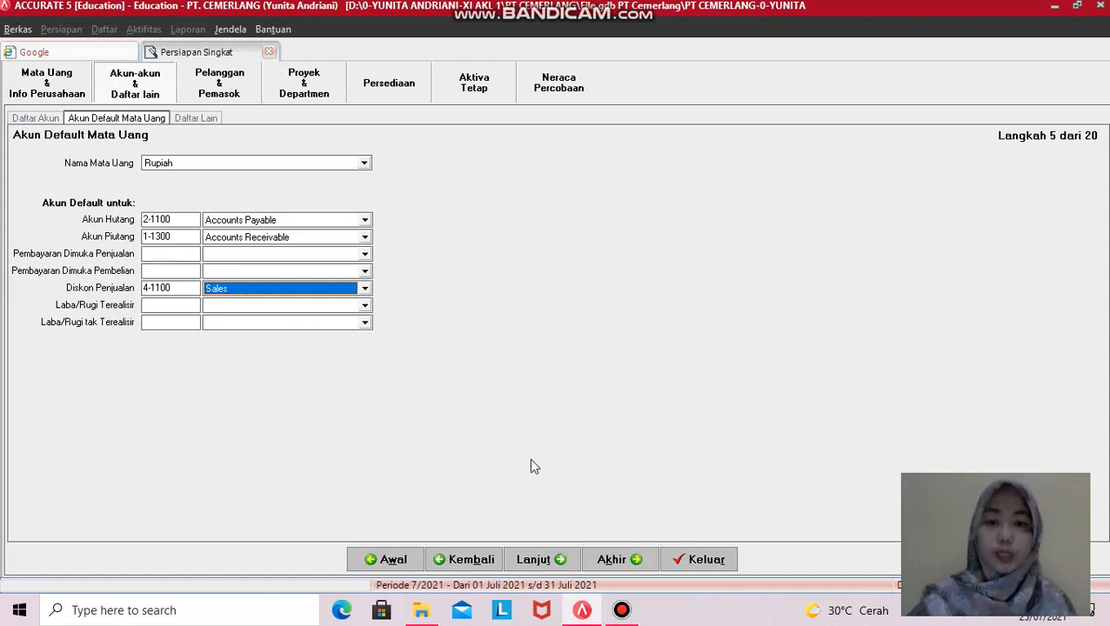
left_click(546, 561)
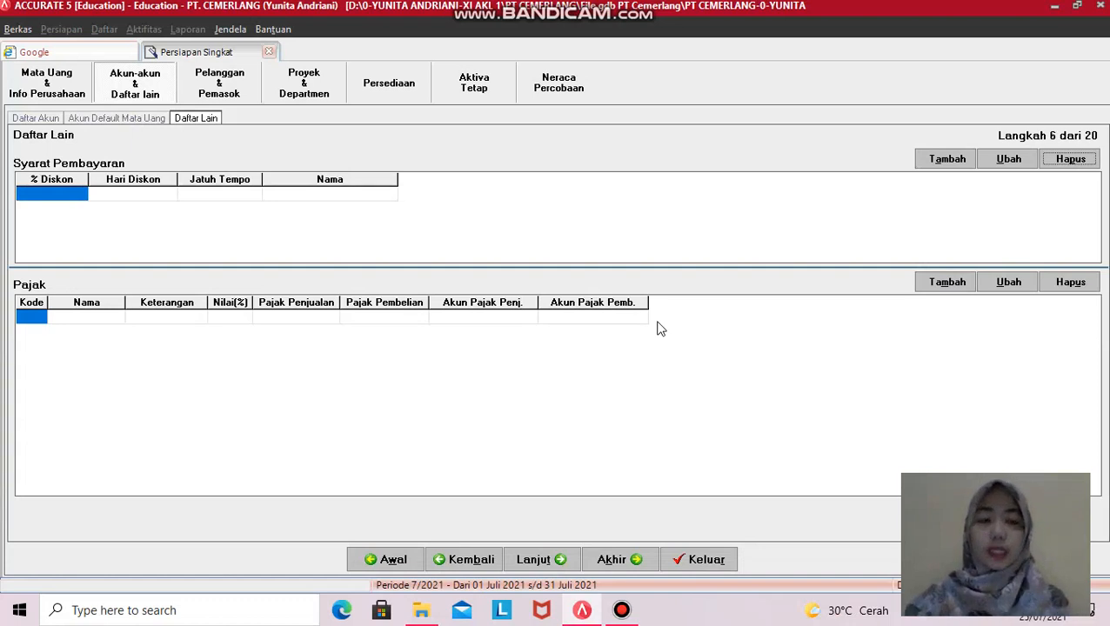
- Enter a payment term with 2% discount, 10 days, due in 30, named 2/10 n/30
left_click(951, 158)
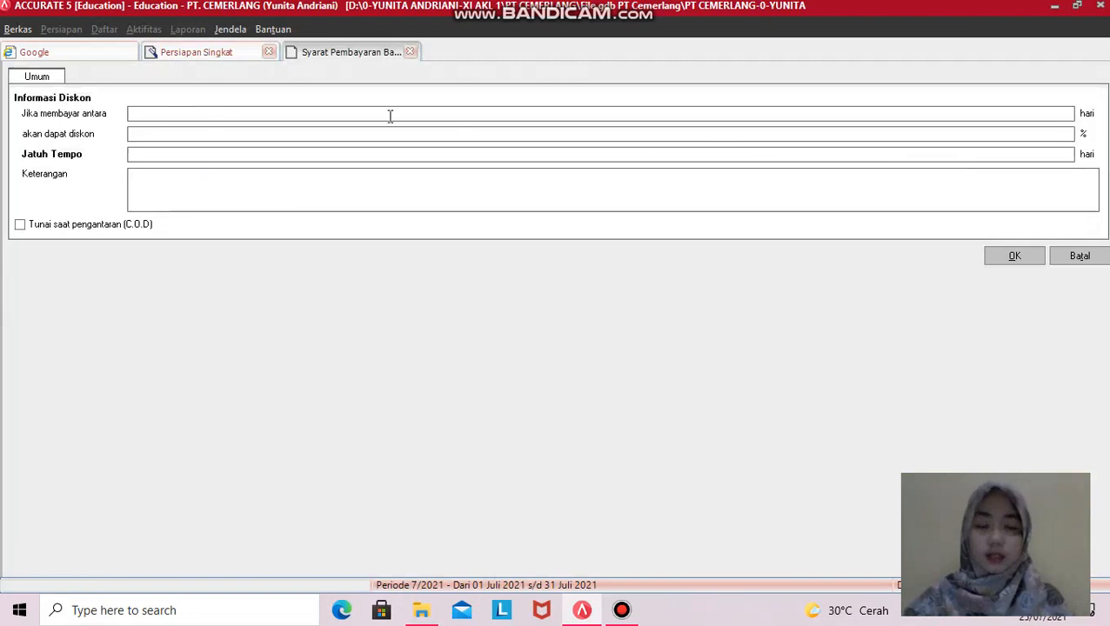
left_click(1079, 257)
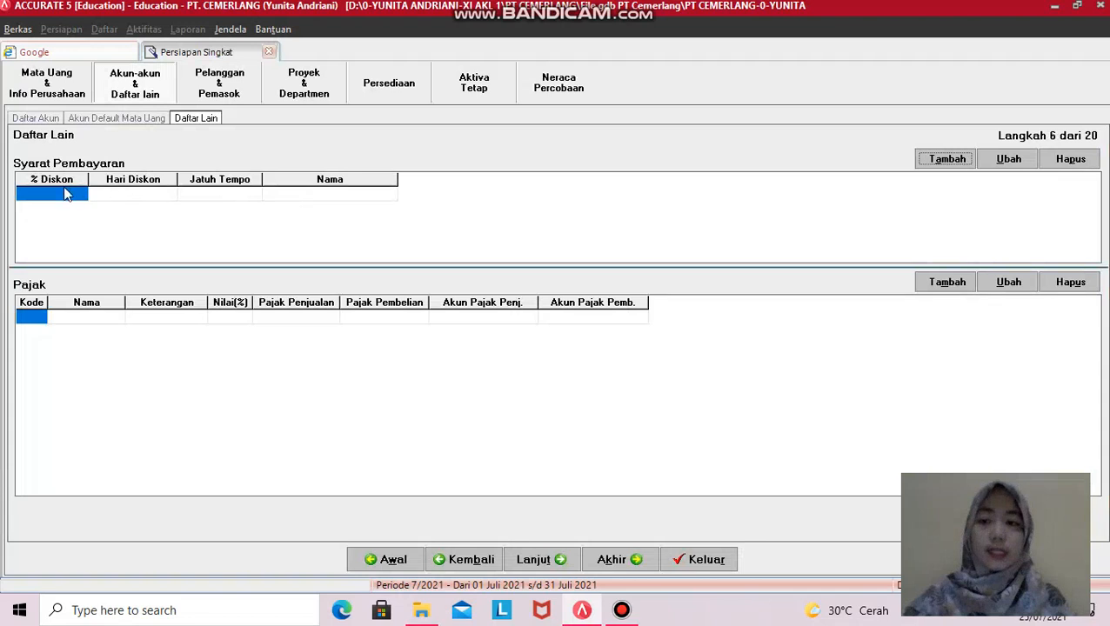
left_click(70, 192)
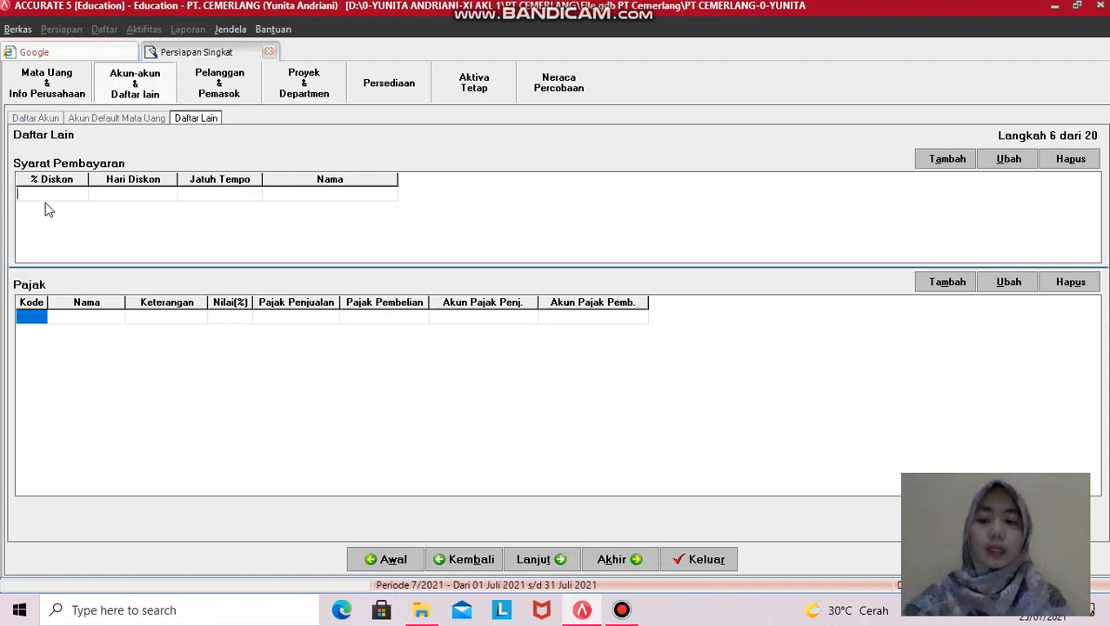
type("2")
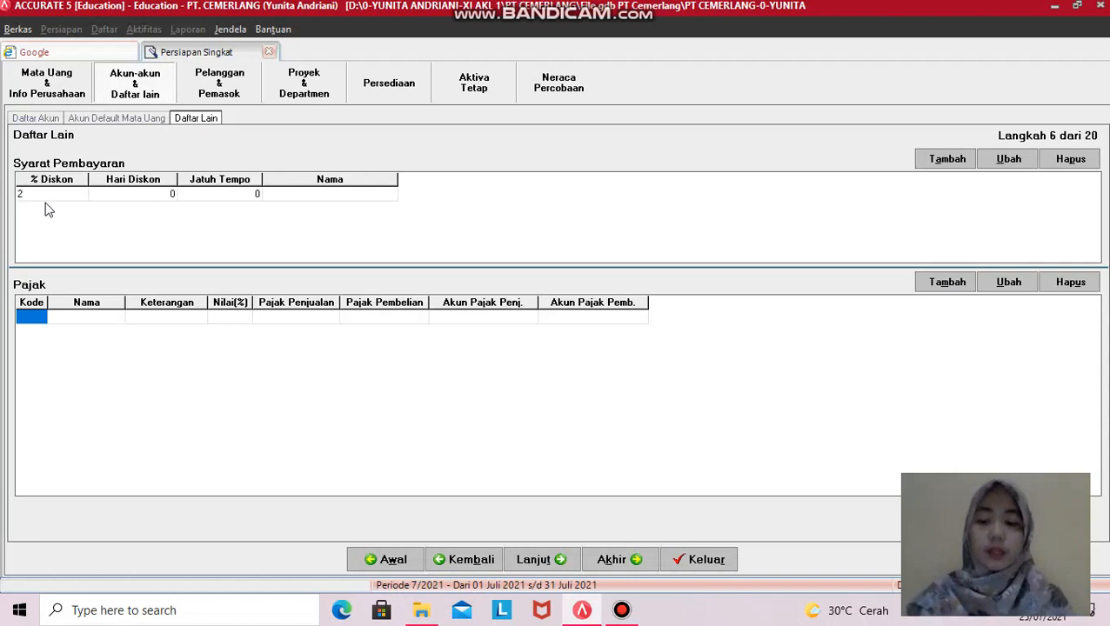
key("Tab")
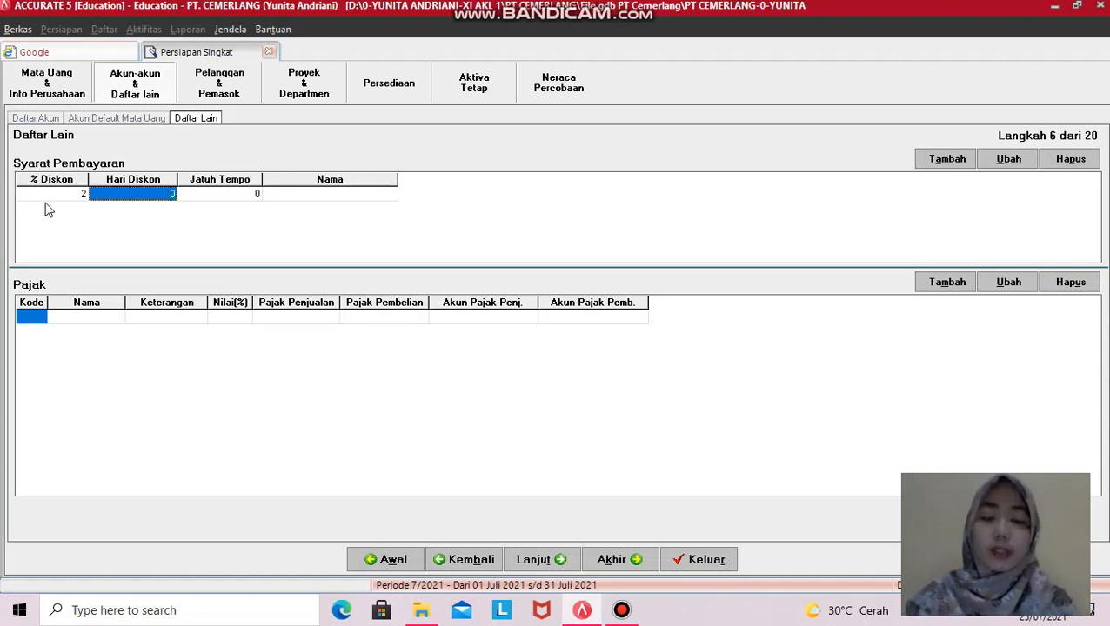
type("10")
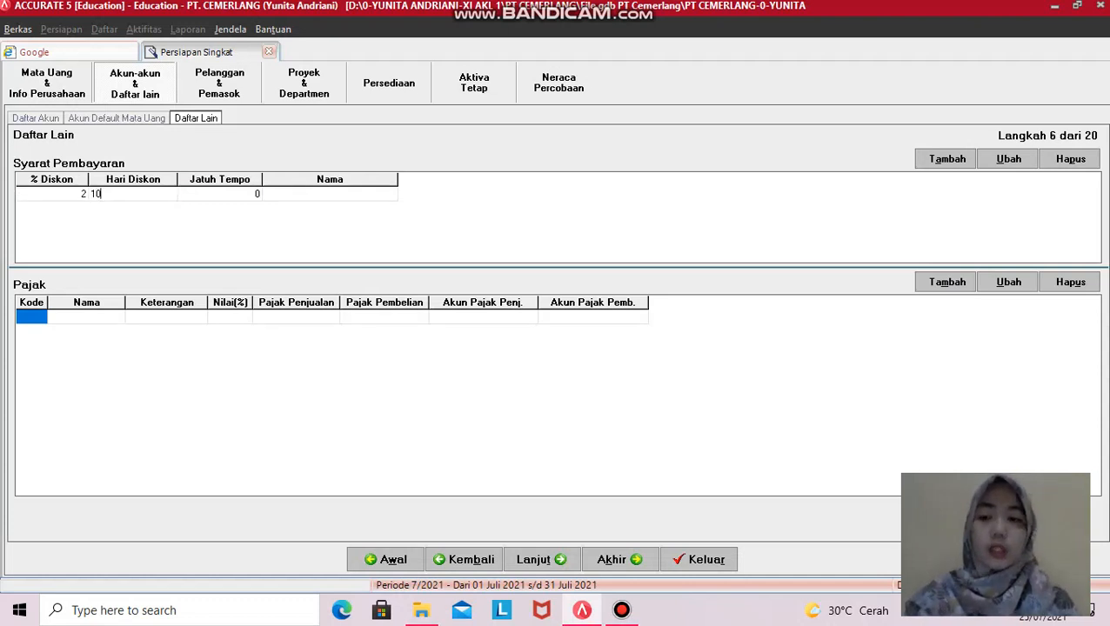
key("Tab")
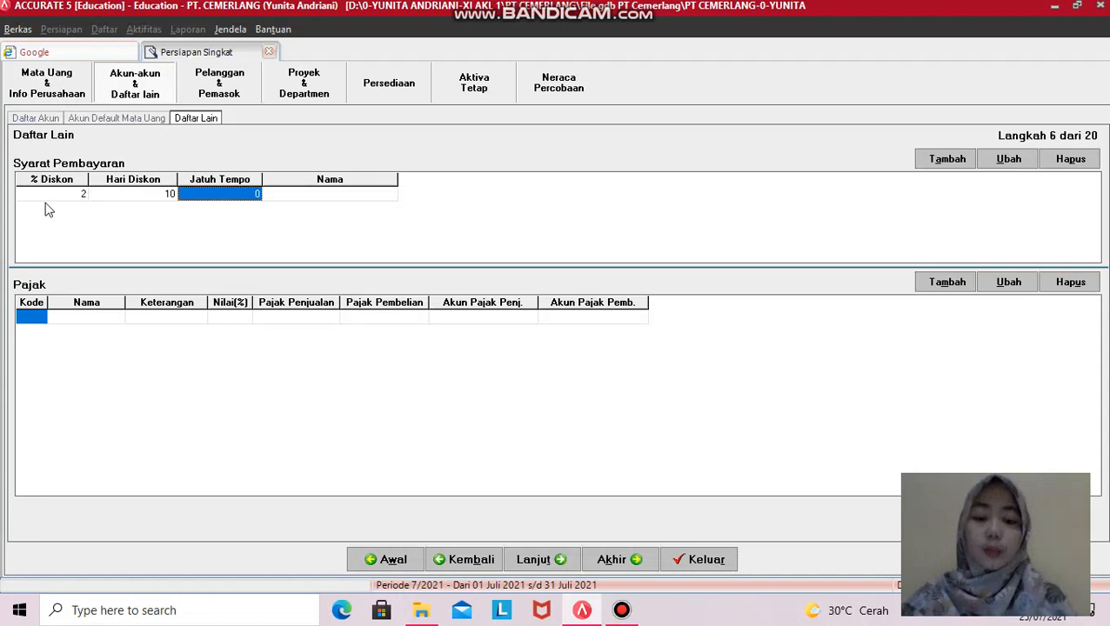
type("30")
key("Tab")
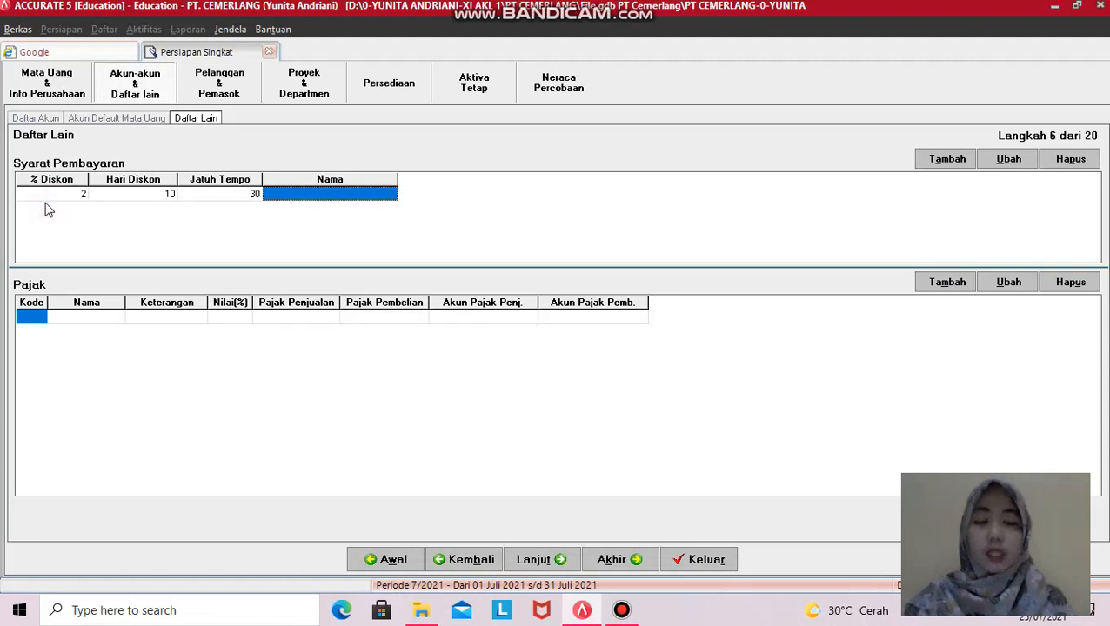
key("Tab")
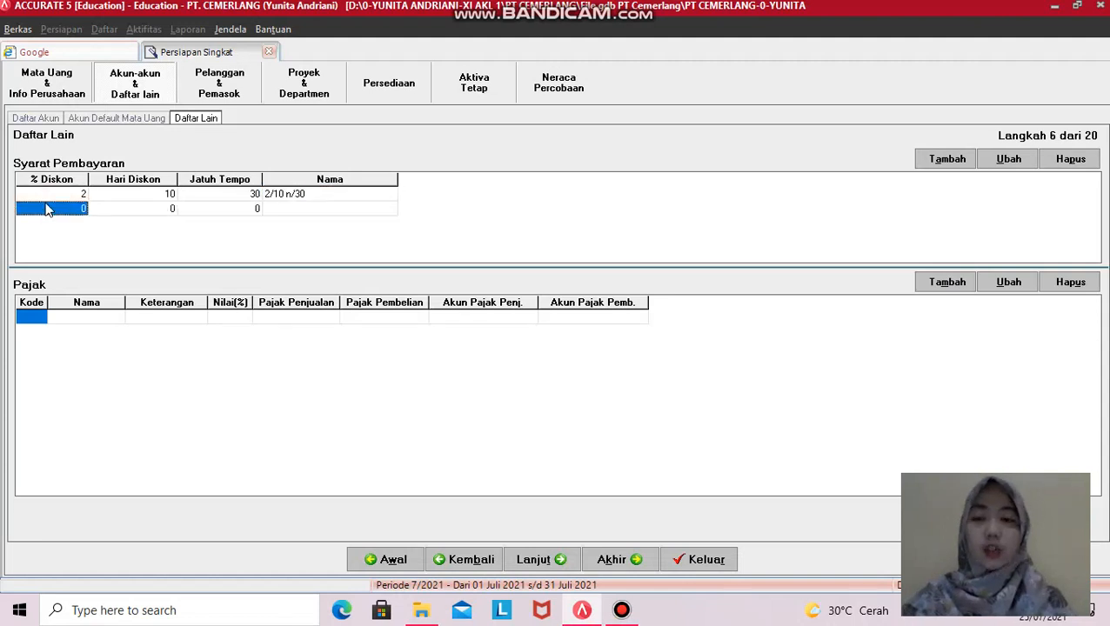
left_click(302, 197)
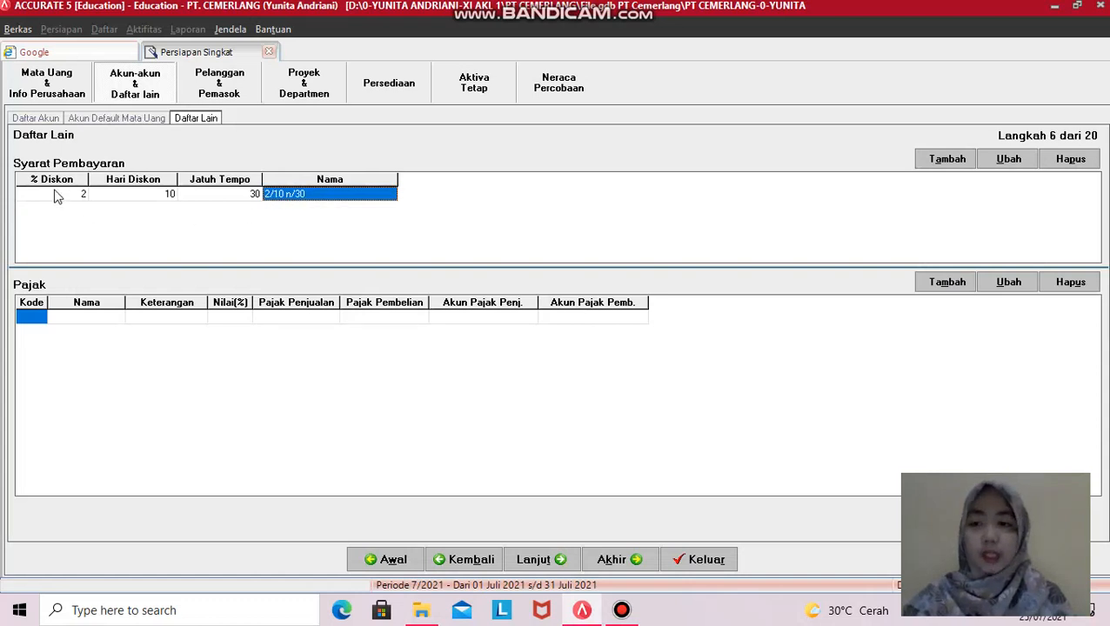
- Check the 2/10 n/30 term's values and add a new blank payment term row
left_click(80, 195)
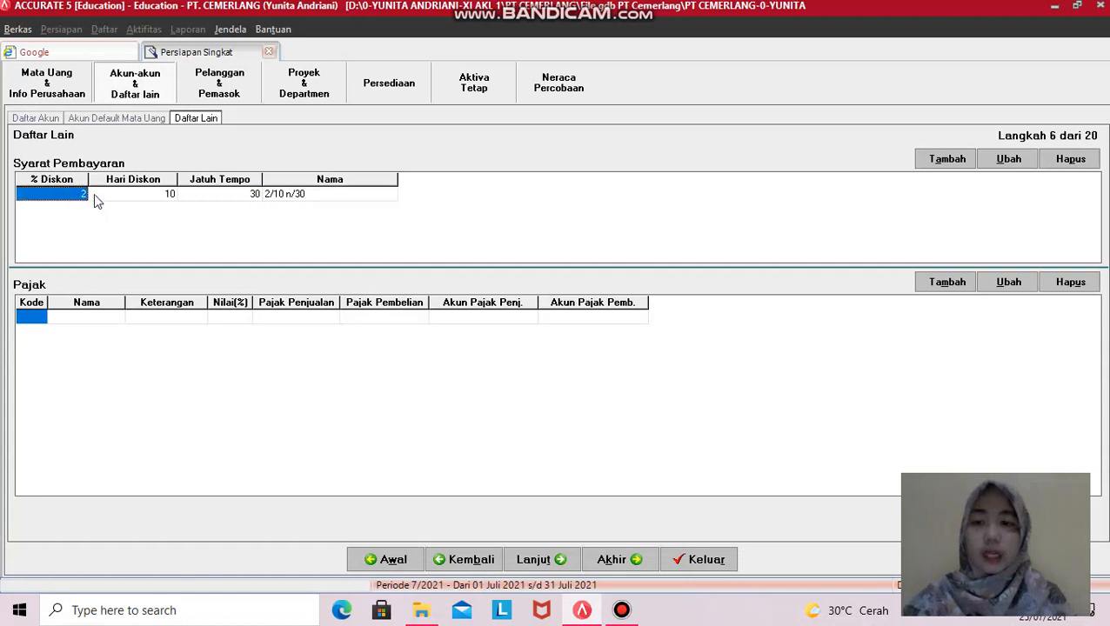
left_click(144, 197)
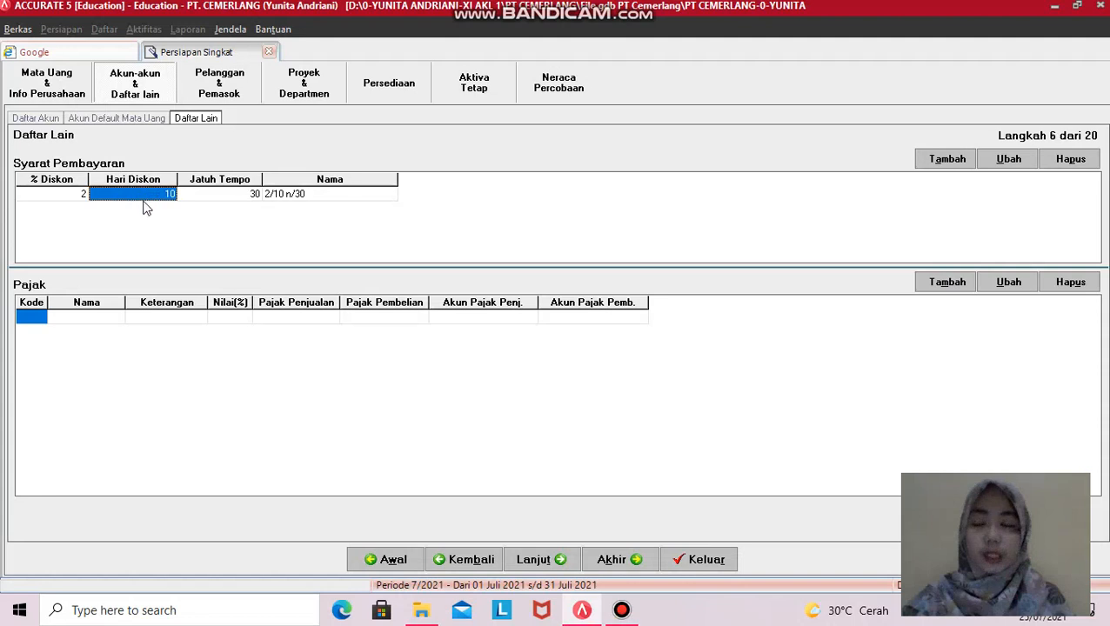
left_click(234, 195)
left_click(298, 198)
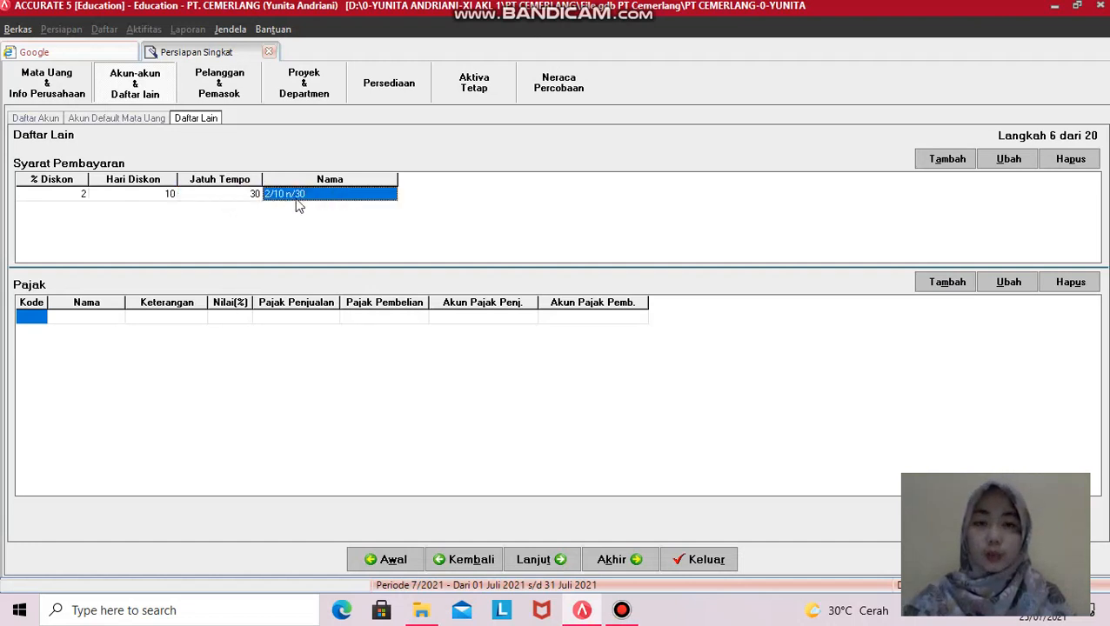
key("Tab")
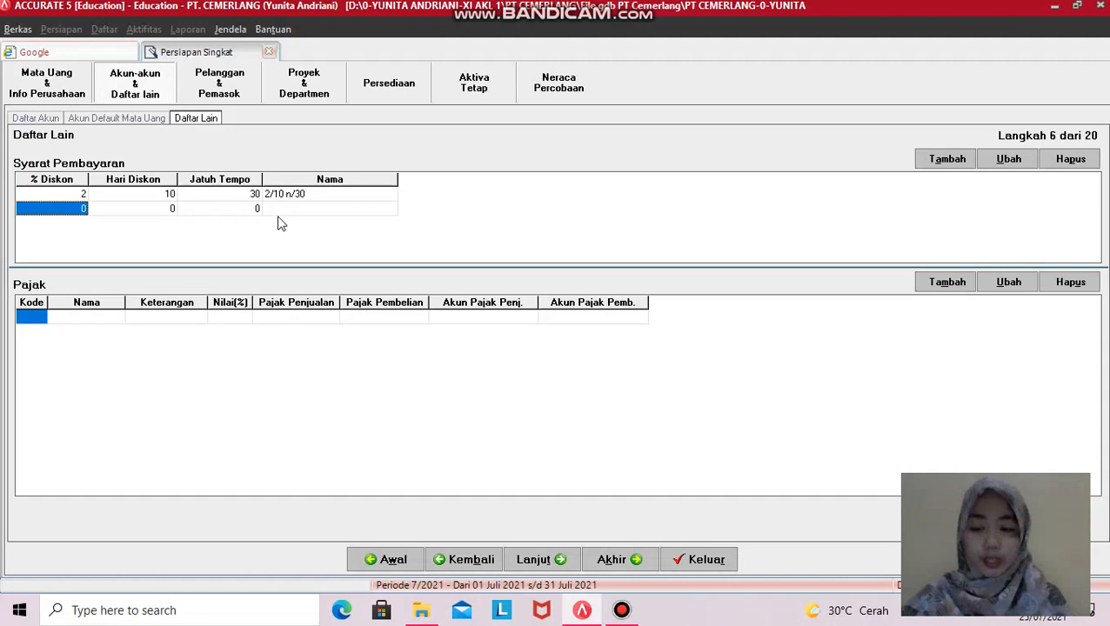
- Add a C.O.D payment term with 0% discount, 0 discount days and 0-day due period
left_click(53, 209)
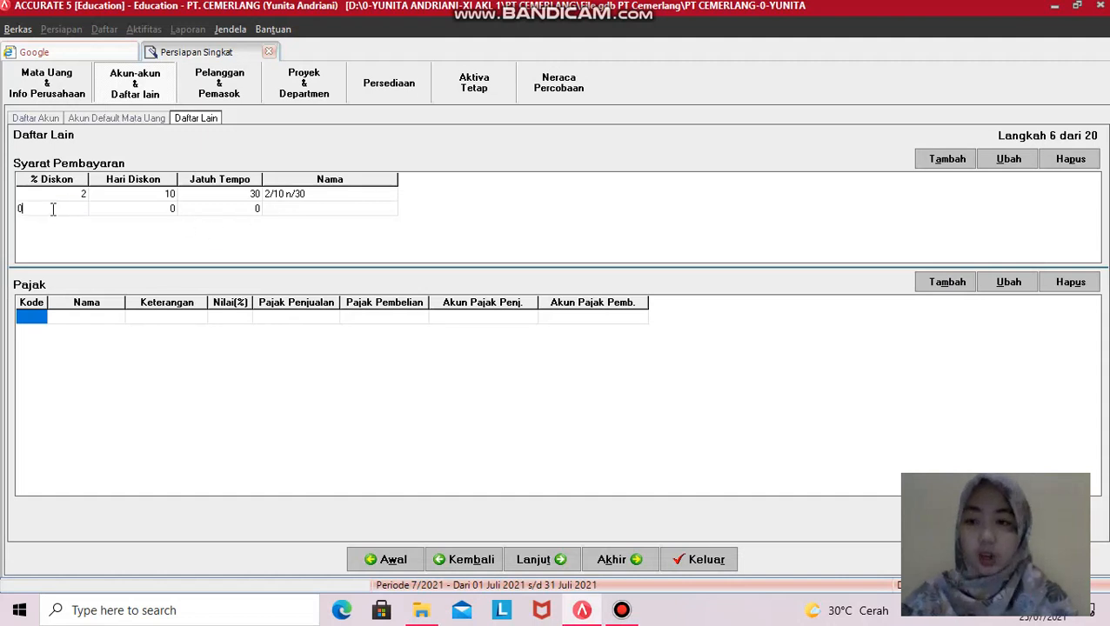
key("Tab")
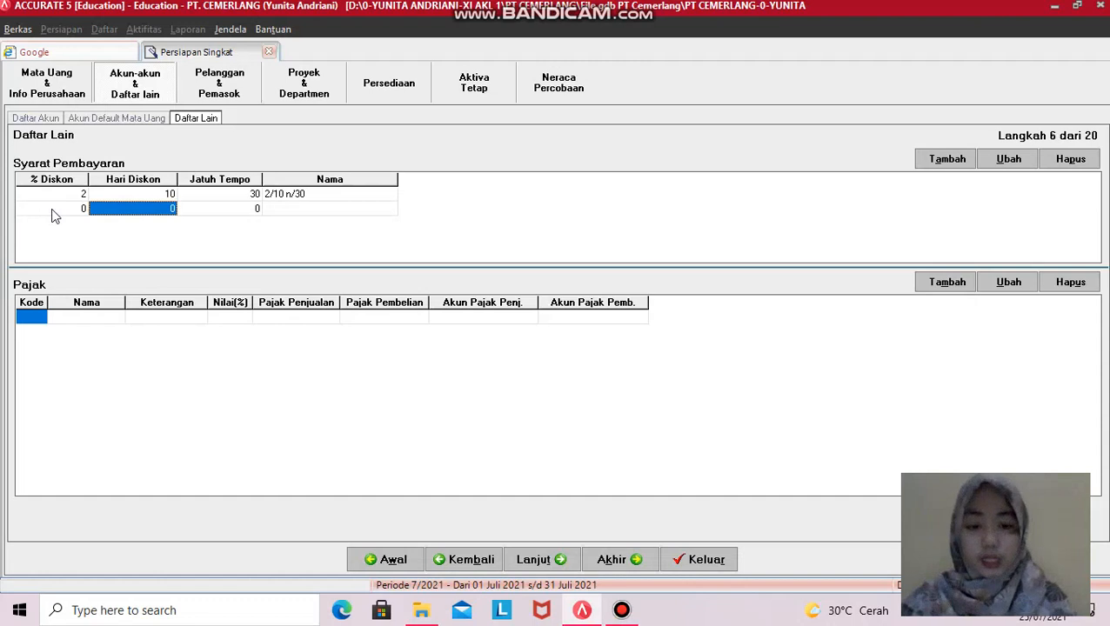
type("0")
key("Tab")
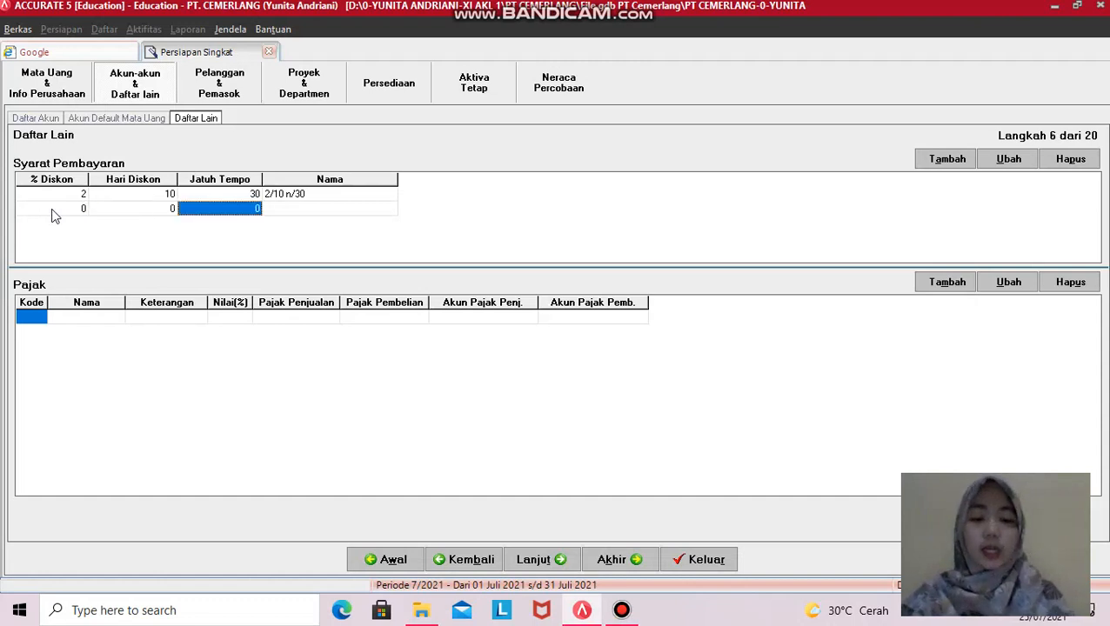
type("0")
key("Tab")
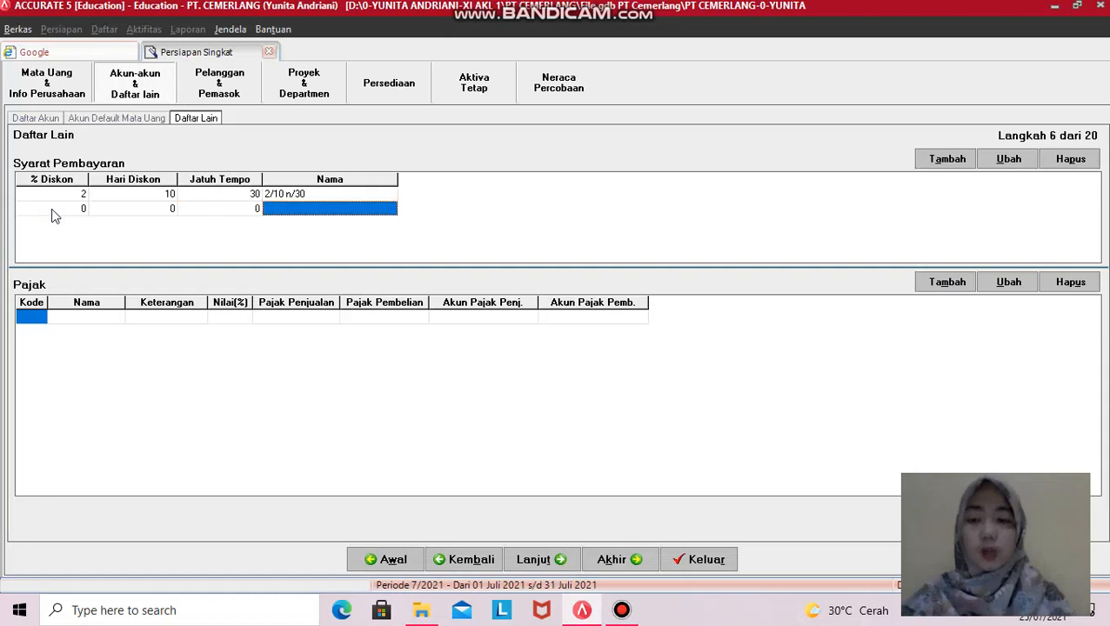
type("C.O.D")
key("Tab")
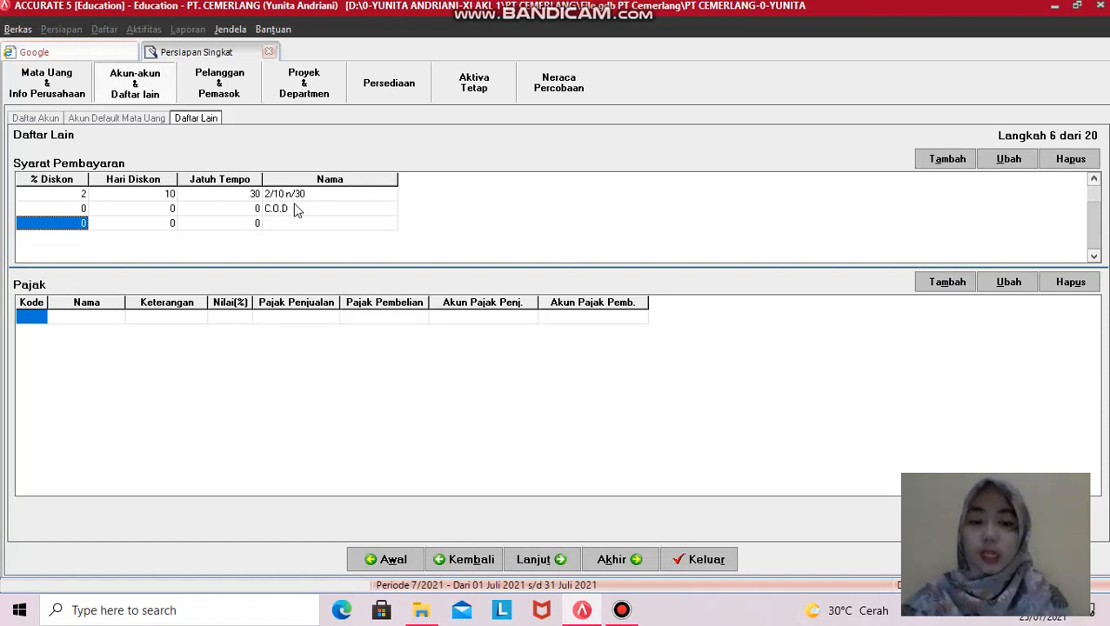
- Add a Net 30 payment term with no discount, due in 30 days
type("0")
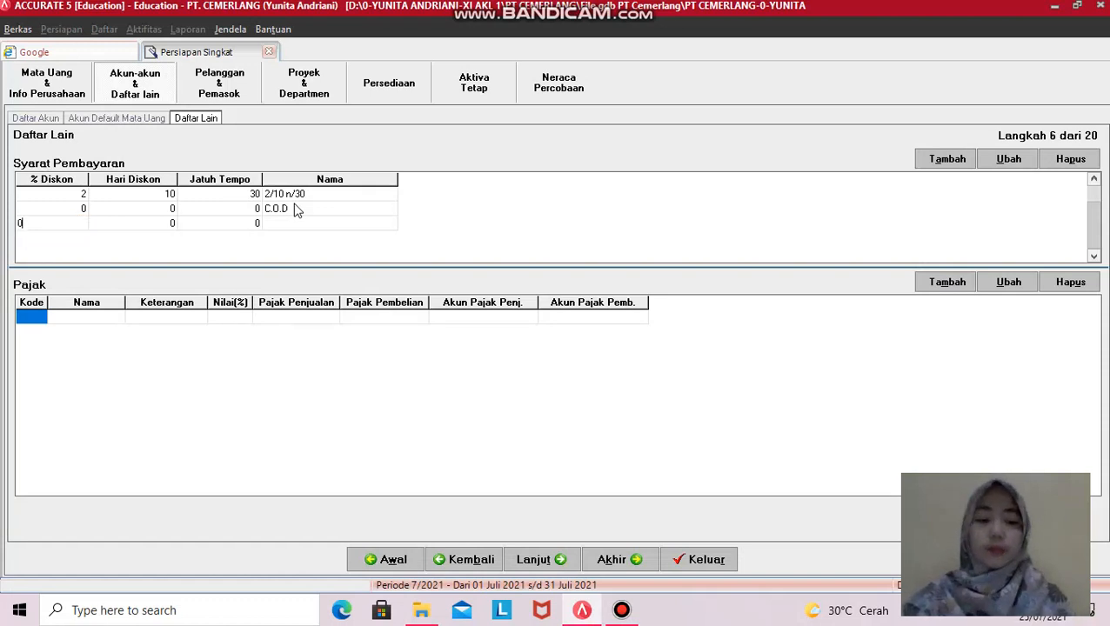
key("Tab")
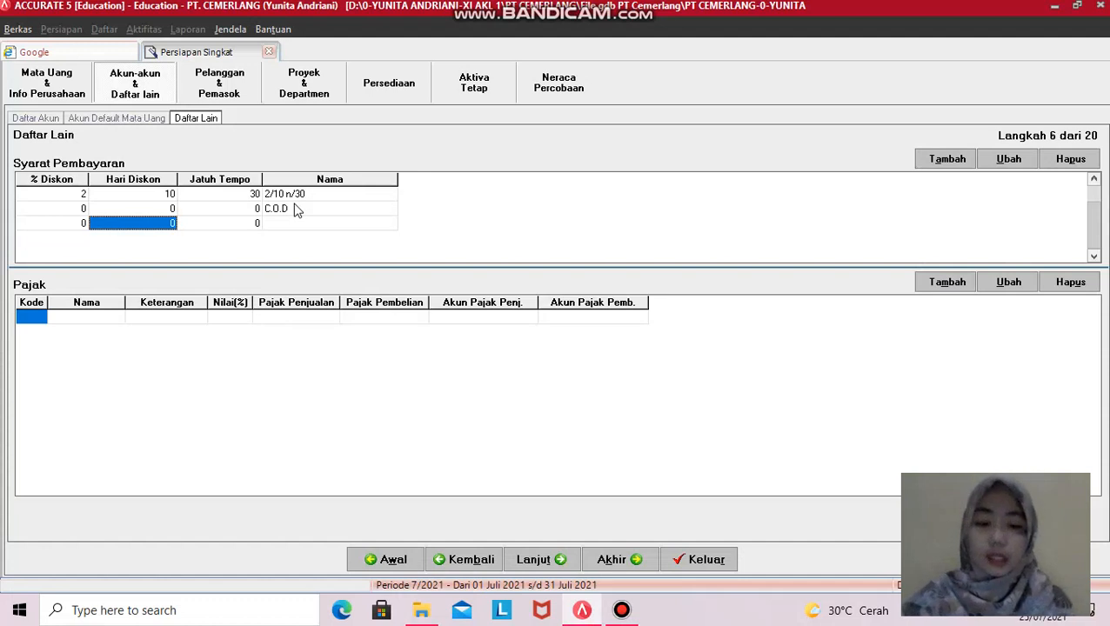
type("0")
key("Tab")
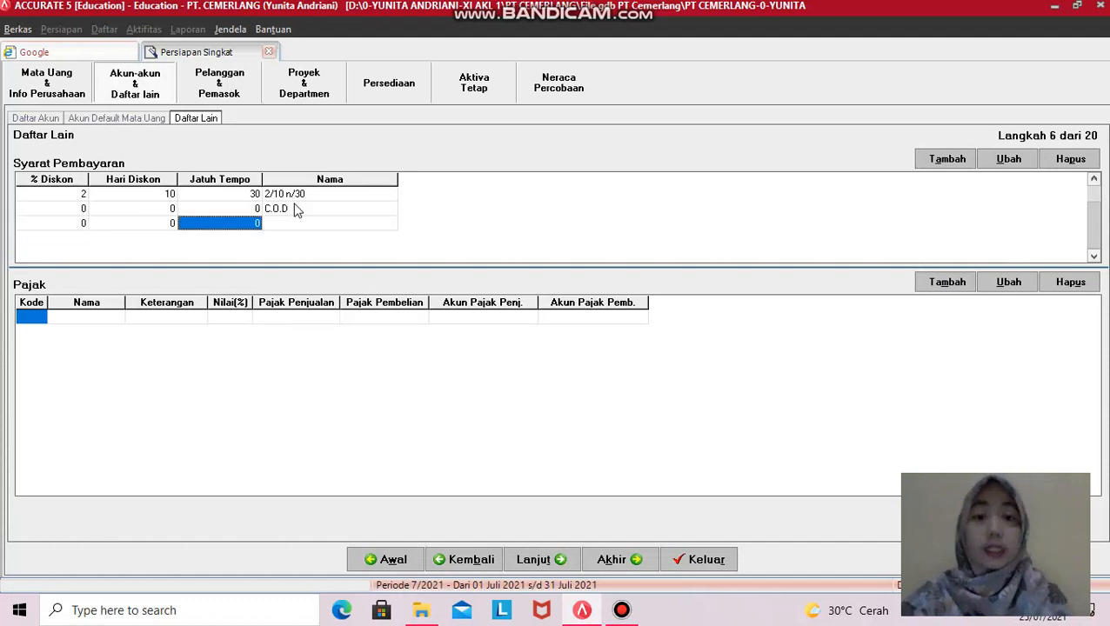
type("30")
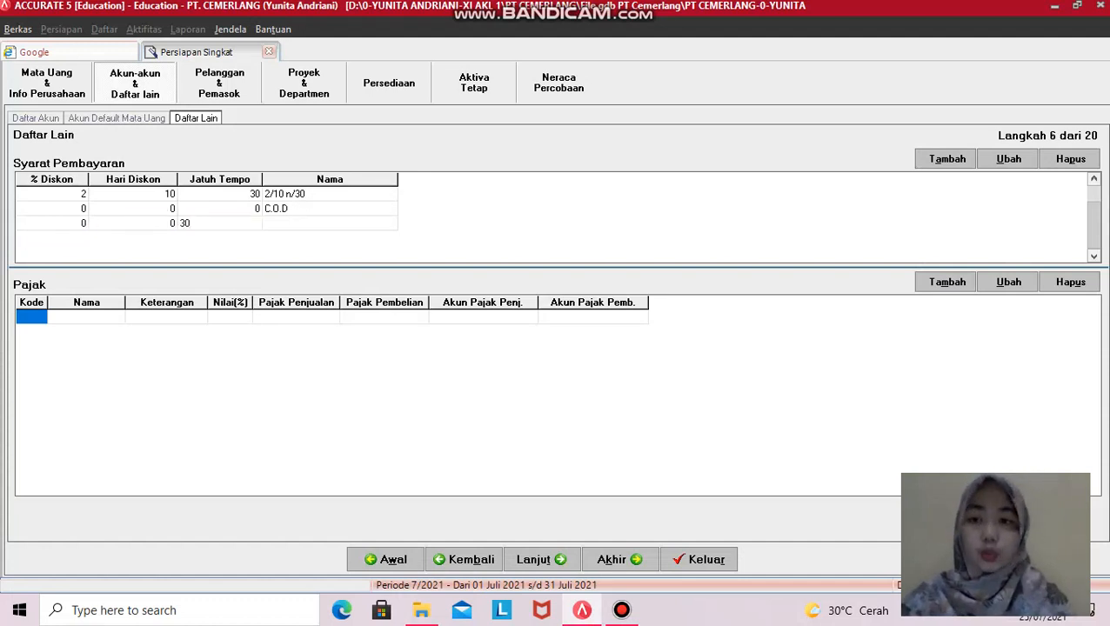
key("Tab")
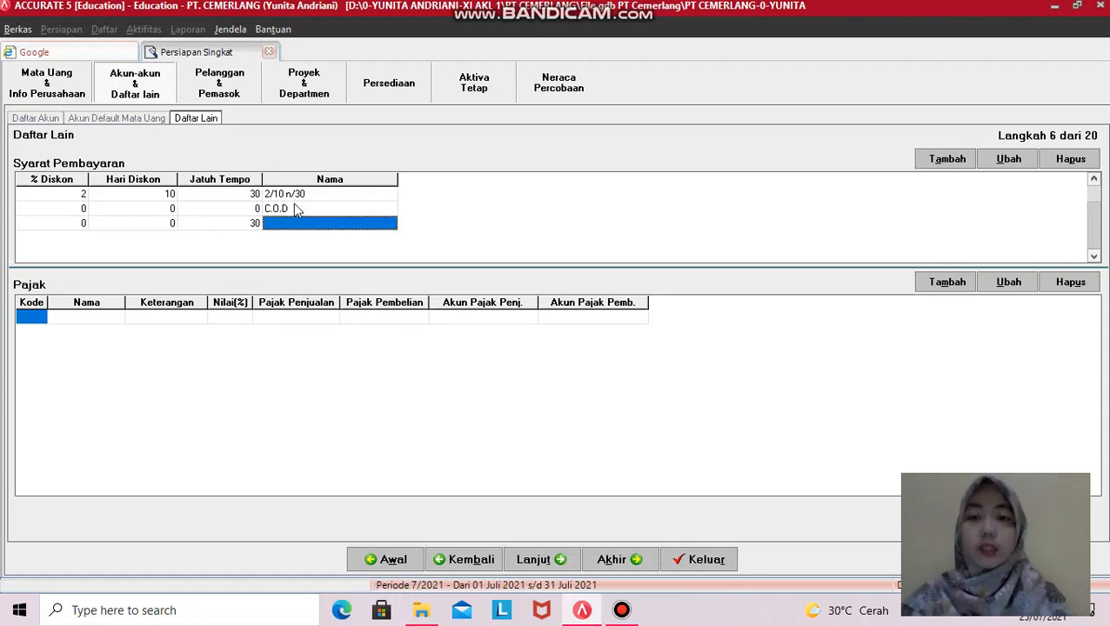
type("Net 30")
key("Tab")
key("Down")
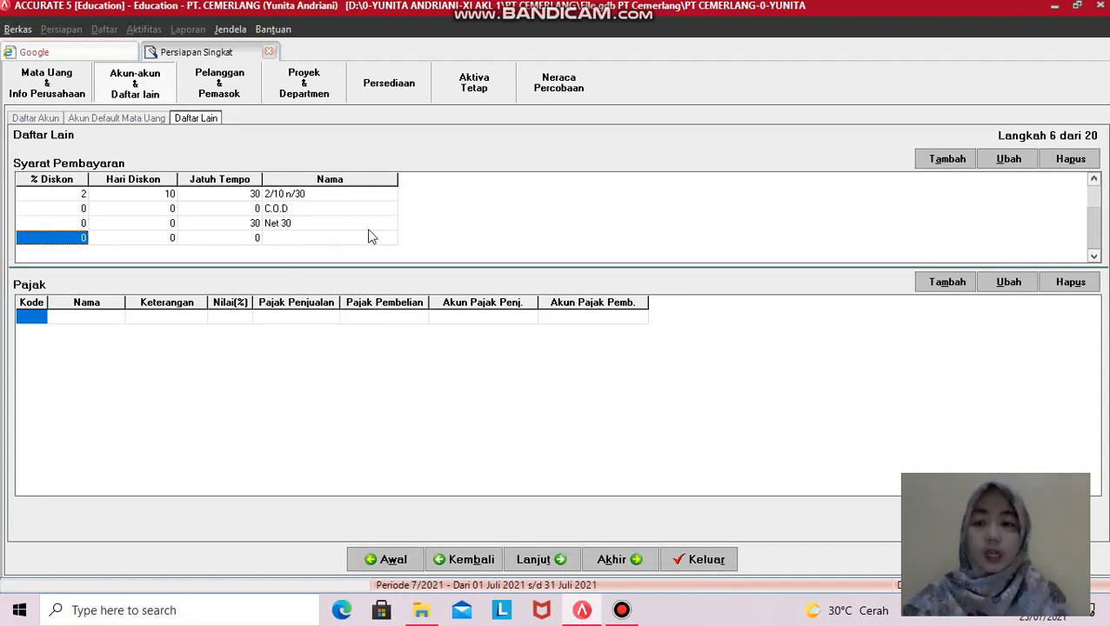
left_click(27, 319)
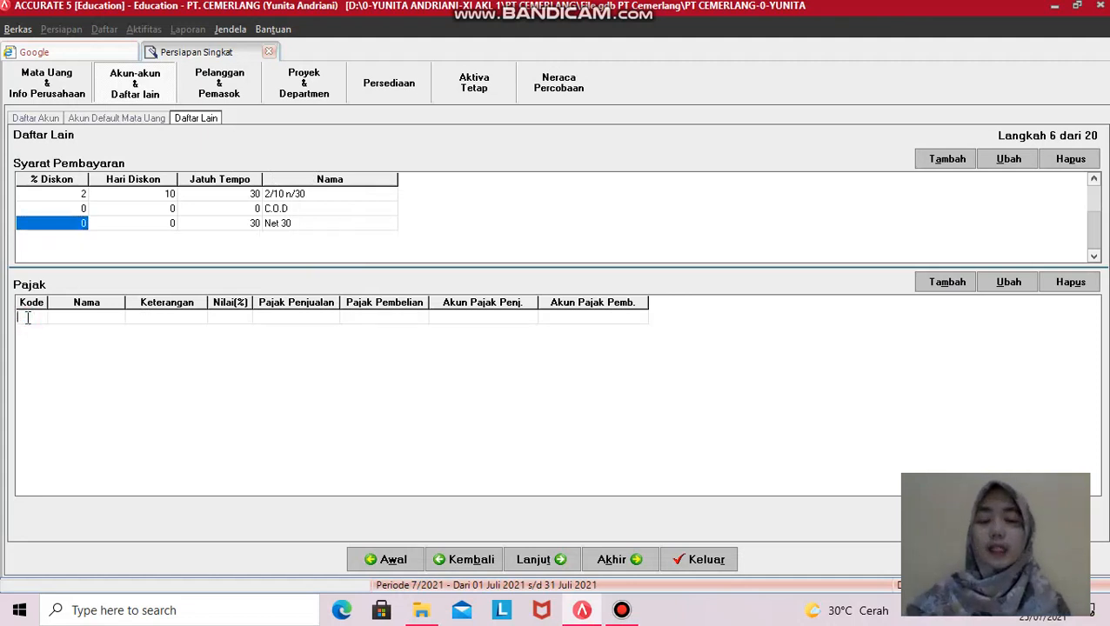
- Enter tax code T, name PPN, description 'Pajak Pertambahan Nilai' and rate 10%
type("T")
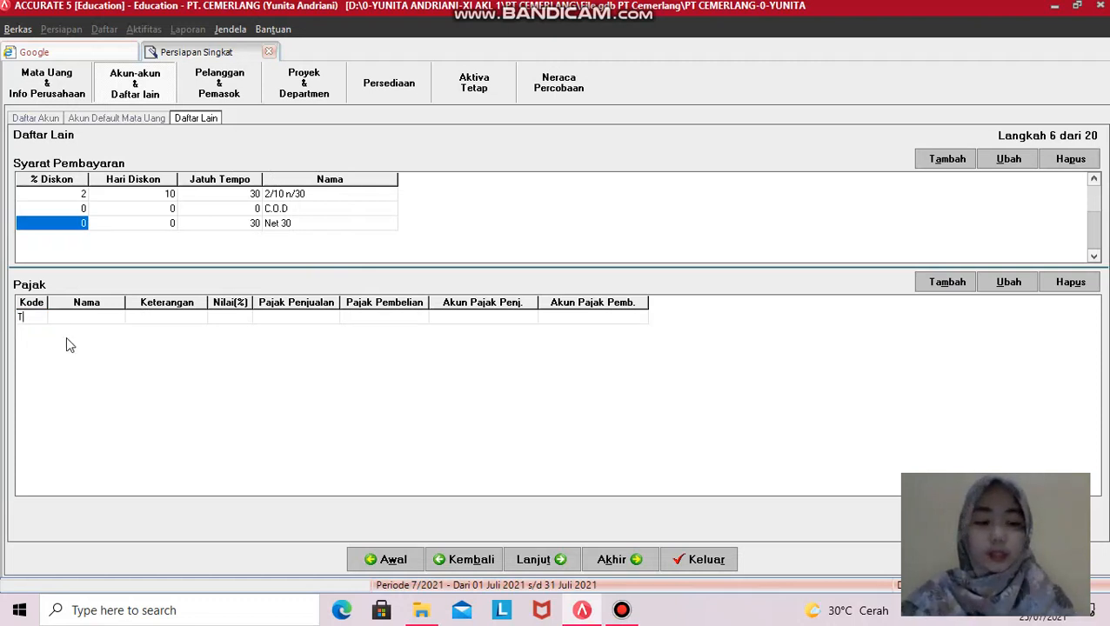
key("Tab")
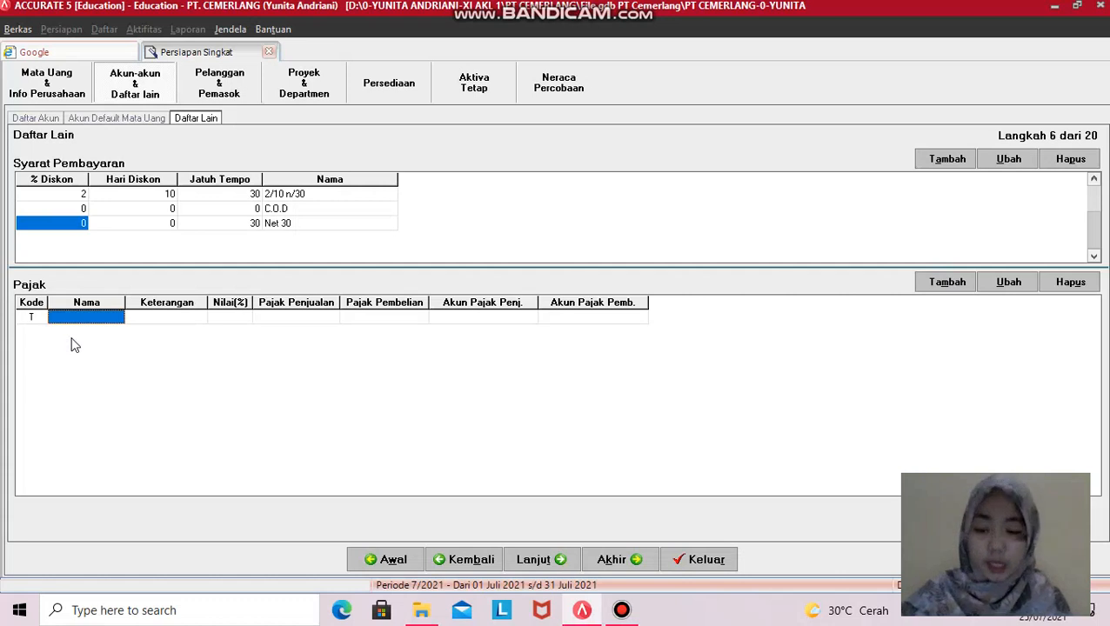
type("PPN")
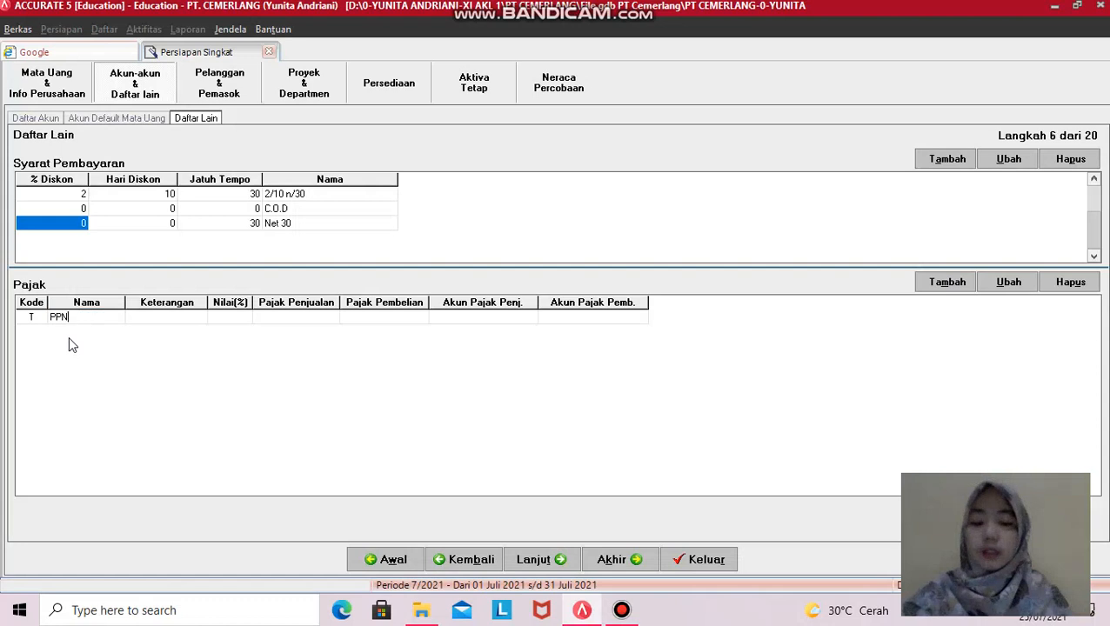
key("Tab")
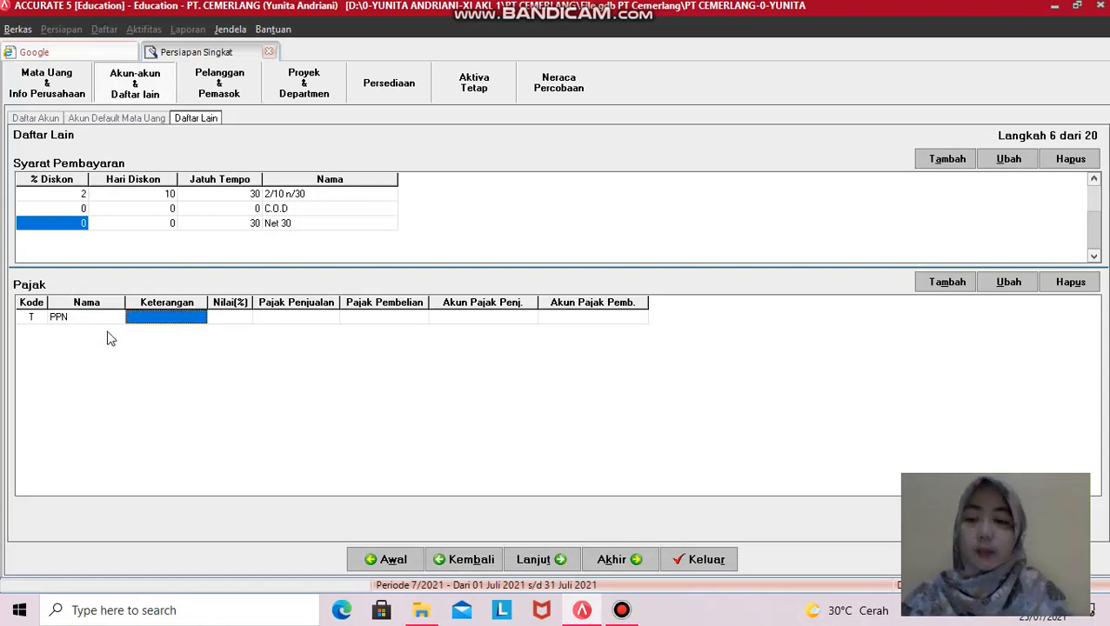
type("Pajak Pertam")
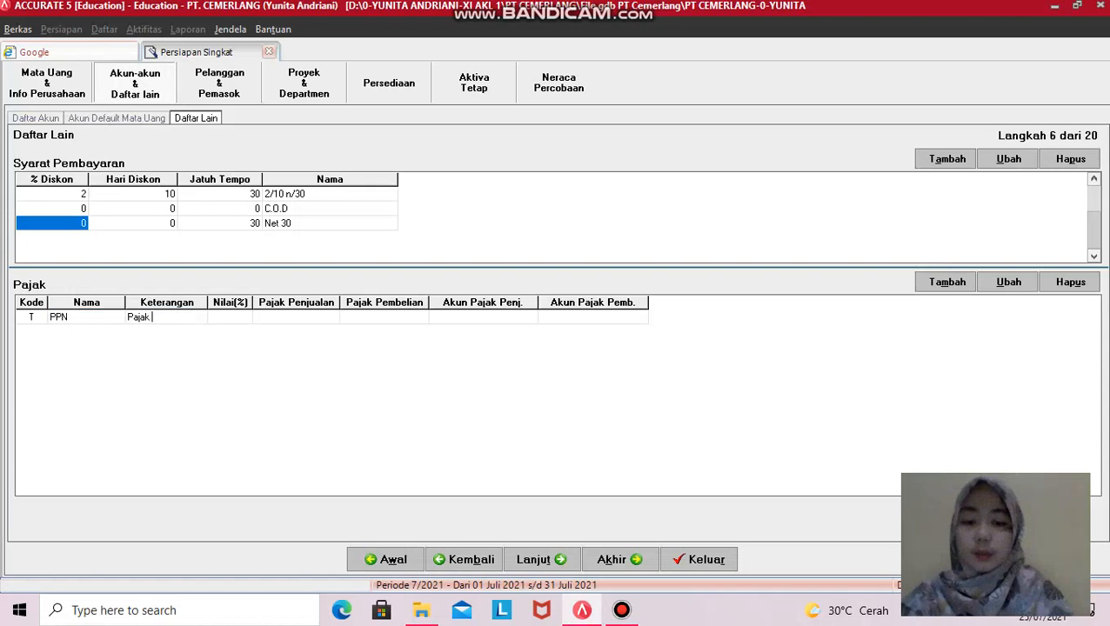
type("bah")
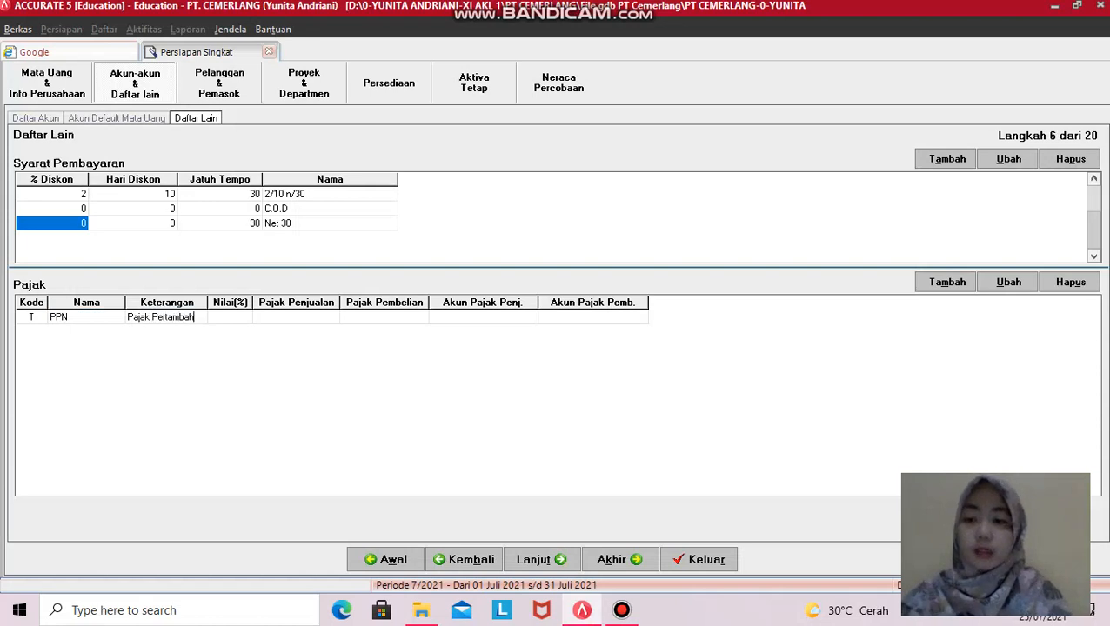
type("an Nilai")
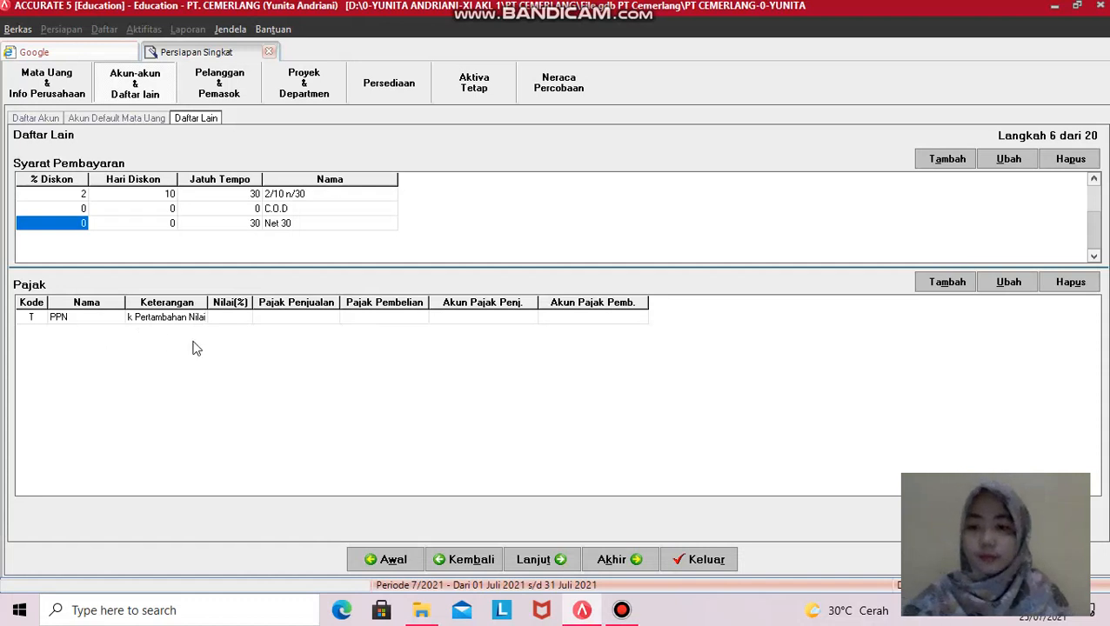
left_click(244, 322)
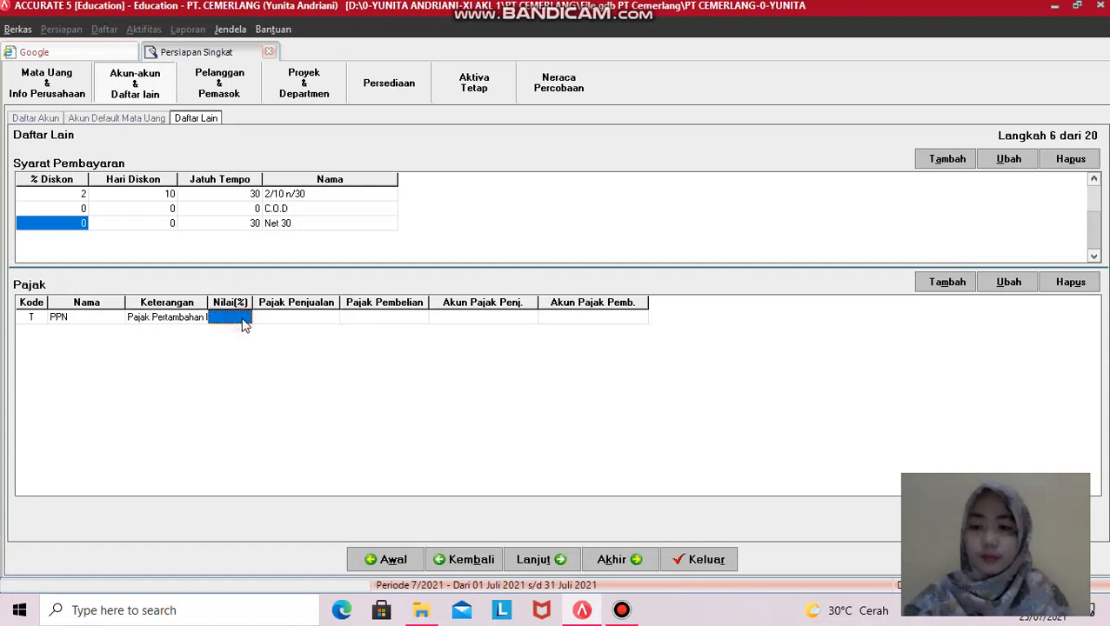
left_click(181, 319)
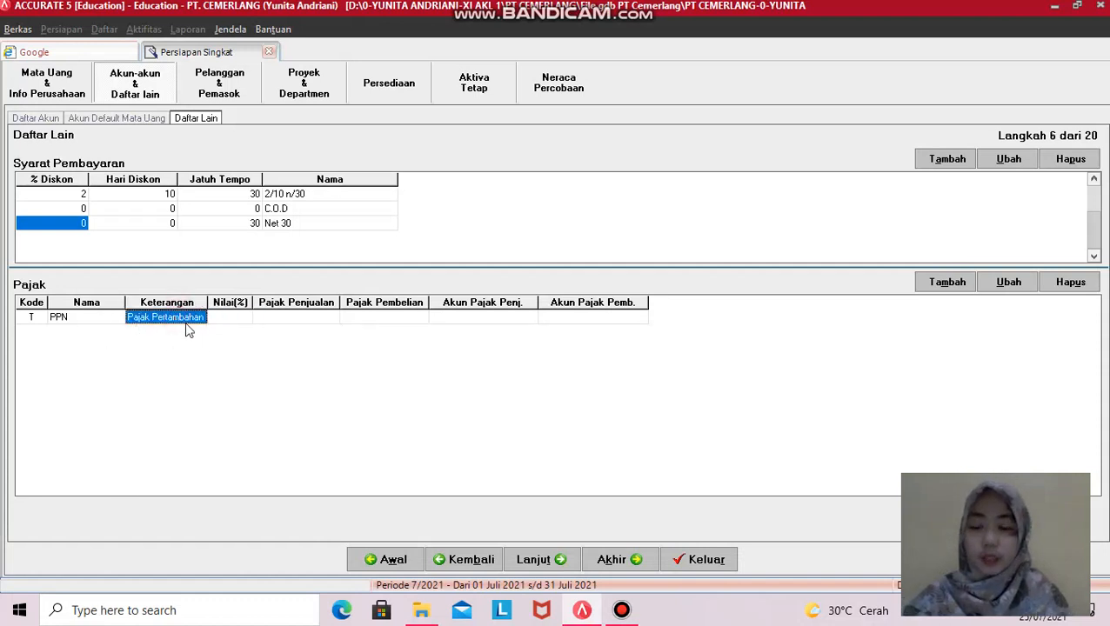
double_click(189, 319)
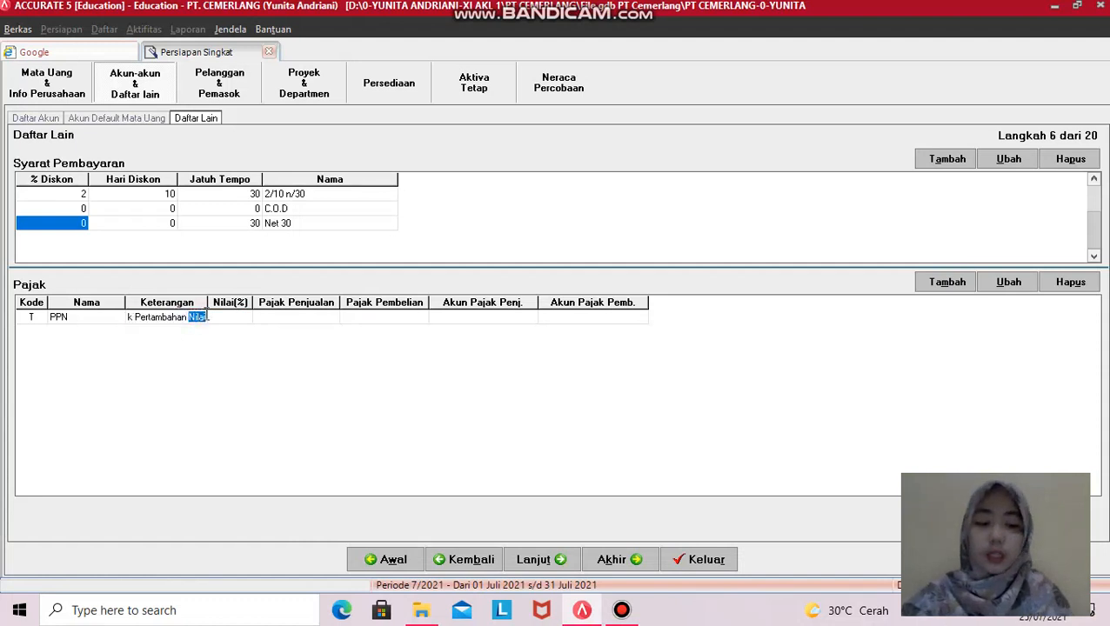
left_click(208, 318)
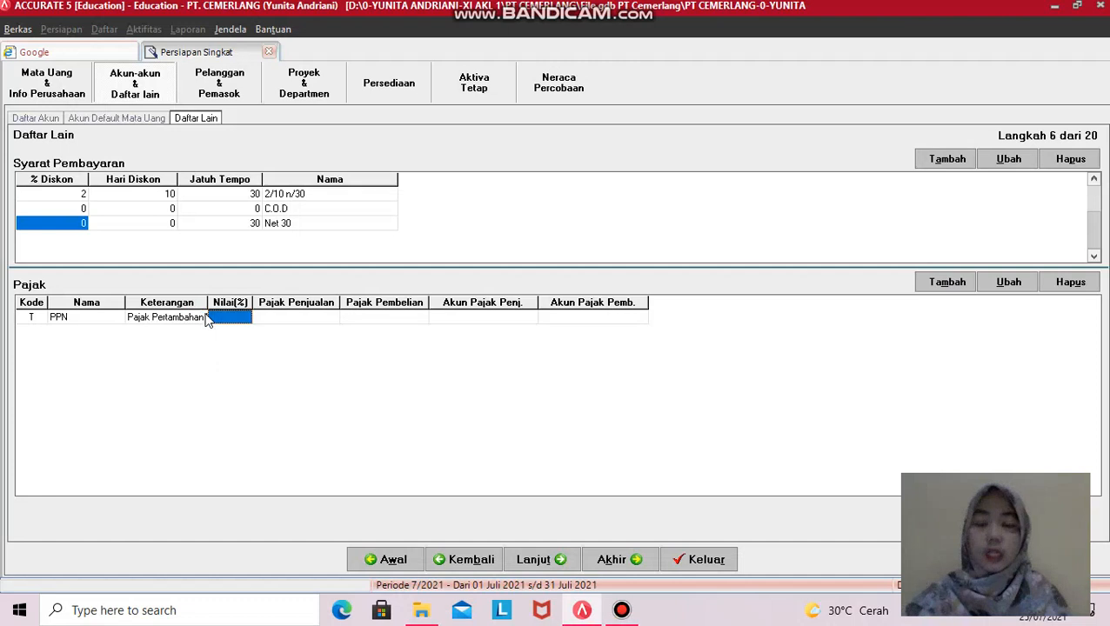
type("10")
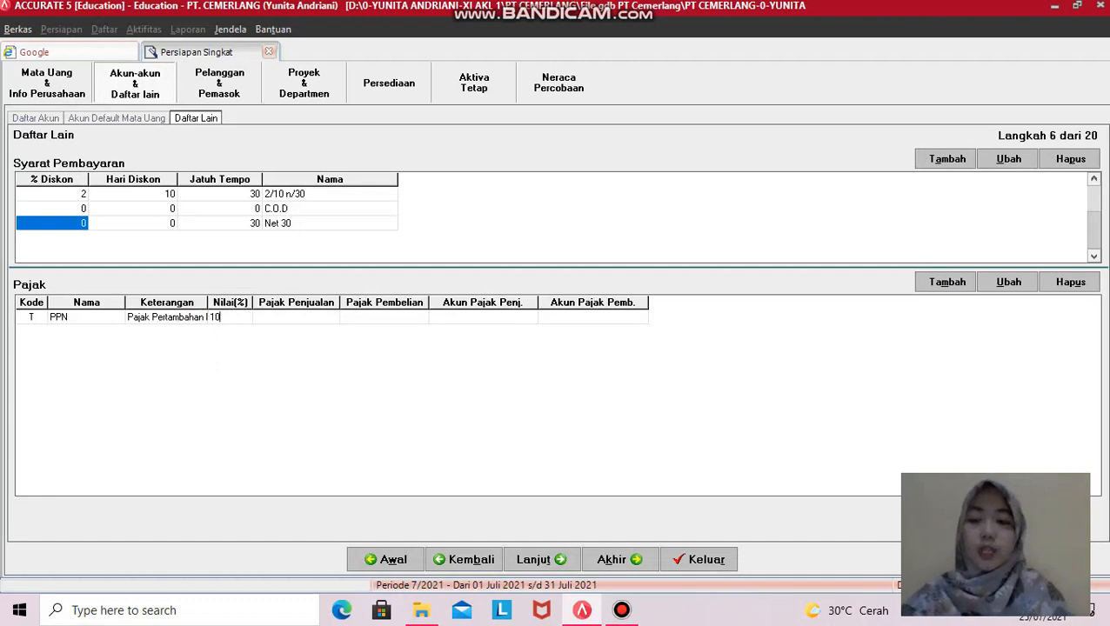
key("Tab")
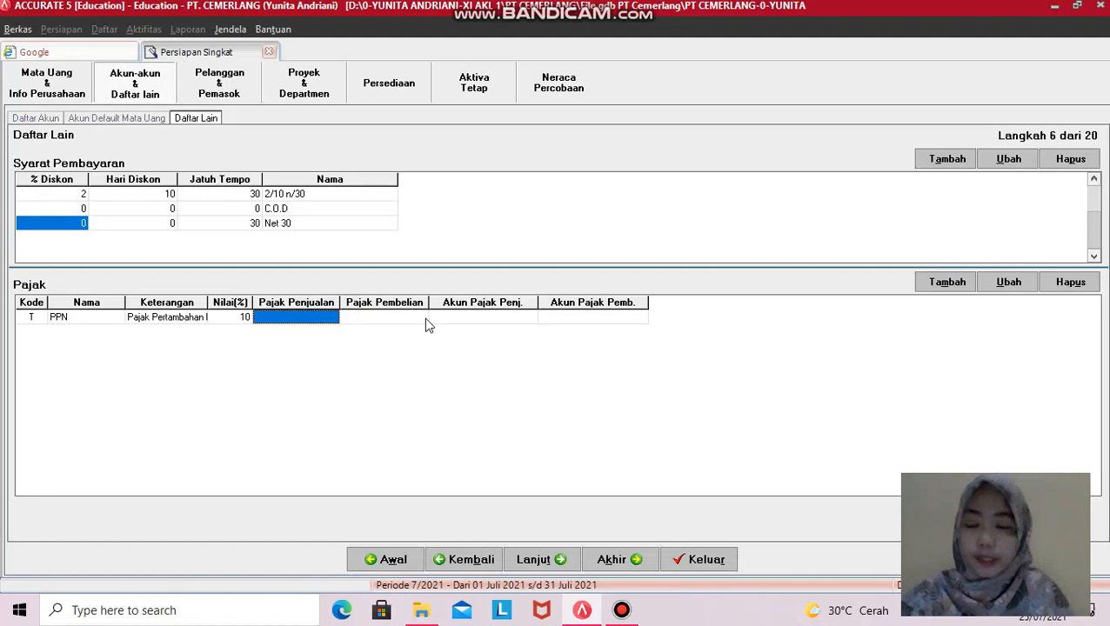
- Set the PPN sales tax account to 2-1500 PPN Outcome
left_click(320, 318)
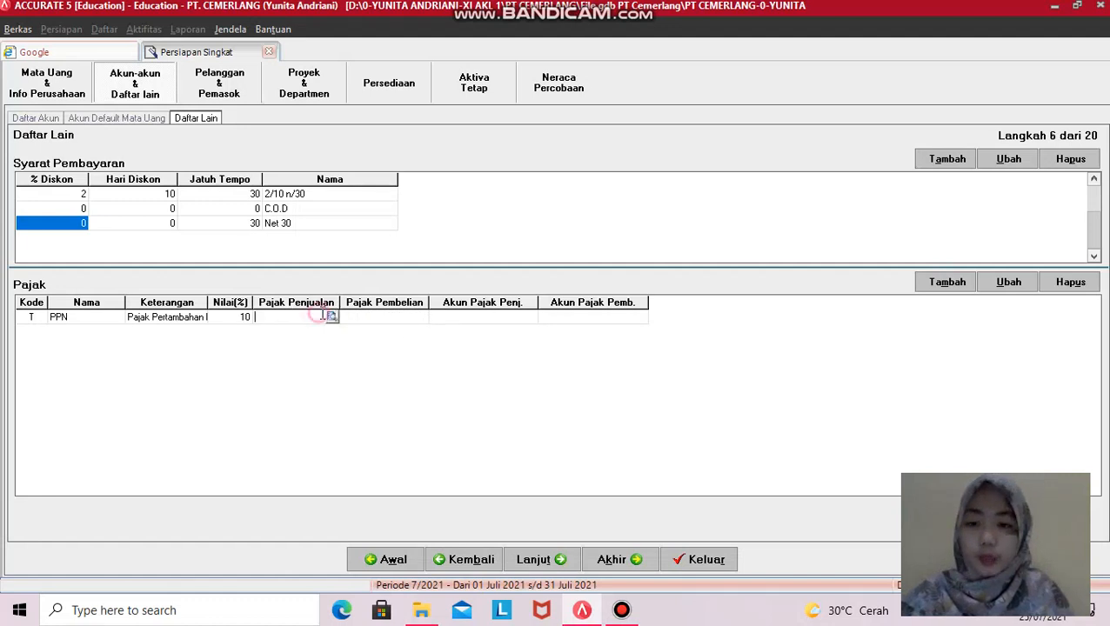
left_click(331, 318)
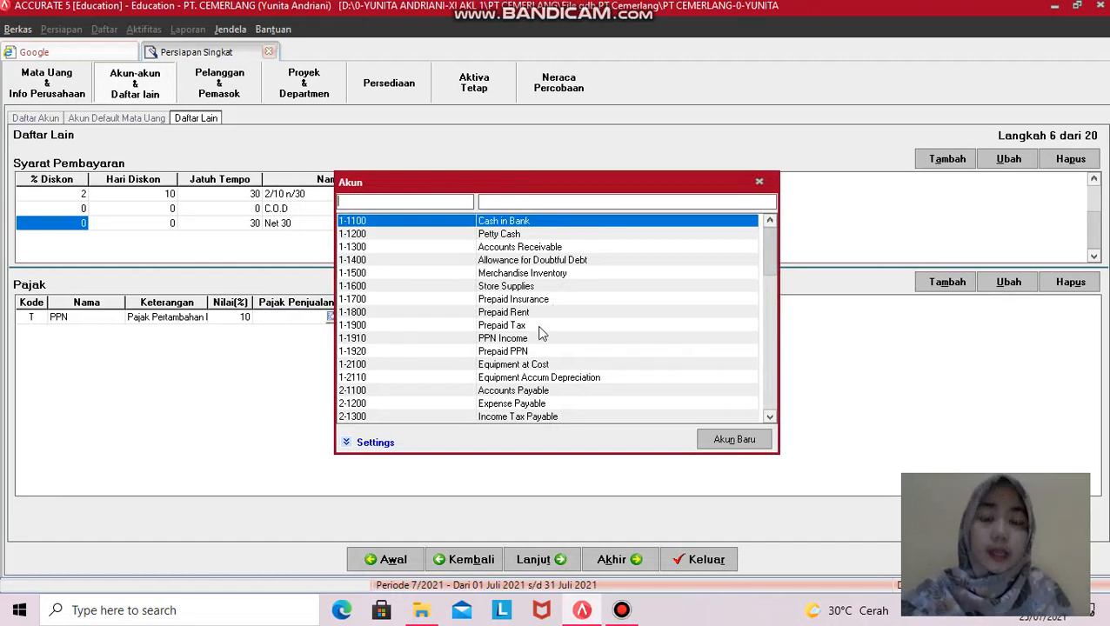
left_click(768, 417)
left_click(769, 417)
left_click(770, 417)
left_click(771, 417)
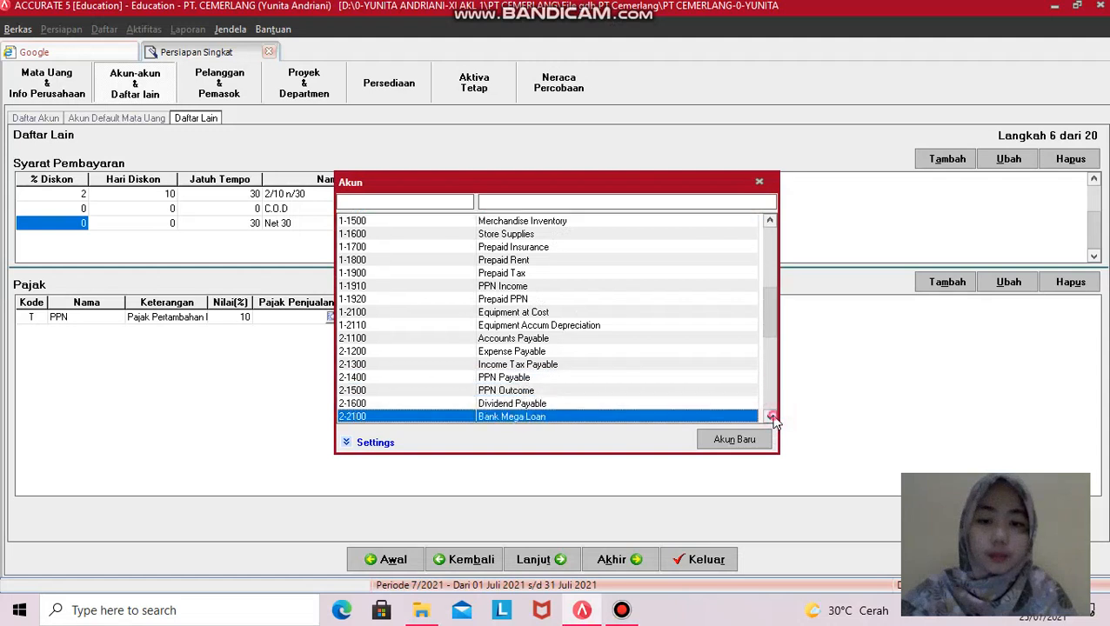
left_click(512, 394)
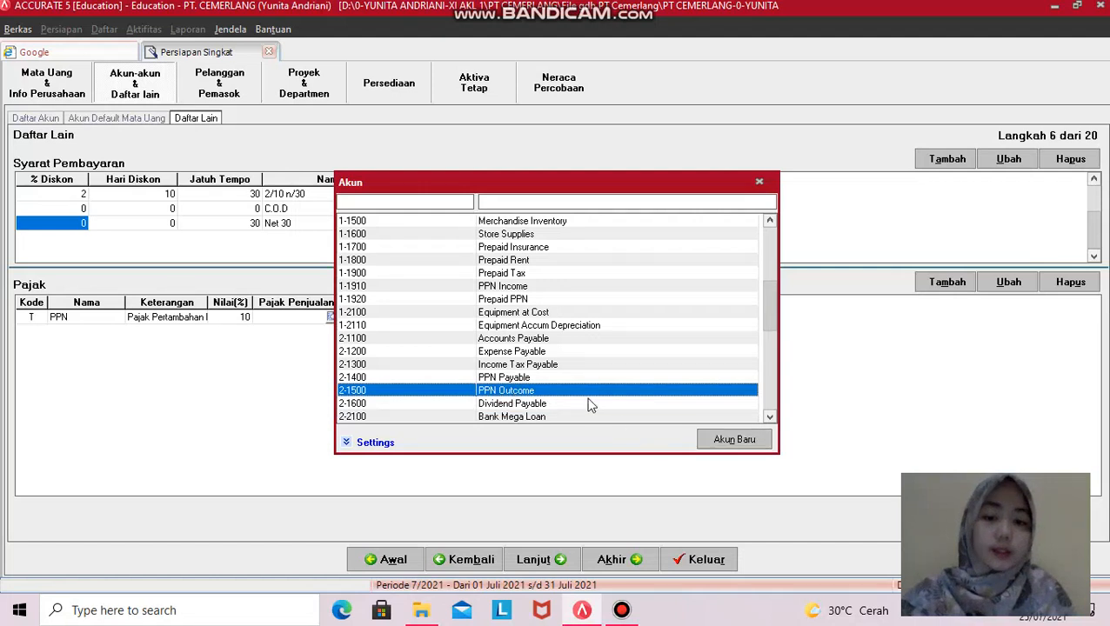
key("Return")
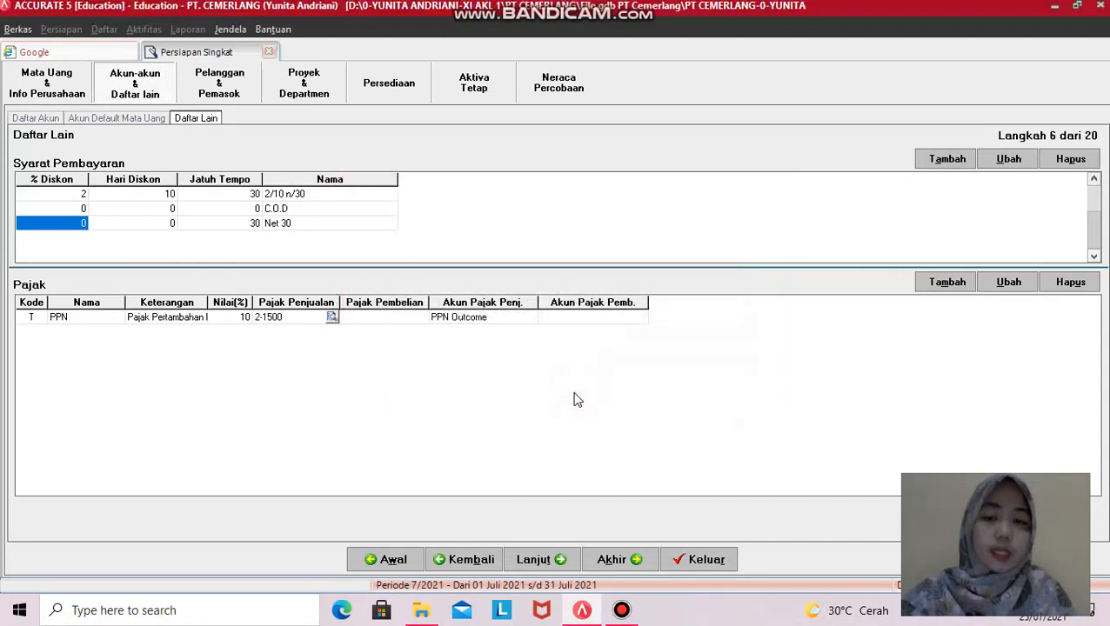
- Set the PPN purchase tax account to 1-1910 PPN Income and continue to step 7
left_click(413, 318)
left_click(419, 317)
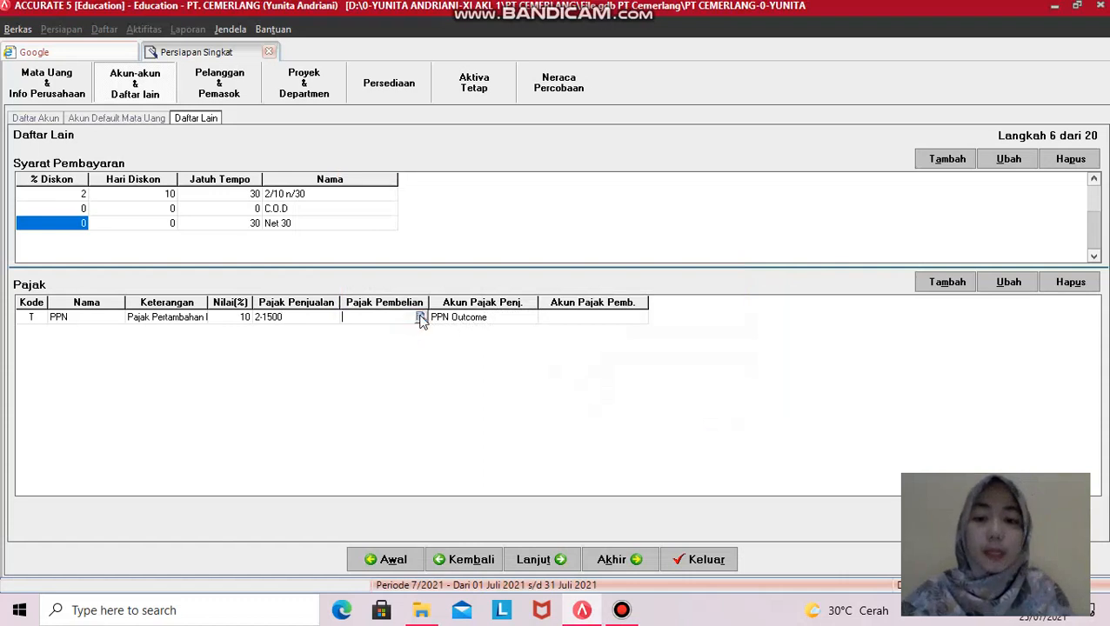
left_click(419, 317)
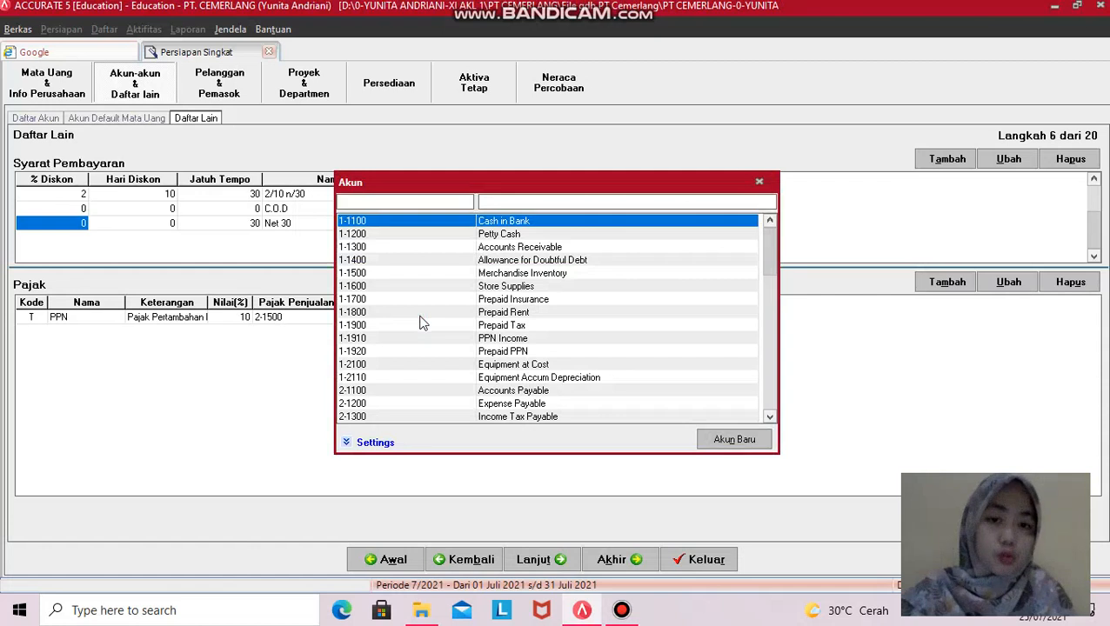
double_click(515, 339)
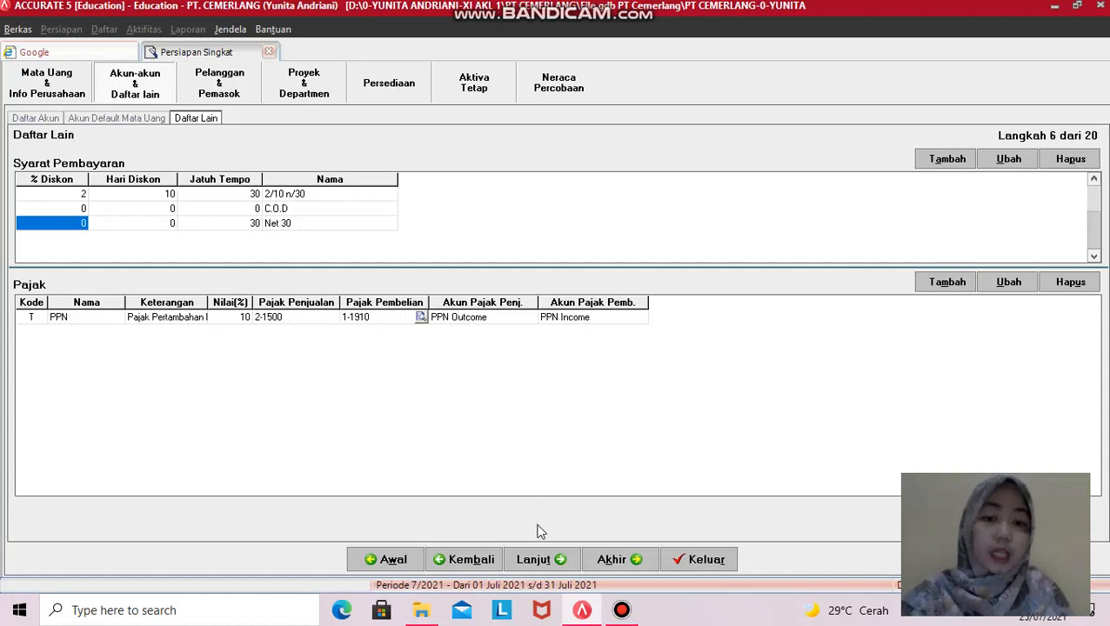
left_click(535, 560)
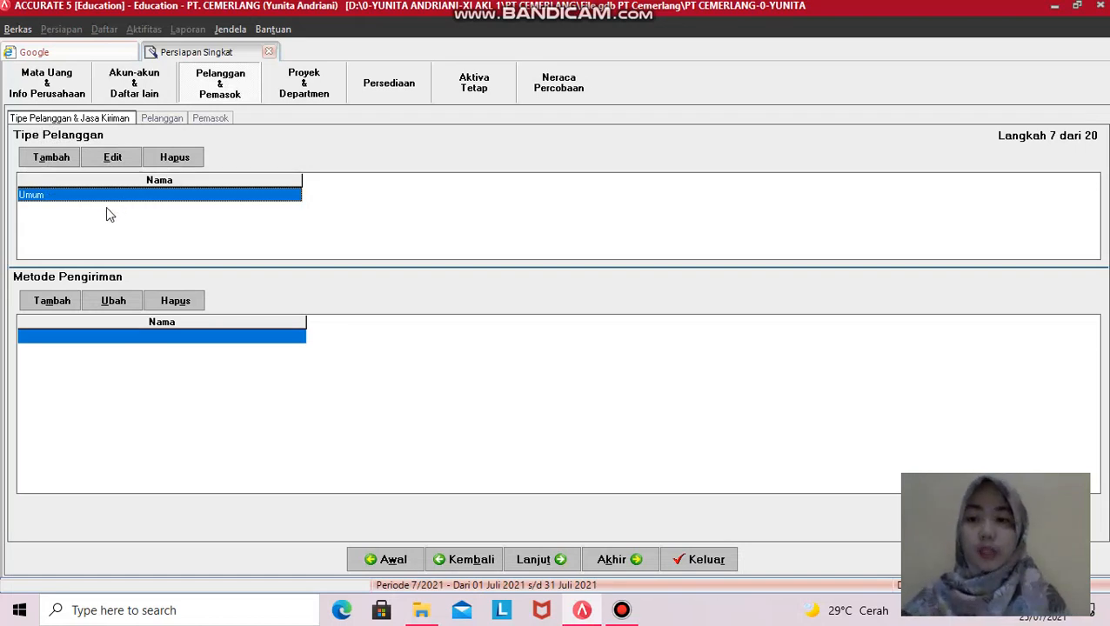
- Add VIP as a second customer type below Umum
left_click(75, 199)
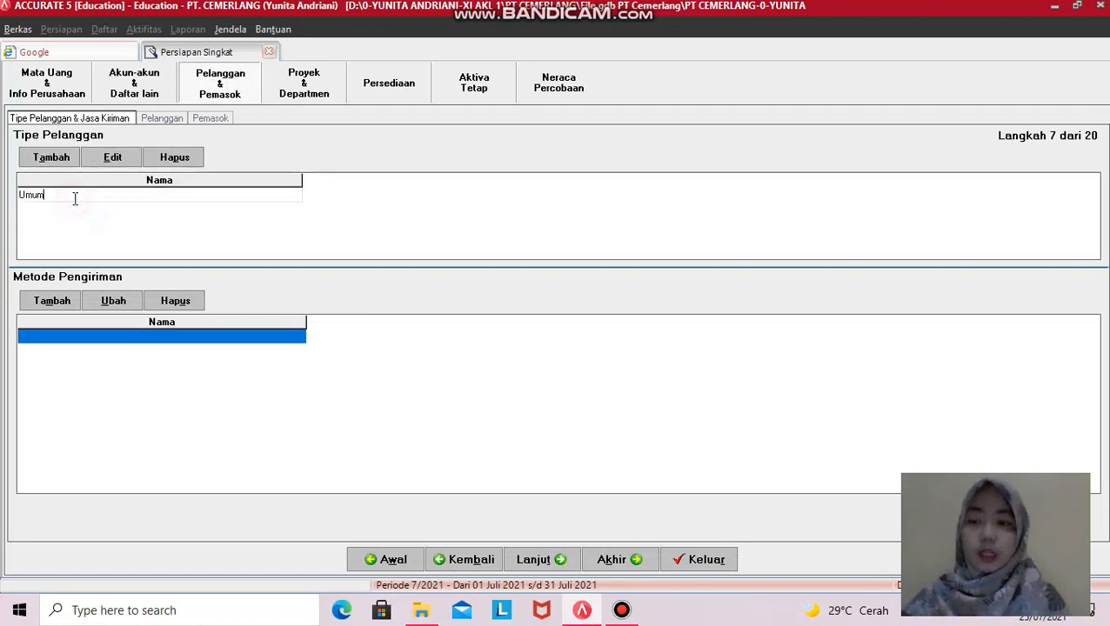
key("Down")
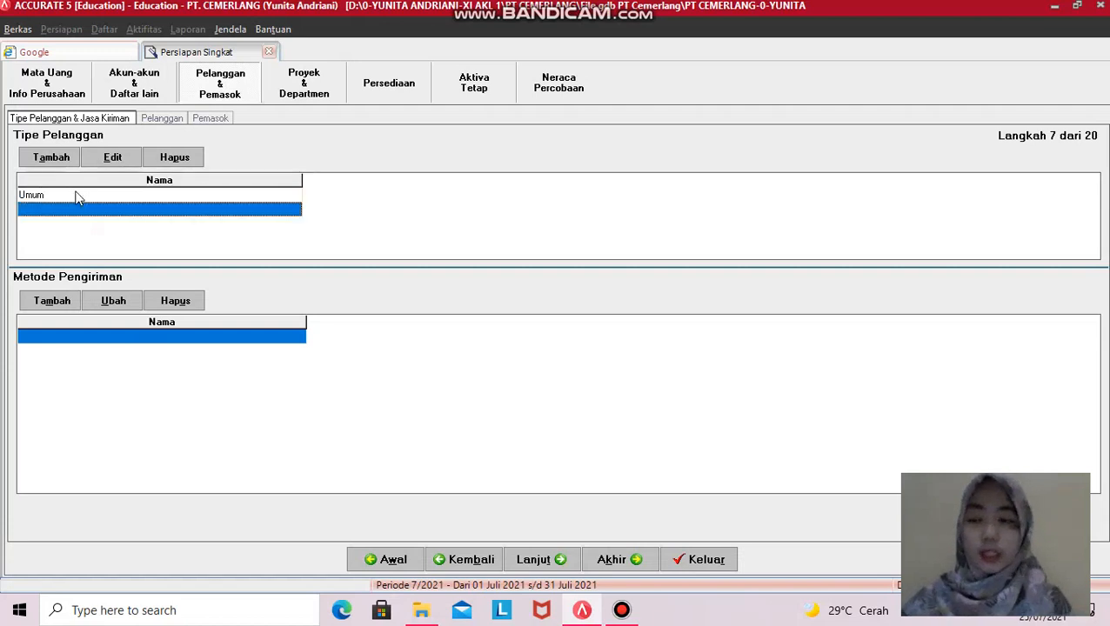
left_click(36, 207)
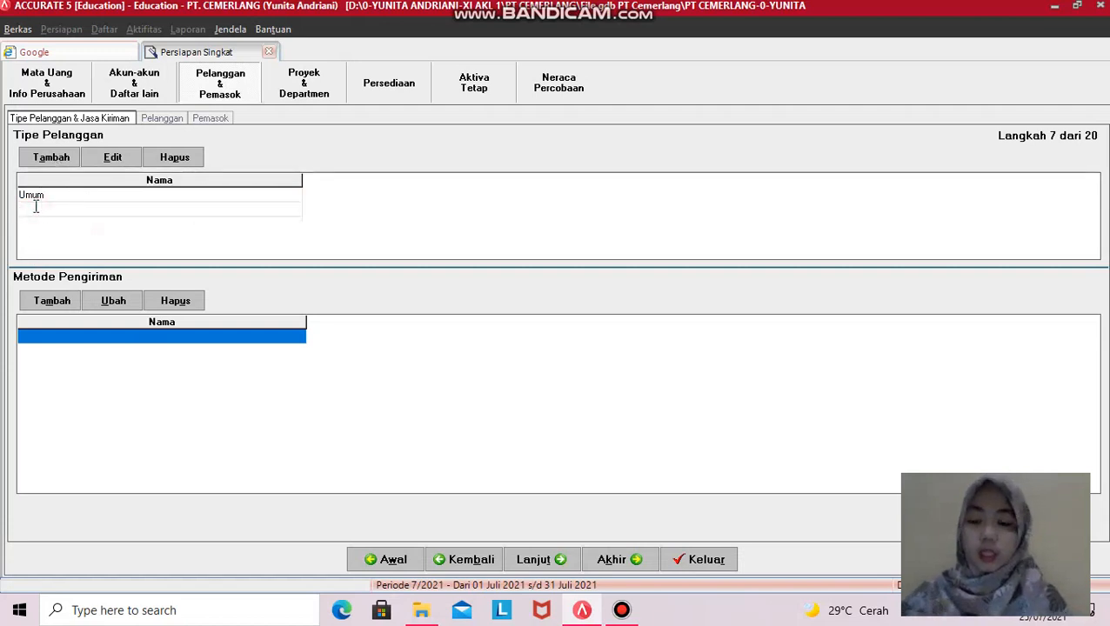
type("VIP")
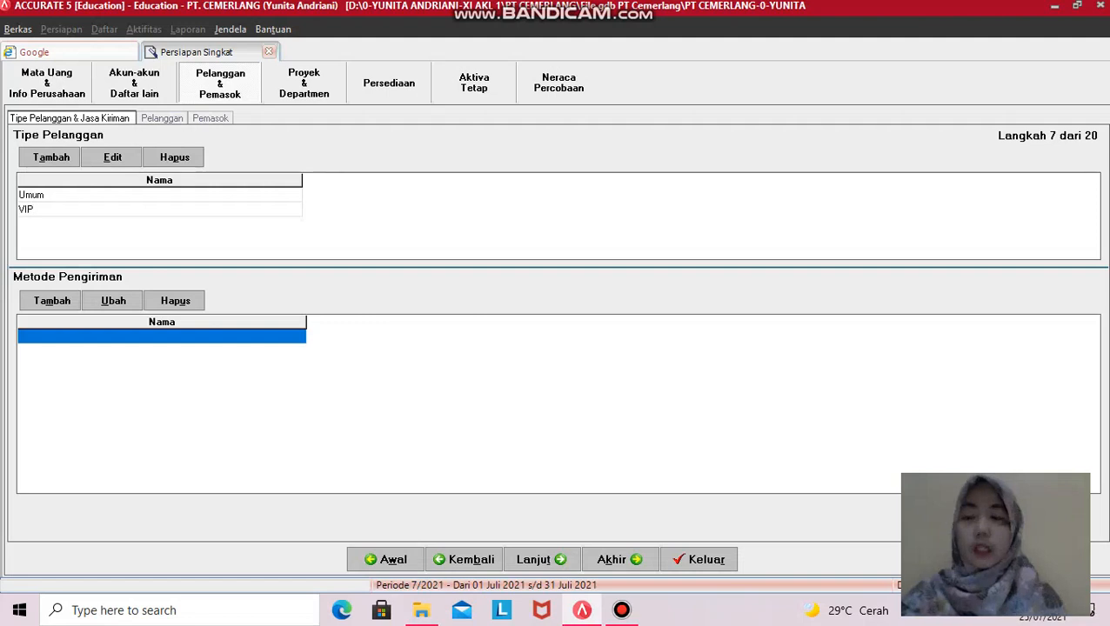
left_click(37, 209)
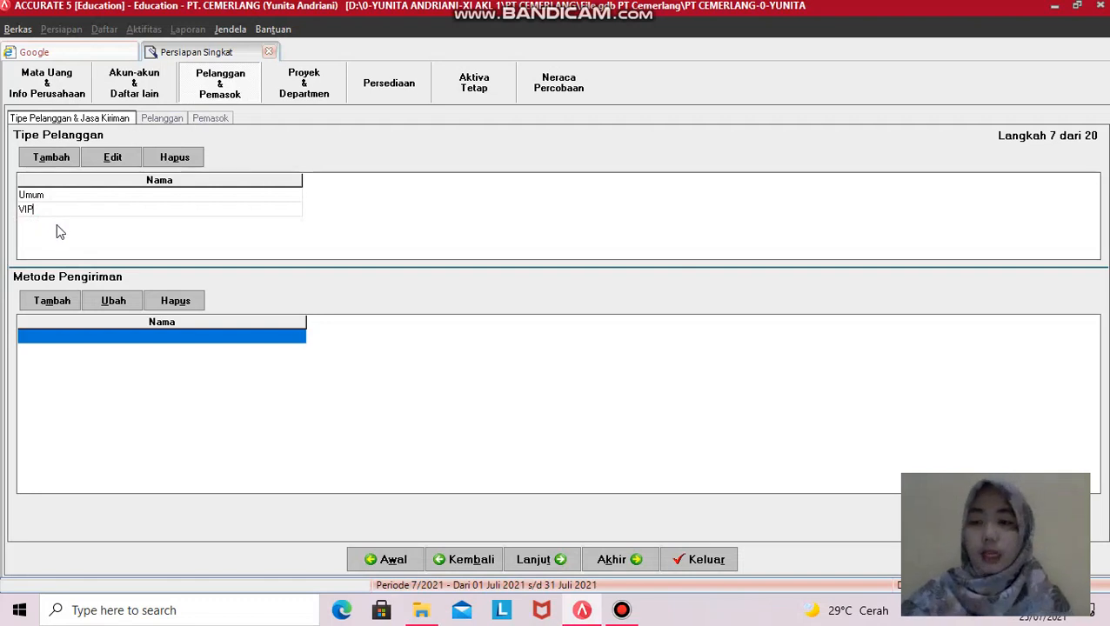
left_click(80, 339)
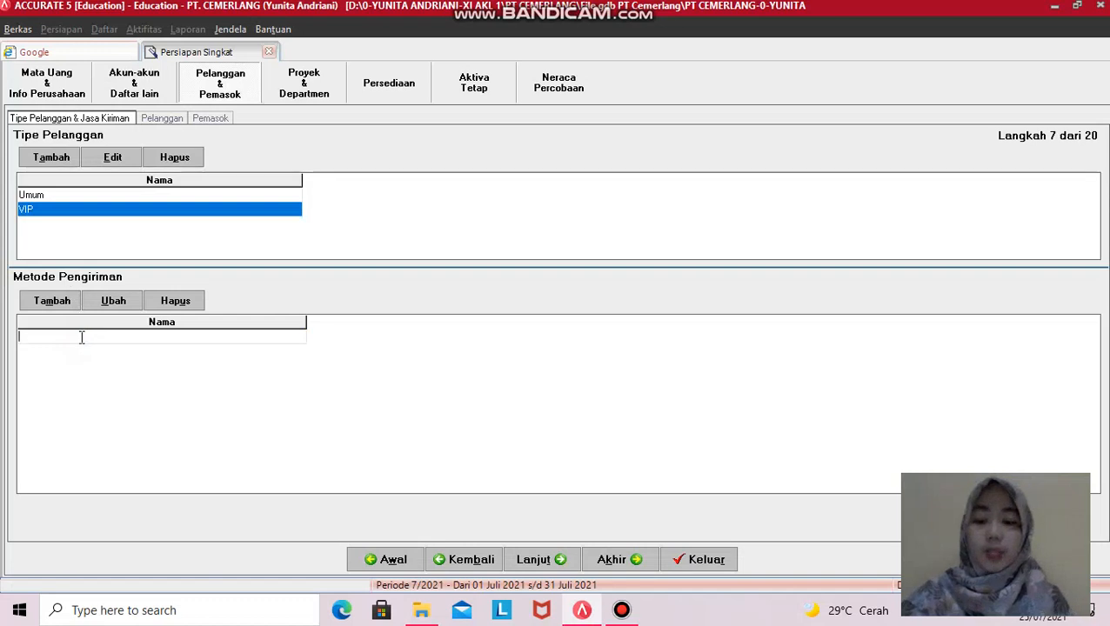
- Enter shipping methods TIKI, BOX, JNE and JNT in capitals
key("Caps_Lock")
type("TIKI")
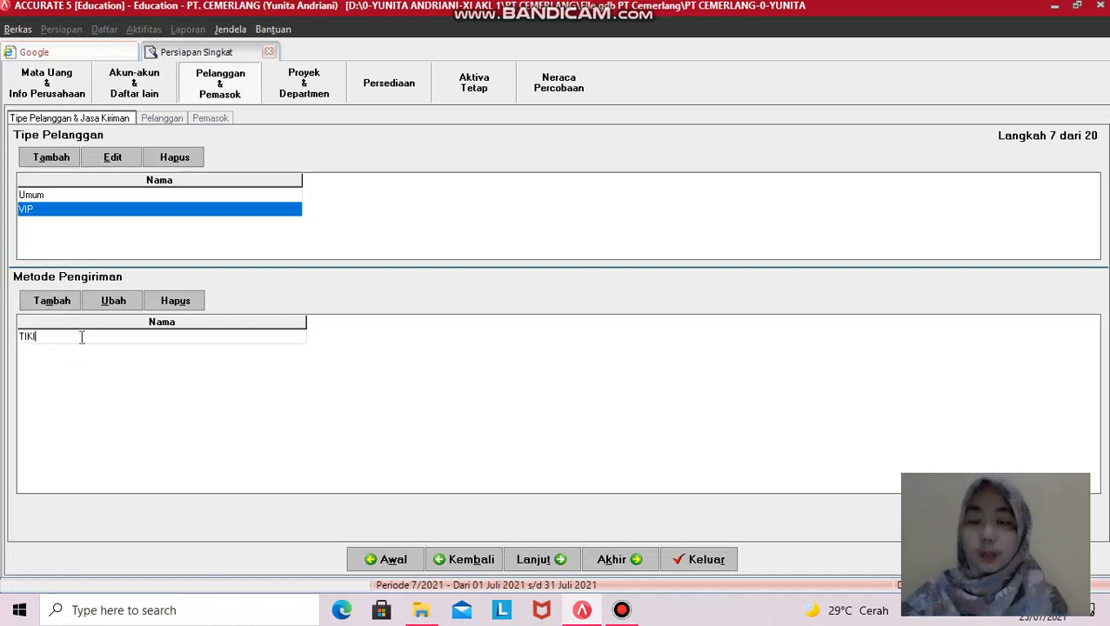
key("Return")
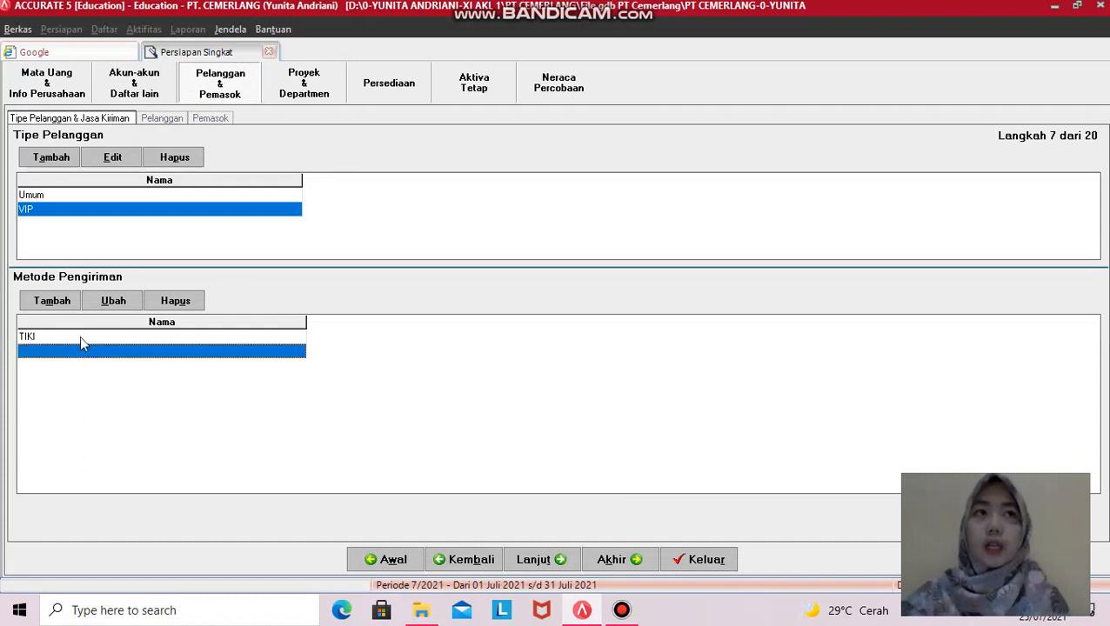
type("BOX")
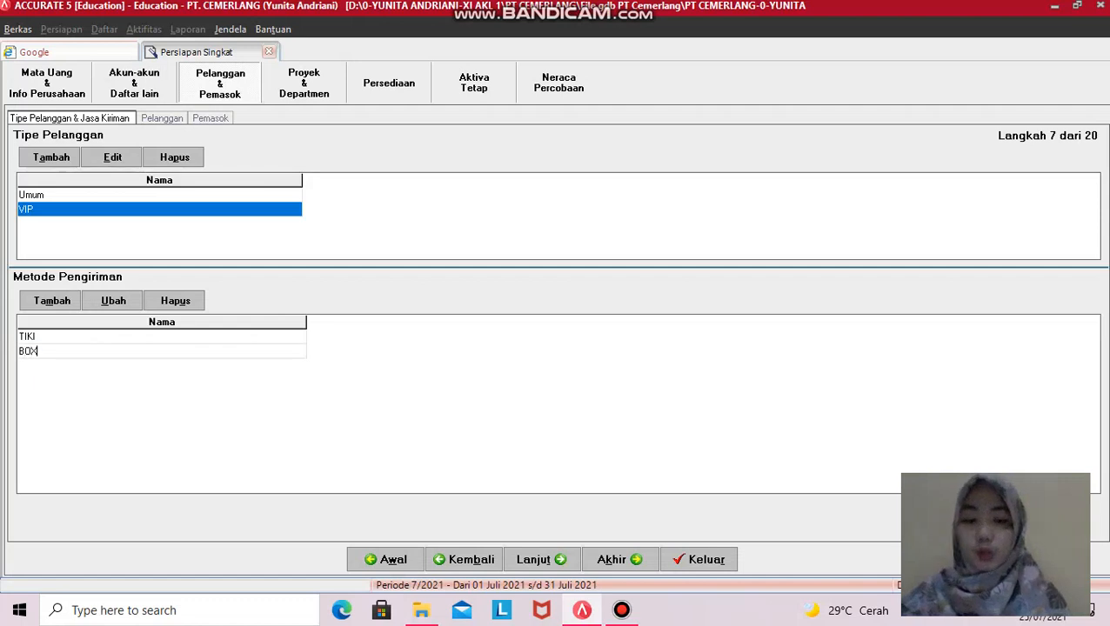
key("Return")
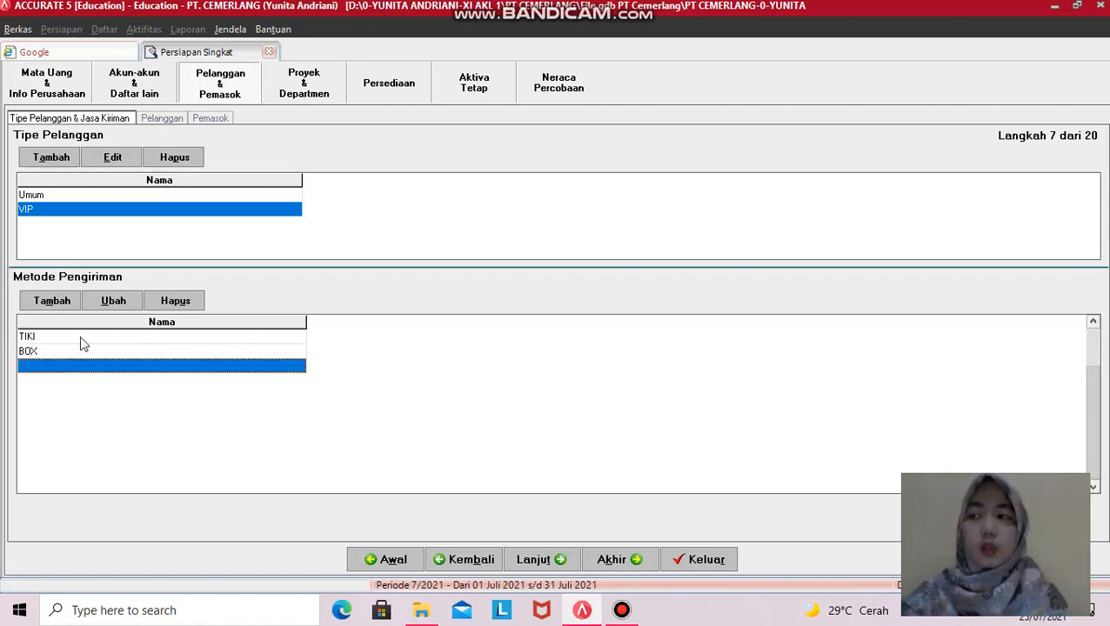
type("JNE")
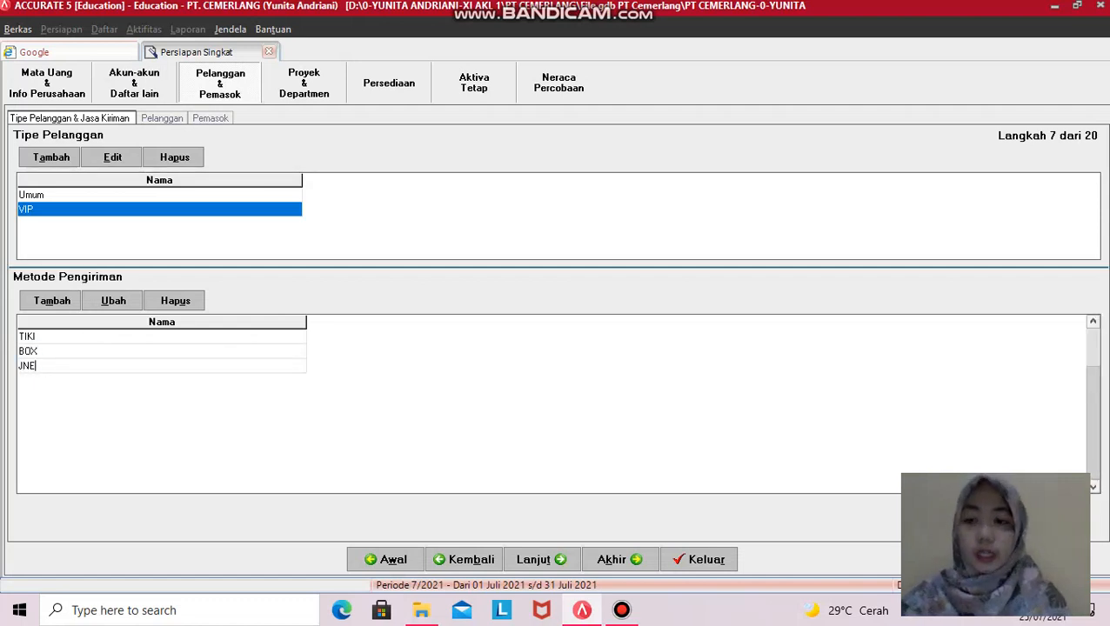
key("Return")
type("JNT")
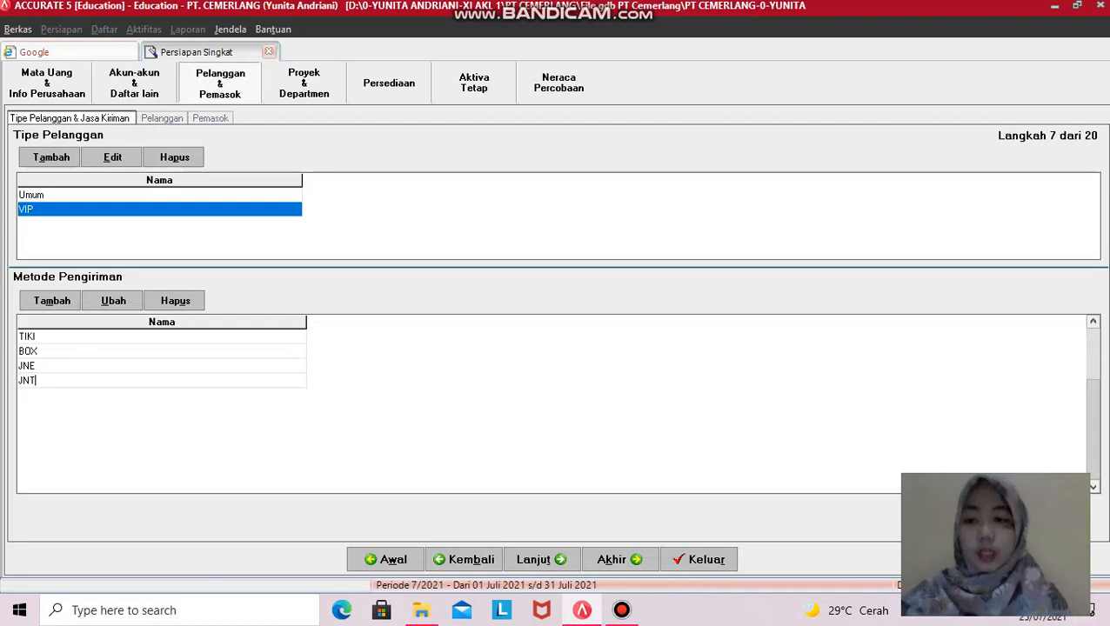
key("Return")
- Add shipping methods POS INDONESIA, SICEPAT, NINJA, GRAB and GOJEK
type("POS")
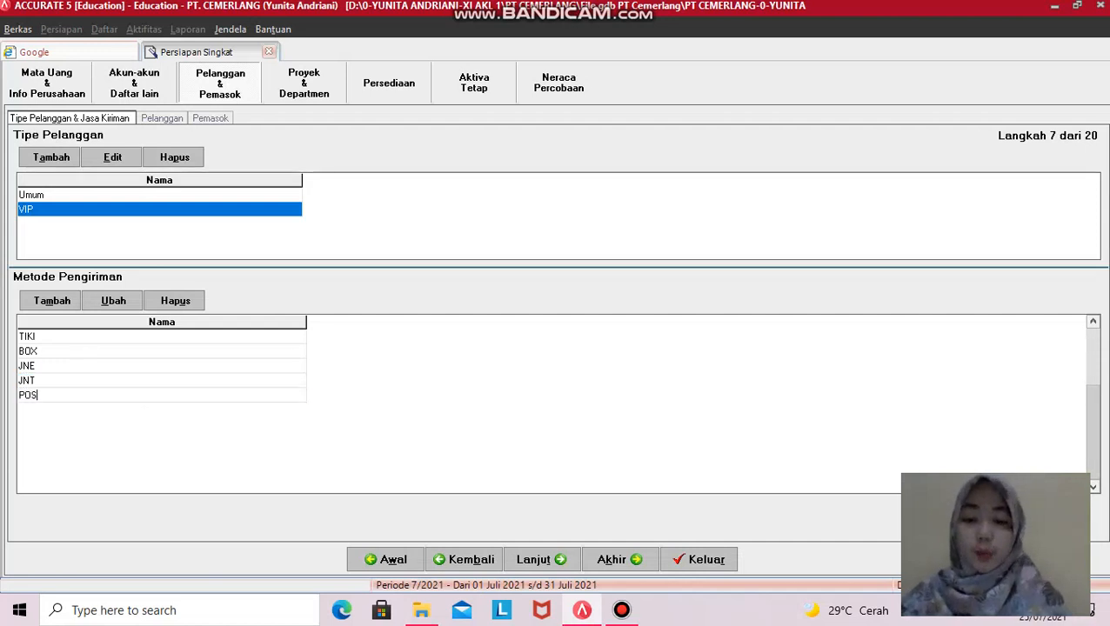
type(" INDONESIA")
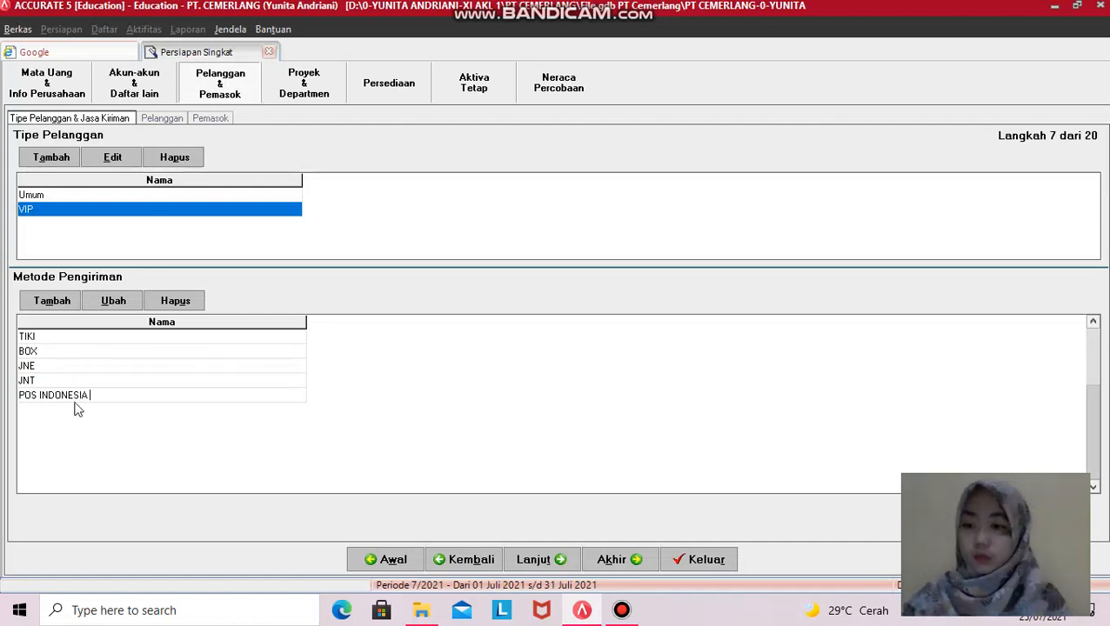
key("Return")
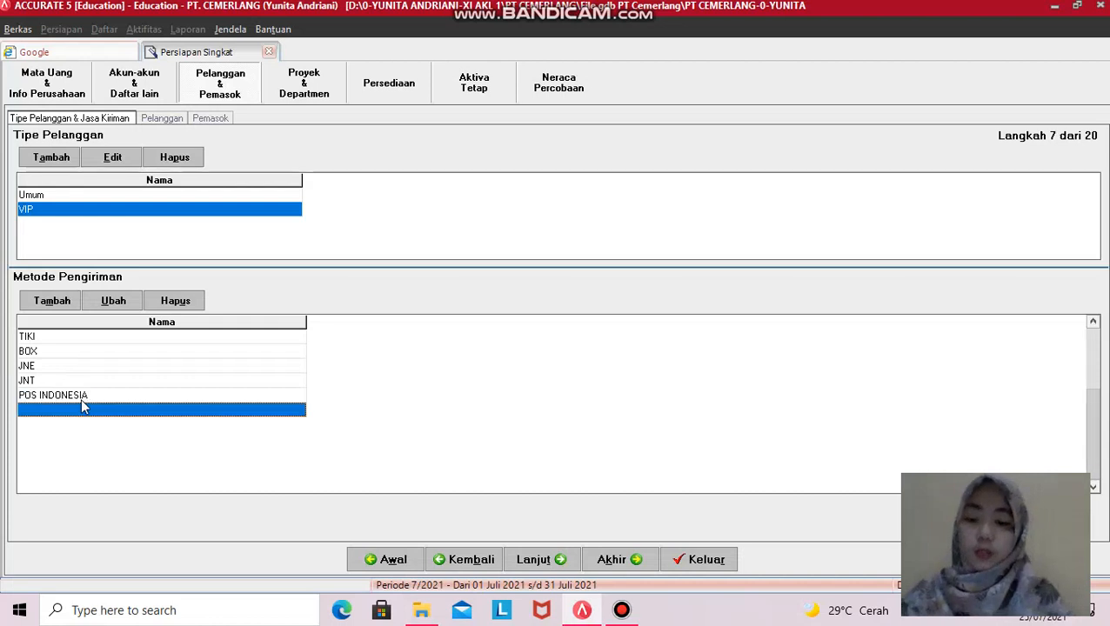
type("SICEPAT")
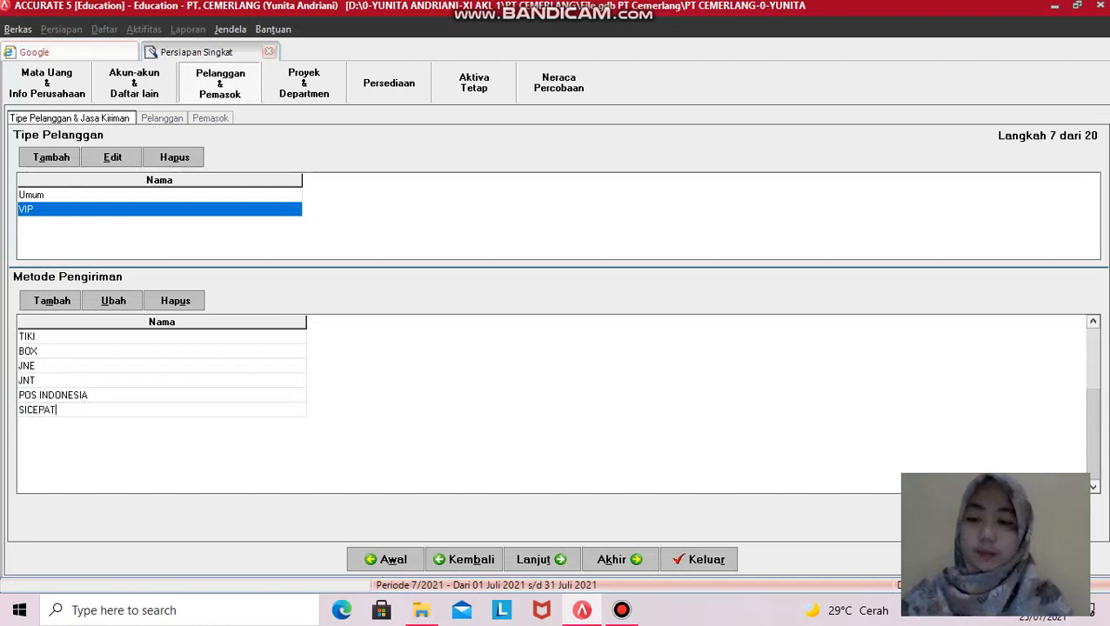
key("Return")
type("NINJA")
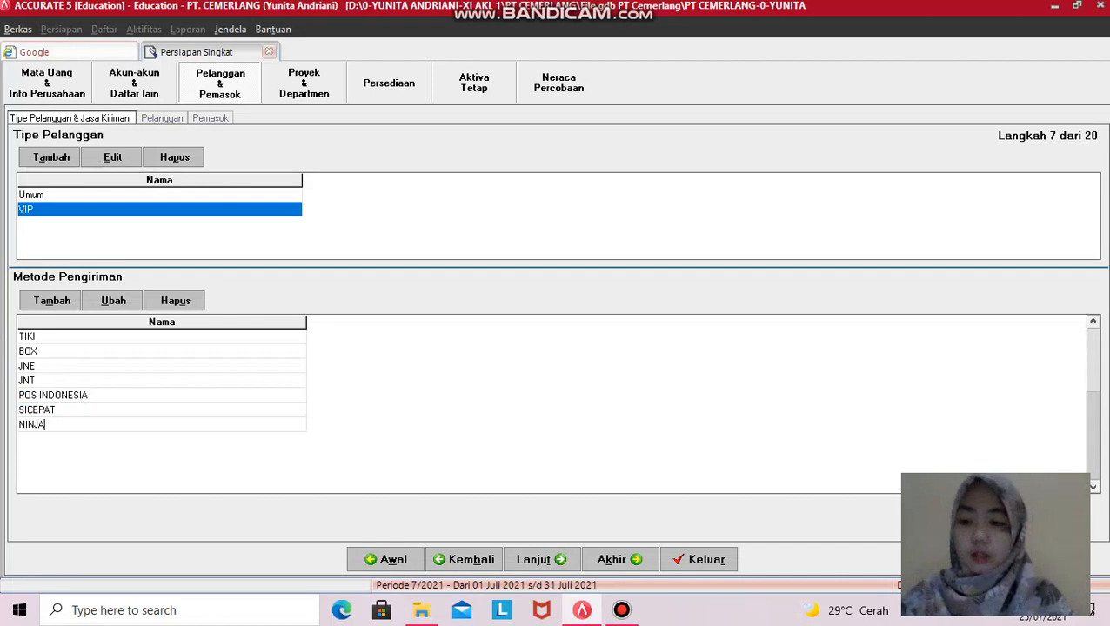
key("Return")
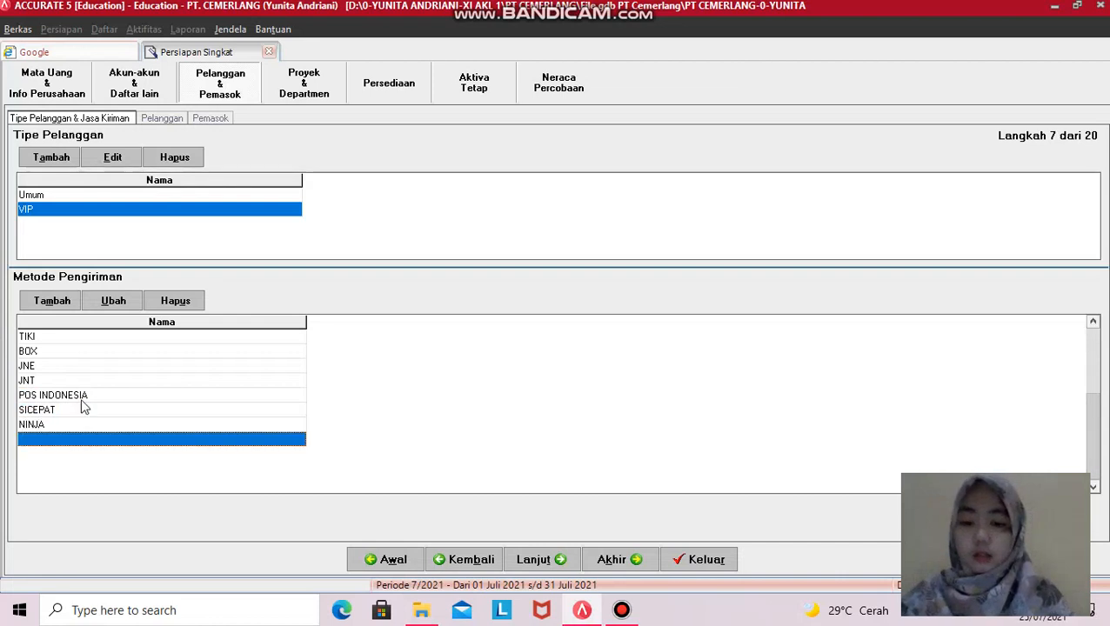
type("GRAB")
key("Return")
type("GOJEK")
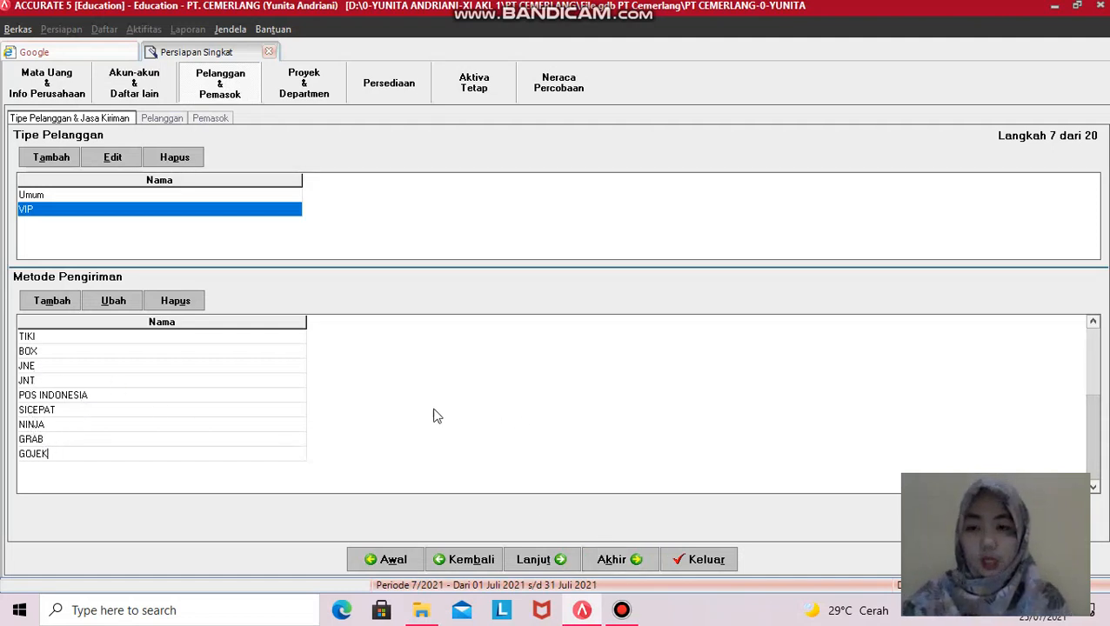
- Advance to step 8, Pelanggan, then exit the wizard to bring up the save prompt
left_click(535, 567)
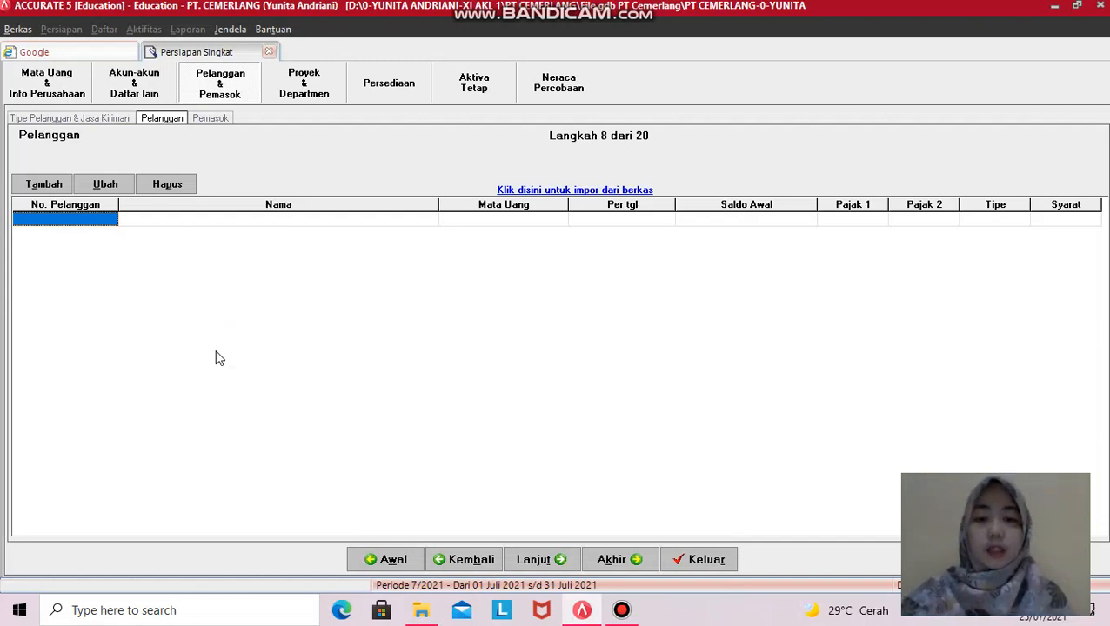
left_click(704, 560)
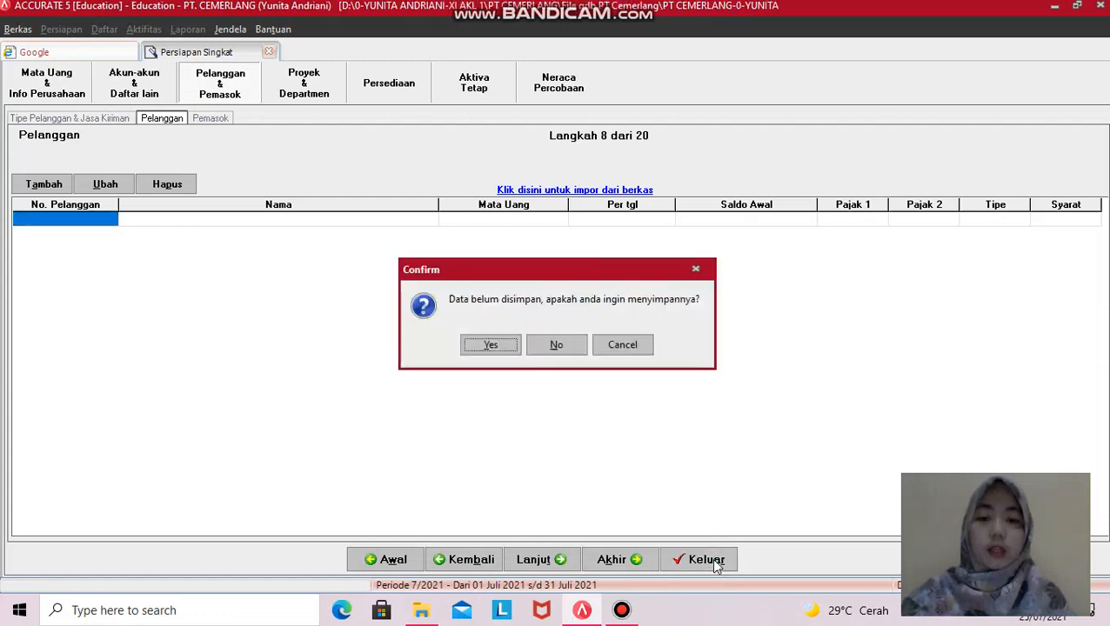
- Save the wizard data, close PT Cemerlang's data without a backup, and switch to File Explorer
left_click(487, 348)
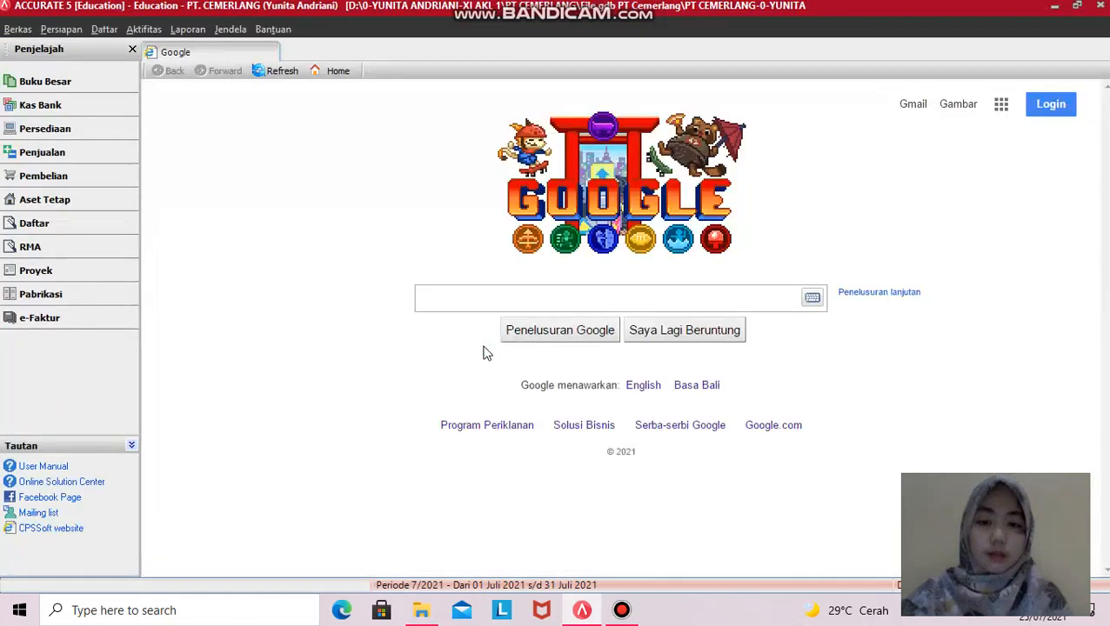
left_click(17, 28)
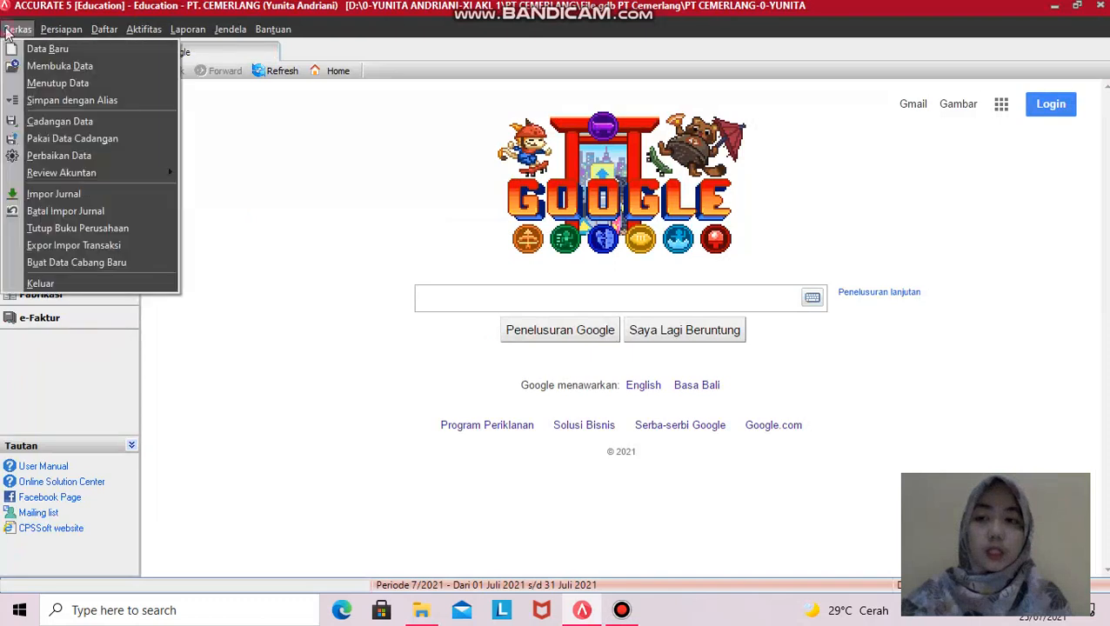
left_click(40, 283)
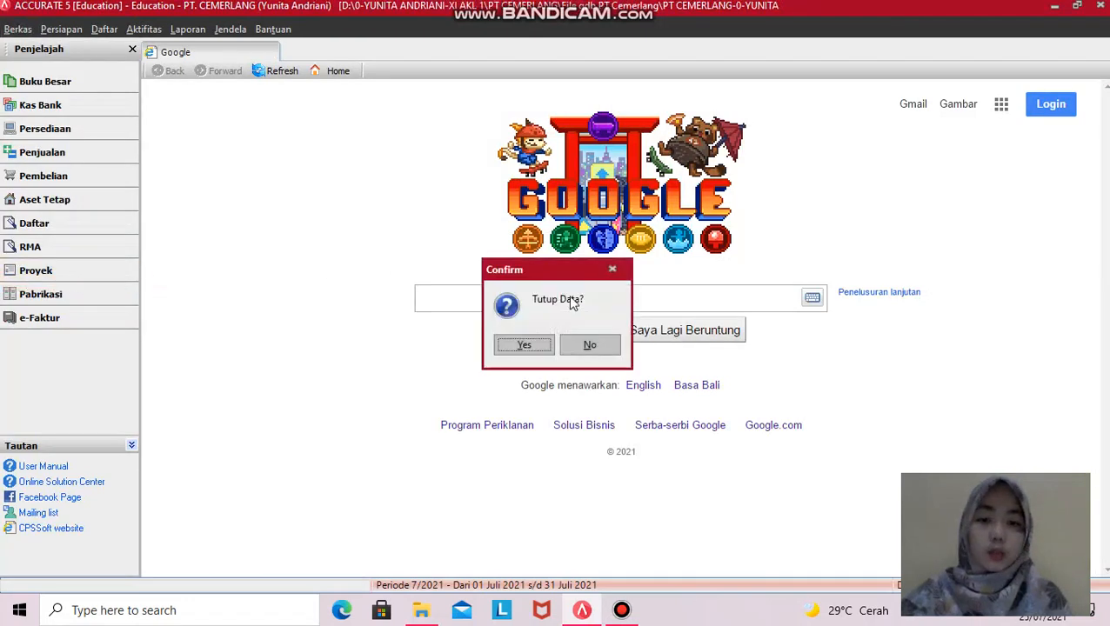
left_click(520, 344)
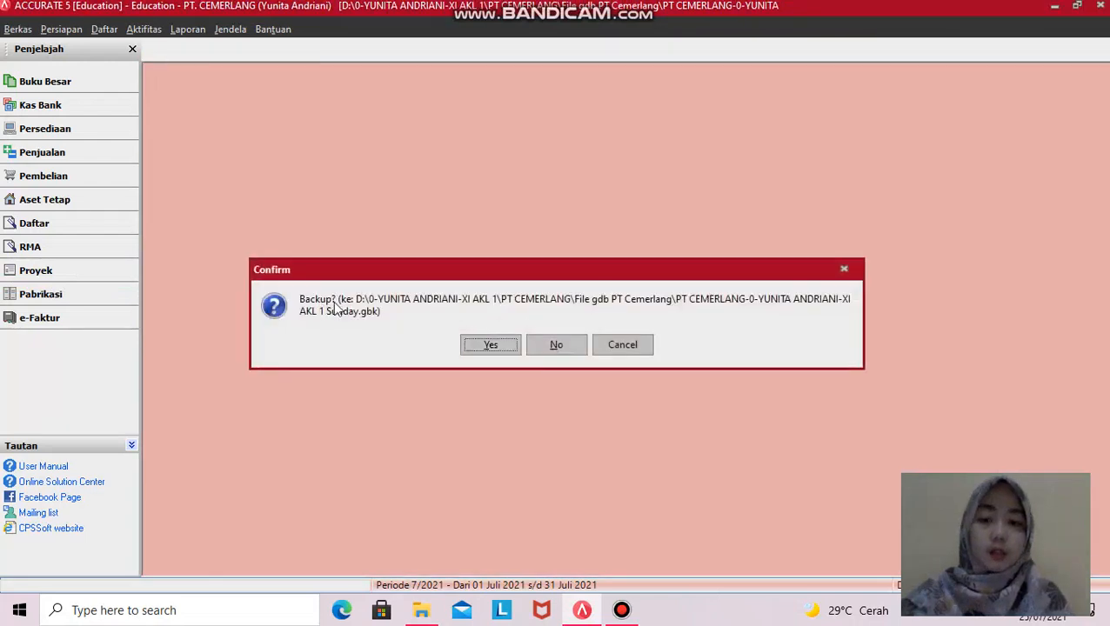
left_click(556, 345)
key("alt+Tab")
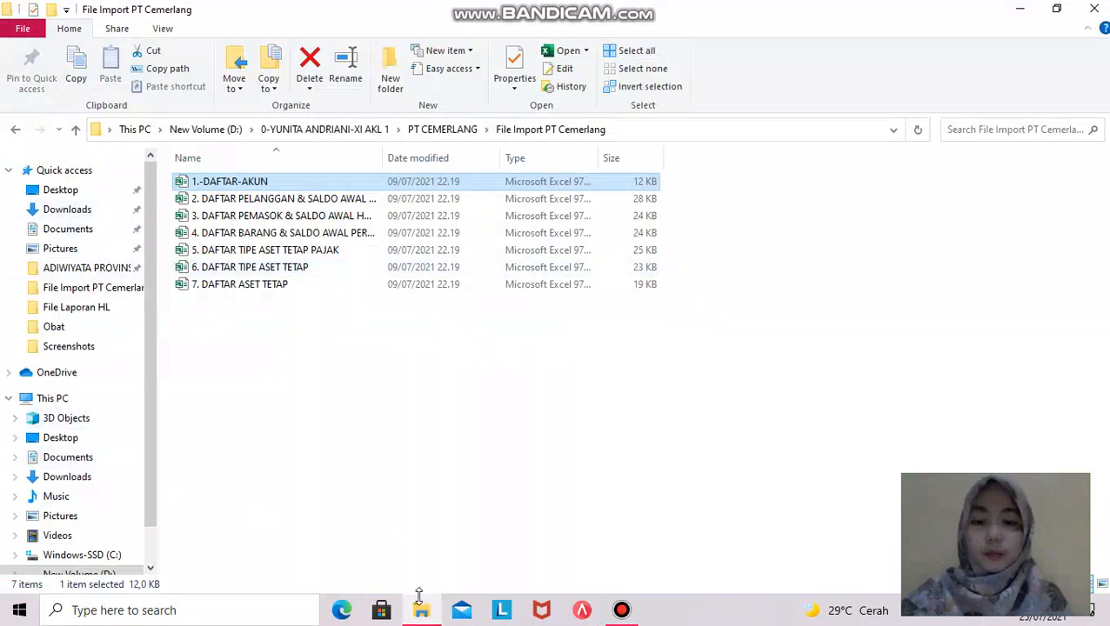
- Browse D: > class folder > PT CEMERLANG > File gdb PT Cemerlang, widen the Name column and select the GDB file
mouse_move(424, 613)
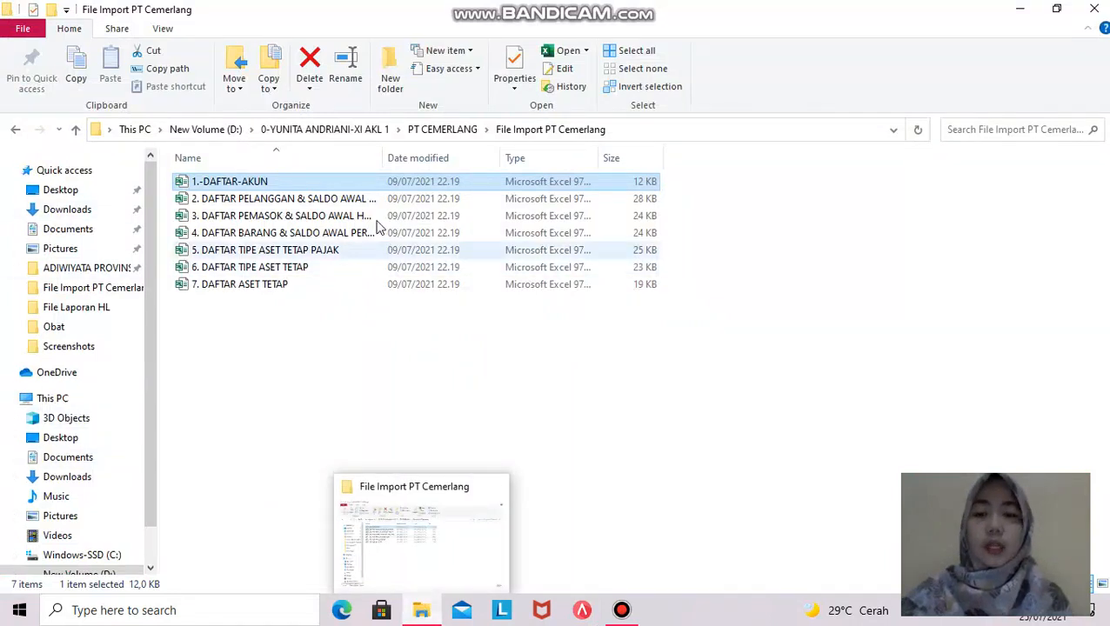
left_click(336, 128)
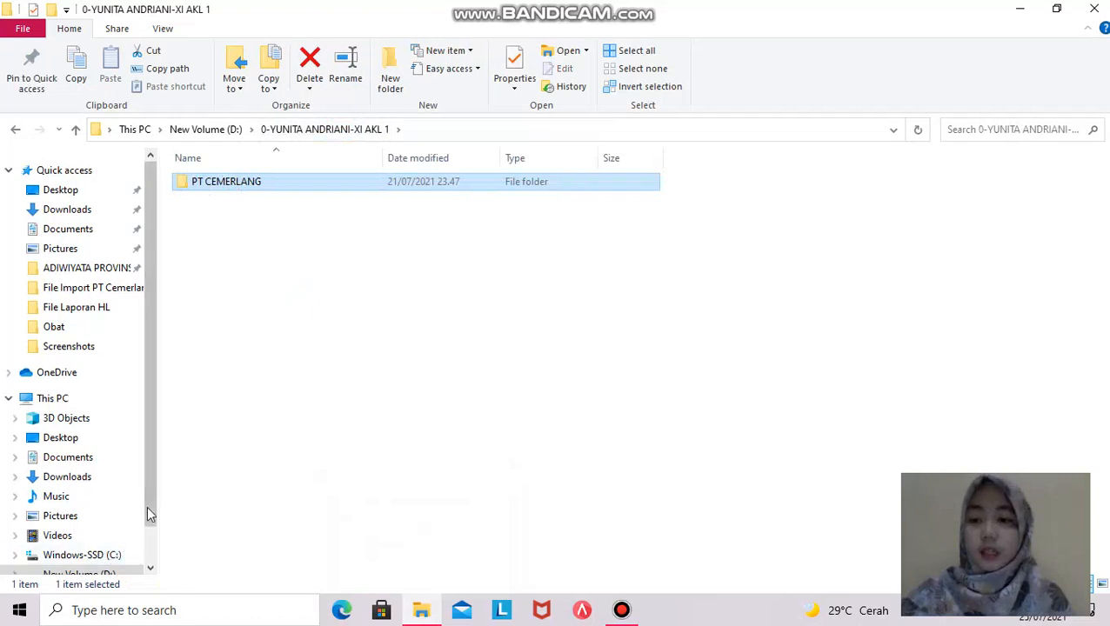
scroll(146, 522, "down", 2)
left_click(115, 526)
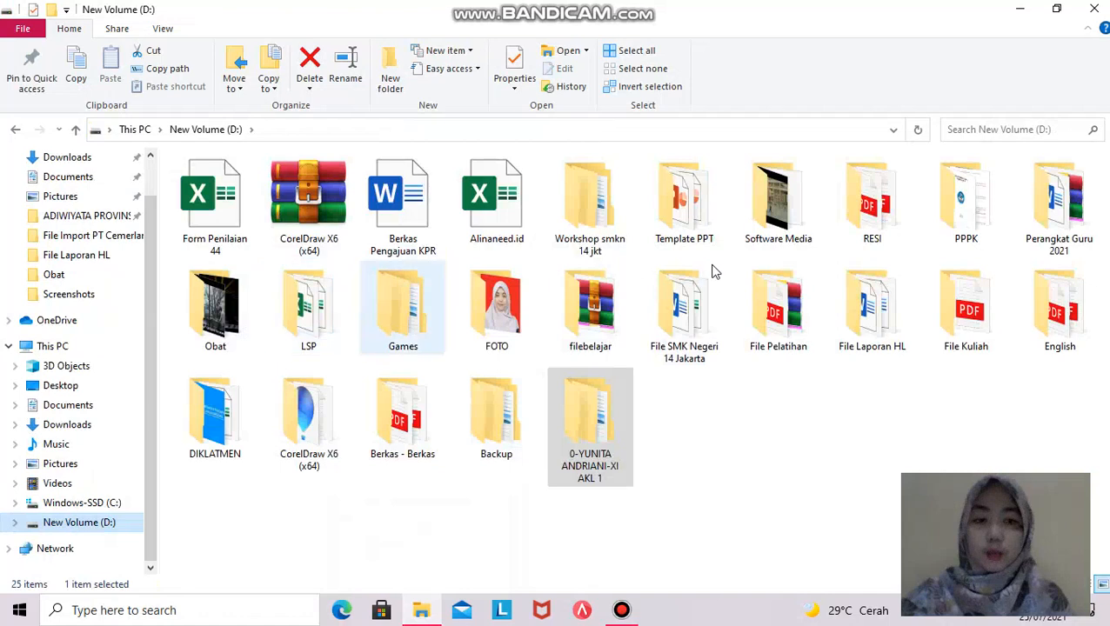
double_click(587, 442)
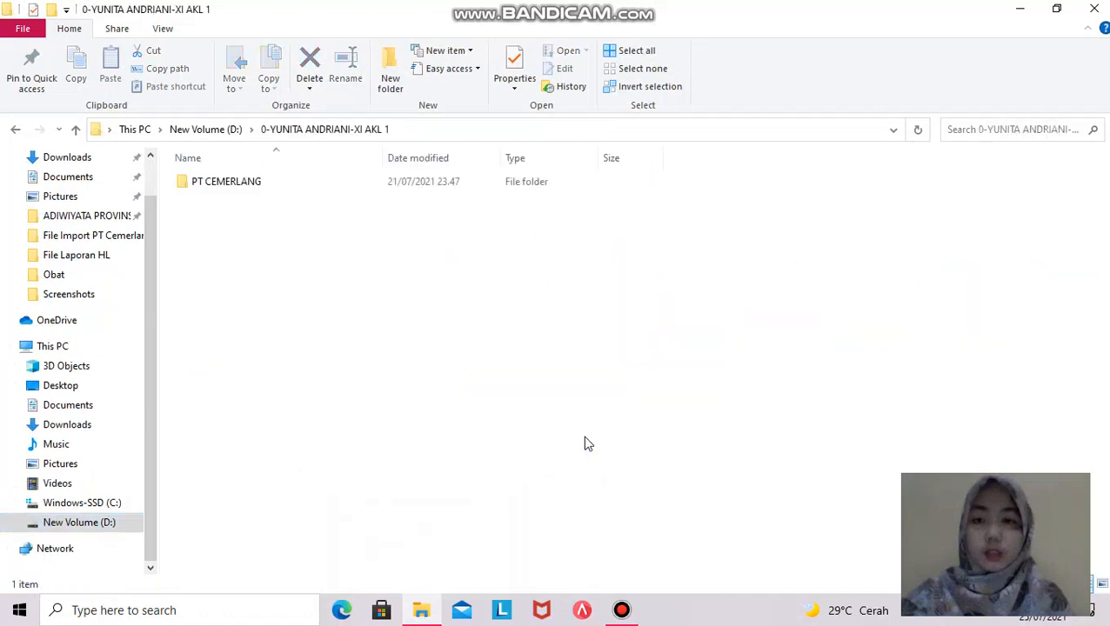
double_click(438, 186)
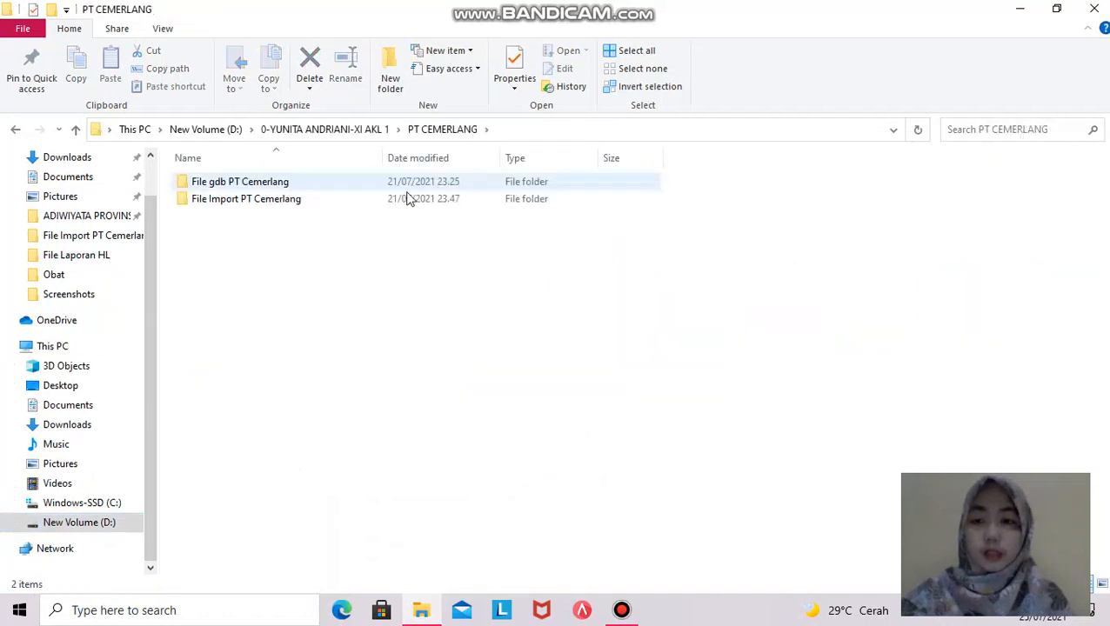
double_click(319, 186)
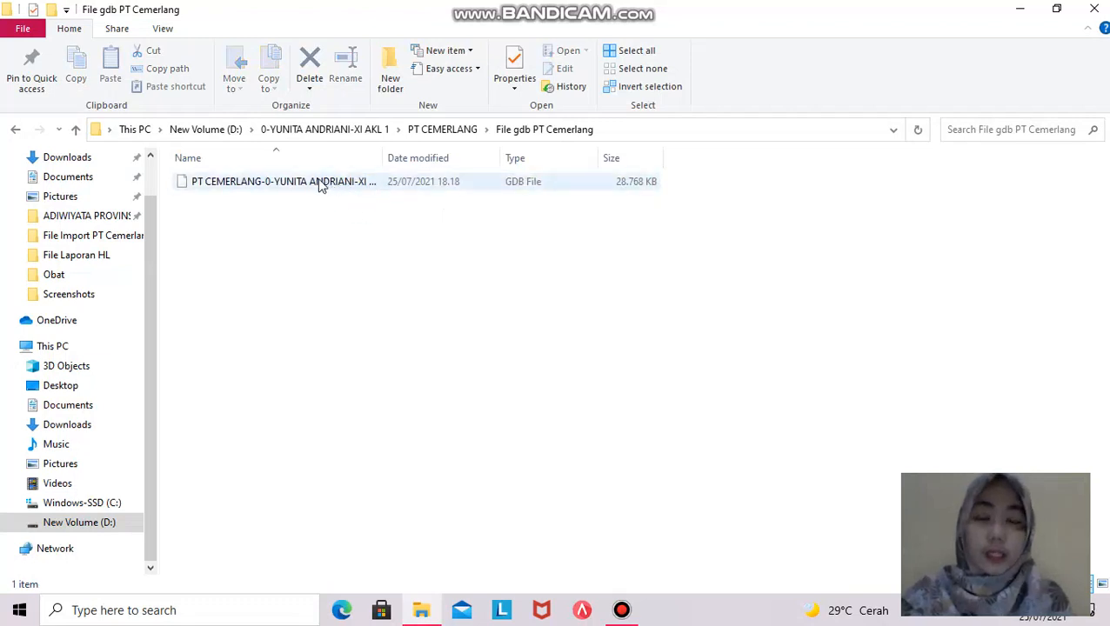
left_click_drag(383, 158, 591, 164)
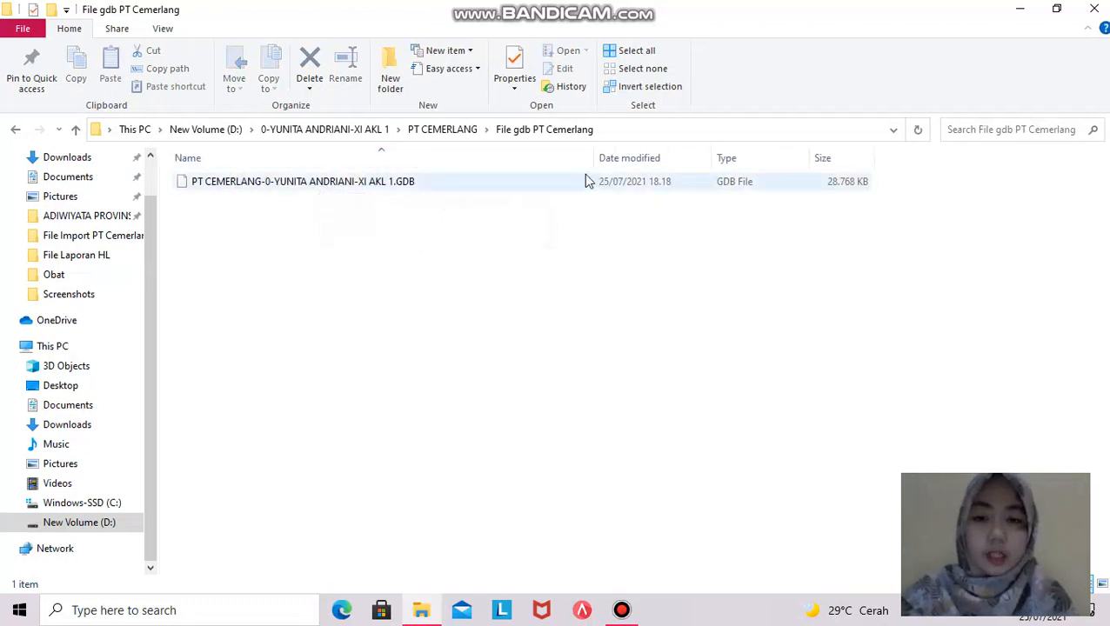
double_click(380, 181)
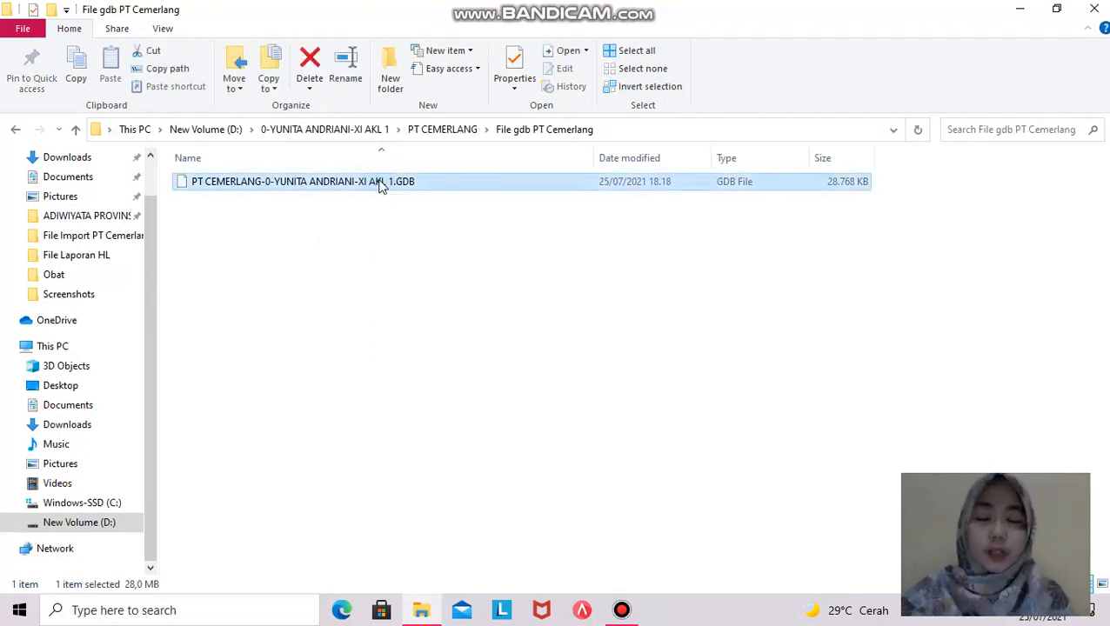
- Copy the PT Cemerlang GDB database file and paste a duplicate into the same folder
right_click(379, 182)
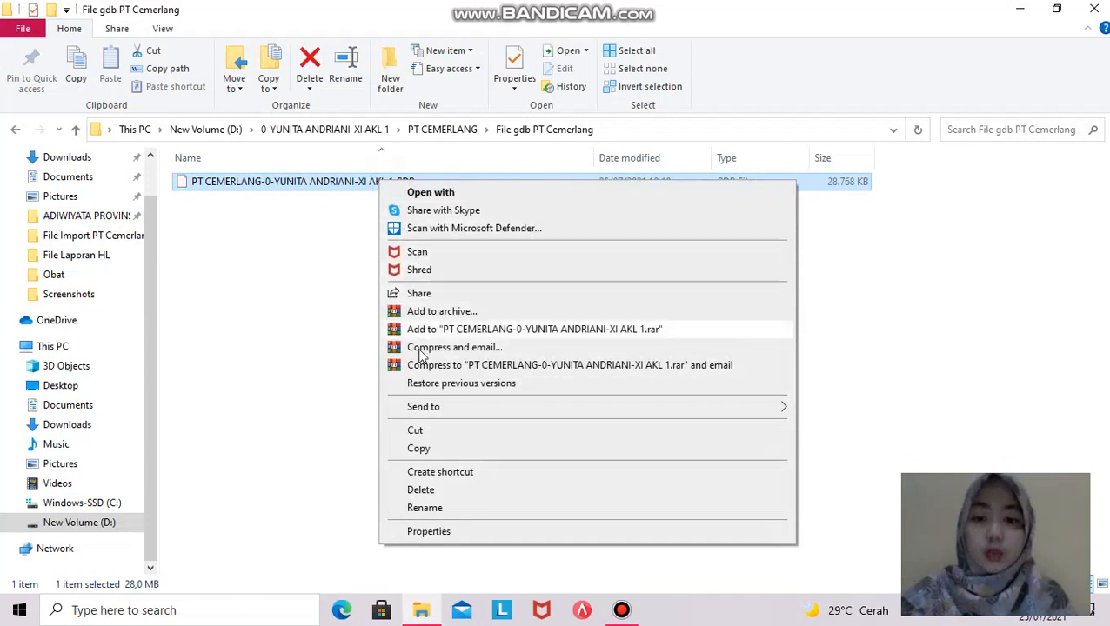
left_click(419, 449)
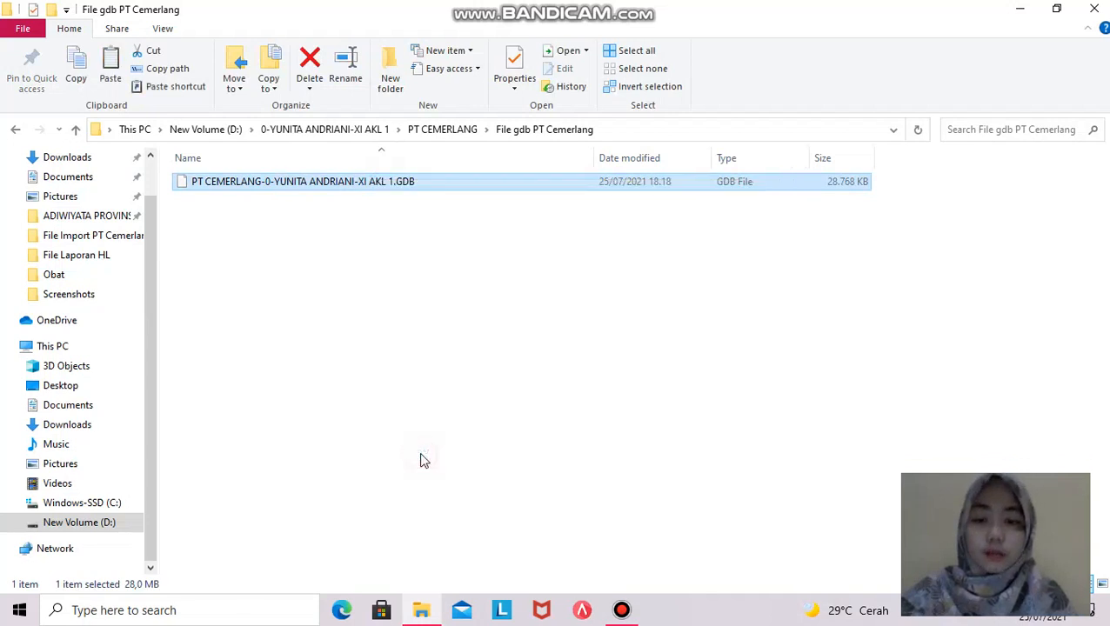
right_click(186, 221)
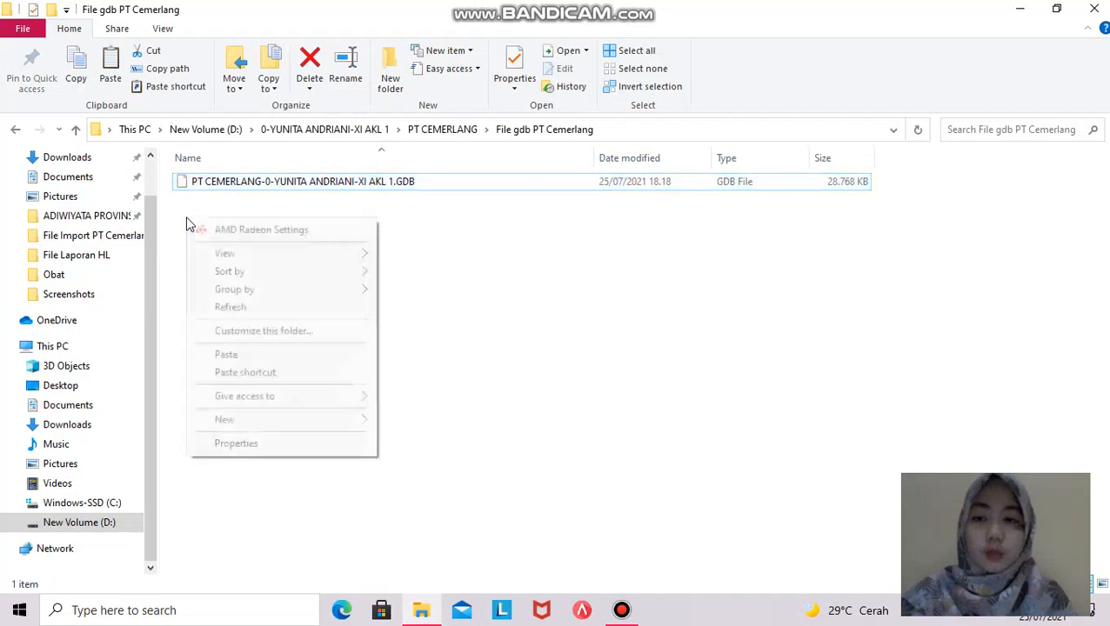
left_click(226, 355)
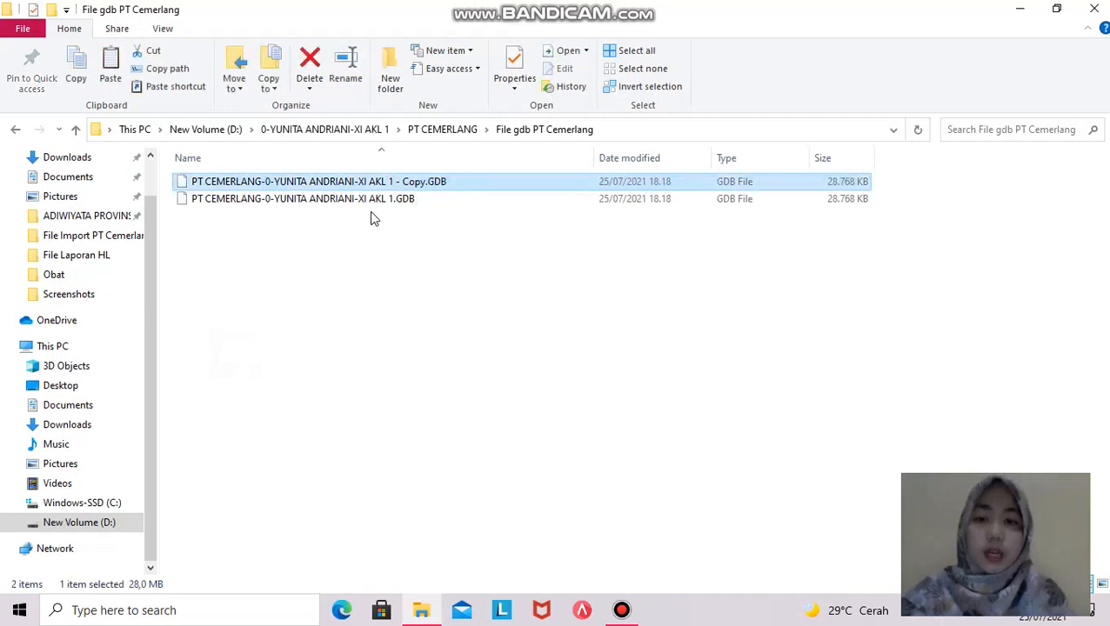
- Rename the '- Copy' GDB file so it ends with 'SUDAH ISI DATA 1'
left_click(412, 183)
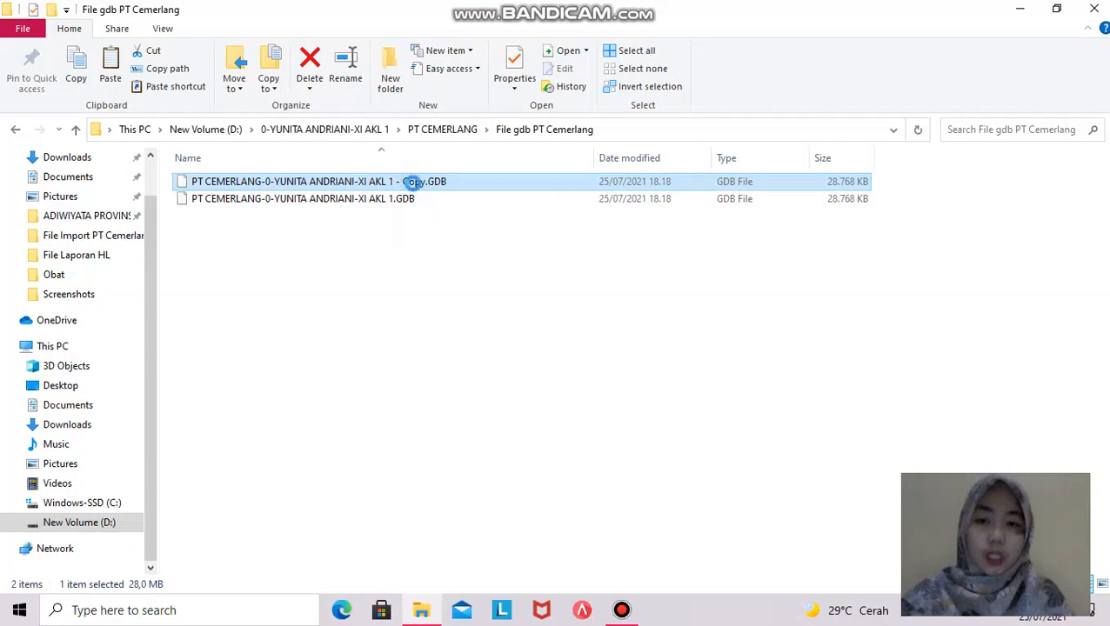
right_click(412, 183)
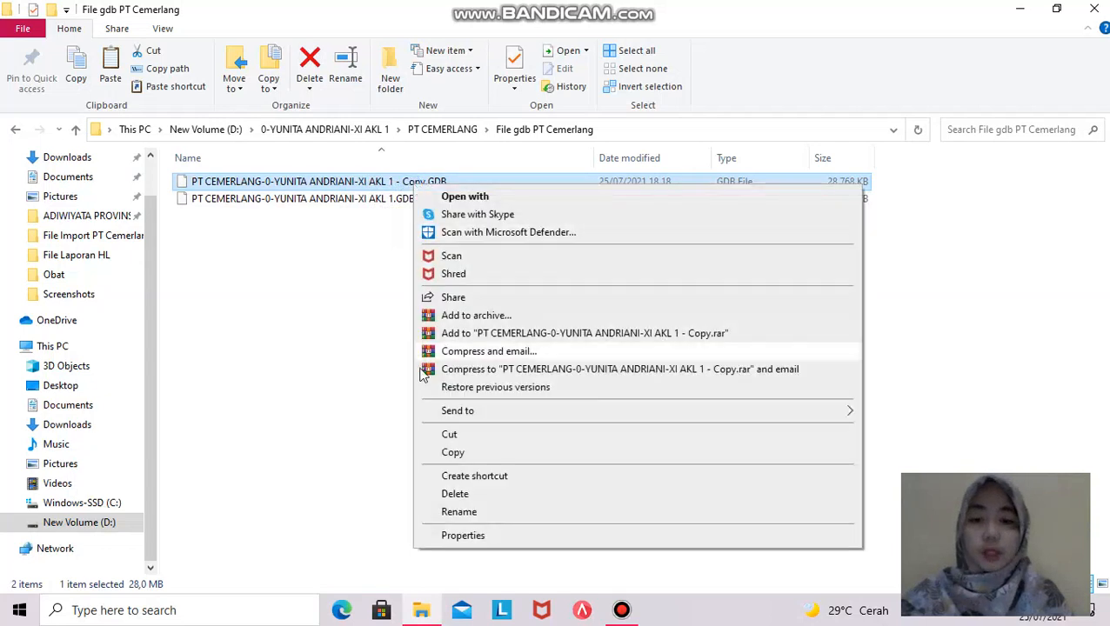
left_click(459, 512)
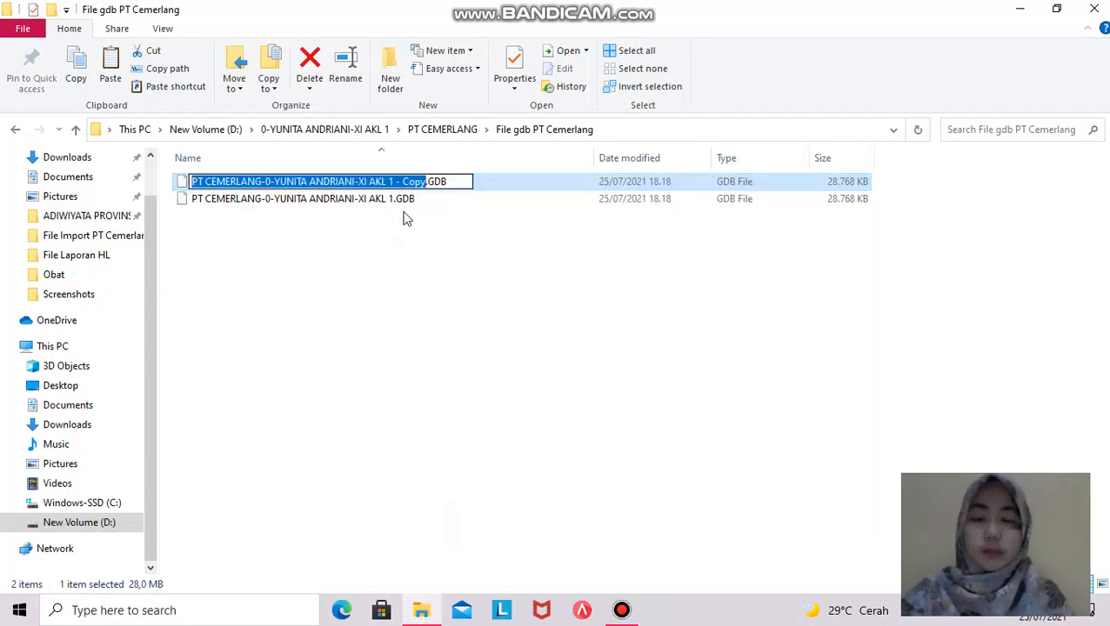
left_click(422, 181)
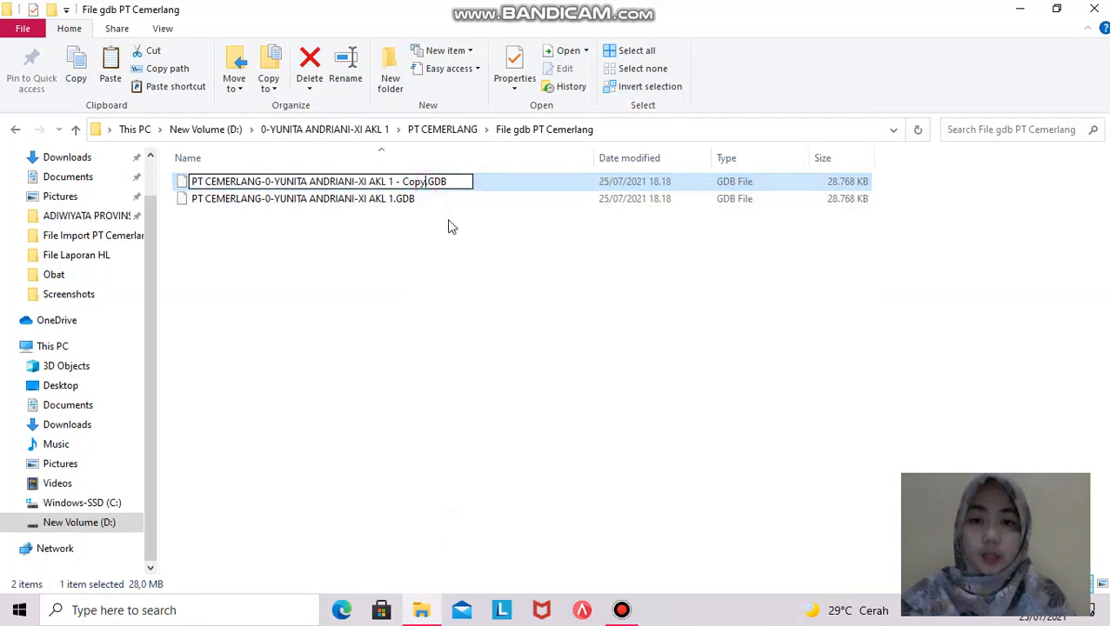
key("BackSpace")
key("BackSpace")
key("BackSpace")
key("BackSpace")
key("BackSpace")
key("BackSpace")
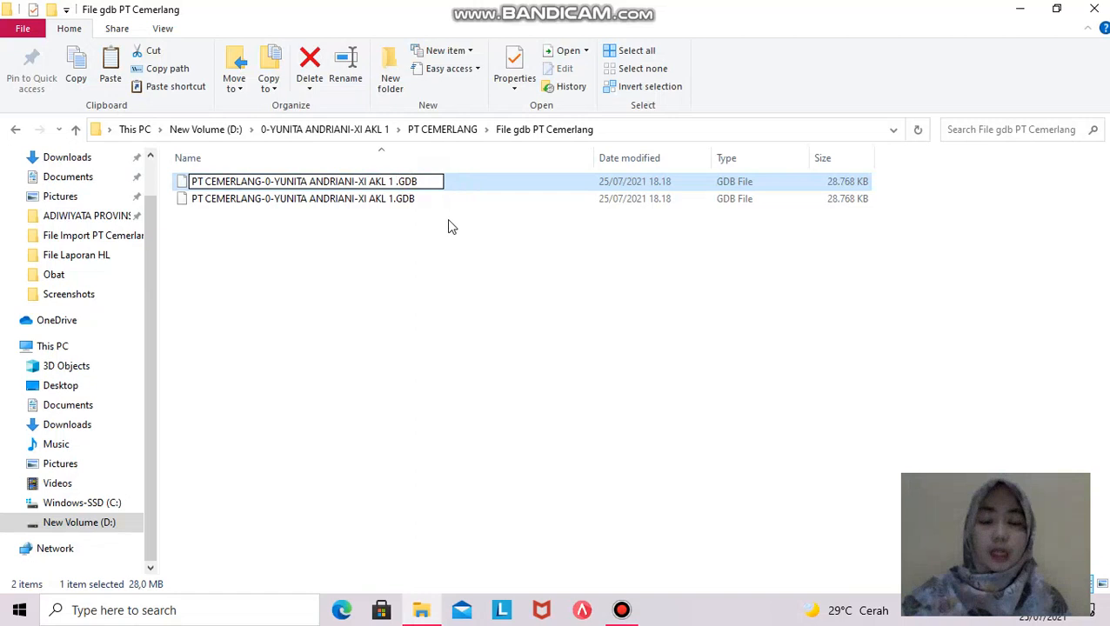
type("SUDAH")
type(" ISI D")
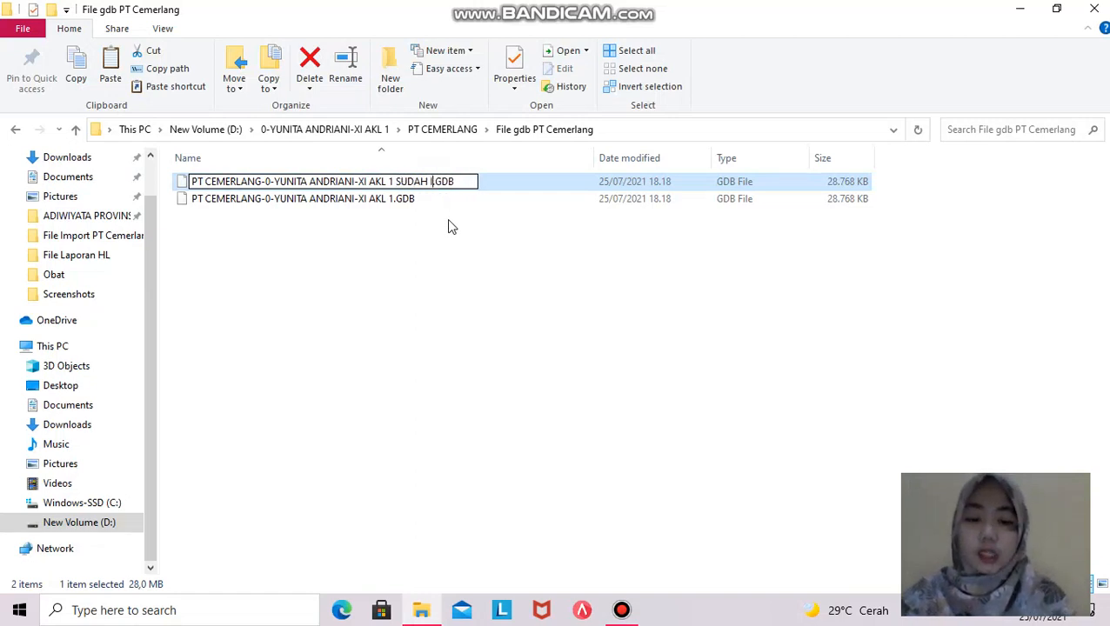
type("ATA 1")
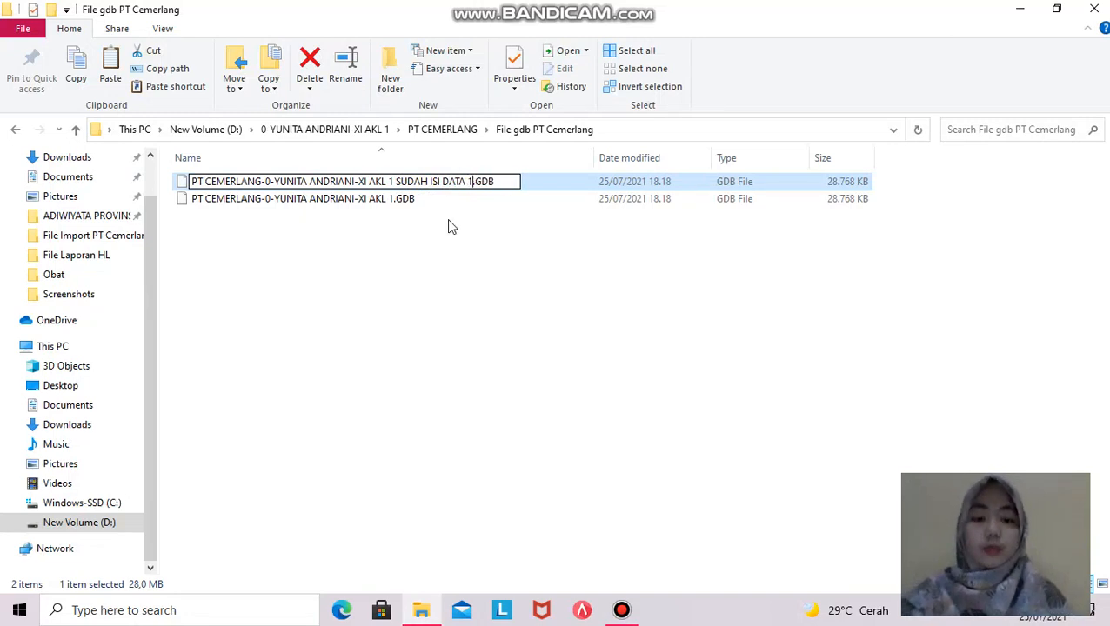
key("Return")
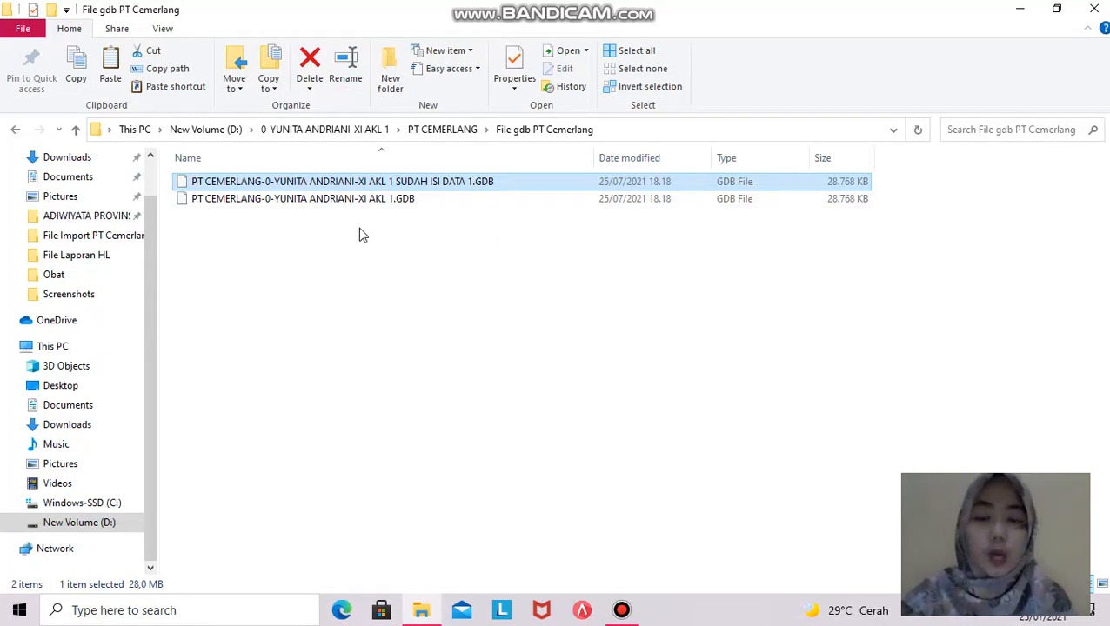
left_click(357, 248)
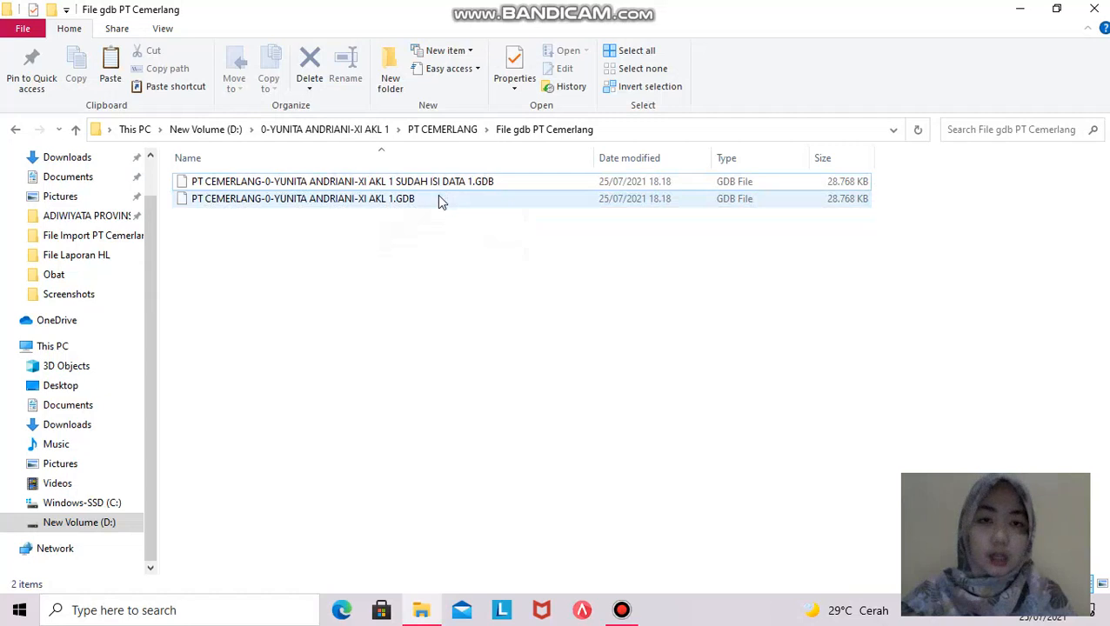
- Launch Accurate 5 and open the original PT Cemerlang .GDB file through Buka Data Perusahaan
left_click(1019, 11)
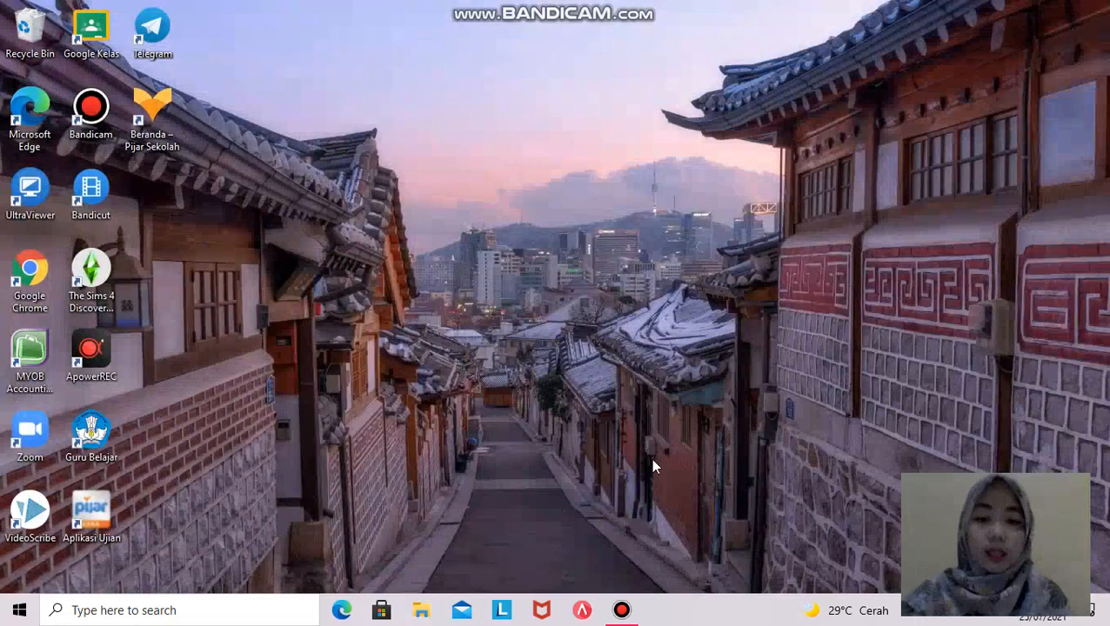
left_click(582, 612)
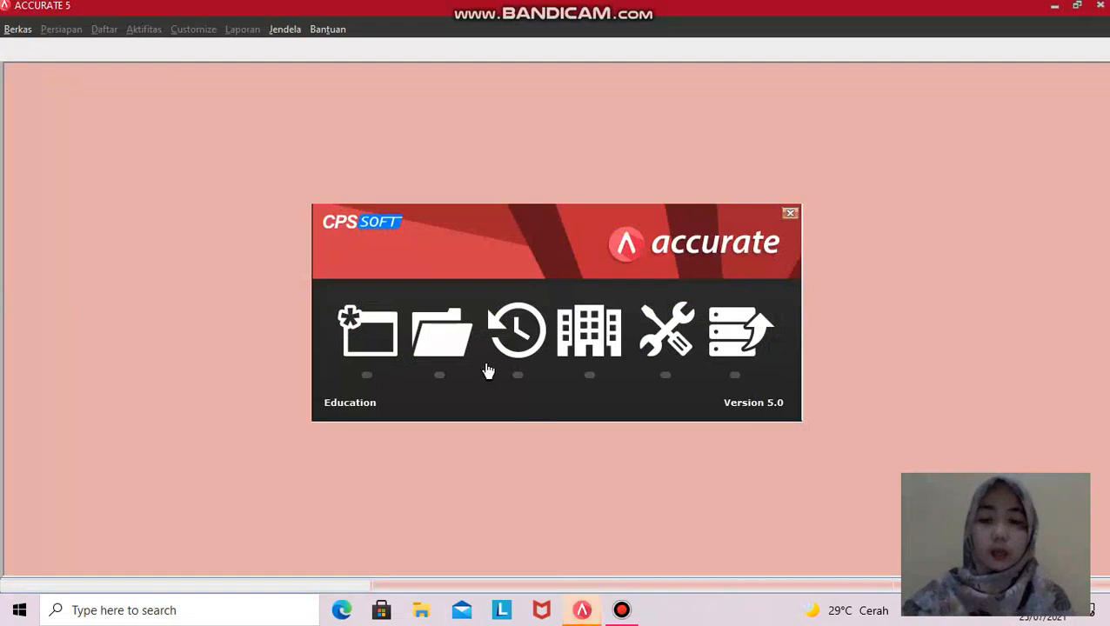
left_click(440, 332)
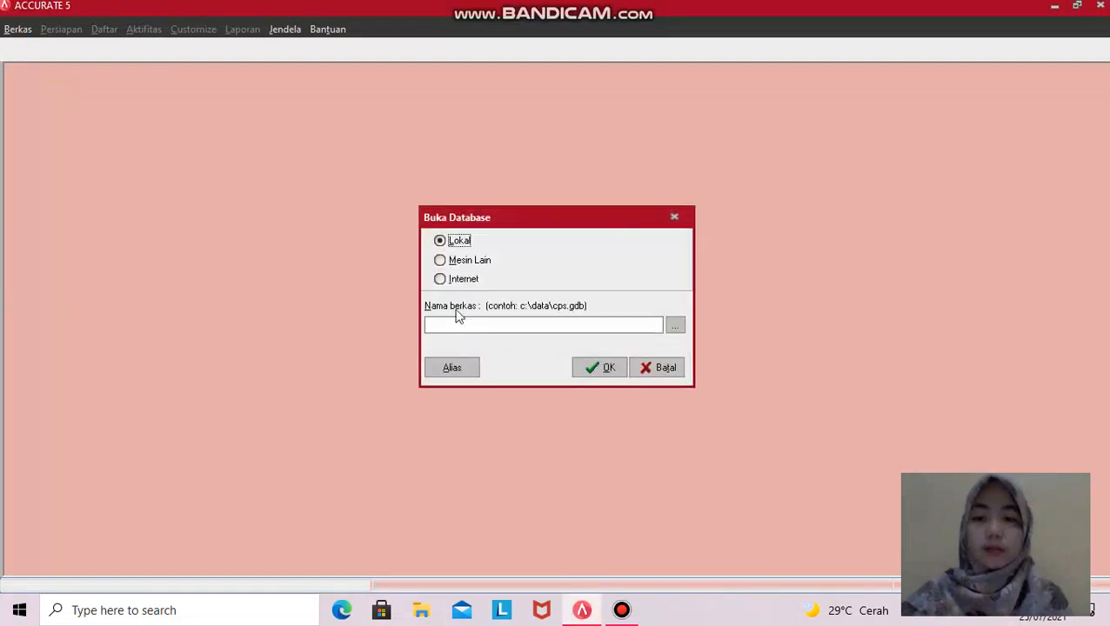
left_click(683, 329)
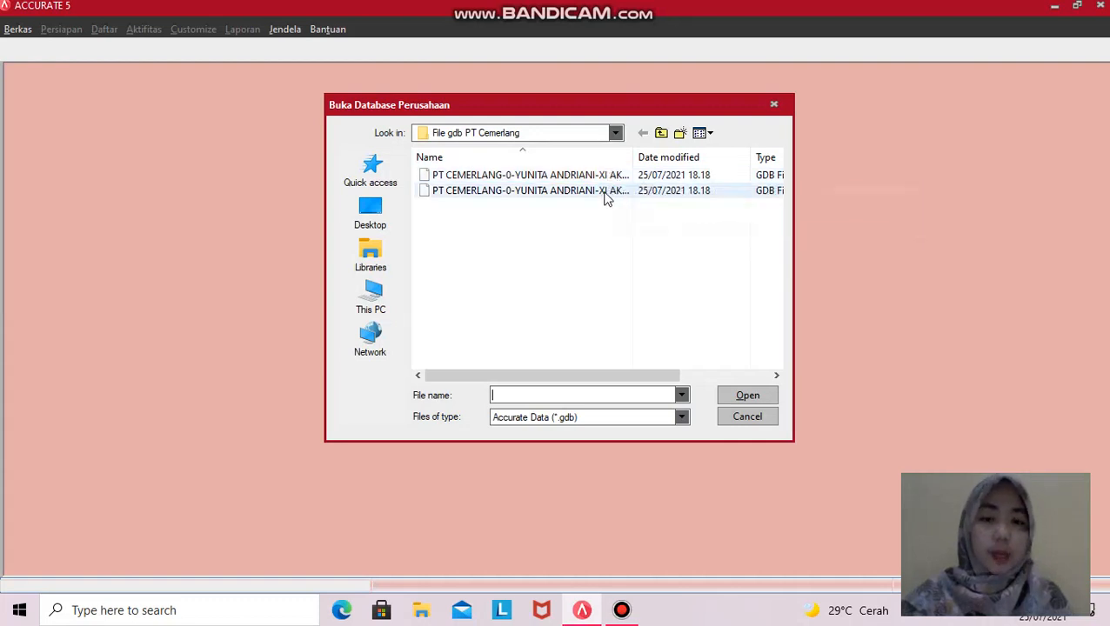
left_click(534, 194)
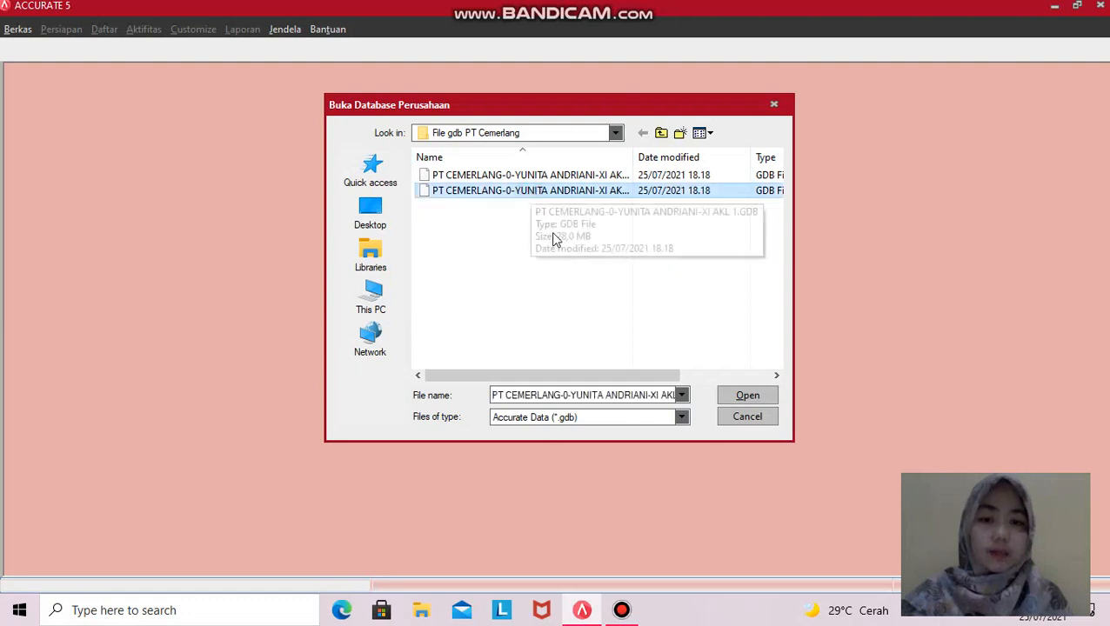
left_click(745, 396)
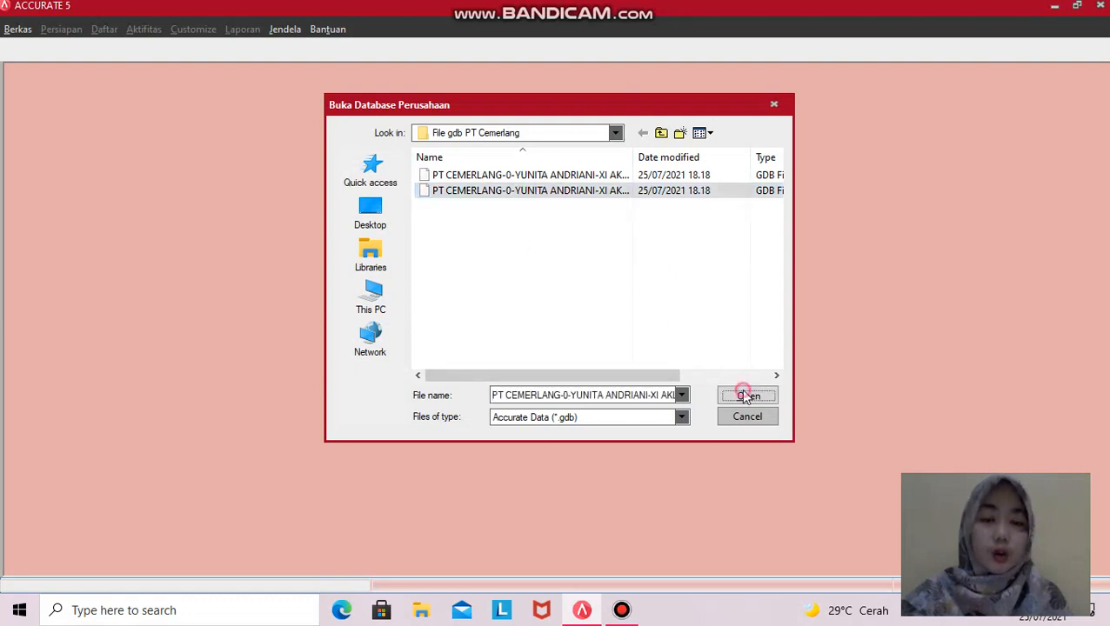
left_click(591, 370)
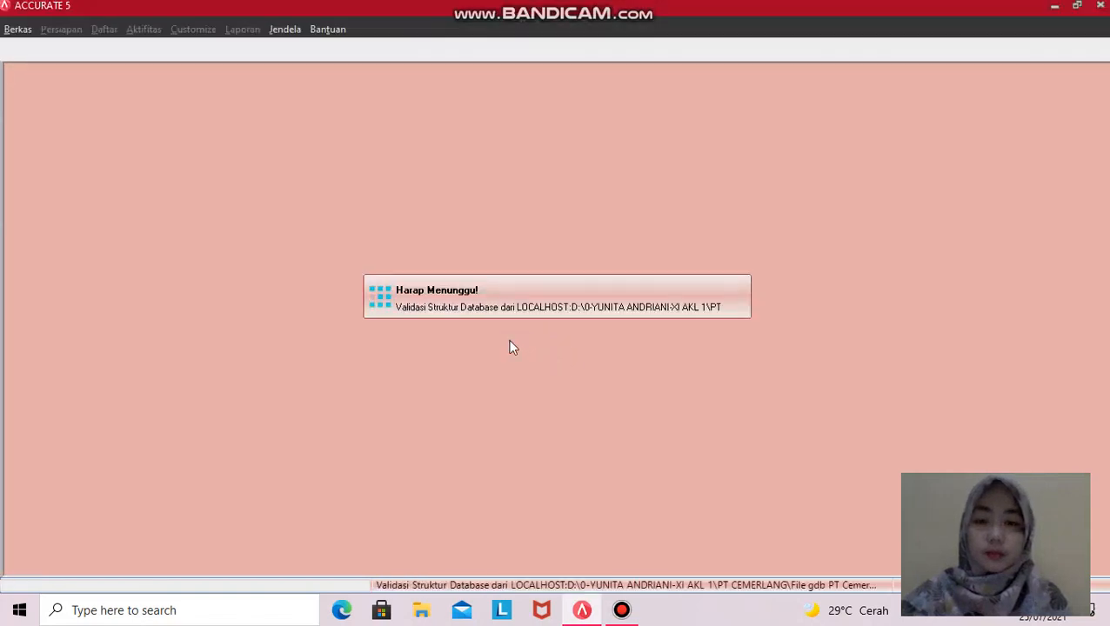
double_click(564, 288)
right_click(532, 291)
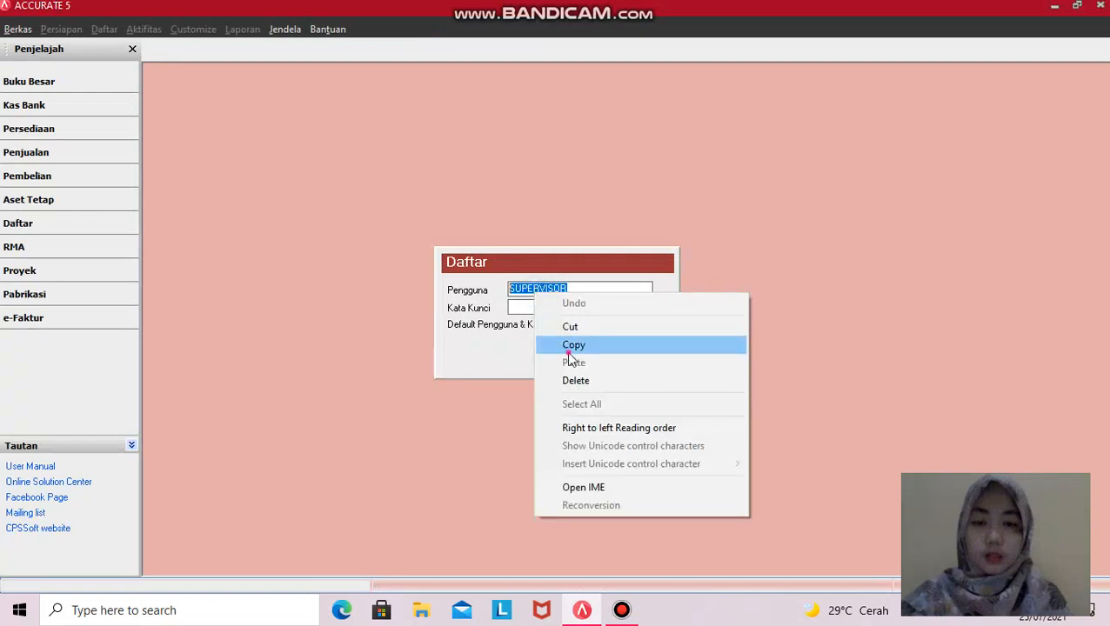
left_click(571, 347)
left_click(521, 310)
key("ctrl+v")
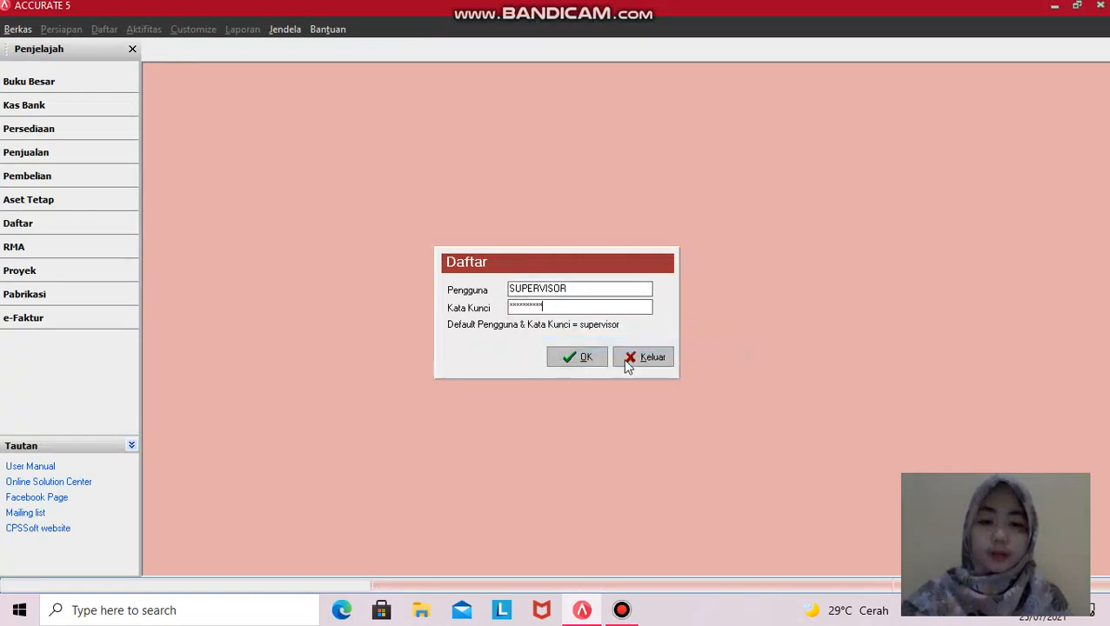
left_click(570, 359)
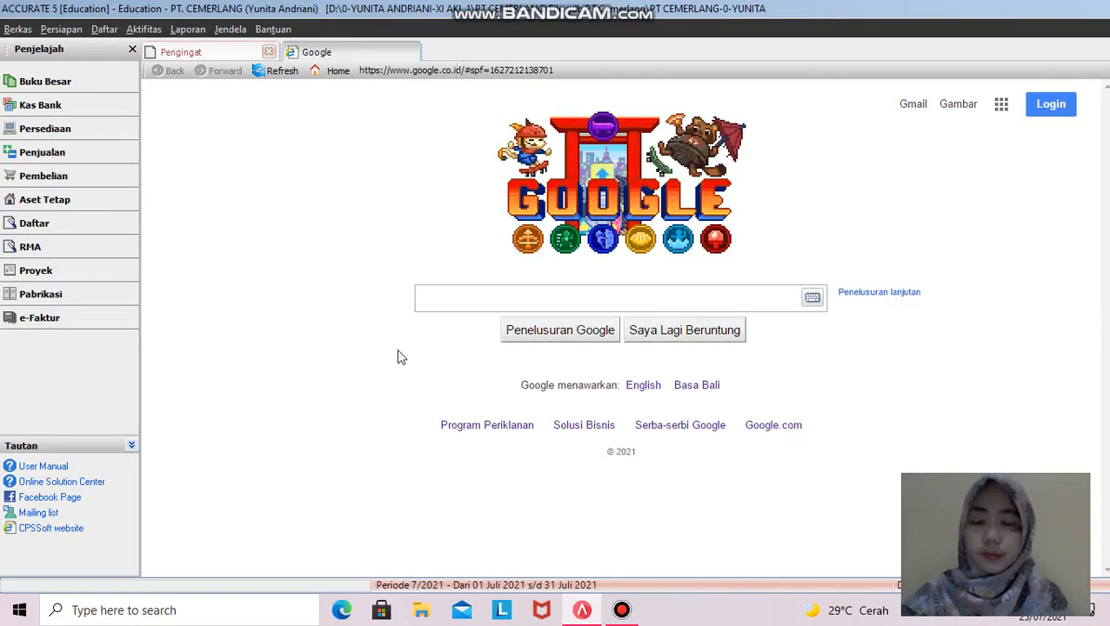
- Start the Persiapan Singkat wizard in Indonesian and choose the Persiapan Mahir setup type
left_click(61, 30)
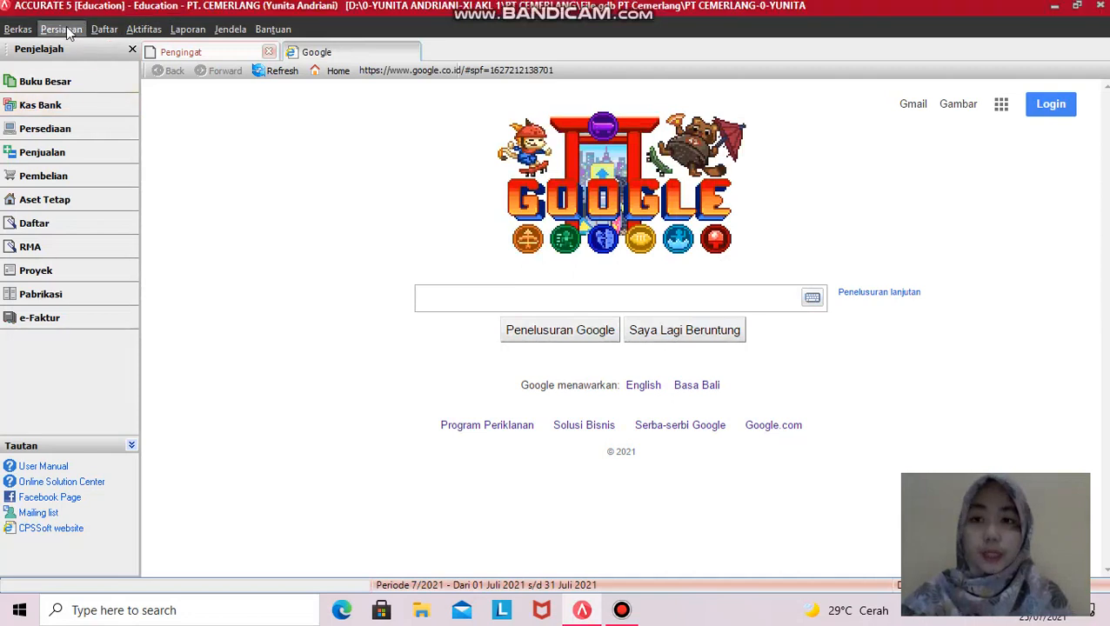
left_click(69, 32)
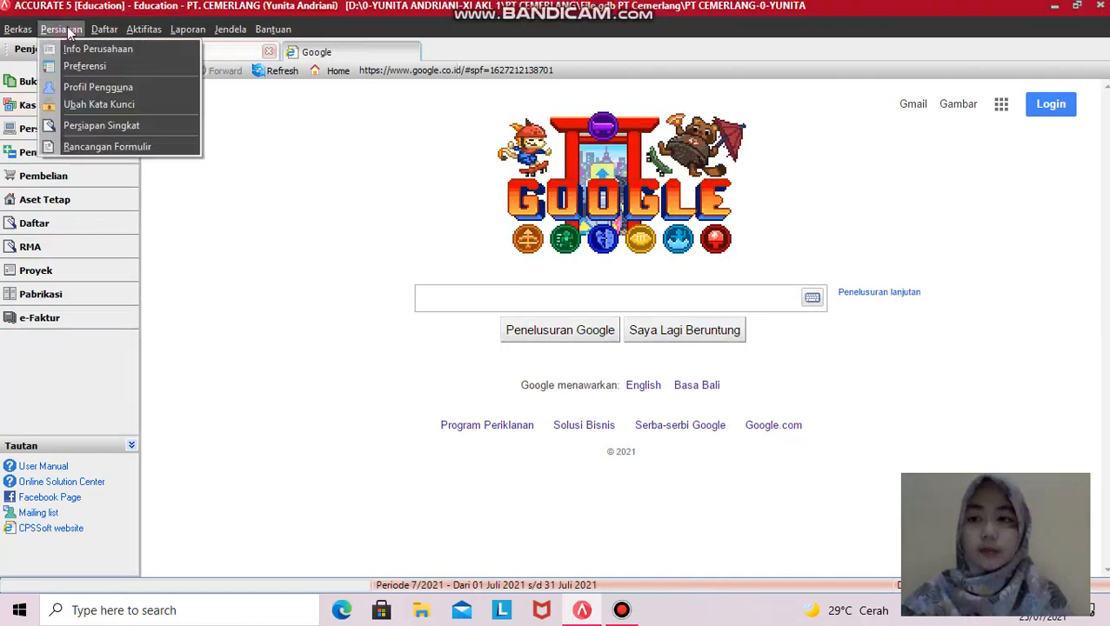
left_click(98, 126)
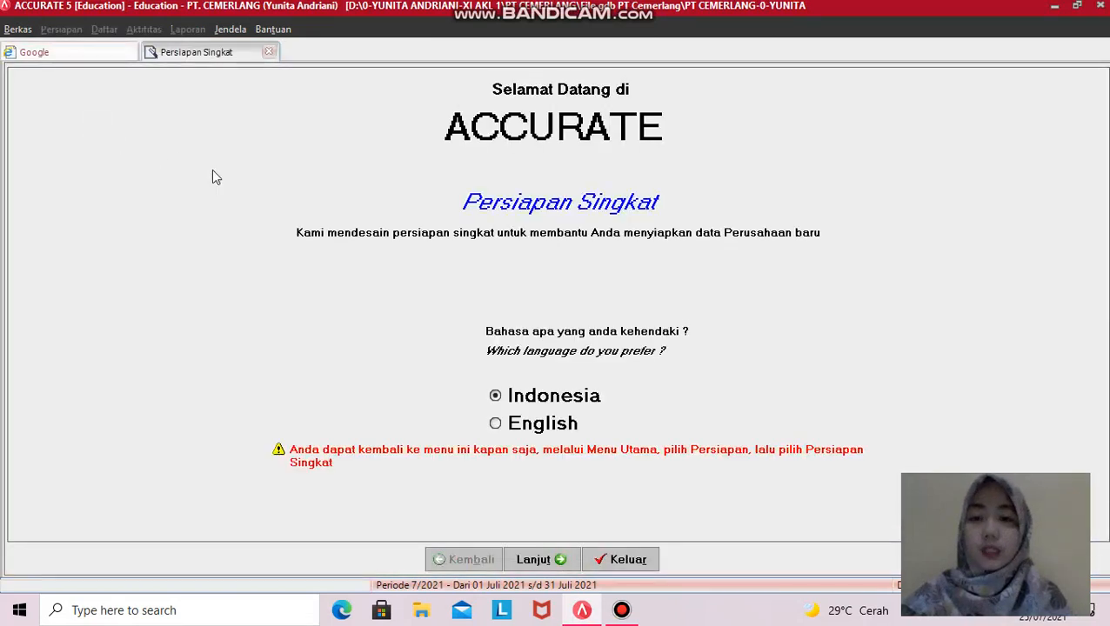
left_click(548, 562)
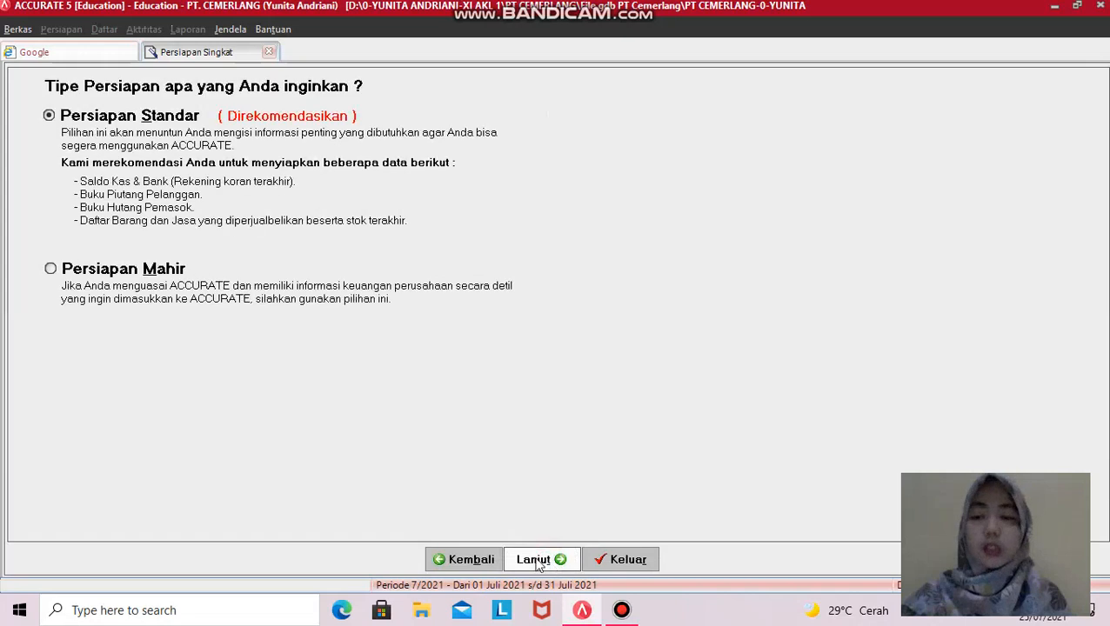
left_click(98, 276)
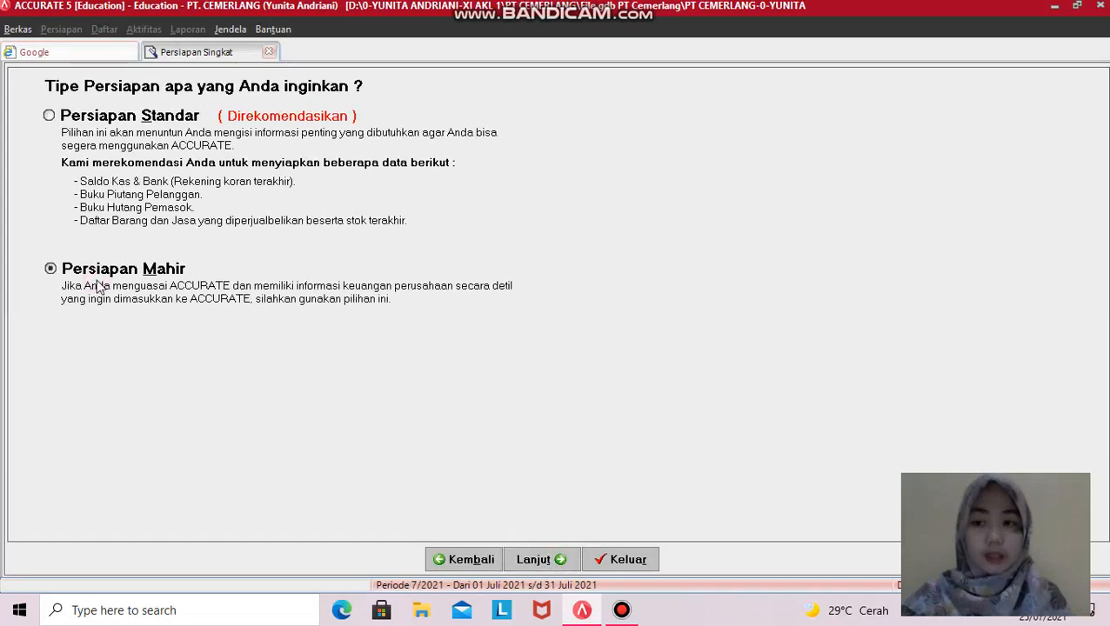
left_click(531, 559)
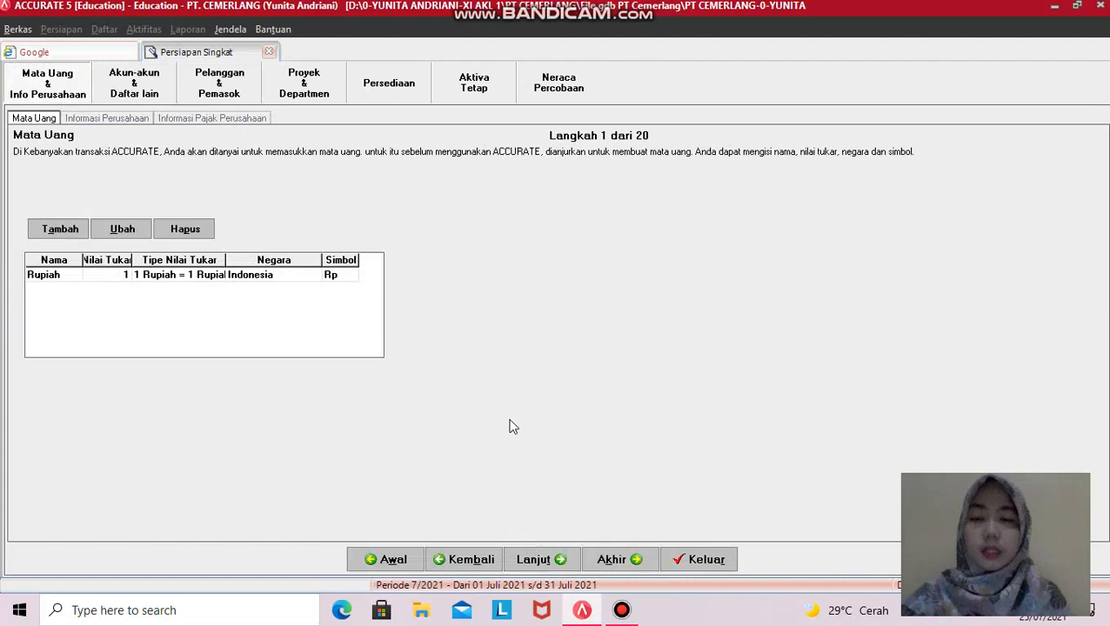
- Go to Pelanggan & Pemasok > Pelanggan and start importing customers from a file
left_click(223, 90)
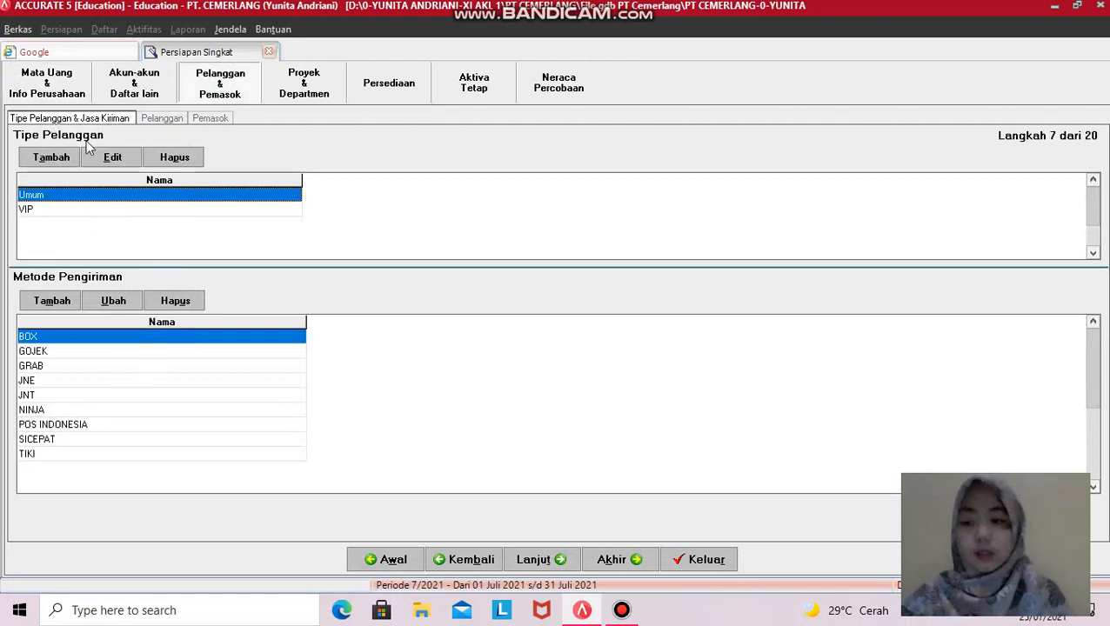
left_click(163, 118)
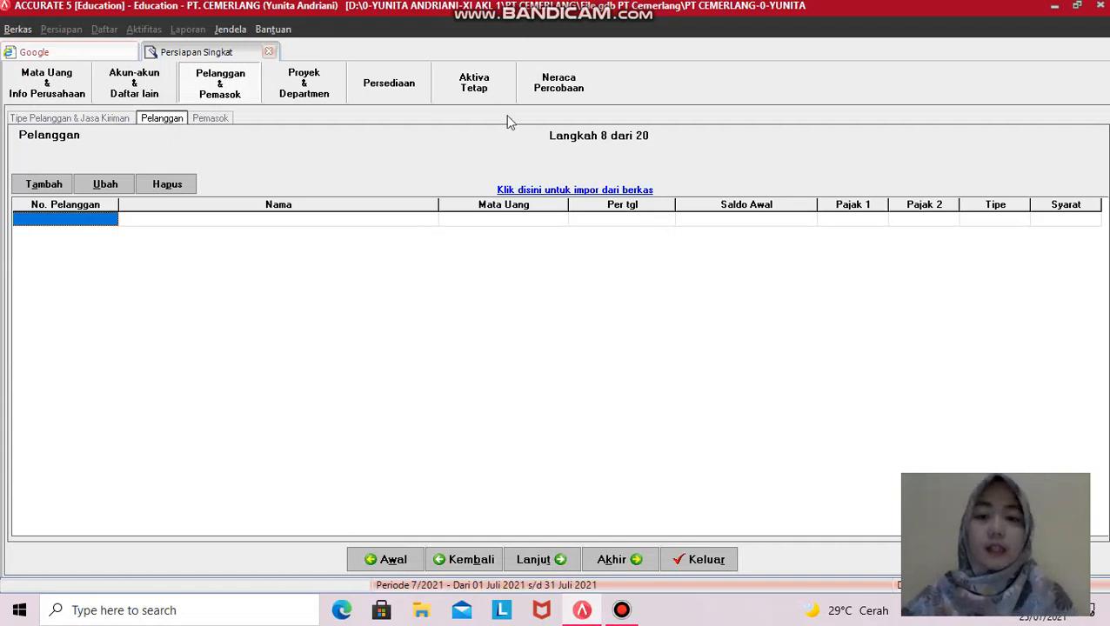
left_click(575, 193)
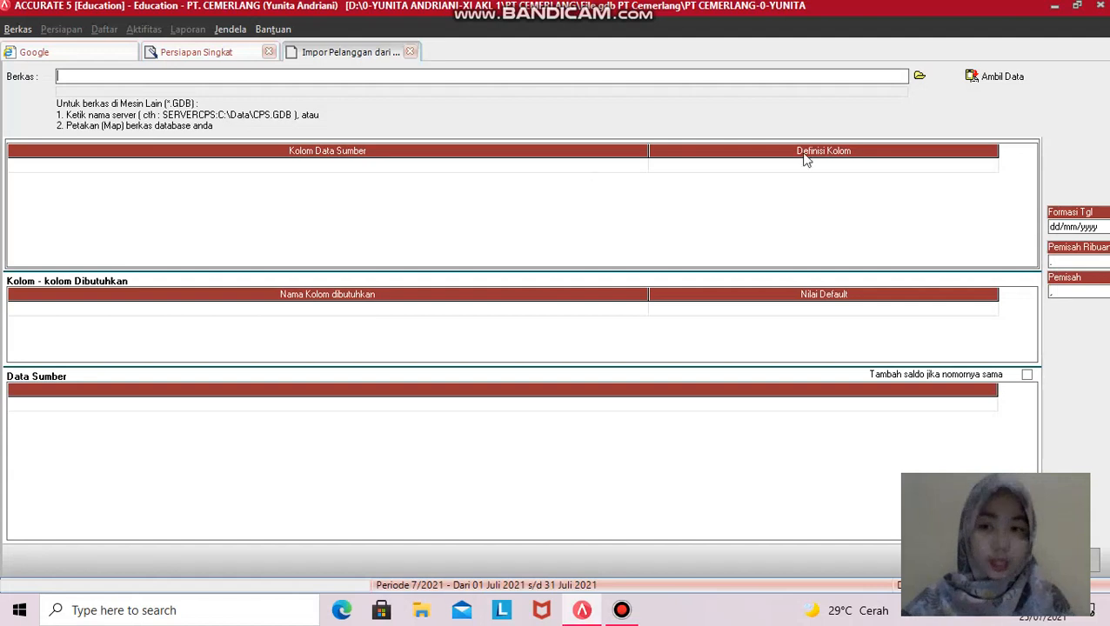
- From File Import PT Cemerlang, filter to Excel files and load 2. DAFTAR PELANGGAN & SALDO AWAL PIUTANG.xls
left_click(919, 78)
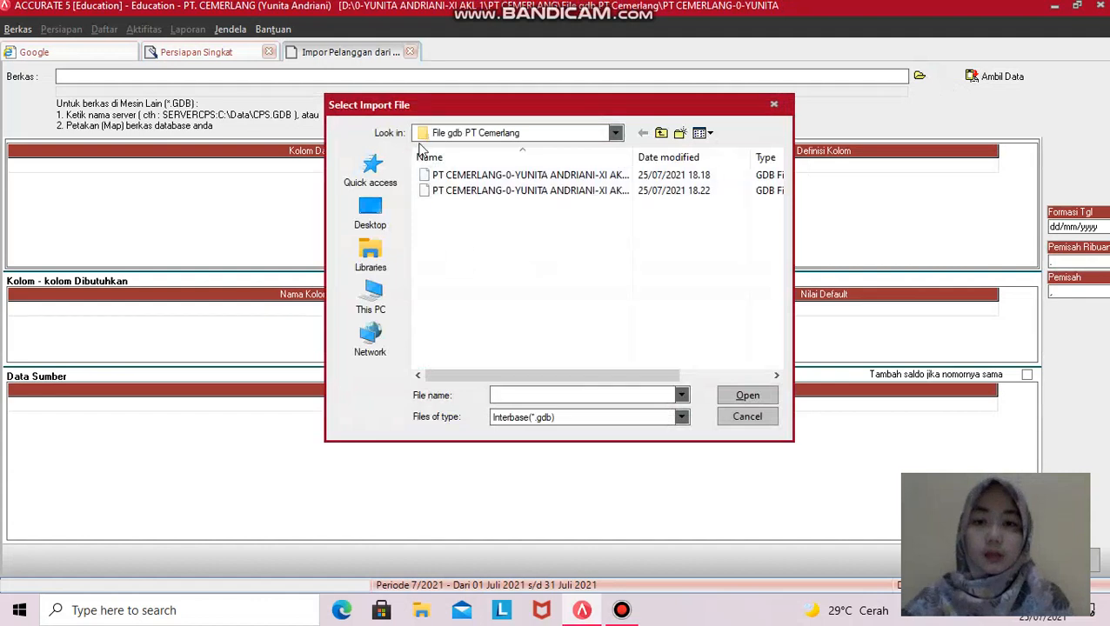
left_click(374, 298)
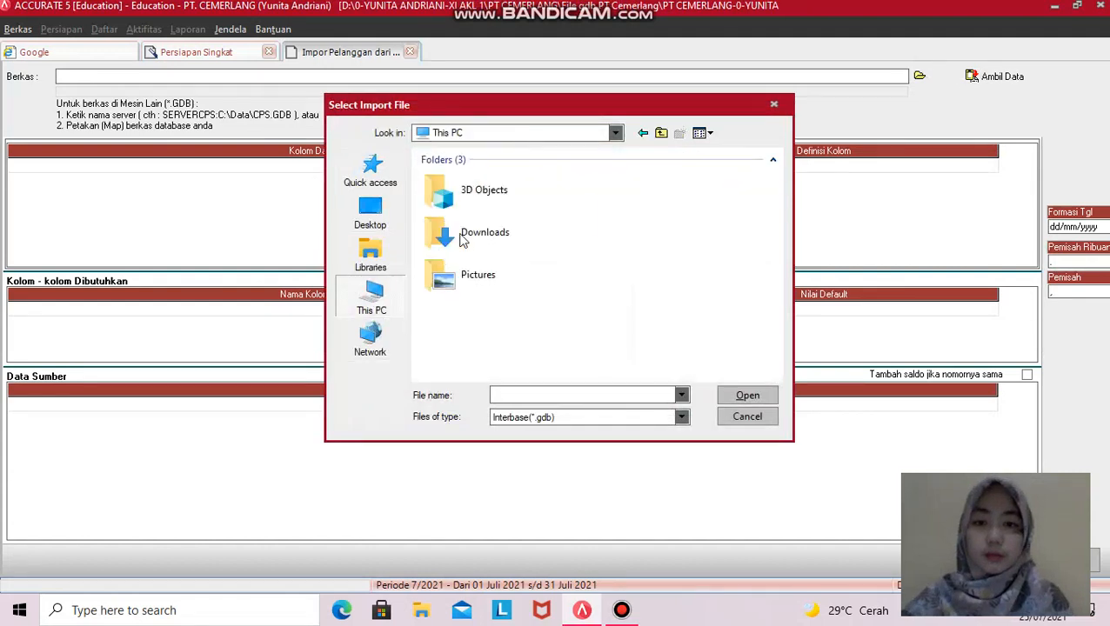
scroll(469, 235, "down", 5)
double_click(496, 355)
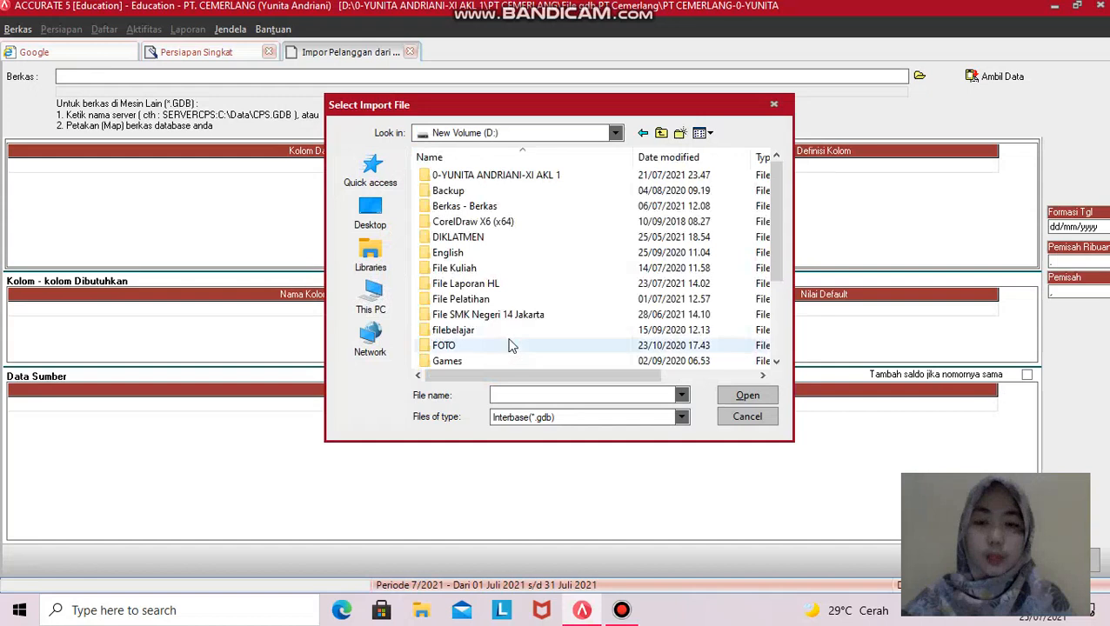
left_click(519, 177)
double_click(519, 176)
double_click(519, 181)
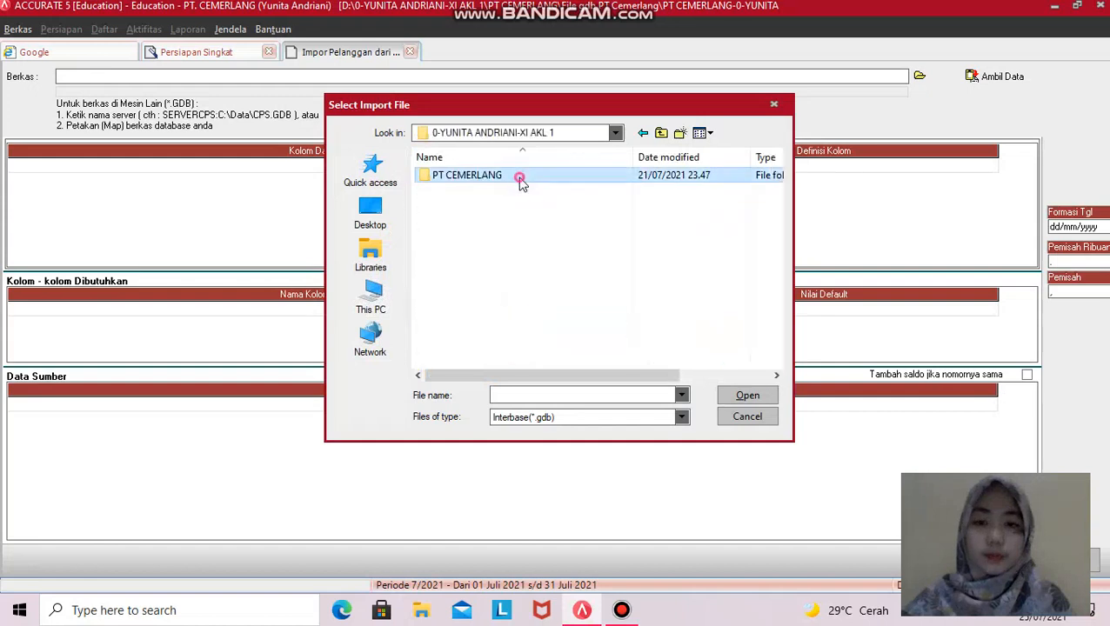
double_click(510, 195)
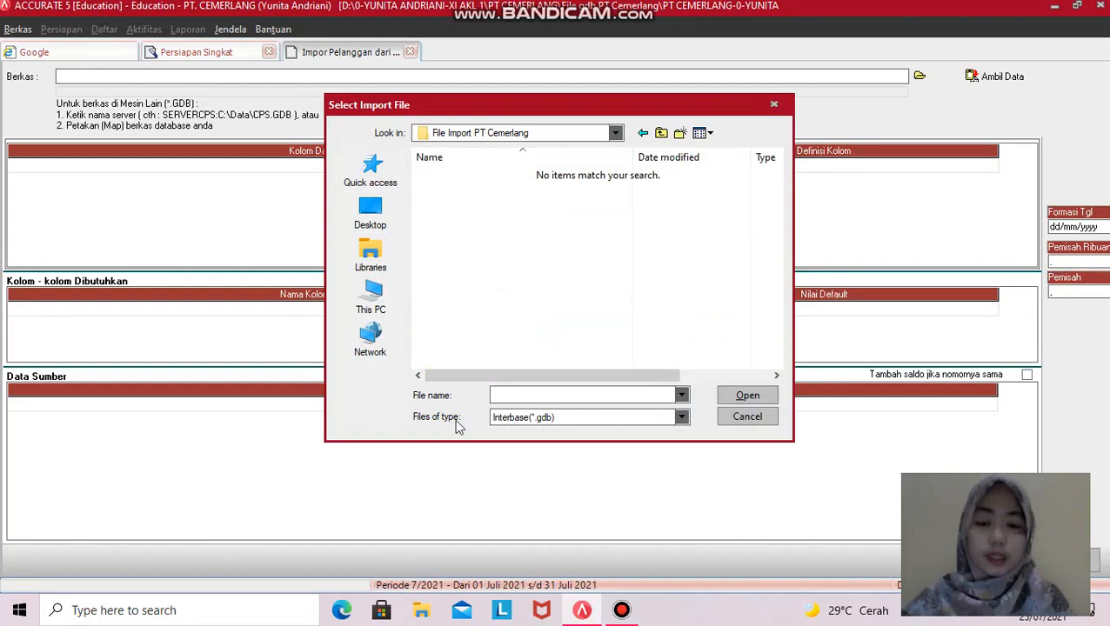
left_click(681, 417)
left_click(526, 443)
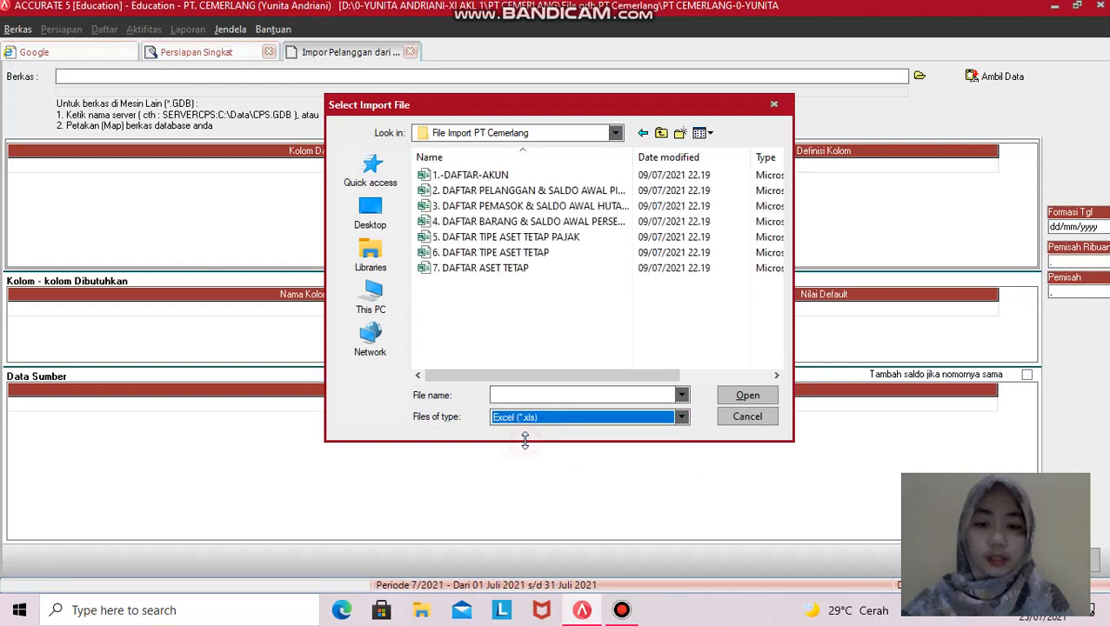
left_click(478, 196)
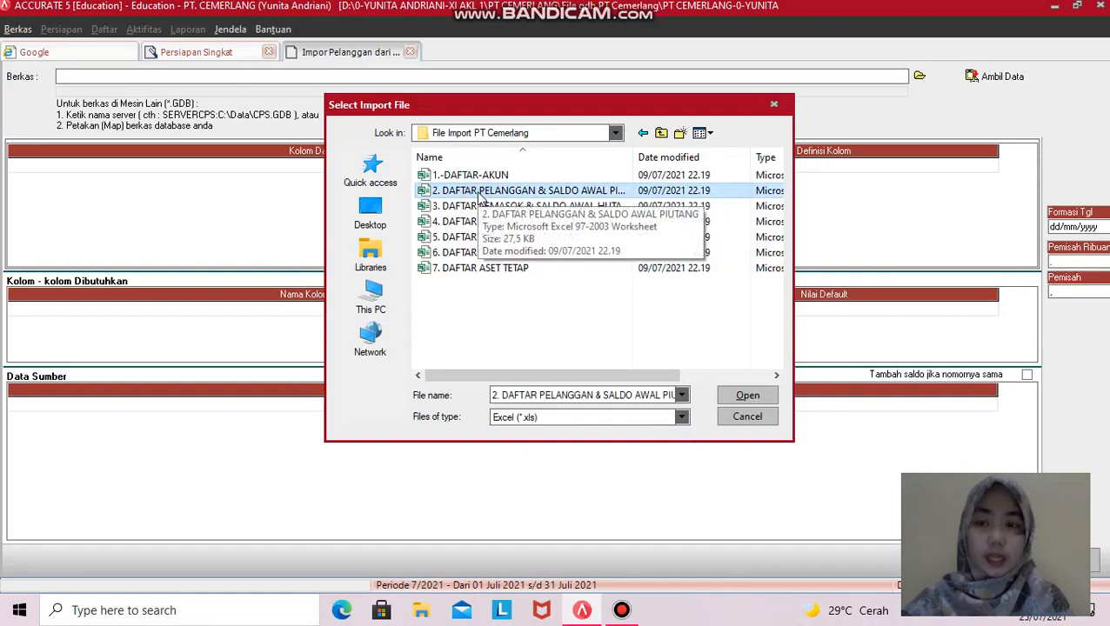
left_click(739, 396)
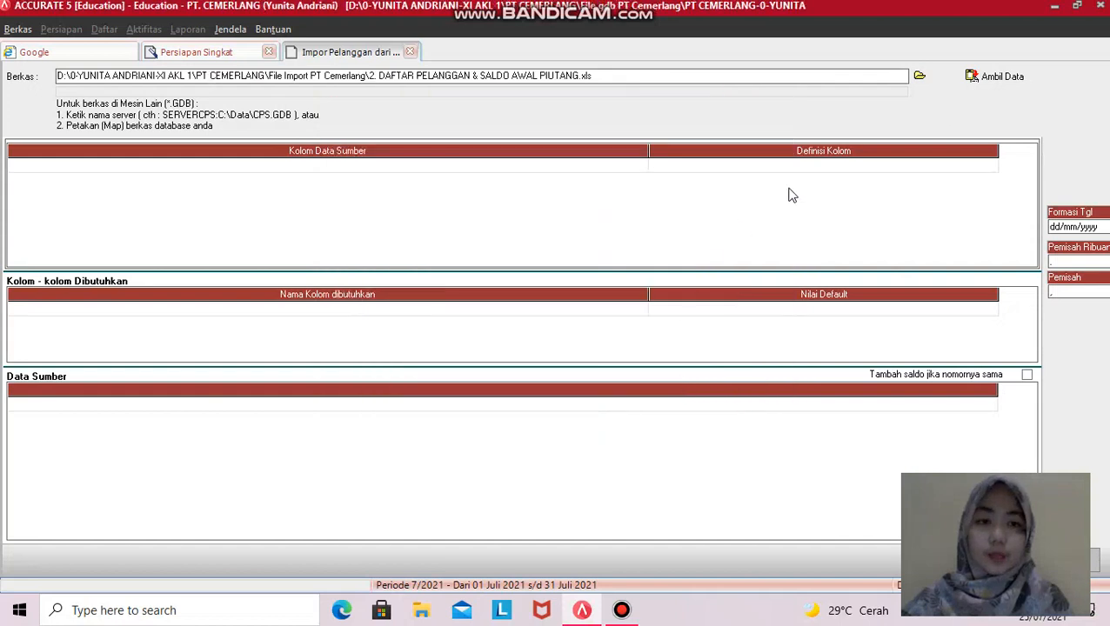
- Load the spreadsheet data with Ambil Data and delete its header row
left_click(1002, 79)
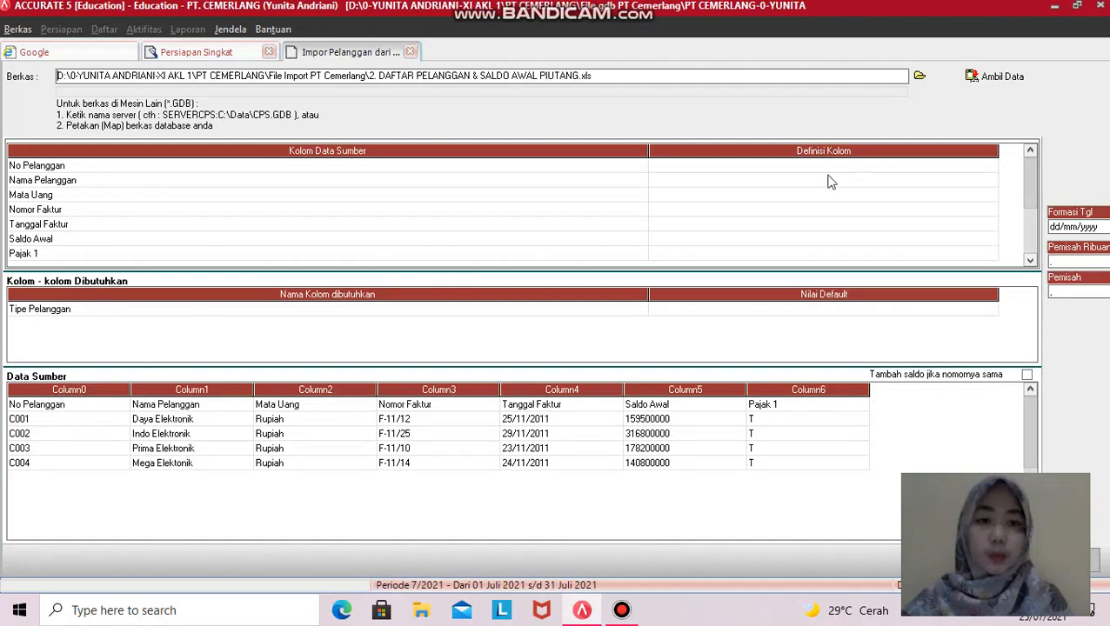
double_click(50, 408)
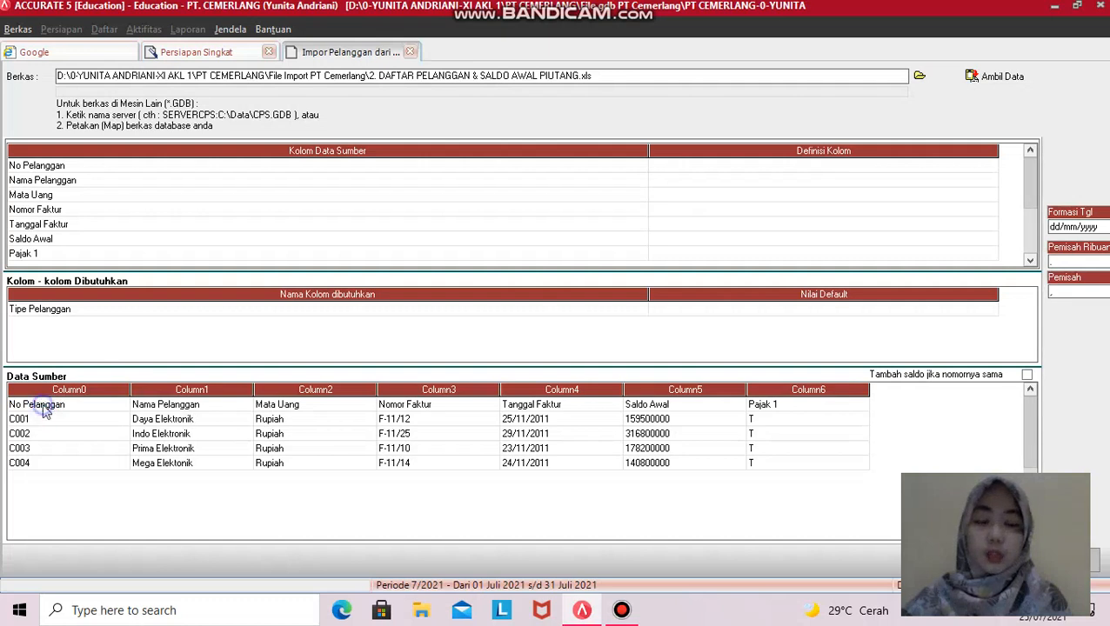
right_click(44, 405)
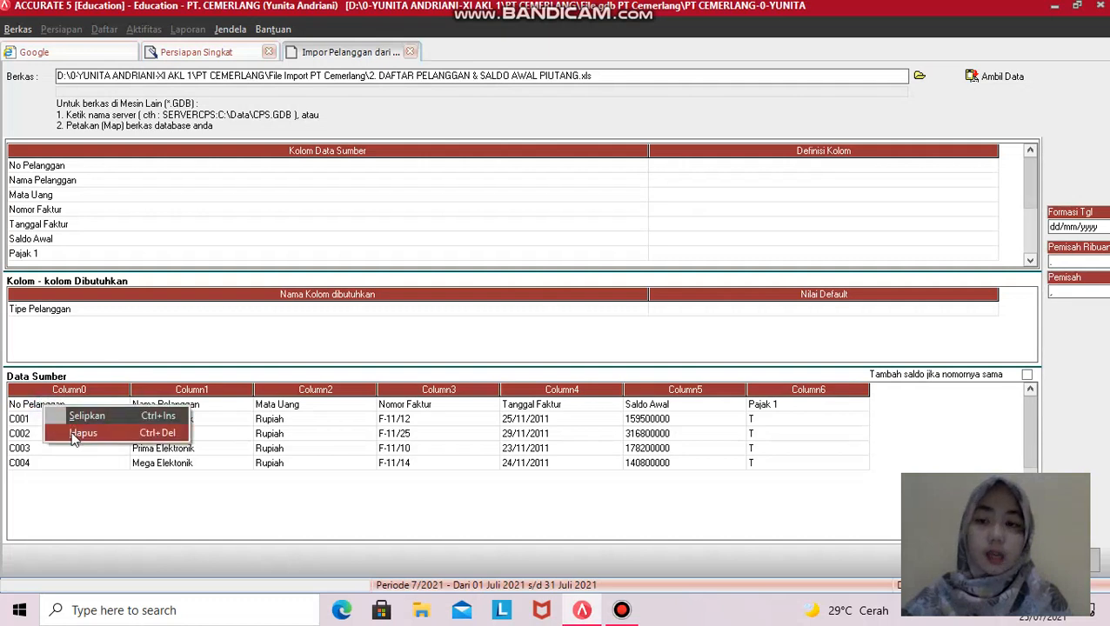
left_click(46, 463)
left_click(46, 405)
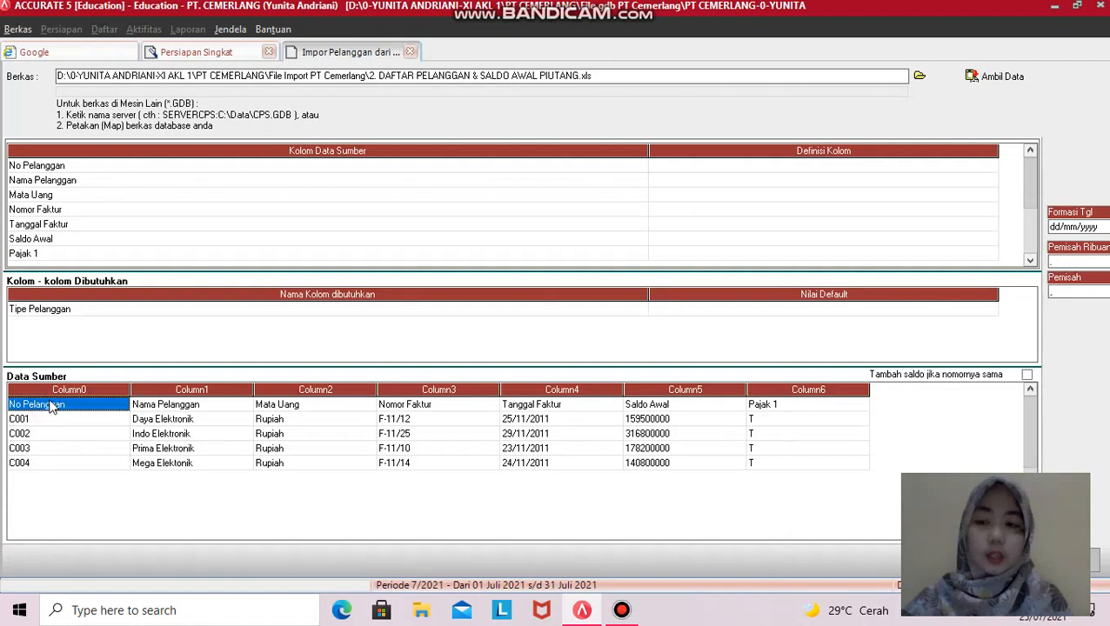
right_click(49, 411)
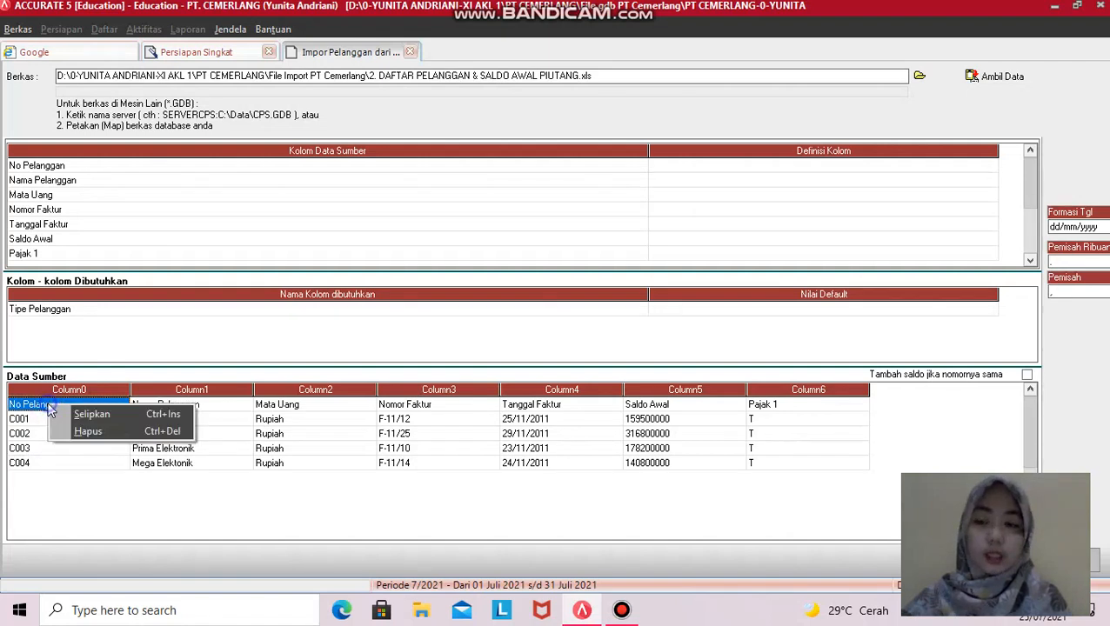
left_click(81, 435)
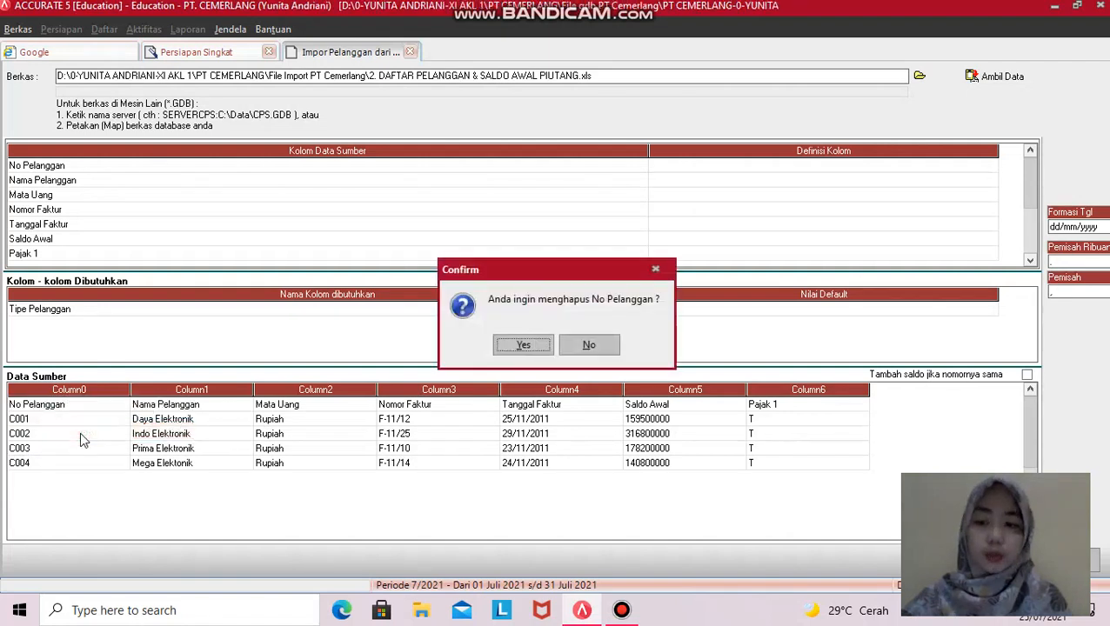
left_click(518, 345)
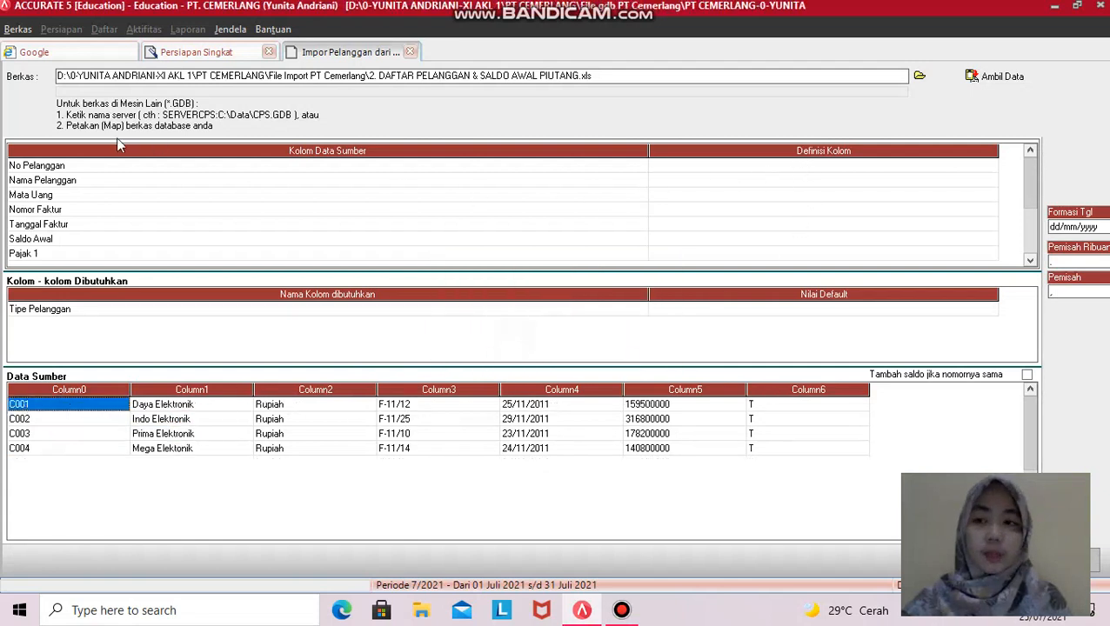
- Map No Pelanggan to No. Pelanggan and Nama Pelanggan to Nama Pelanggan
left_click(979, 166)
left_click(991, 166)
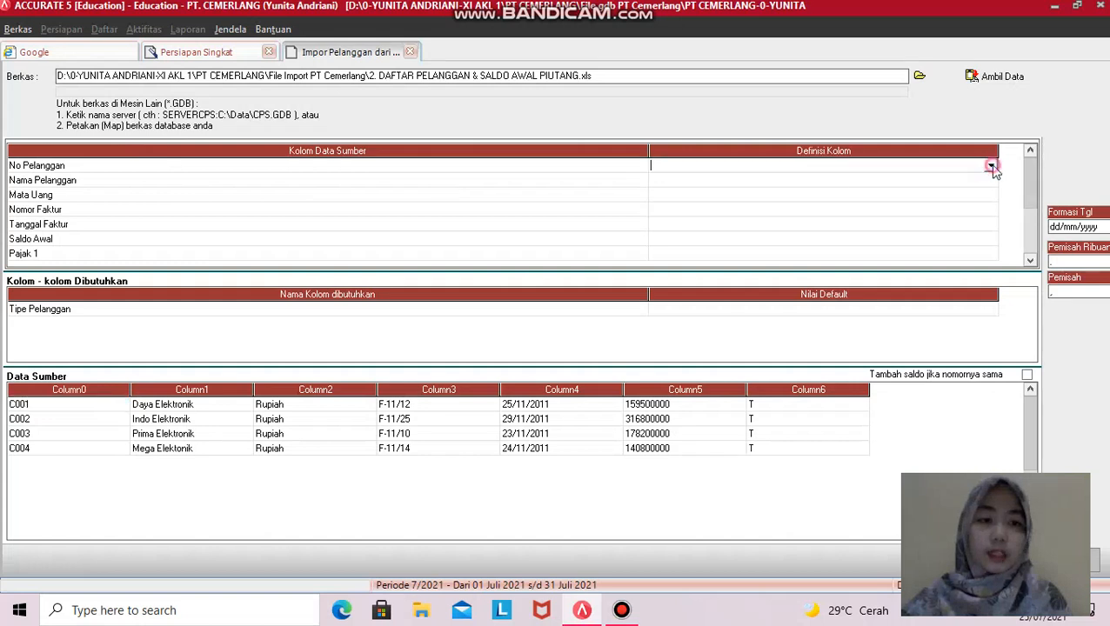
left_click(991, 166)
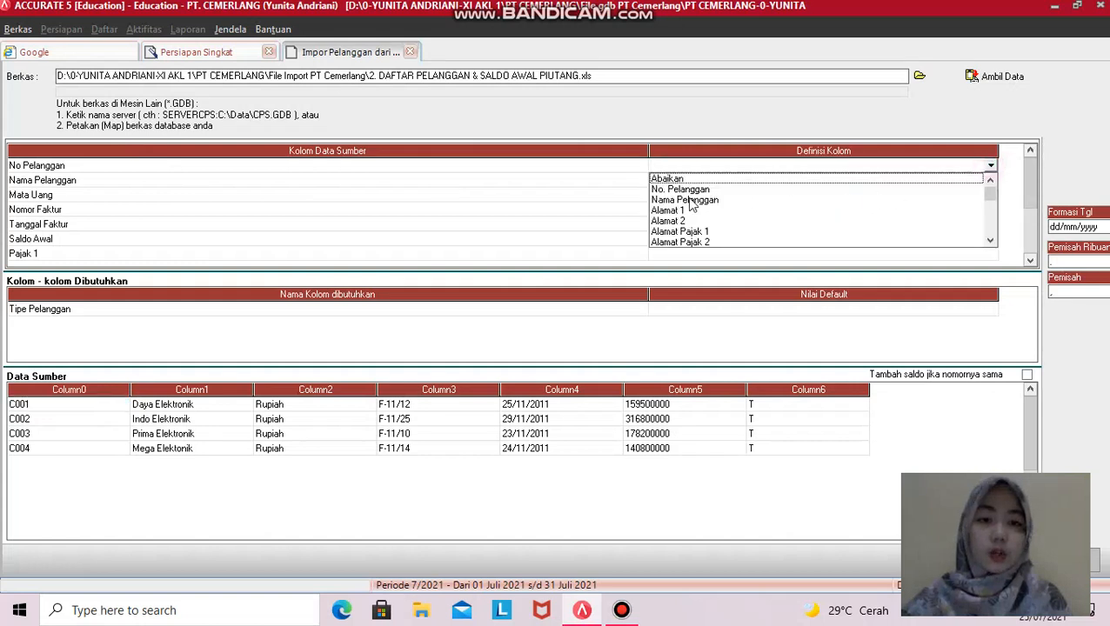
left_click(687, 189)
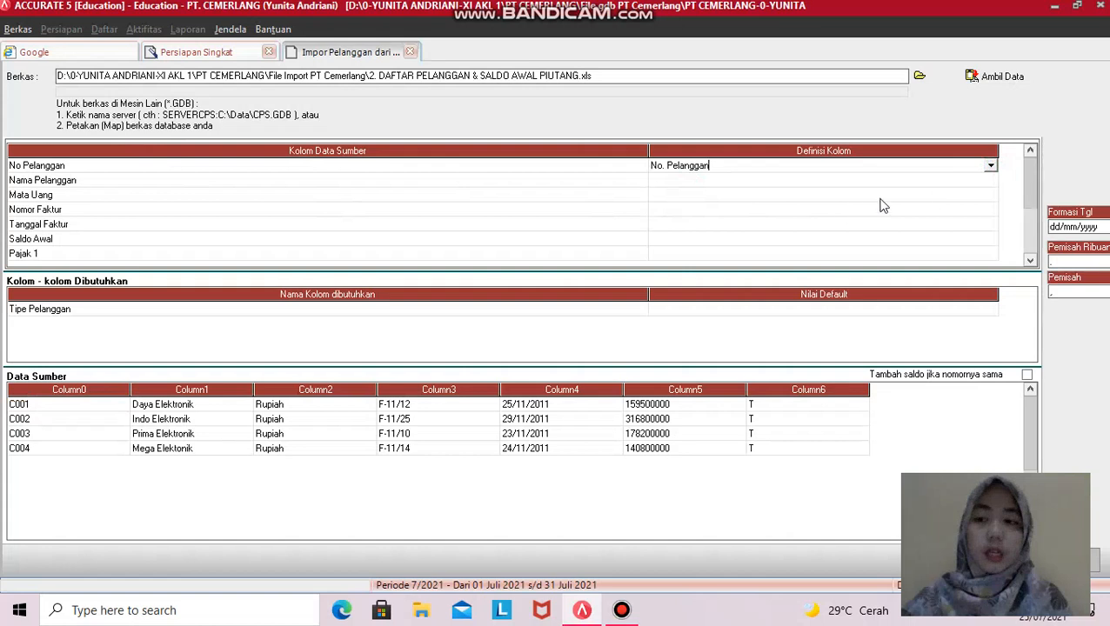
left_click(992, 180)
left_click(992, 180)
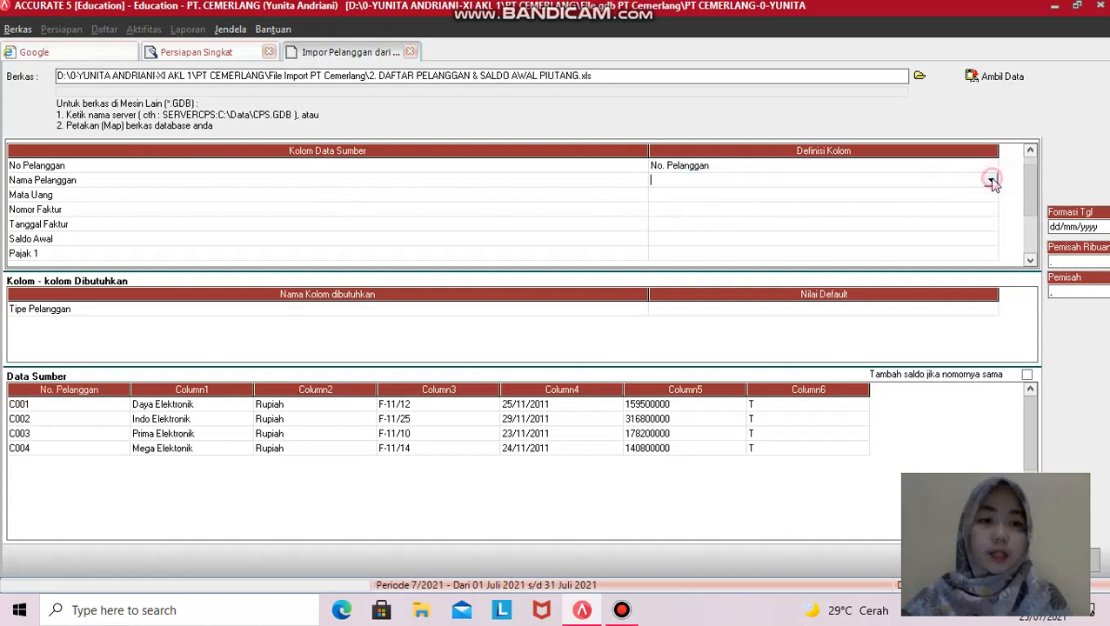
left_click(992, 180)
left_click(693, 204)
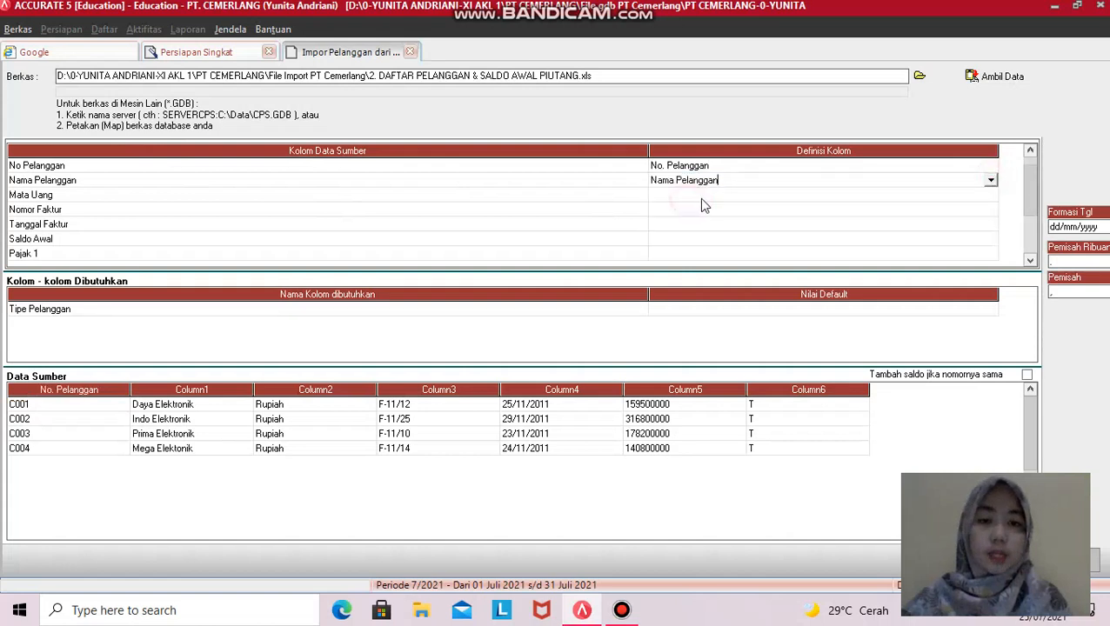
- Map the Mata Uang source column to the Mata Uang field
left_click(987, 199)
left_click(989, 199)
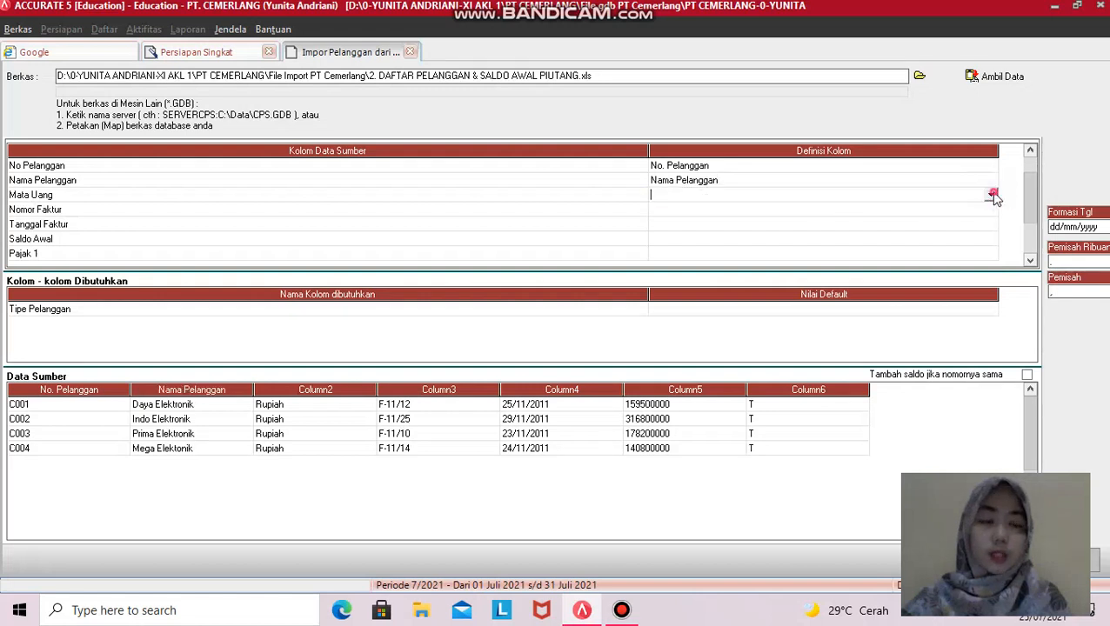
left_click(991, 194)
left_click(709, 257)
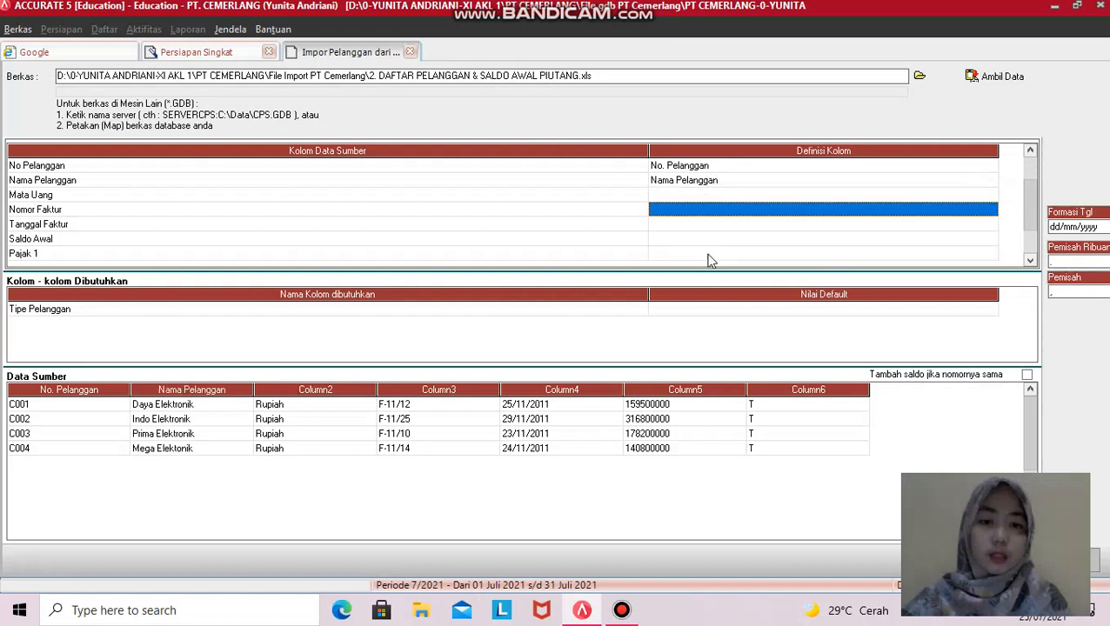
left_click(993, 197)
left_click(992, 196)
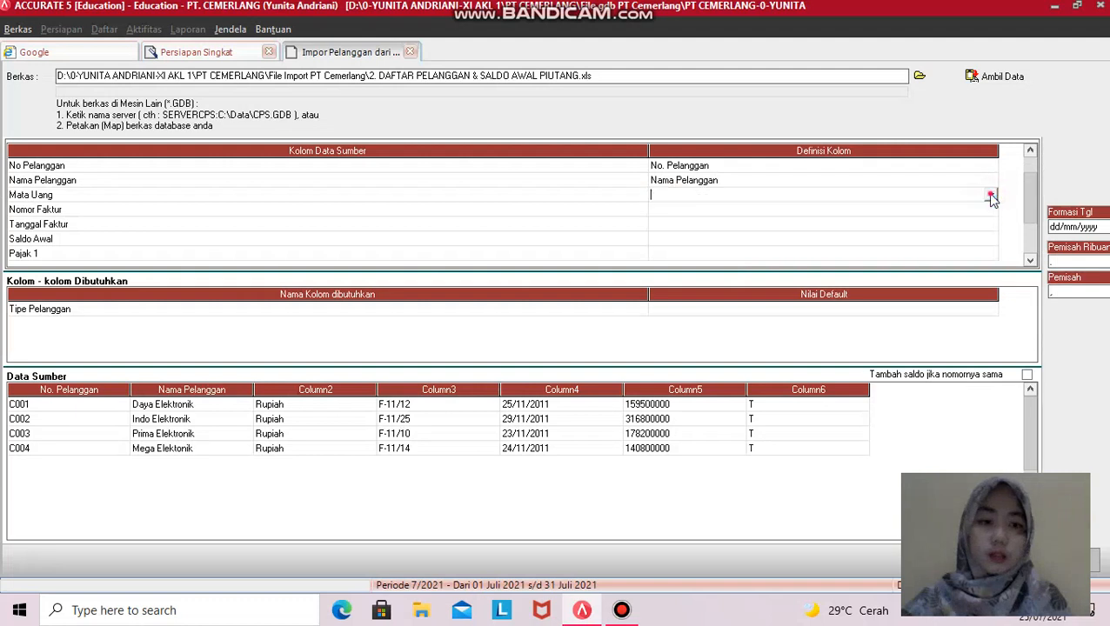
left_click(991, 196)
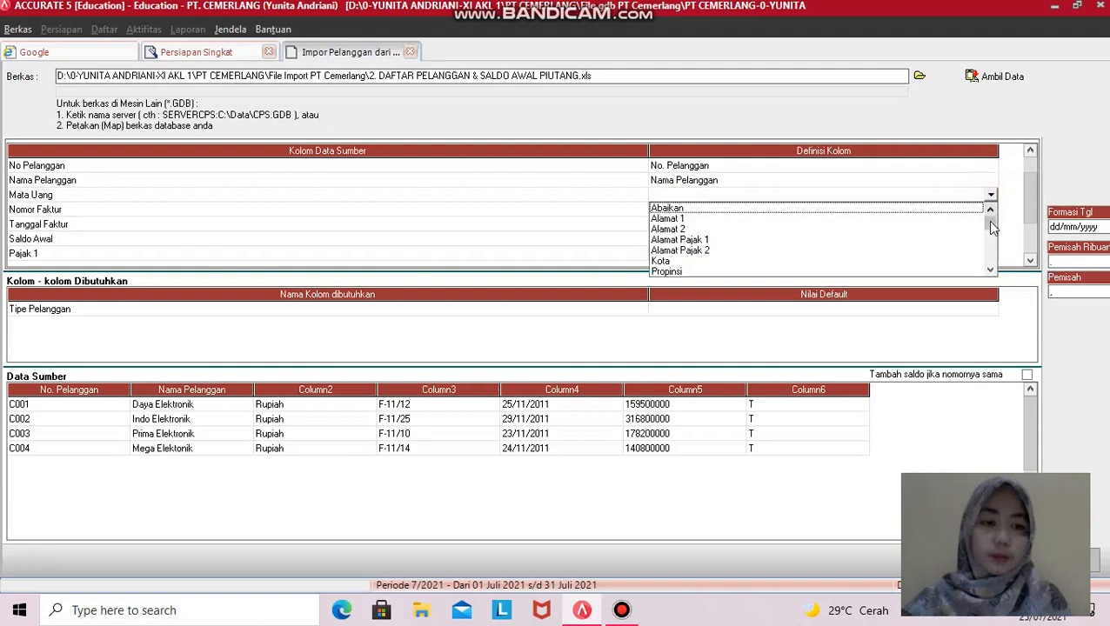
left_click_drag(992, 226, 992, 233)
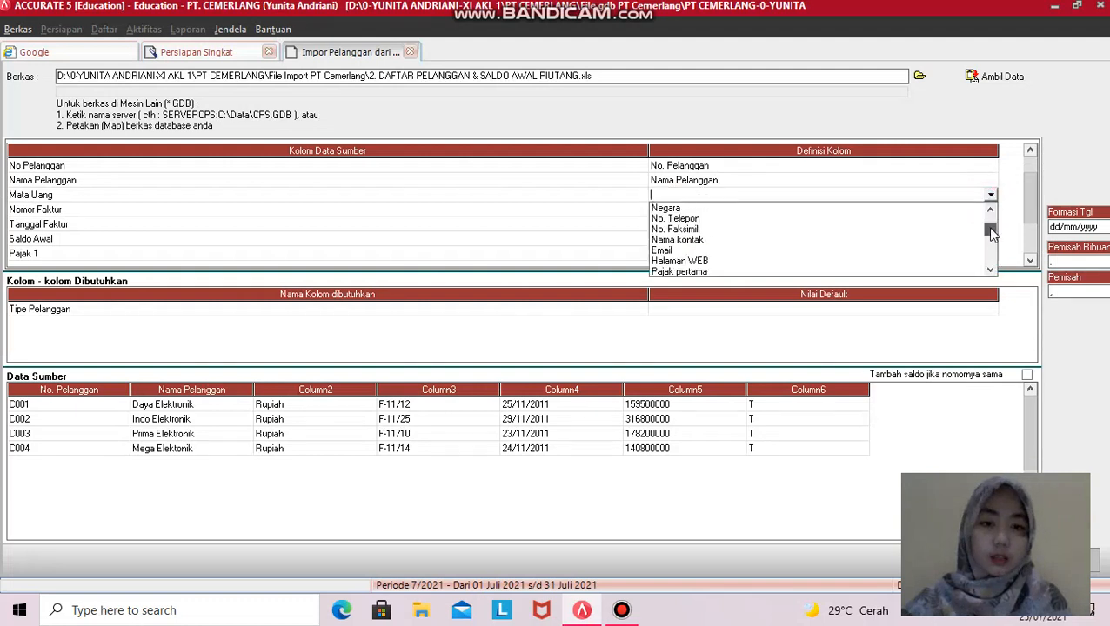
left_click(994, 268)
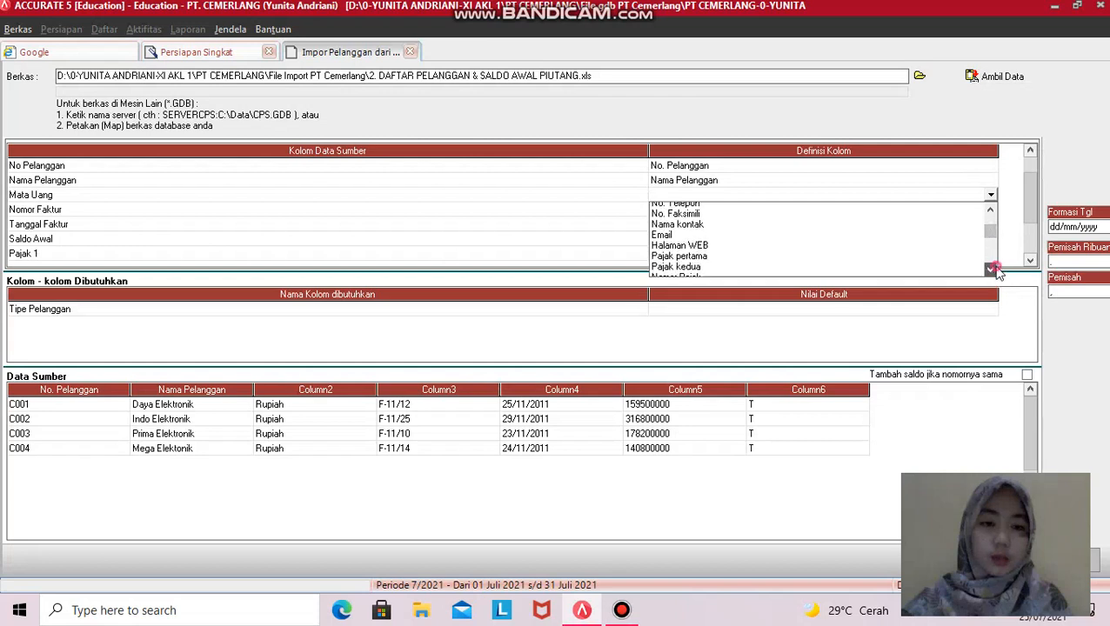
left_click(990, 268)
left_click(991, 269)
left_click(991, 269)
left_click(990, 268)
scroll(813, 240, "down", 3)
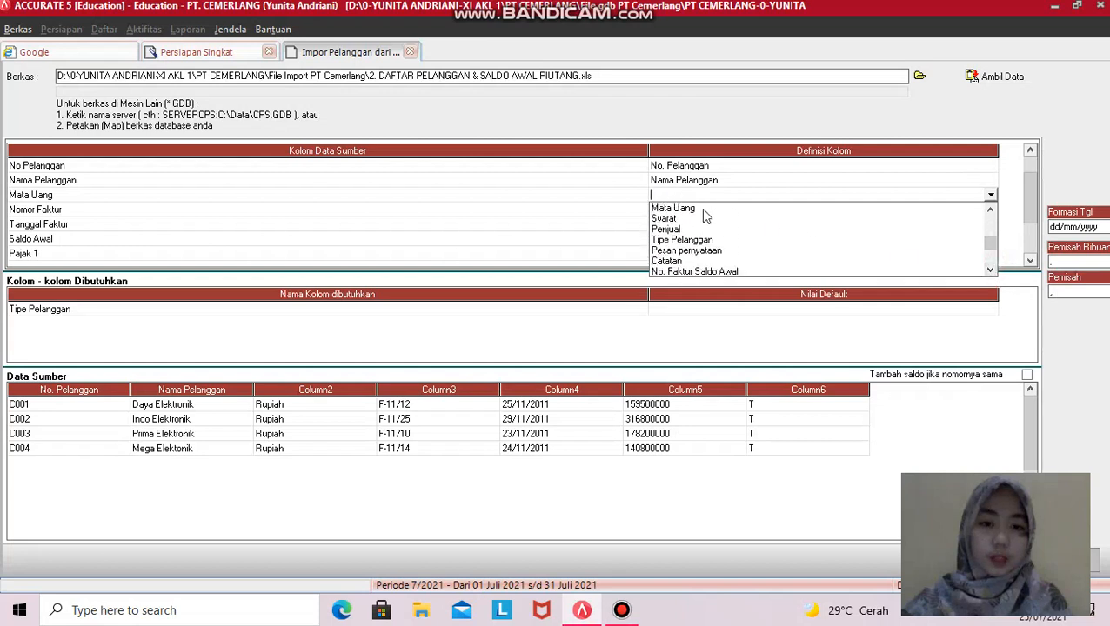
left_click(696, 213)
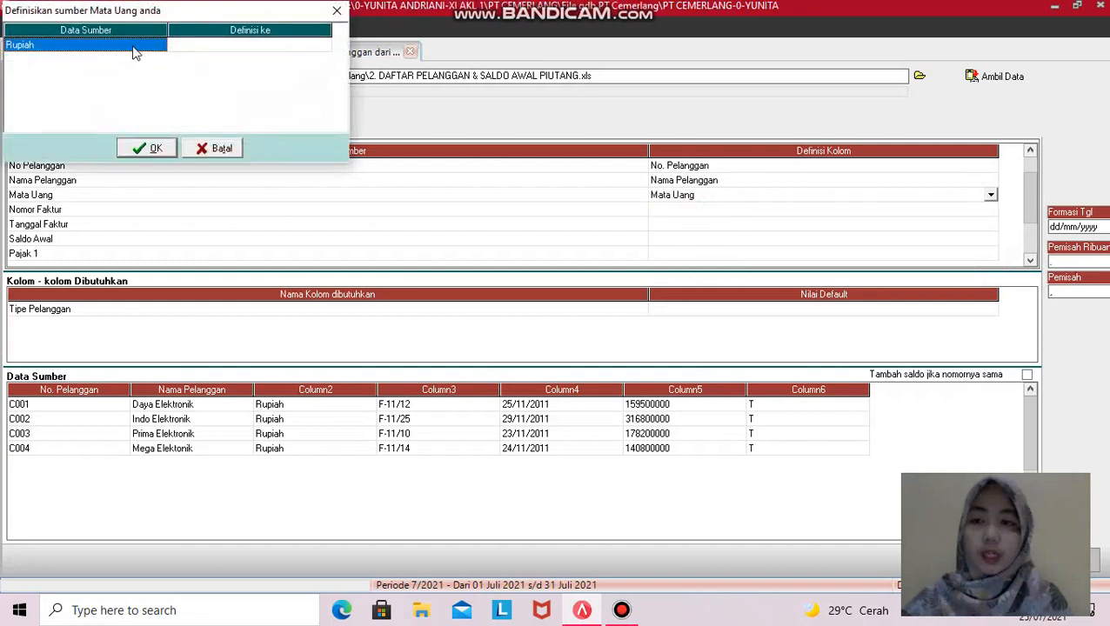
- Define the source currency Rupiah as Rupiah and confirm
left_click(202, 42)
left_click(204, 41)
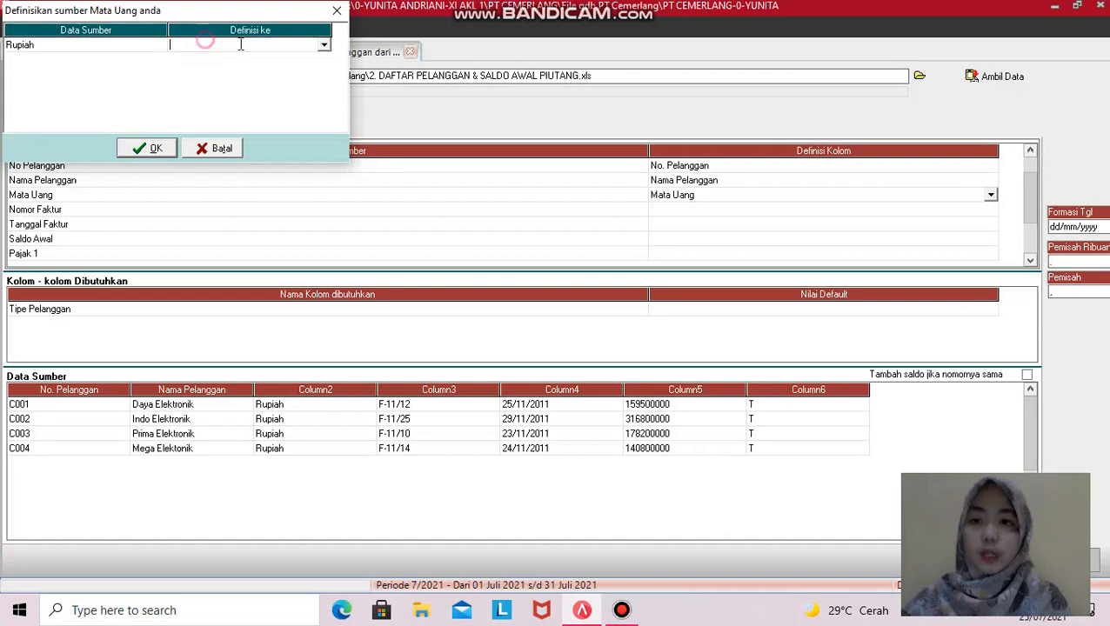
left_click(324, 44)
left_click(252, 57)
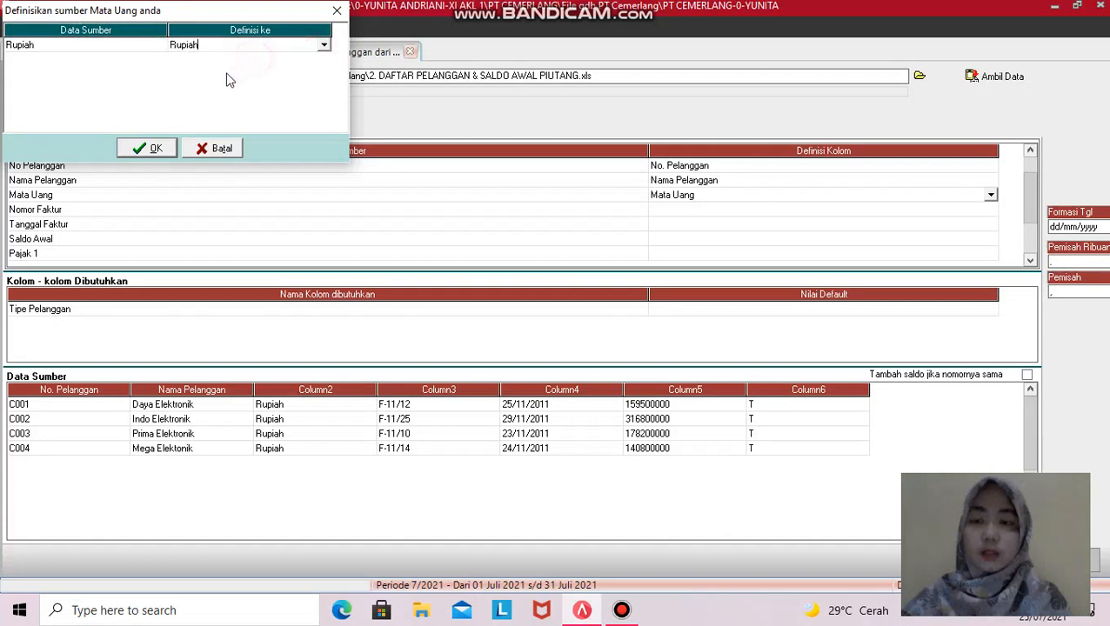
left_click(146, 149)
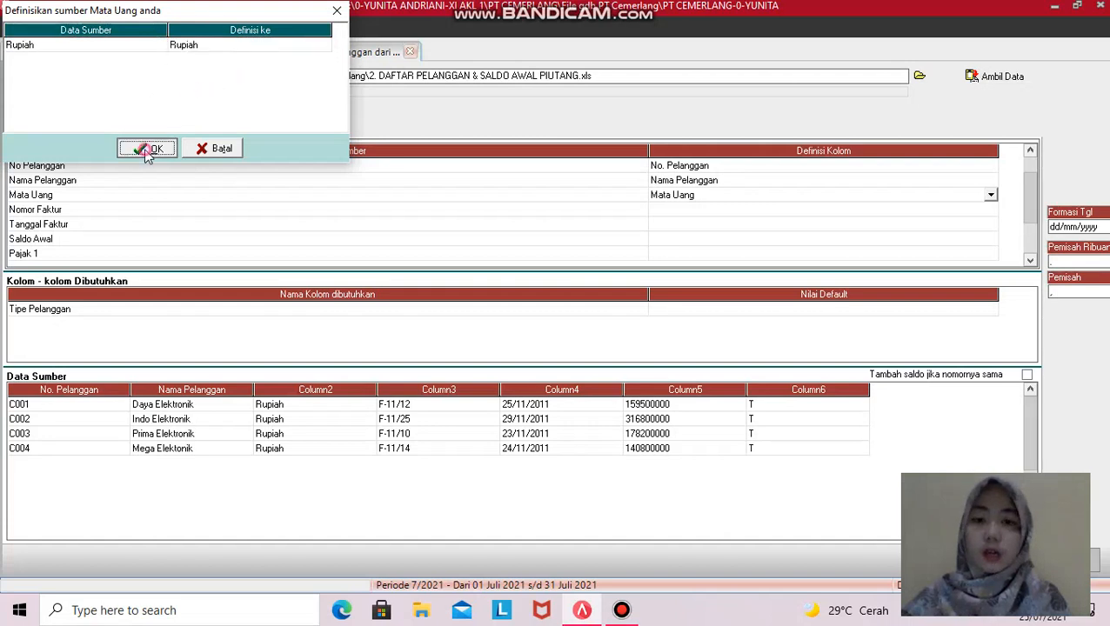
- Map the Nomor Faktur column to No. Faktur Saldo Awal
left_click(991, 211)
left_click(989, 210)
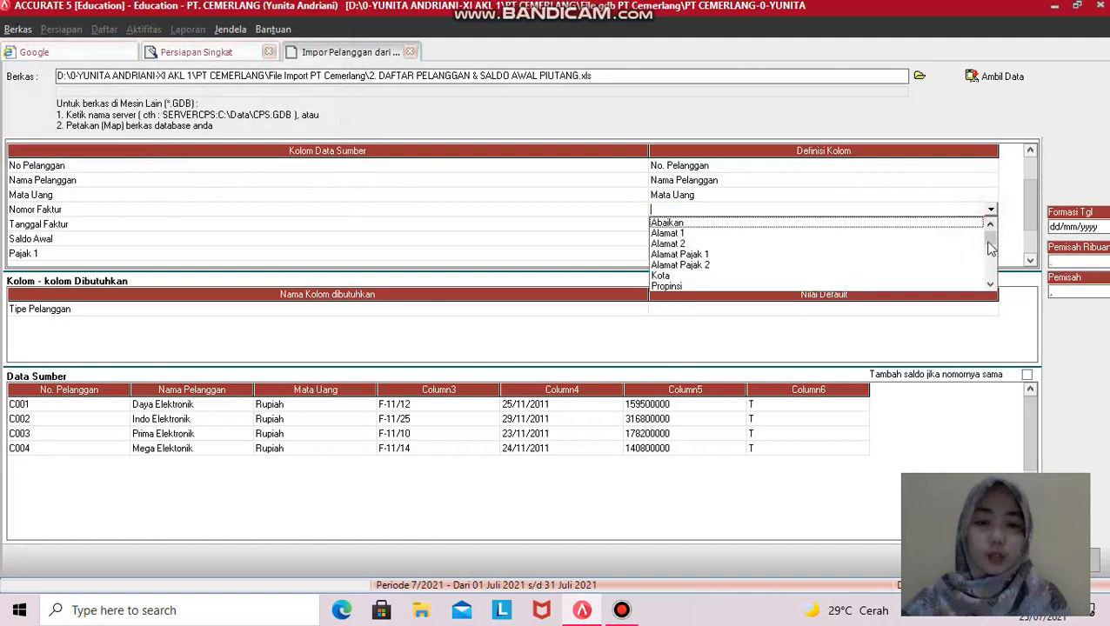
left_click(989, 284)
left_click(990, 284)
left_click(989, 284)
left_click(989, 285)
left_click(989, 284)
left_click(990, 284)
left_click(990, 284)
left_click(990, 284)
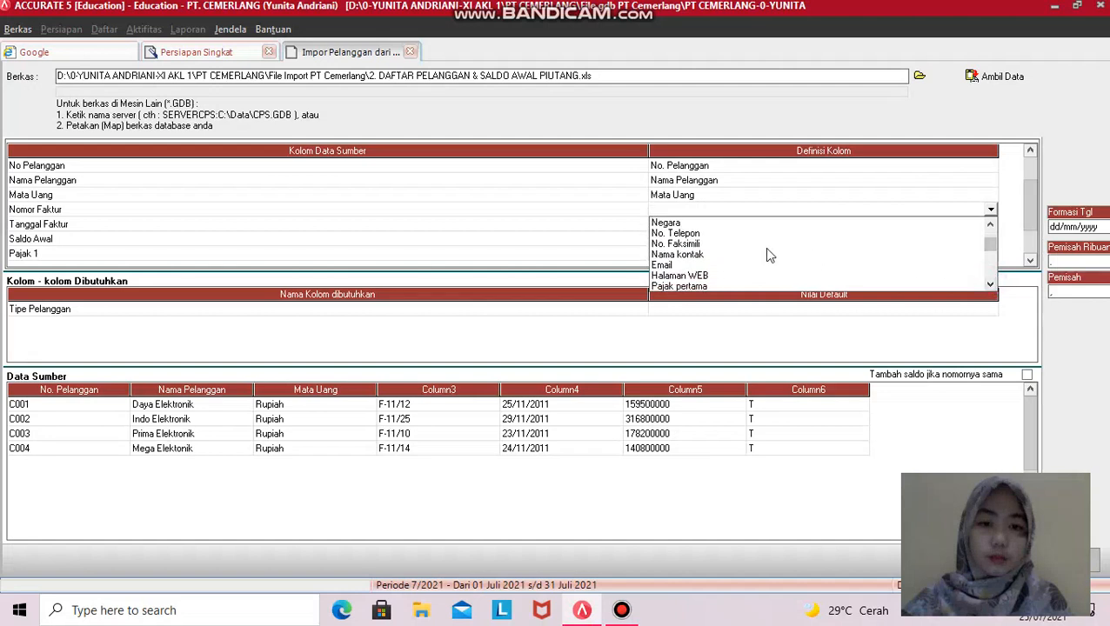
left_click(990, 285)
left_click(990, 285)
left_click(990, 284)
left_click(992, 285)
left_click(992, 285)
left_click(991, 286)
left_click(991, 286)
left_click(992, 286)
left_click(991, 285)
left_click(992, 285)
left_click(991, 285)
left_click(991, 285)
left_click(990, 285)
left_click(991, 285)
left_click(991, 286)
left_click(990, 286)
left_click(993, 286)
left_click(993, 286)
left_click(991, 227)
left_click(991, 227)
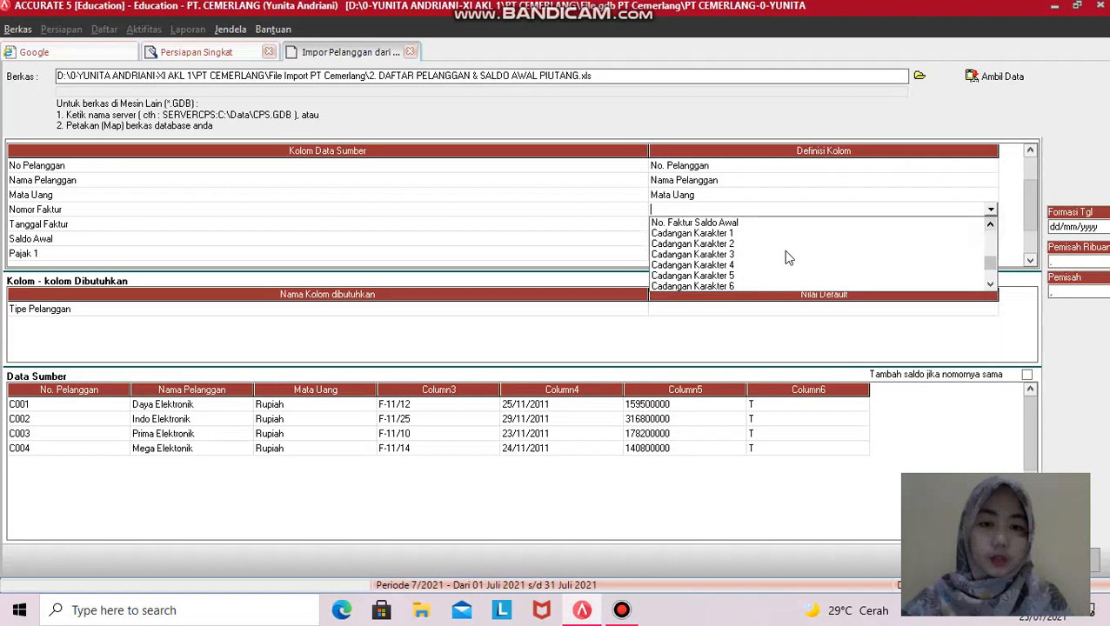
left_click(731, 224)
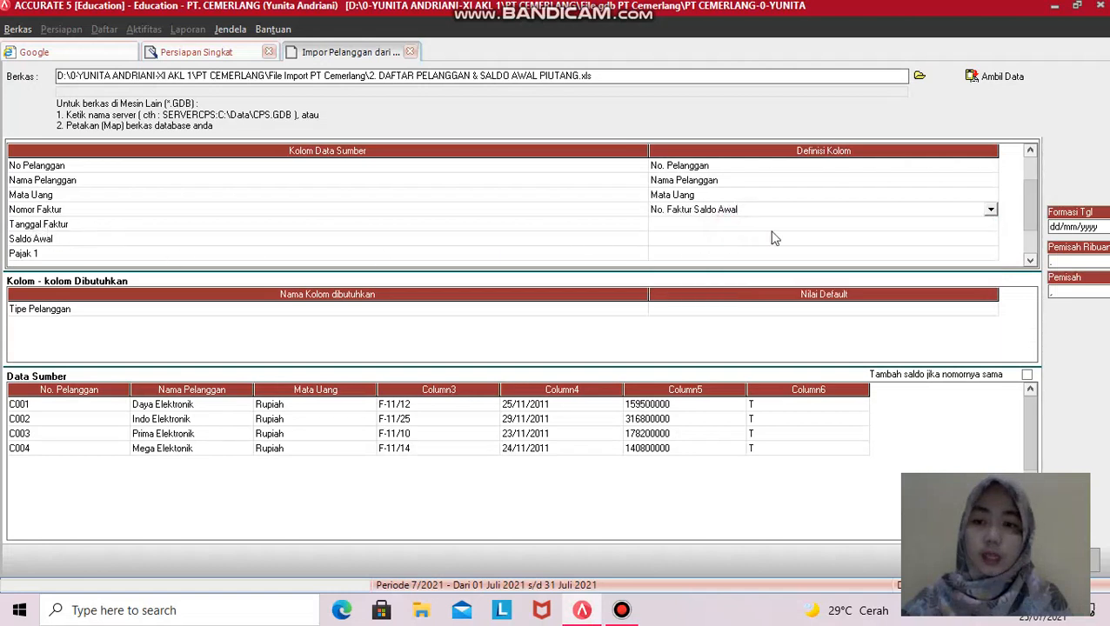
- Map the Tanggal Faktur column to Saldo per tgl
left_click(993, 225)
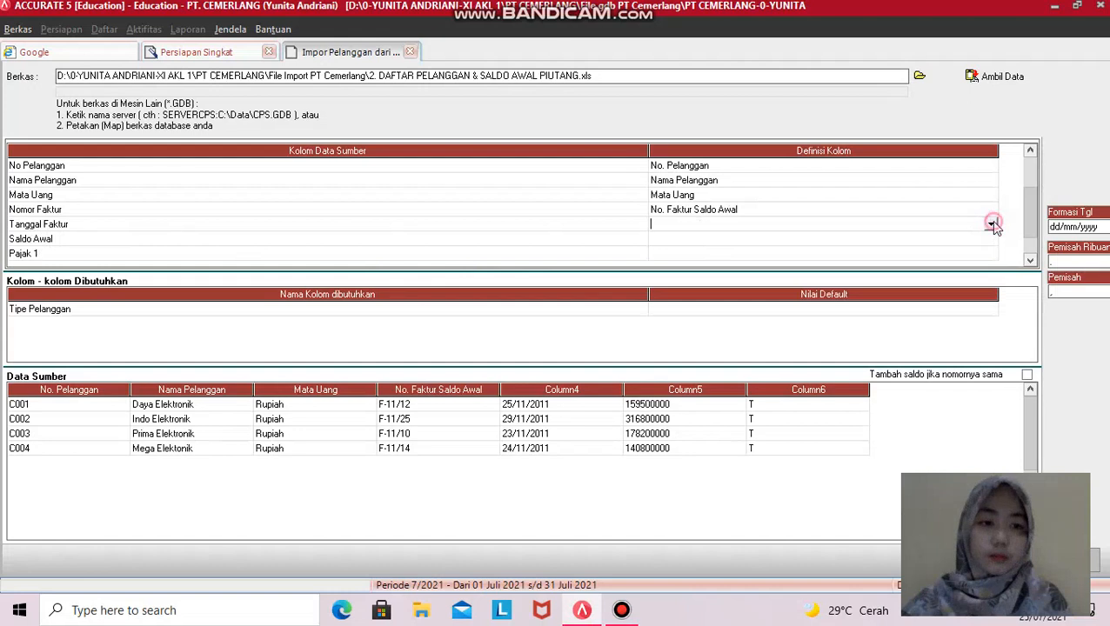
left_click(990, 224)
left_click(989, 298)
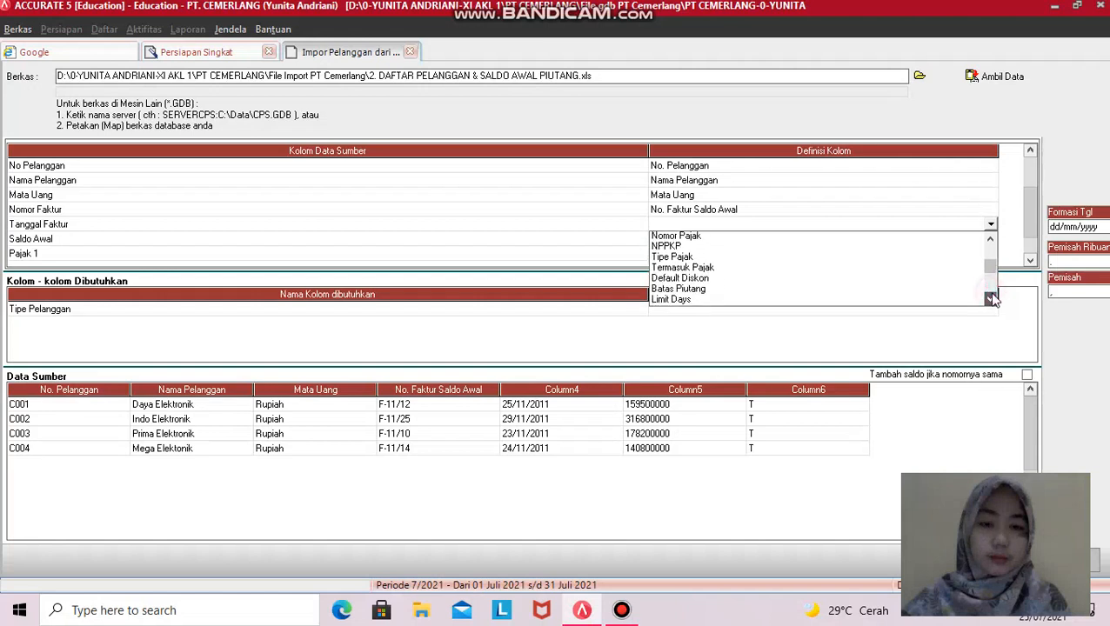
left_click(991, 298)
left_click(991, 299)
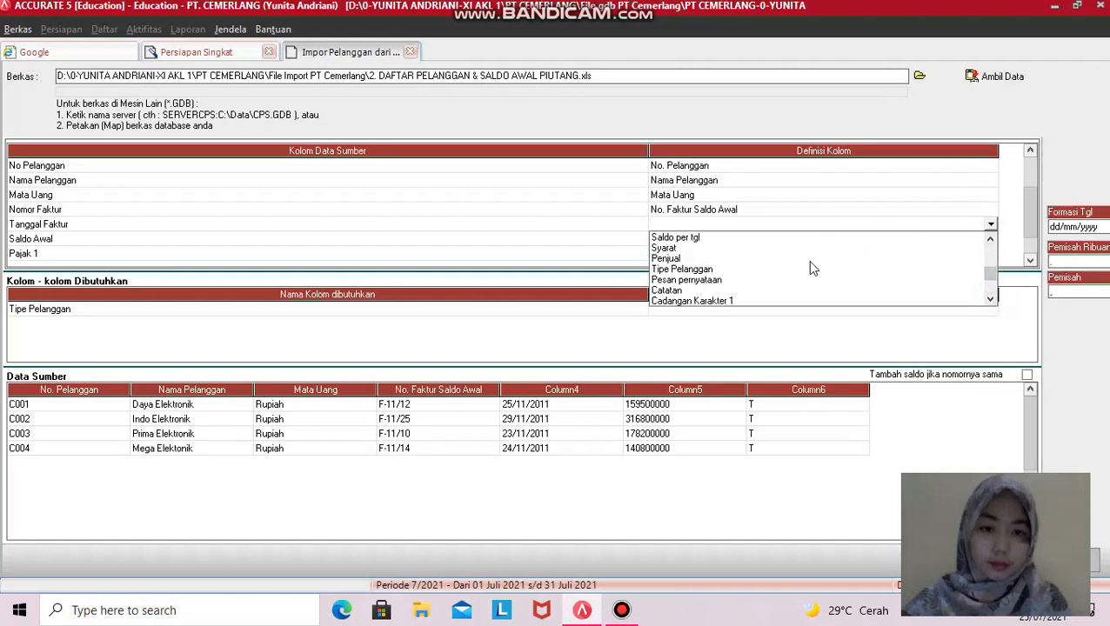
left_click(989, 298)
left_click(989, 298)
left_click(990, 299)
left_click(990, 299)
left_click(990, 299)
left_click(990, 299)
left_click(990, 299)
left_click(989, 242)
left_click(990, 242)
left_click(990, 242)
left_click(989, 242)
left_click(989, 242)
left_click(990, 242)
left_click(990, 242)
left_click(989, 241)
left_click(989, 240)
left_click(990, 240)
left_click(989, 240)
left_click(989, 240)
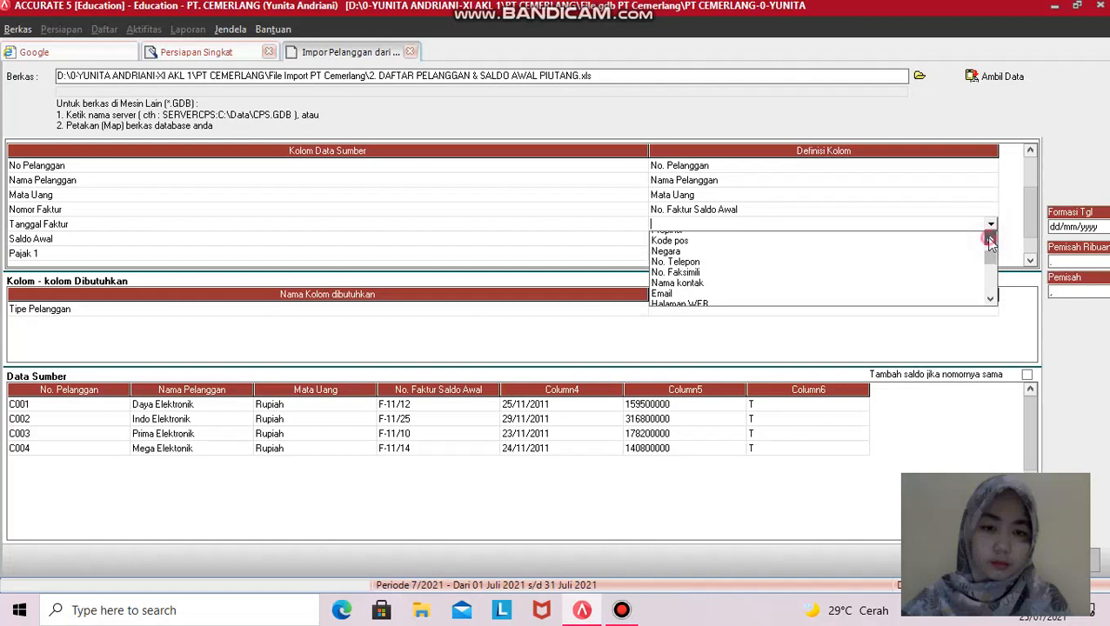
left_click(989, 242)
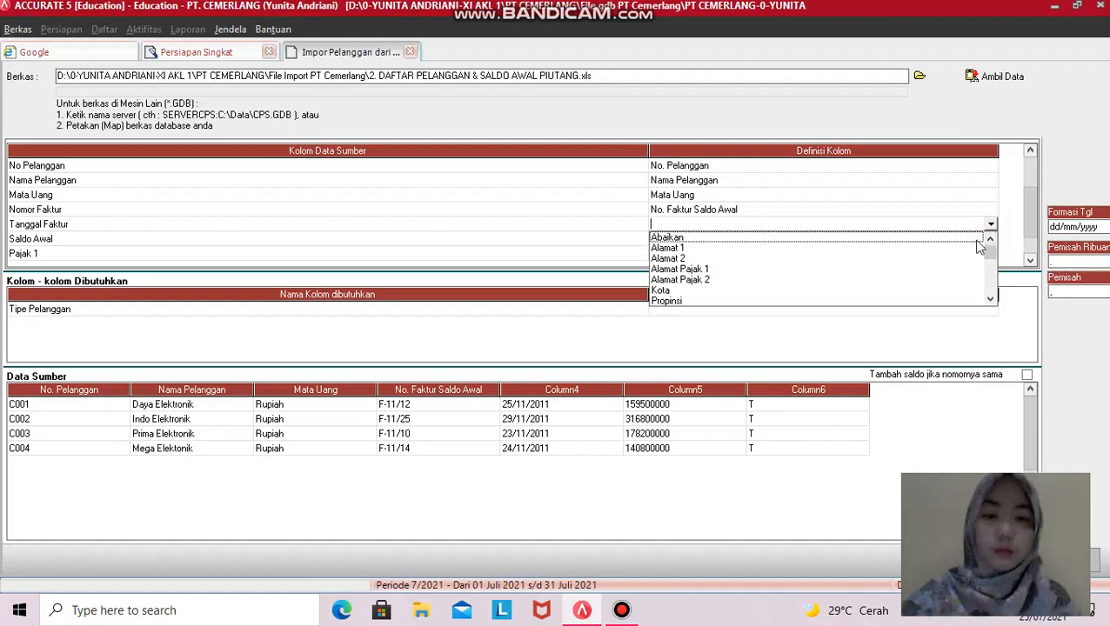
left_click(991, 298)
left_click(990, 298)
left_click(990, 299)
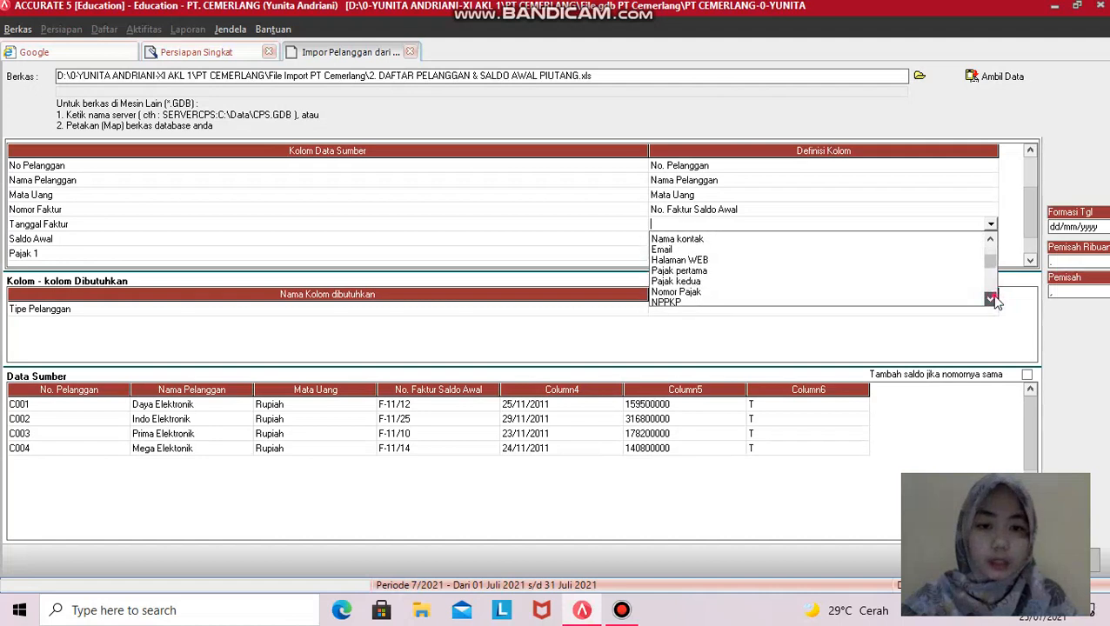
left_click(991, 299)
left_click(680, 268)
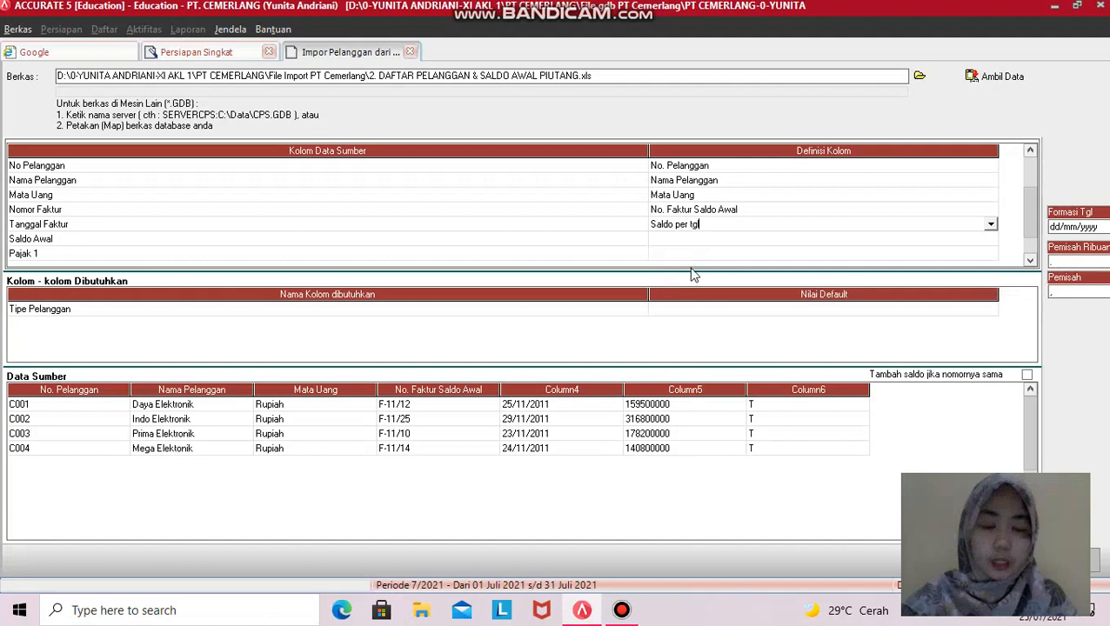
- Map the Saldo Awal column to the Saldo Awal opening balance field
left_click(982, 241)
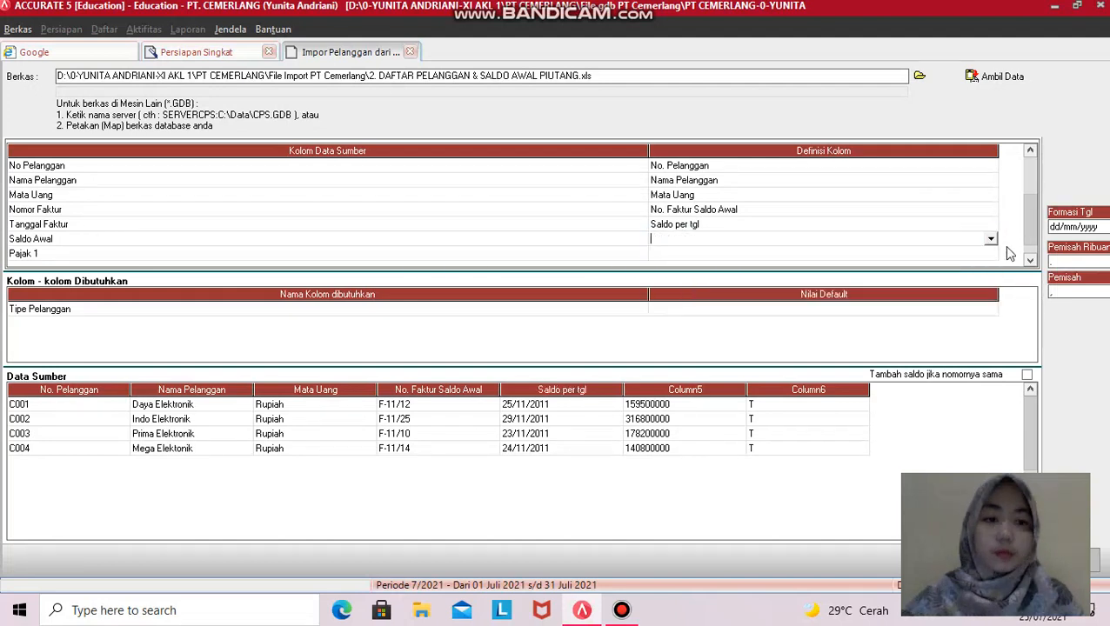
left_click(990, 240)
left_click(990, 313)
left_click(990, 313)
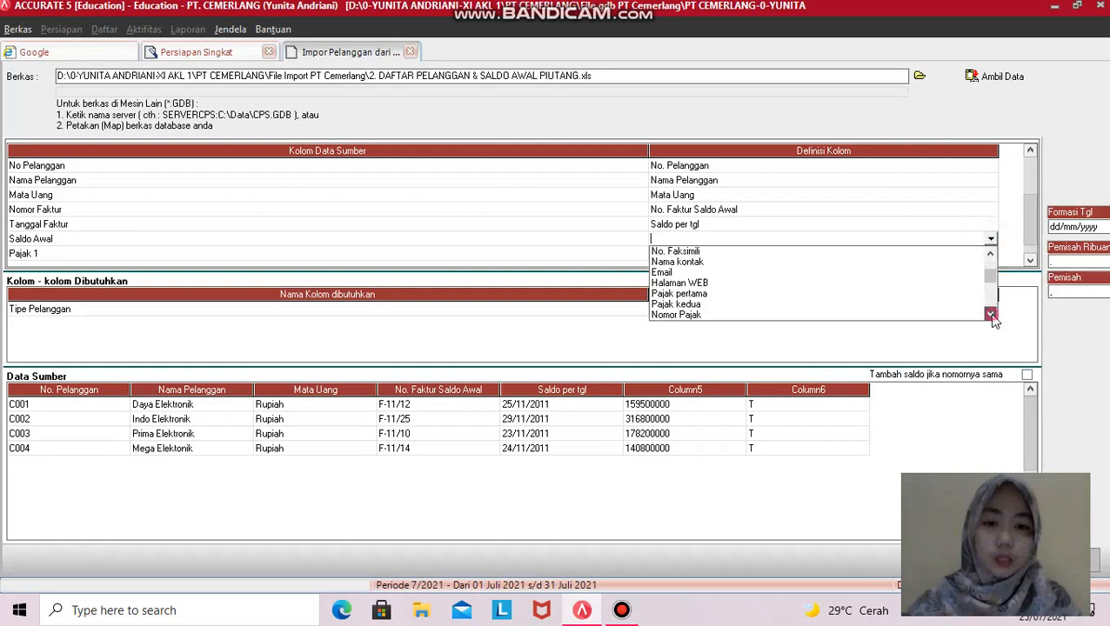
left_click(991, 313)
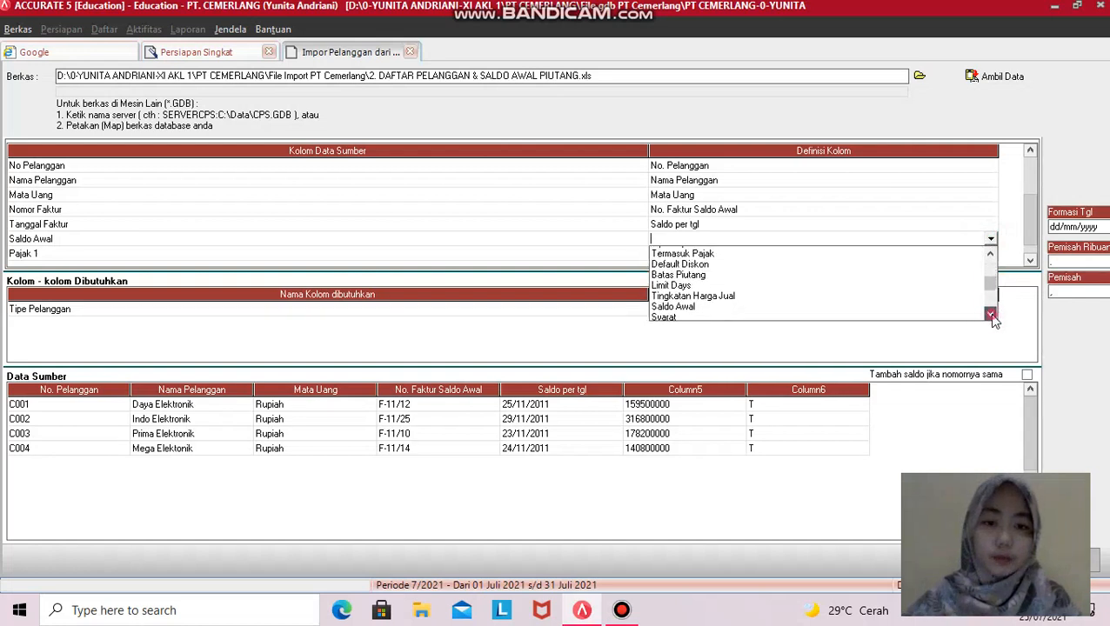
left_click(683, 252)
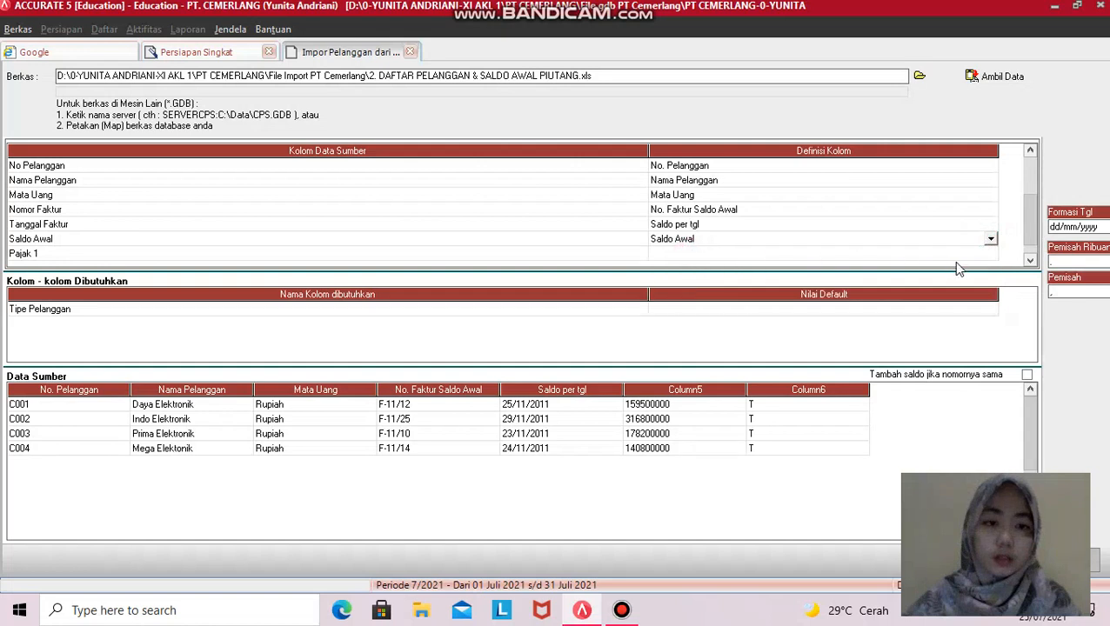
- Map the Pajak 1 column to Pajak pertama
left_click(985, 254)
left_click(988, 255)
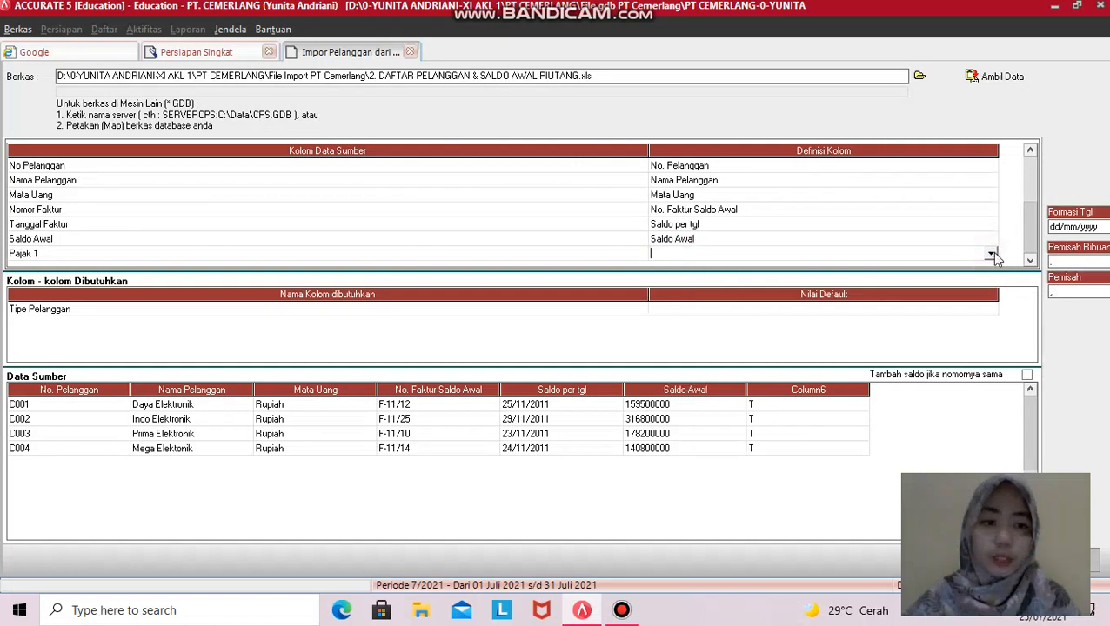
left_click(990, 253)
left_click(990, 331)
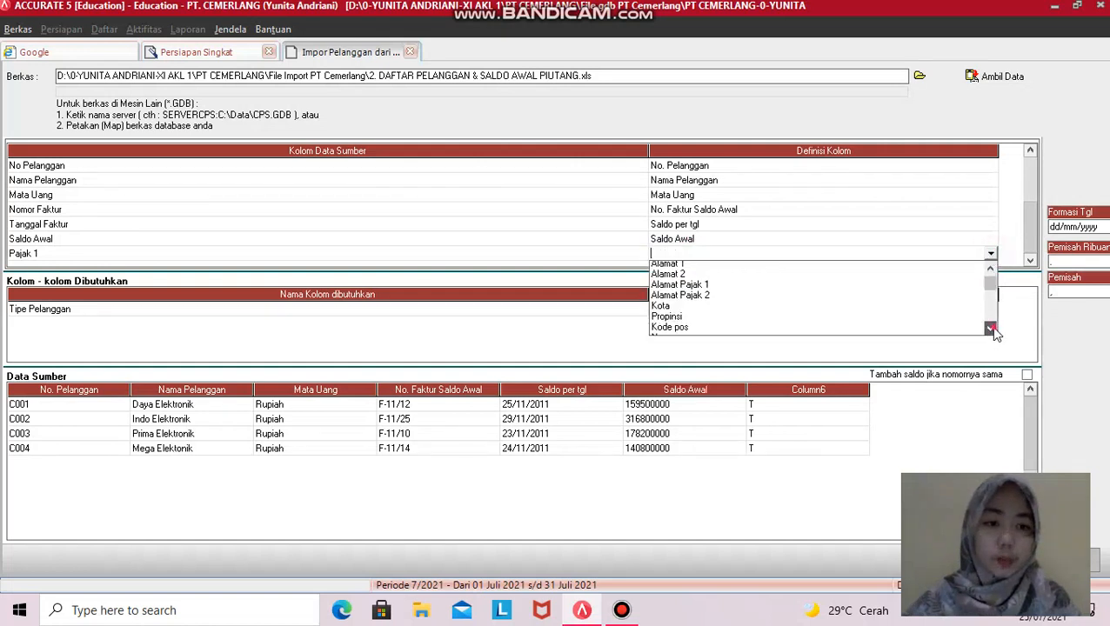
left_click(990, 329)
left_click(991, 330)
left_click(990, 330)
left_click(989, 267)
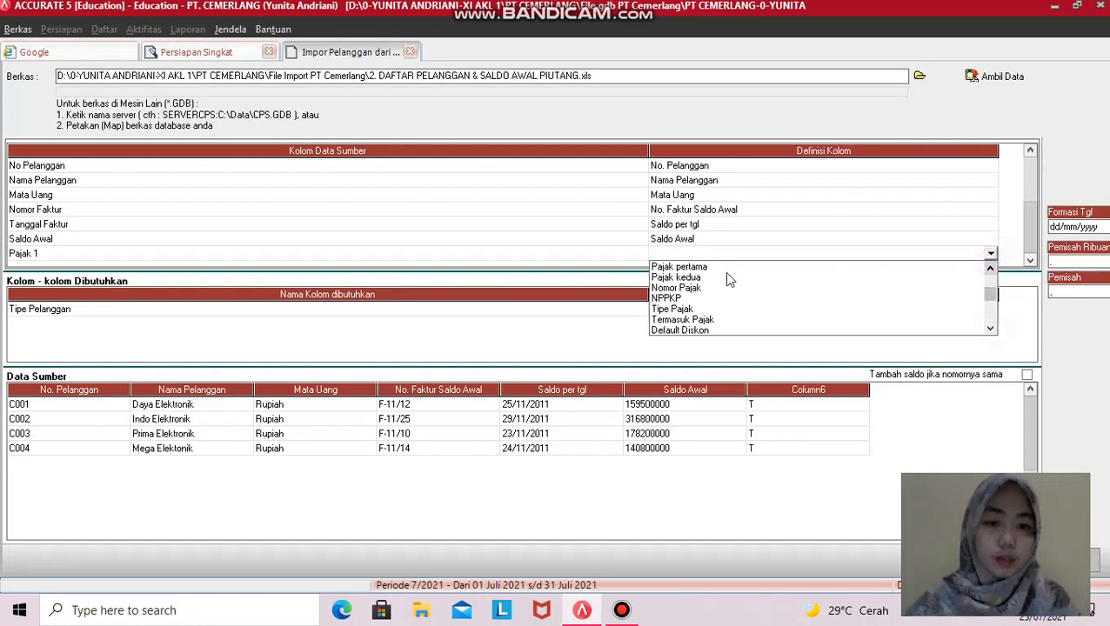
left_click(693, 266)
- Define source tax code T as PPN and confirm, then open the default Tipe Pelanggan choices
left_click(271, 45)
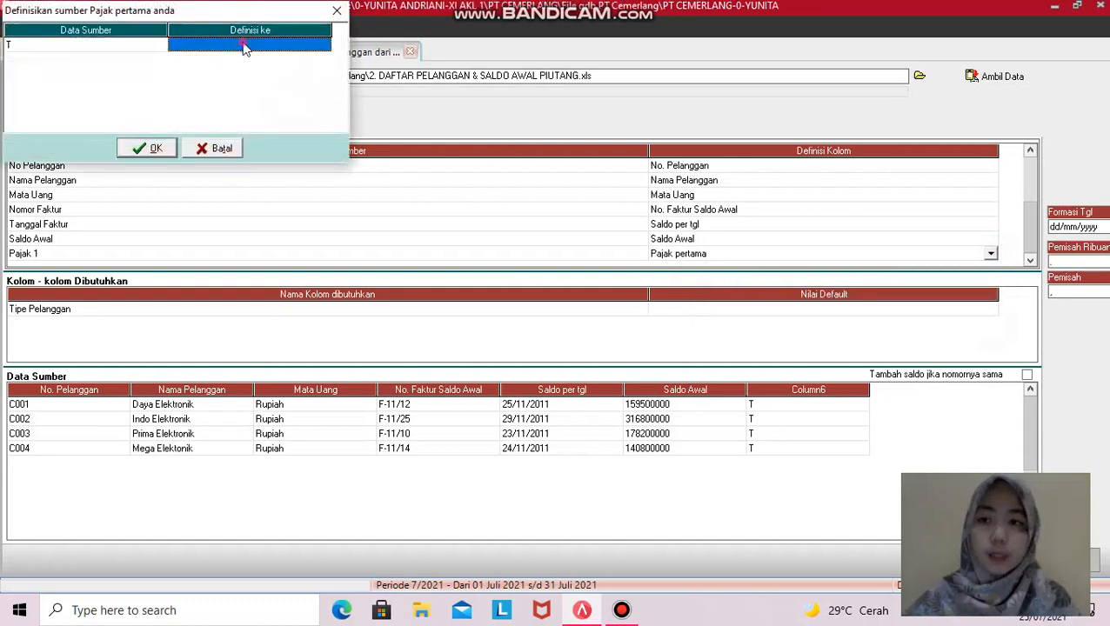
left_click(323, 45)
left_click(267, 57)
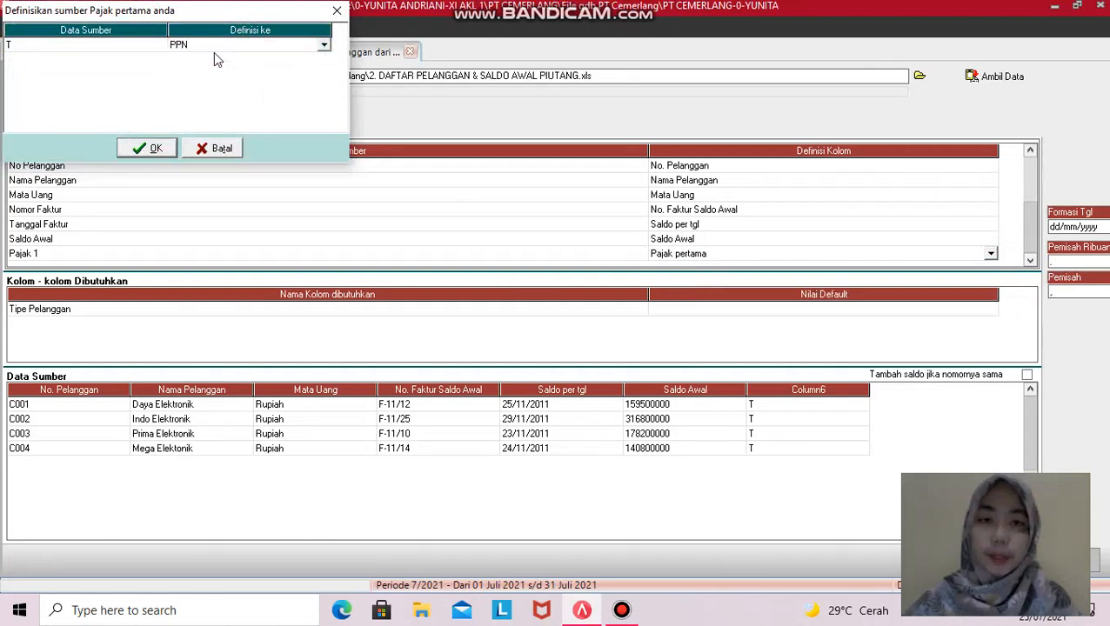
left_click(323, 44)
left_click(267, 57)
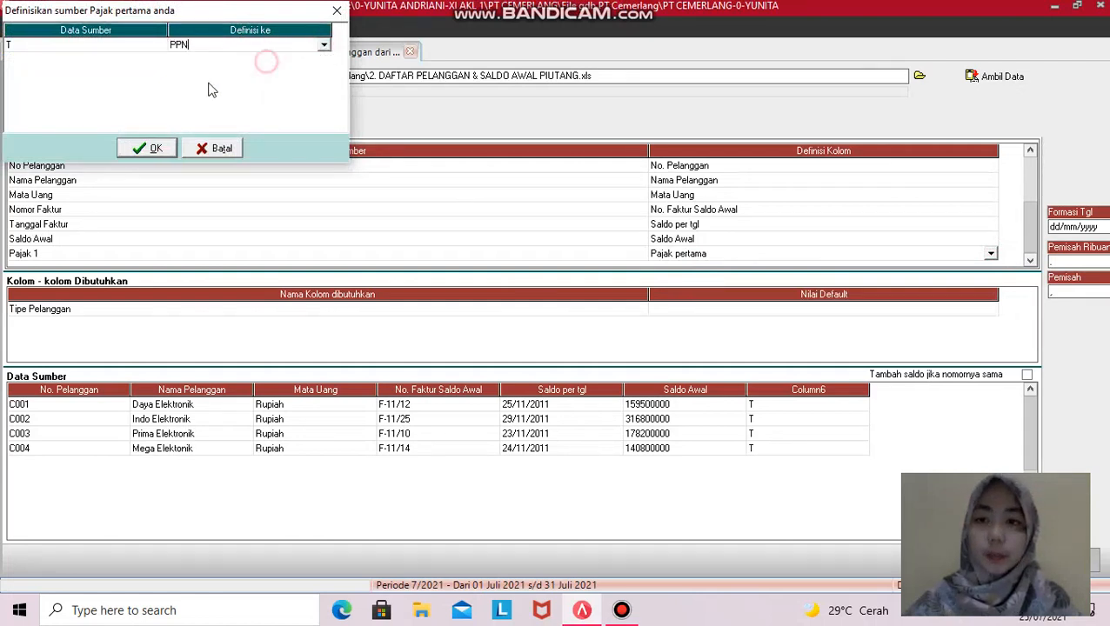
left_click(148, 147)
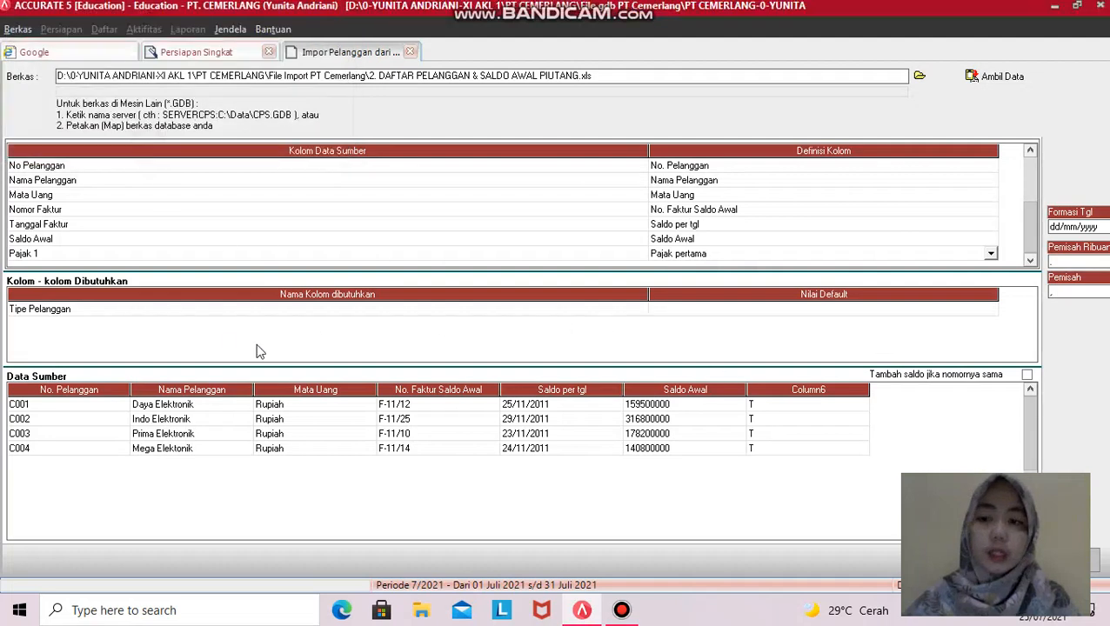
left_click(941, 309)
left_click(974, 310)
left_click(991, 309)
- Set Umum as the default Tipe Pelanggan and import the customers: 4 imported, 0 failed
left_click(704, 322)
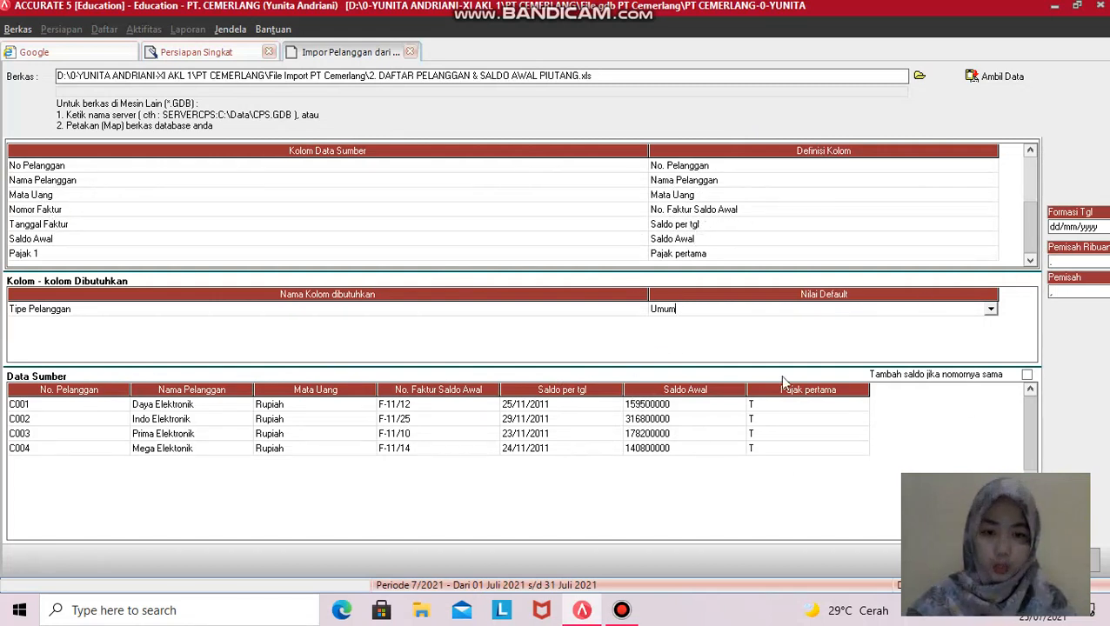
left_click(1062, 560)
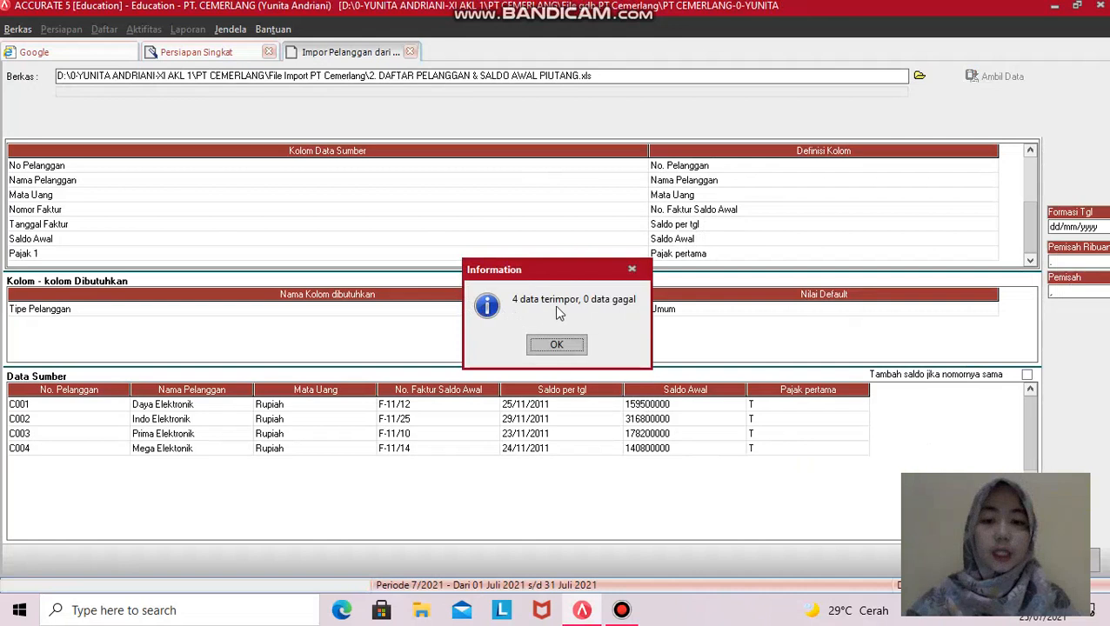
left_click(557, 344)
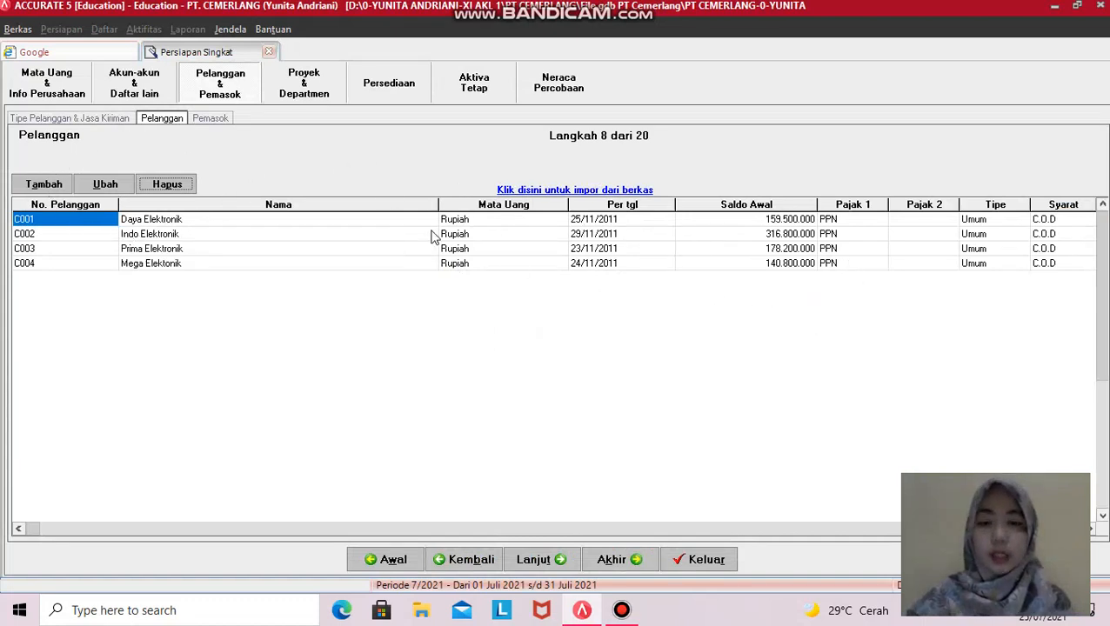
- After checking customers C001–C004, advance the wizard to step 9, Pemasok
left_click(533, 562)
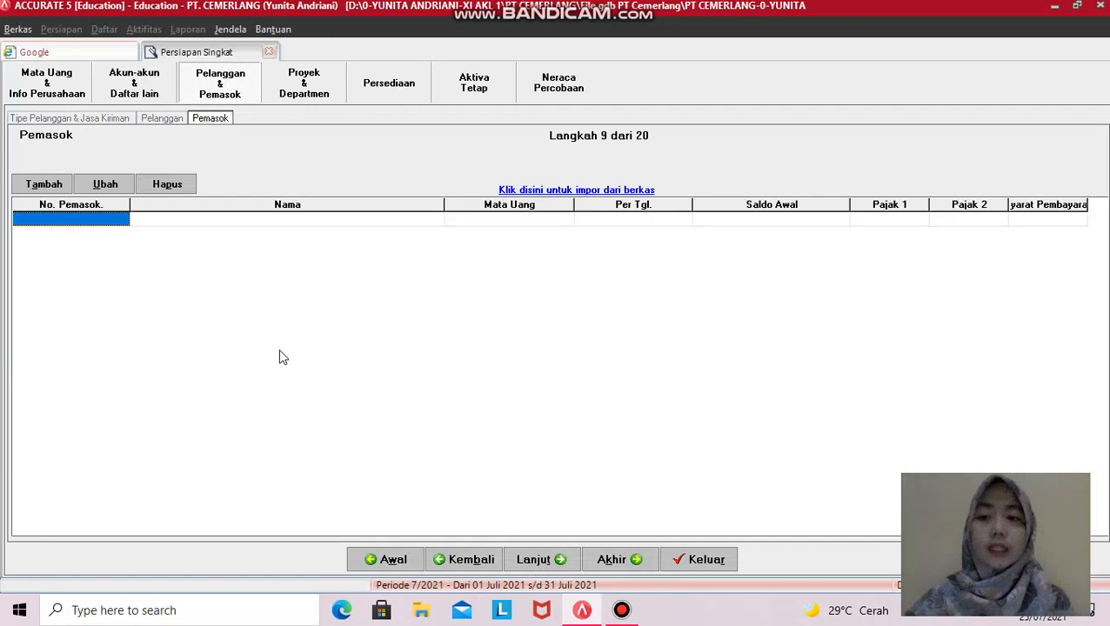
- Load '3. DAFTAR PEMASOK & SALDO AWAL HUTANG.xls' as an Excel (*.xls) file into Impor Pemasok
left_click(608, 191)
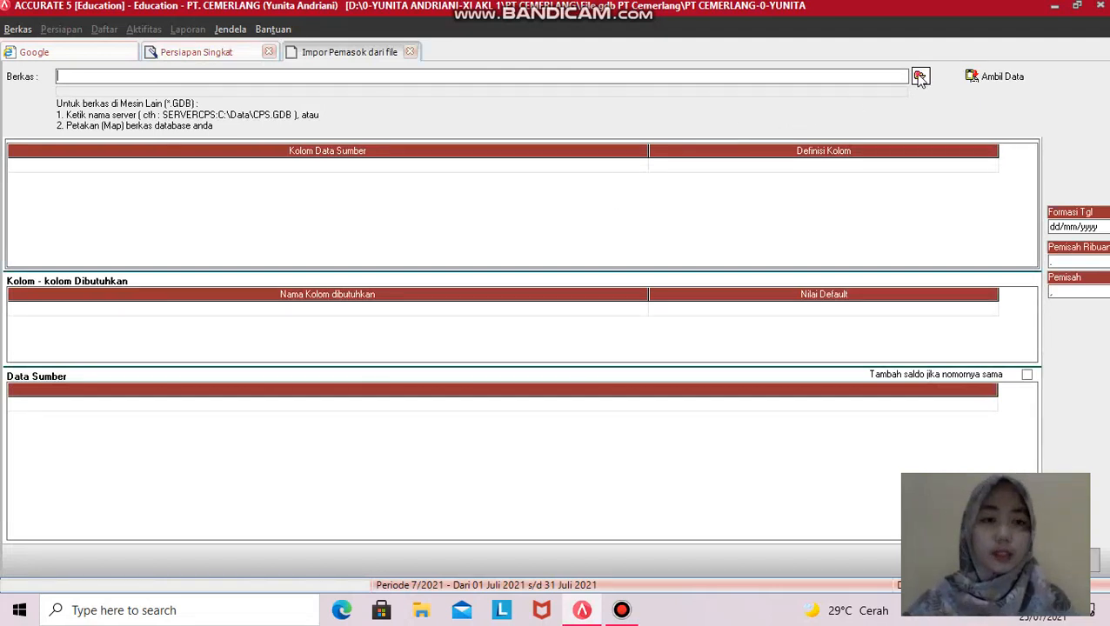
left_click(919, 77)
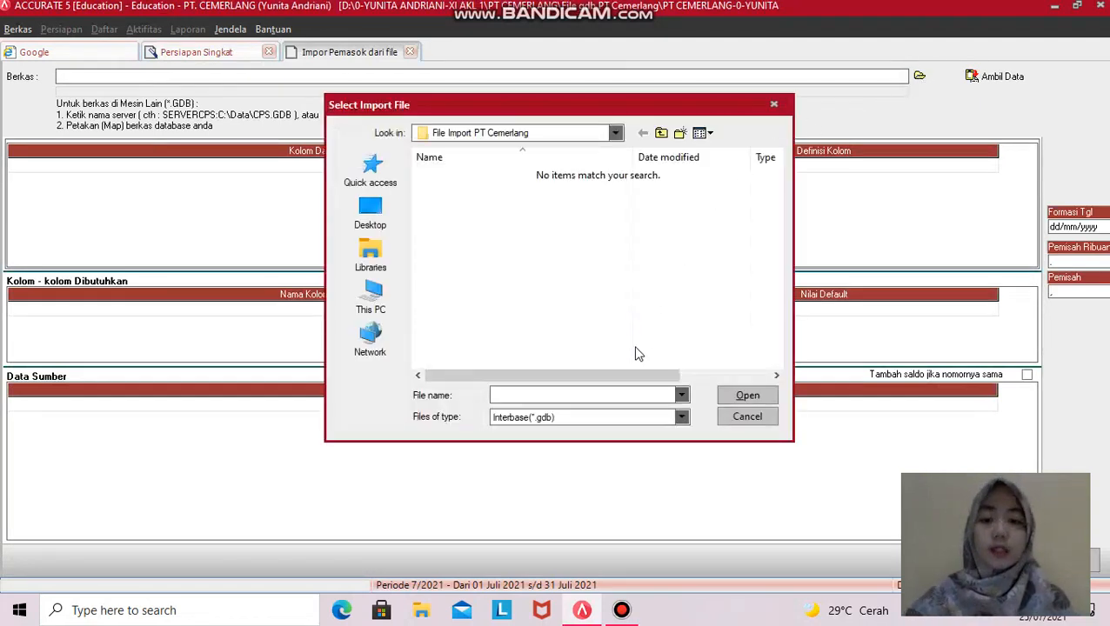
left_click(683, 419)
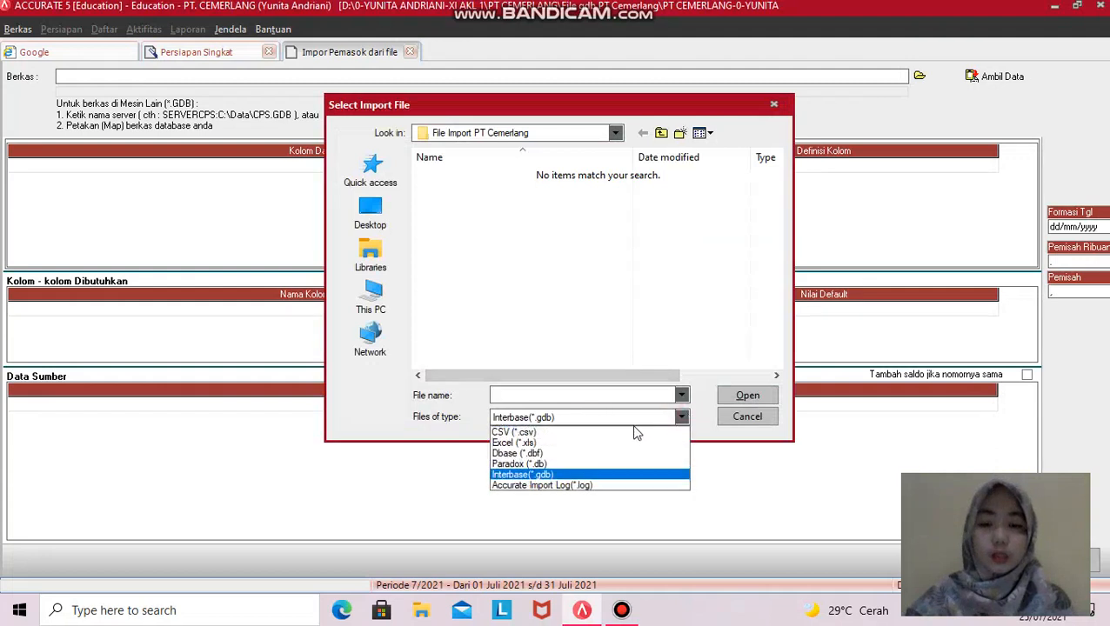
left_click(567, 442)
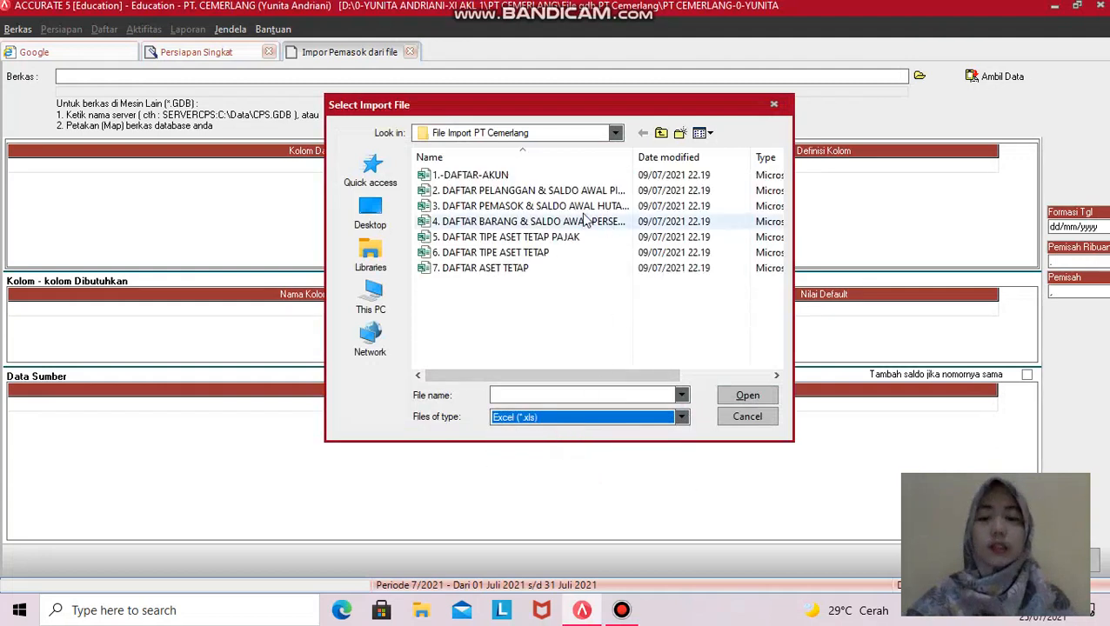
left_click(460, 211)
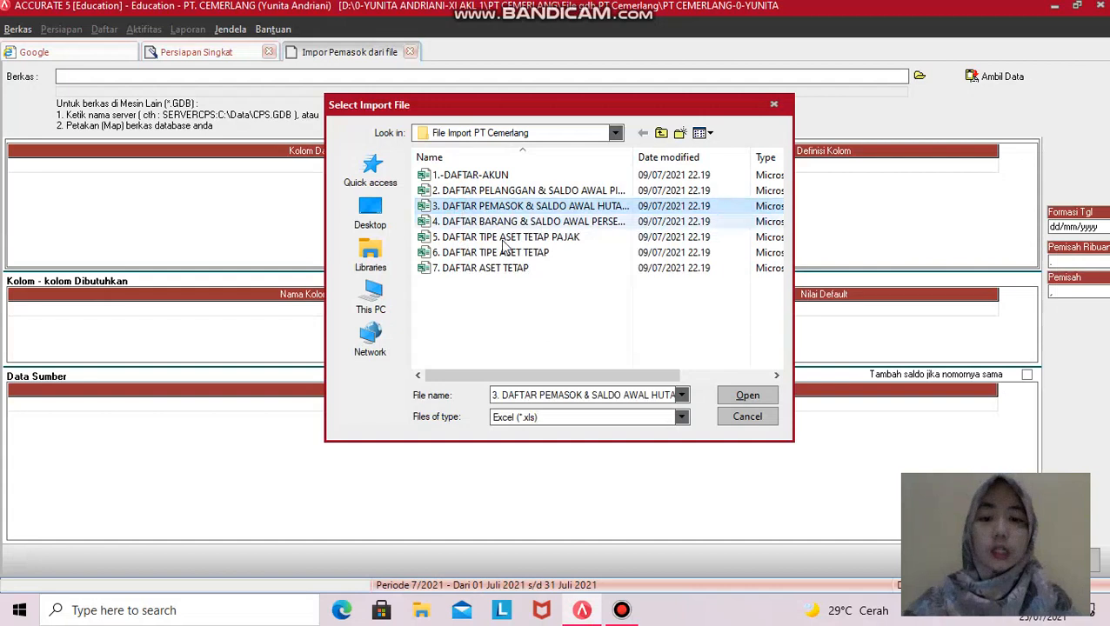
left_click(745, 396)
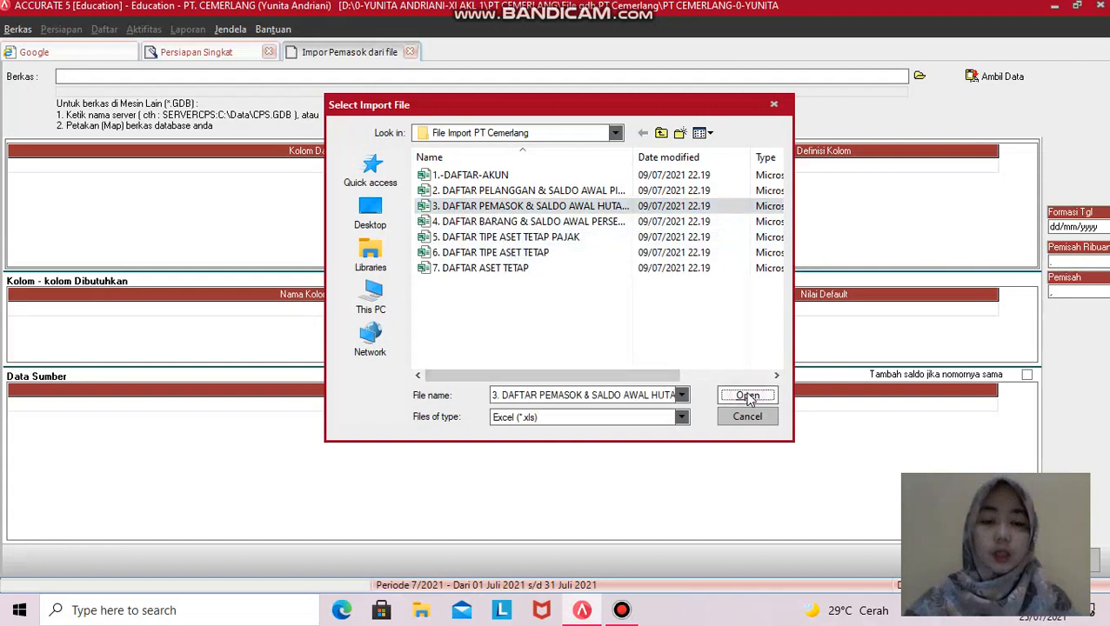
left_click(1013, 78)
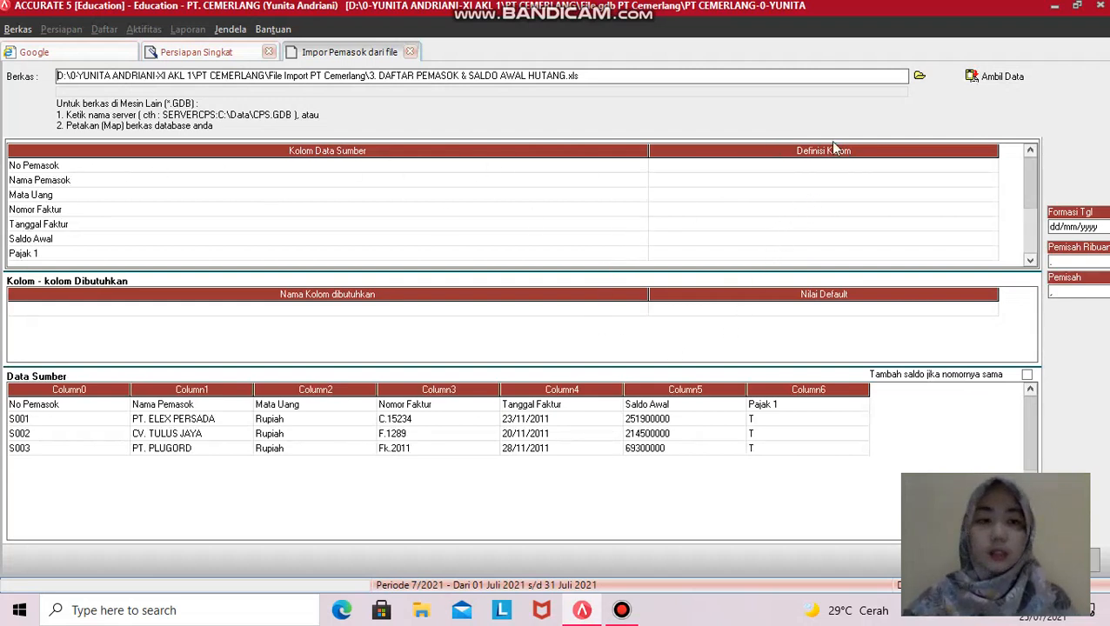
- Delete the No Pemasok header row so the source data starts at S001
left_click(53, 404)
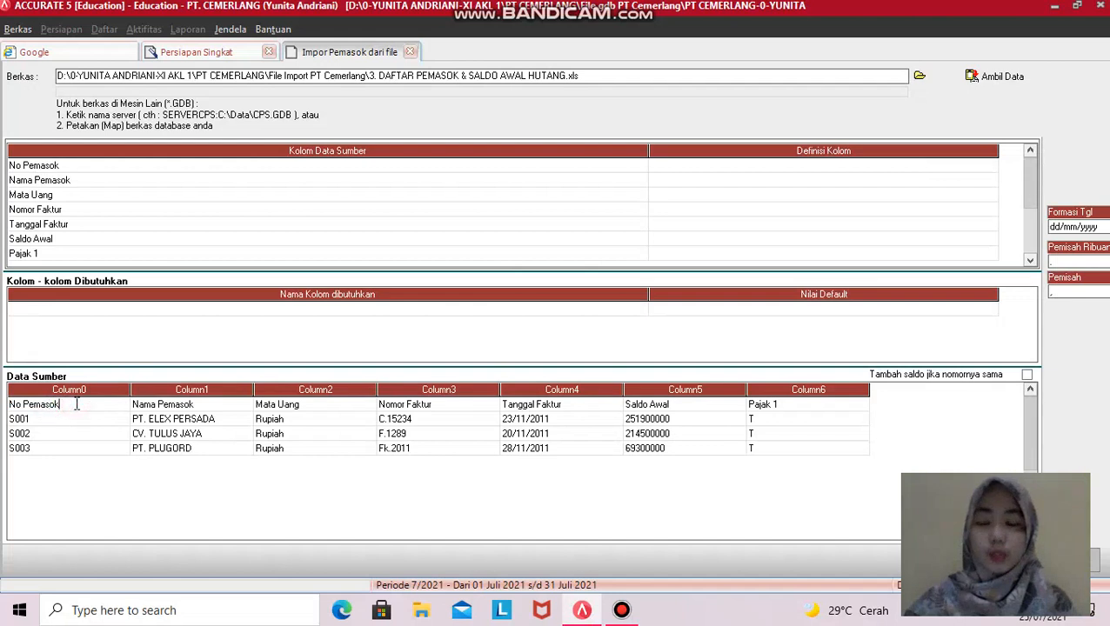
right_click(77, 403)
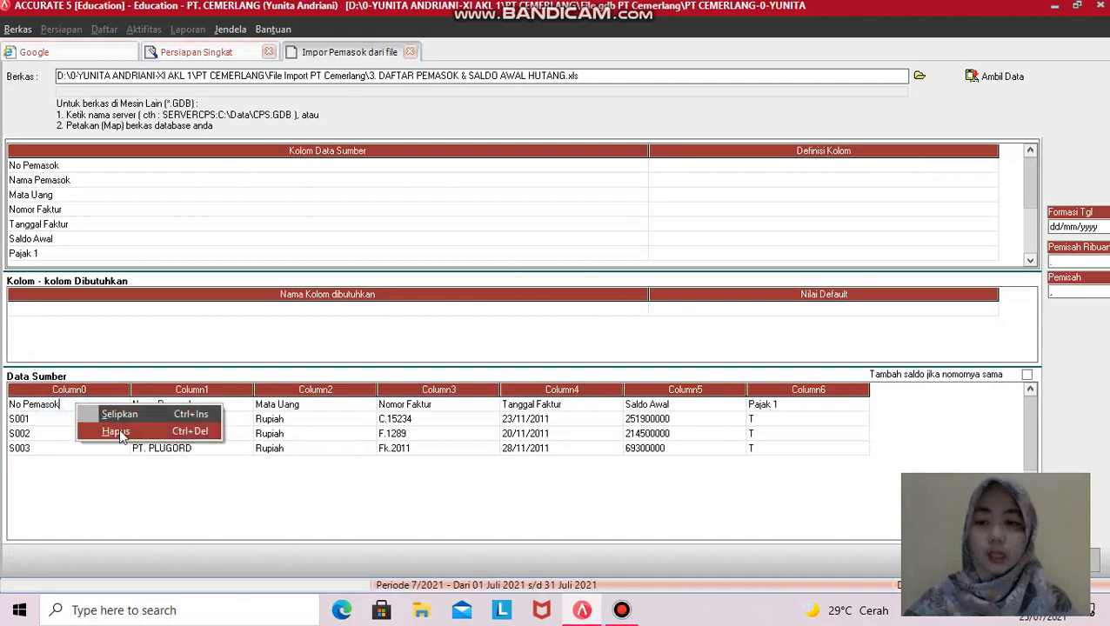
left_click(71, 407)
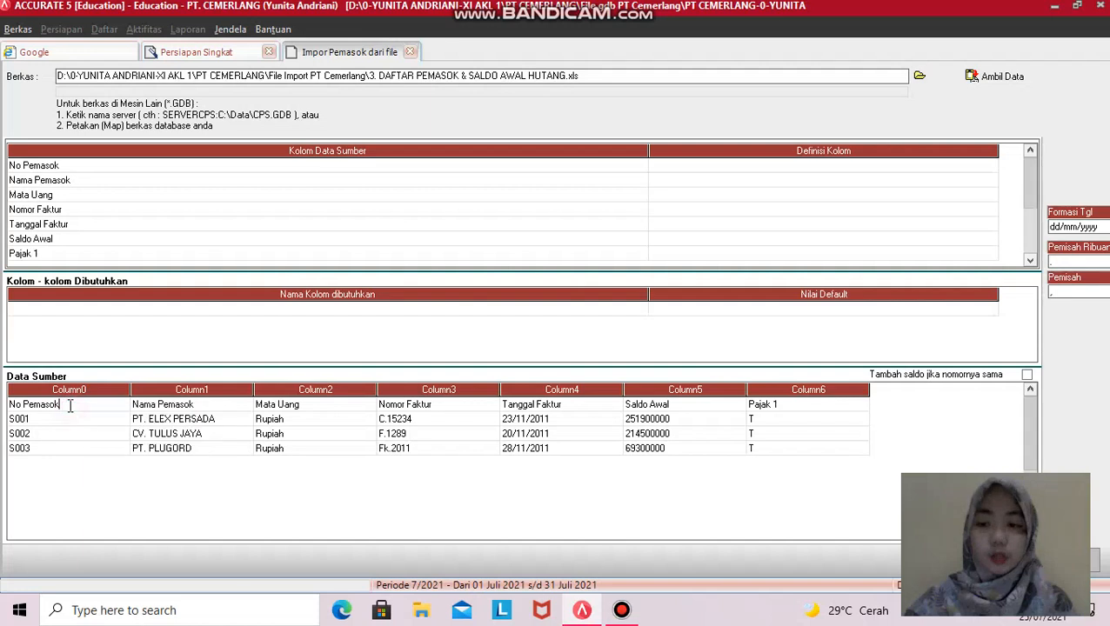
right_click(73, 404)
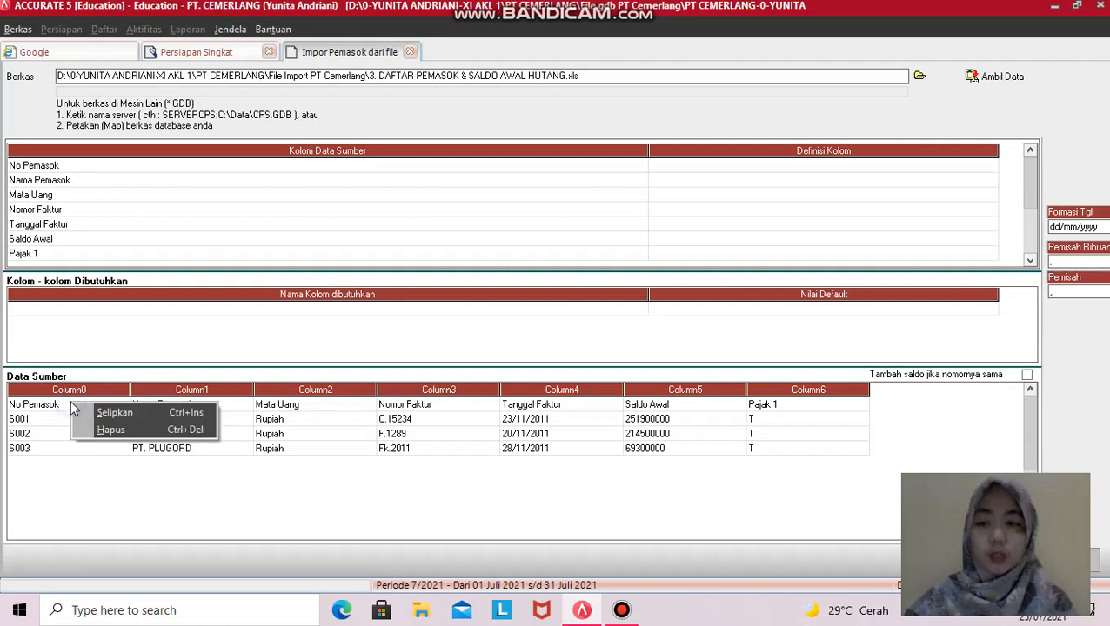
left_click(116, 433)
left_click(523, 345)
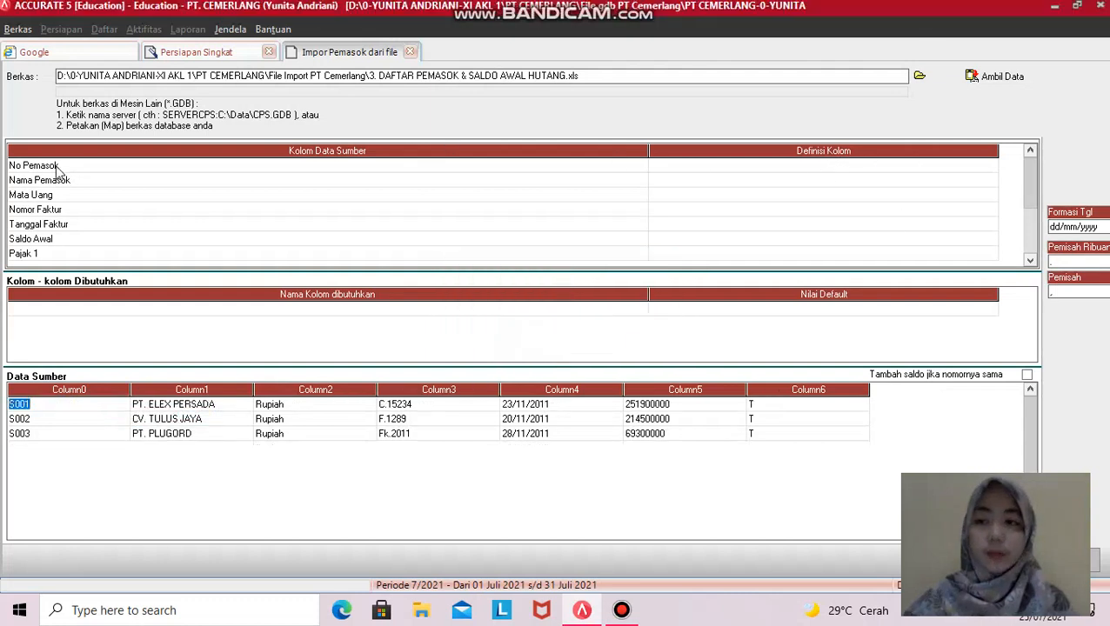
- Map the No Pemasok and Nama Pemasok columns to their matching fields
left_click(934, 165)
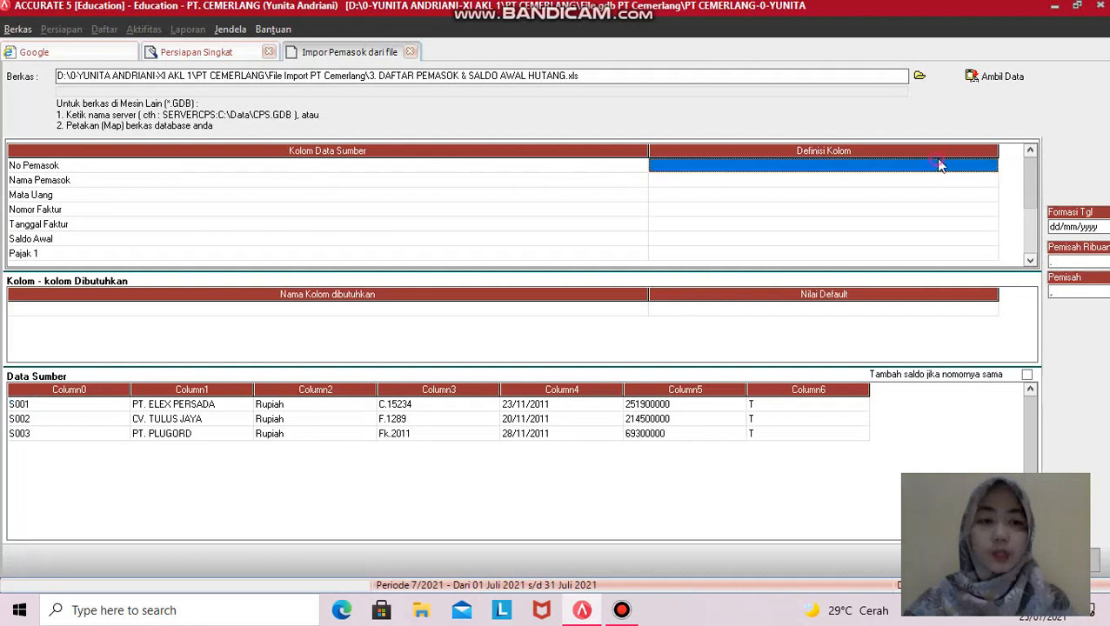
left_click(990, 165)
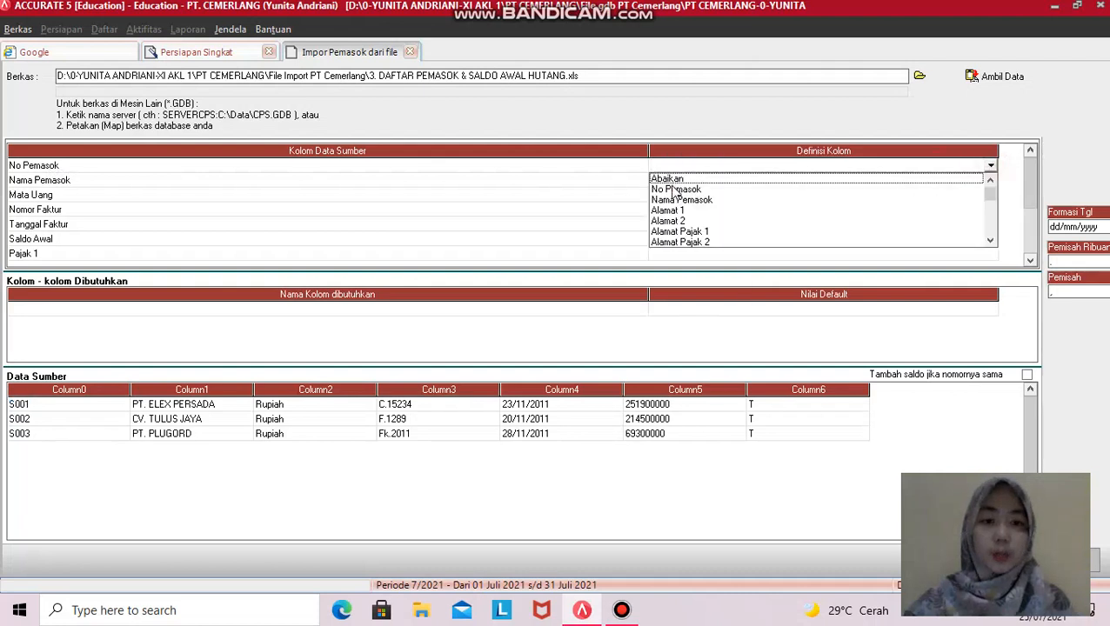
left_click(687, 189)
left_click(995, 187)
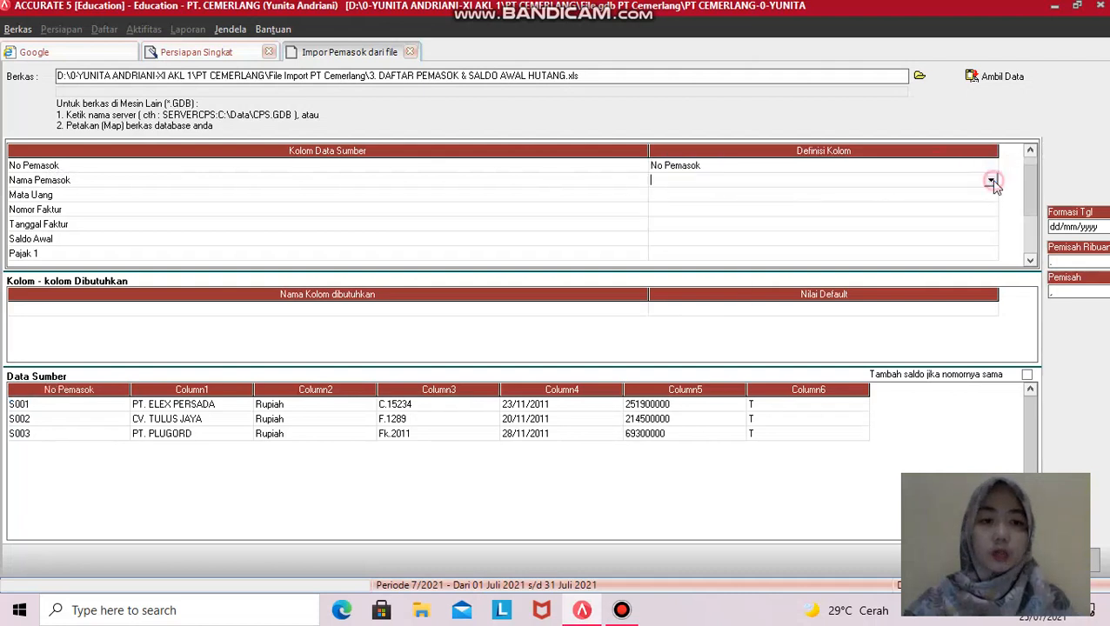
left_click(993, 185)
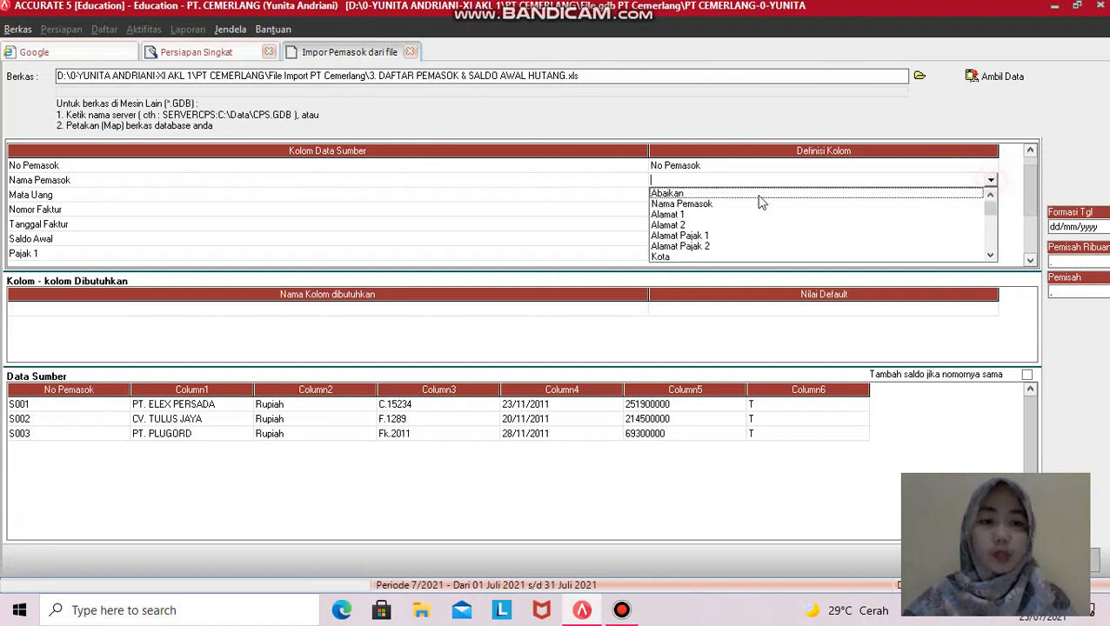
left_click(683, 206)
- Map Mata Uang to Mata Uang, matching source Rupiah to the Rupiah currency
left_click(994, 197)
left_click(991, 195)
left_click(991, 194)
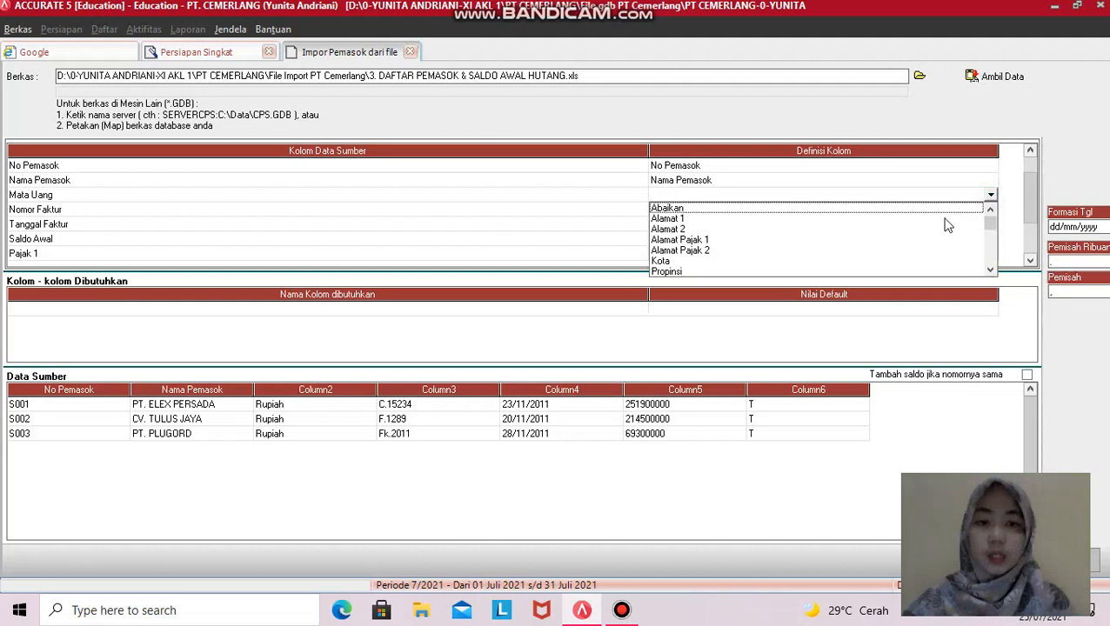
left_click(989, 270)
left_click(988, 270)
left_click(988, 270)
left_click(988, 270)
left_click(989, 270)
left_click(988, 270)
left_click(988, 270)
left_click(989, 270)
left_click(988, 270)
left_click(989, 270)
left_click(989, 269)
left_click(989, 270)
left_click(989, 269)
left_click(988, 270)
left_click(988, 270)
left_click(989, 269)
left_click(989, 269)
left_click(988, 269)
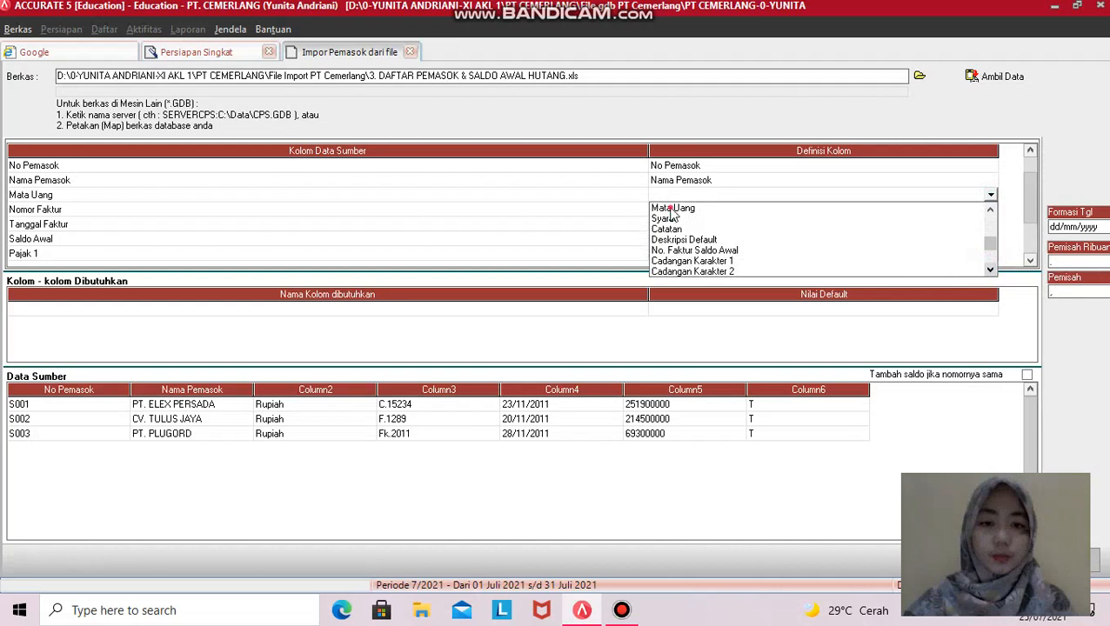
left_click(672, 210)
left_click(222, 45)
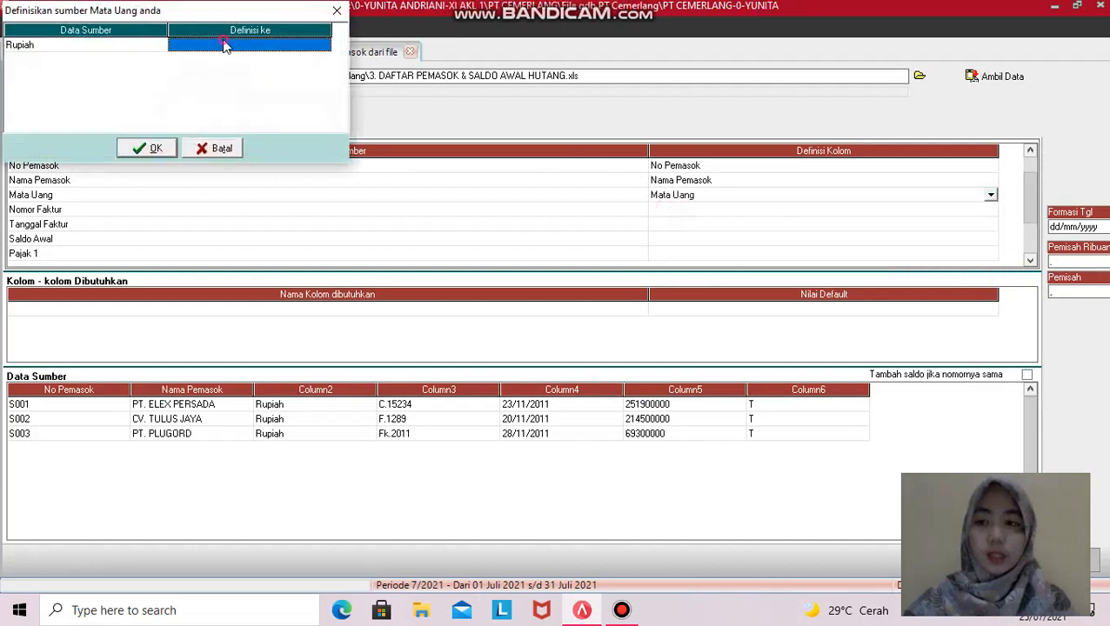
left_click(272, 44)
left_click(324, 44)
left_click(291, 56)
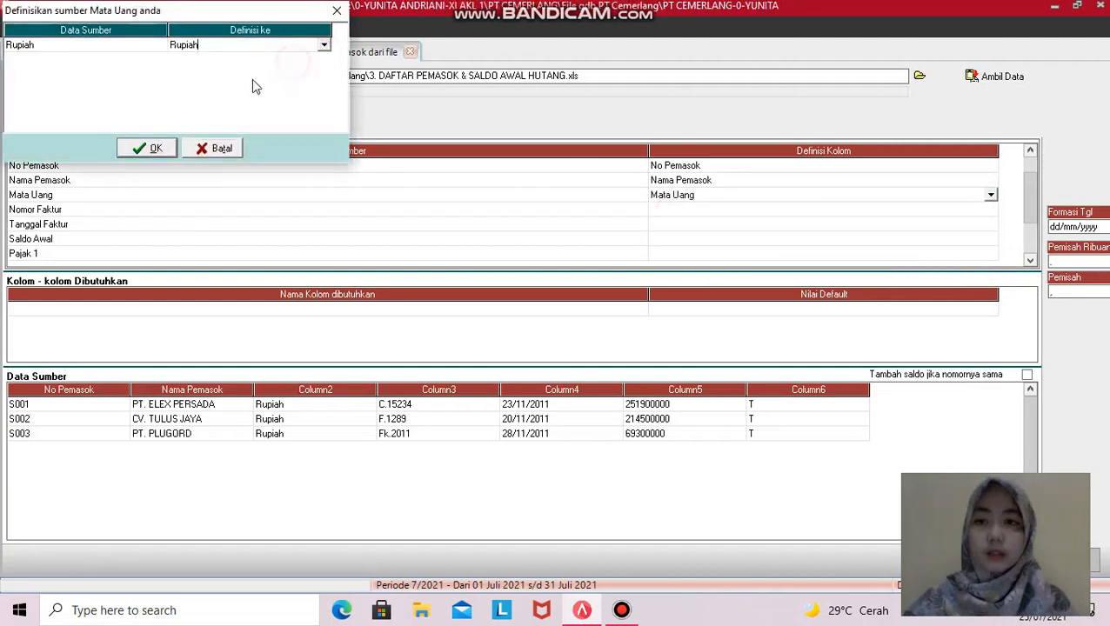
left_click(145, 149)
- Map the Nomor Faktur column to No. Faktur Saldo Awal
left_click(963, 212)
left_click(990, 209)
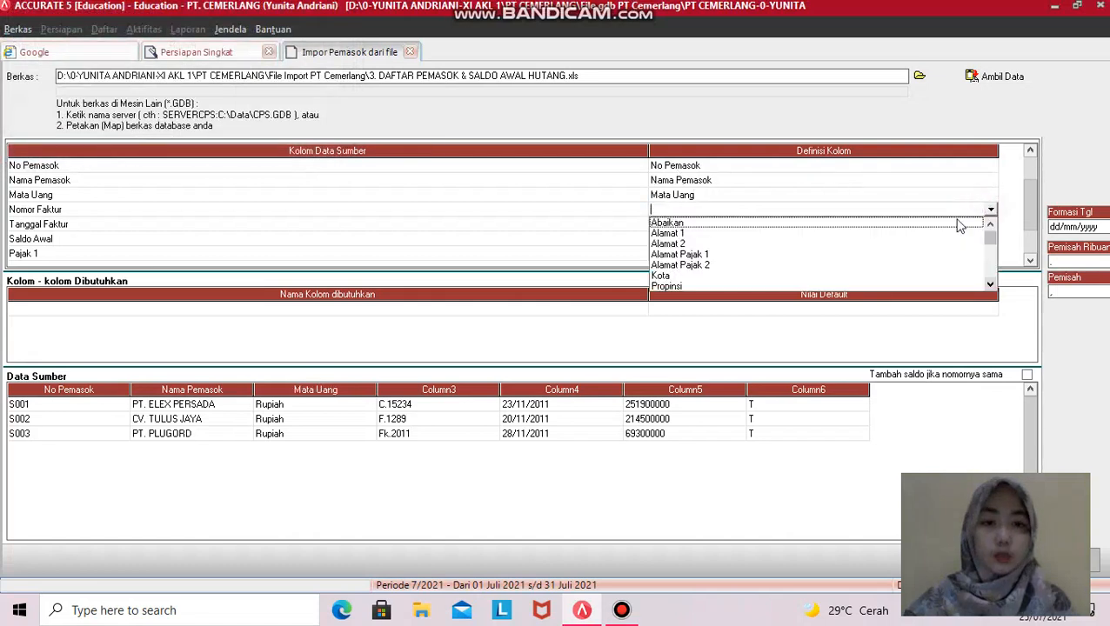
left_click(990, 284)
left_click(990, 284)
left_click(989, 285)
left_click(989, 284)
left_click(989, 284)
left_click(989, 285)
left_click(990, 284)
left_click(989, 285)
left_click(990, 285)
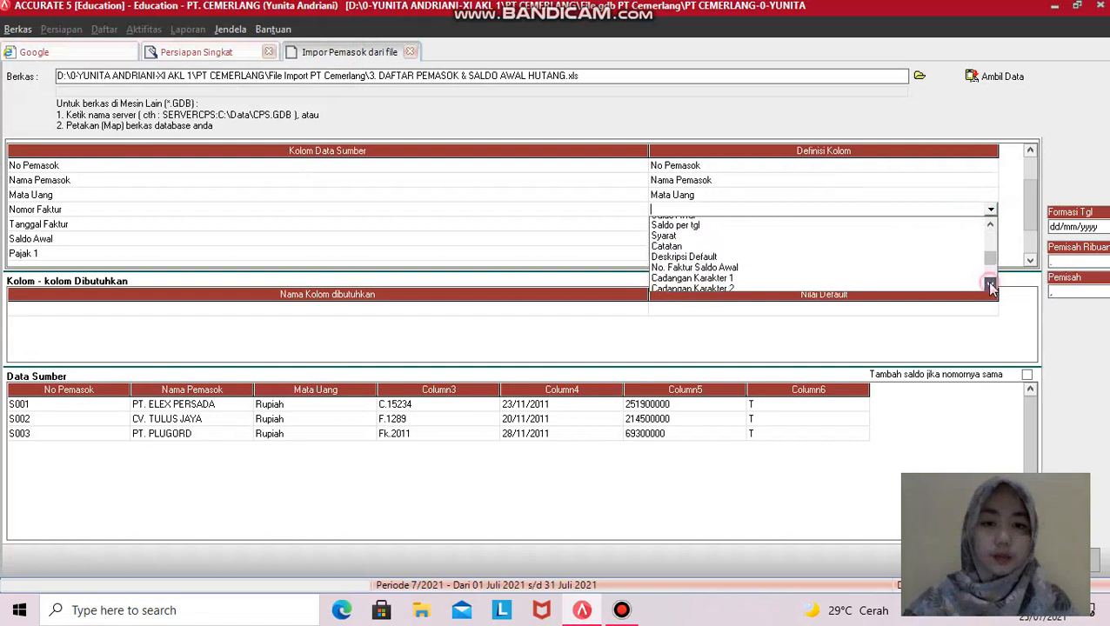
left_click(989, 285)
left_click(989, 284)
left_click(990, 284)
left_click(990, 284)
left_click(720, 218)
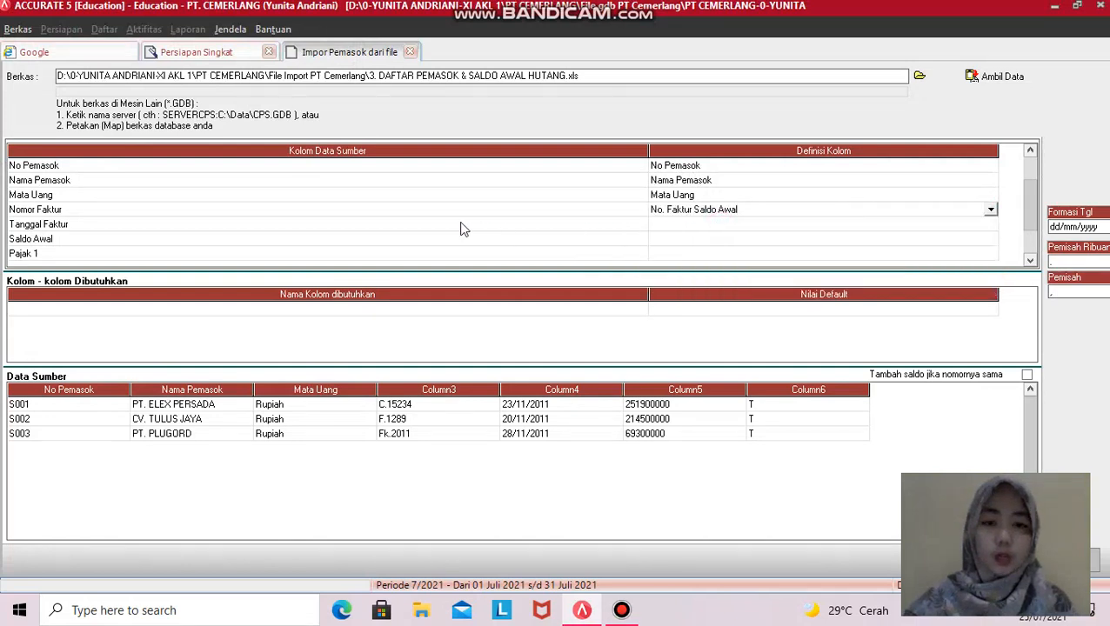
- Map Tanggal Faktur to Saldo per tgl and the Saldo Awal column to Saldo Awal
left_click(986, 230)
left_click(986, 229)
left_click(989, 224)
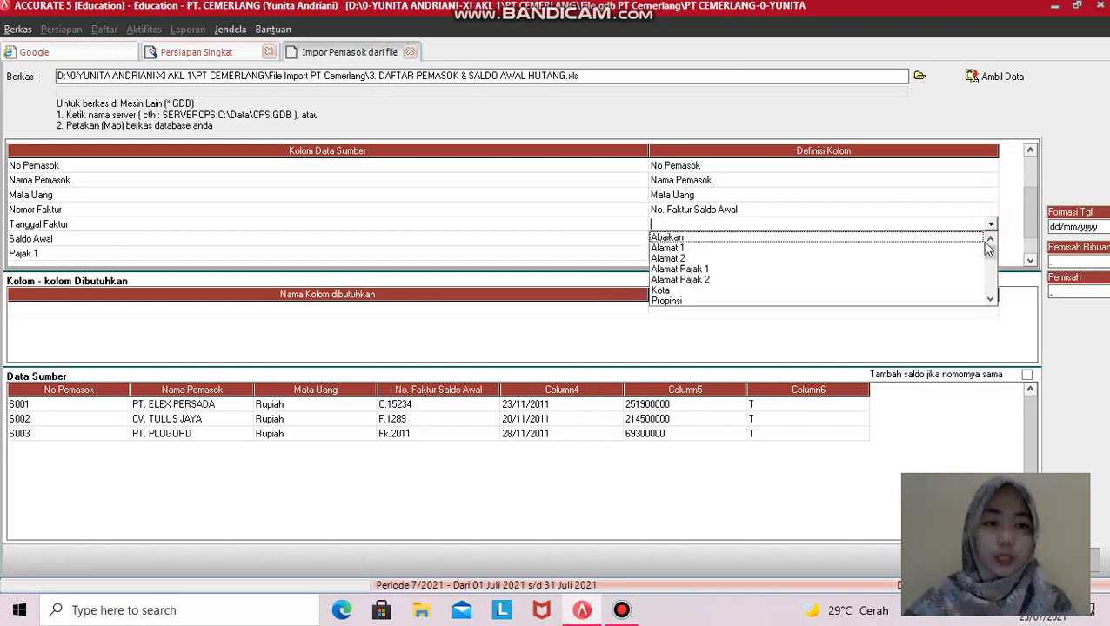
left_click(994, 265)
left_click_drag(994, 266, 993, 276)
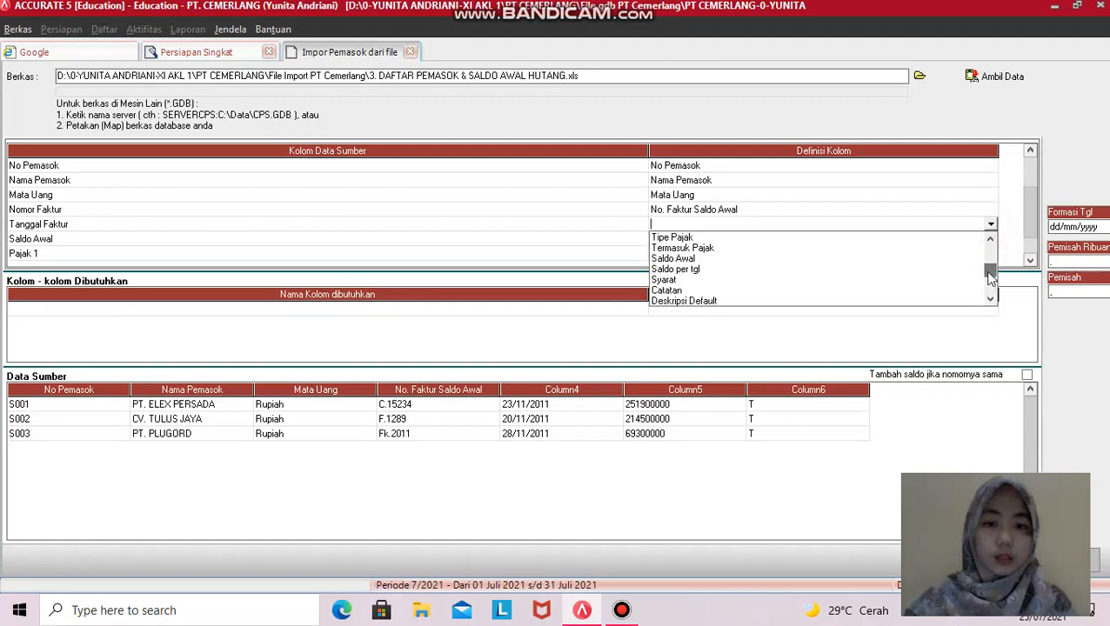
left_click(677, 270)
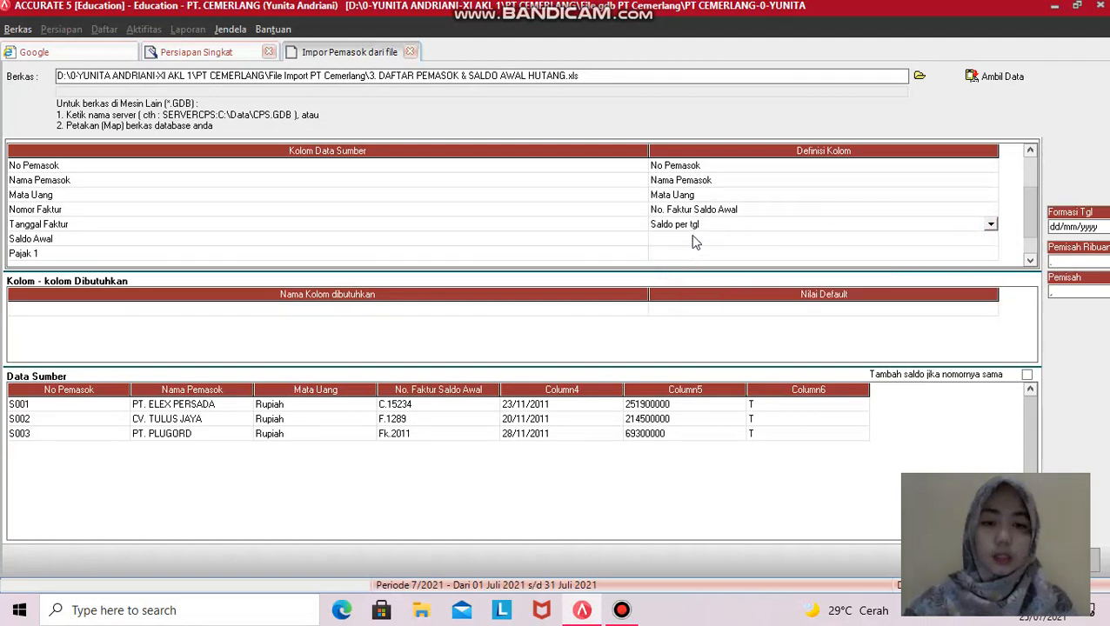
left_click(691, 238)
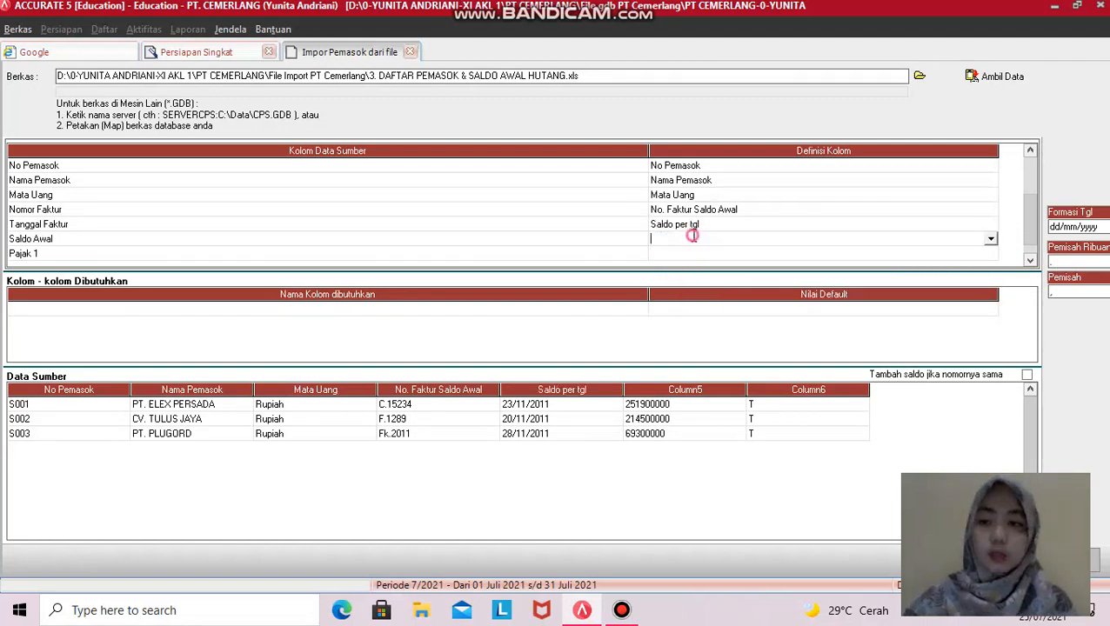
left_click(991, 238)
left_click(990, 313)
left_click(990, 313)
left_click(990, 313)
left_click(991, 313)
left_click_drag(991, 276, 990, 290)
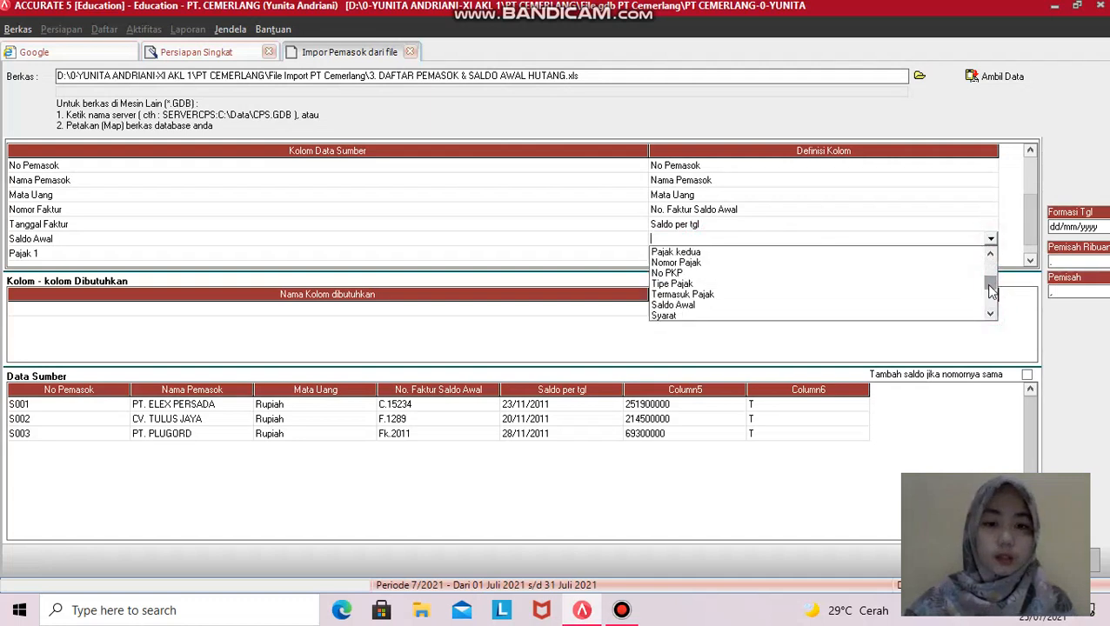
left_click(686, 305)
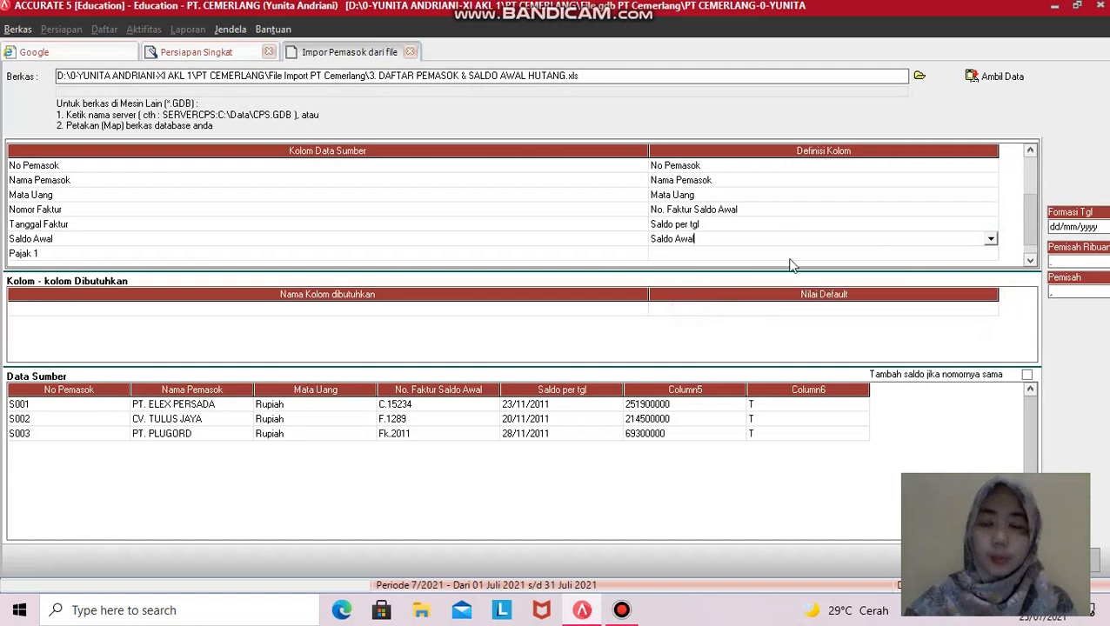
- Map Pajak 1 to Pajak pertama, defining tax code T as PPN
left_click(892, 253)
left_click(992, 254)
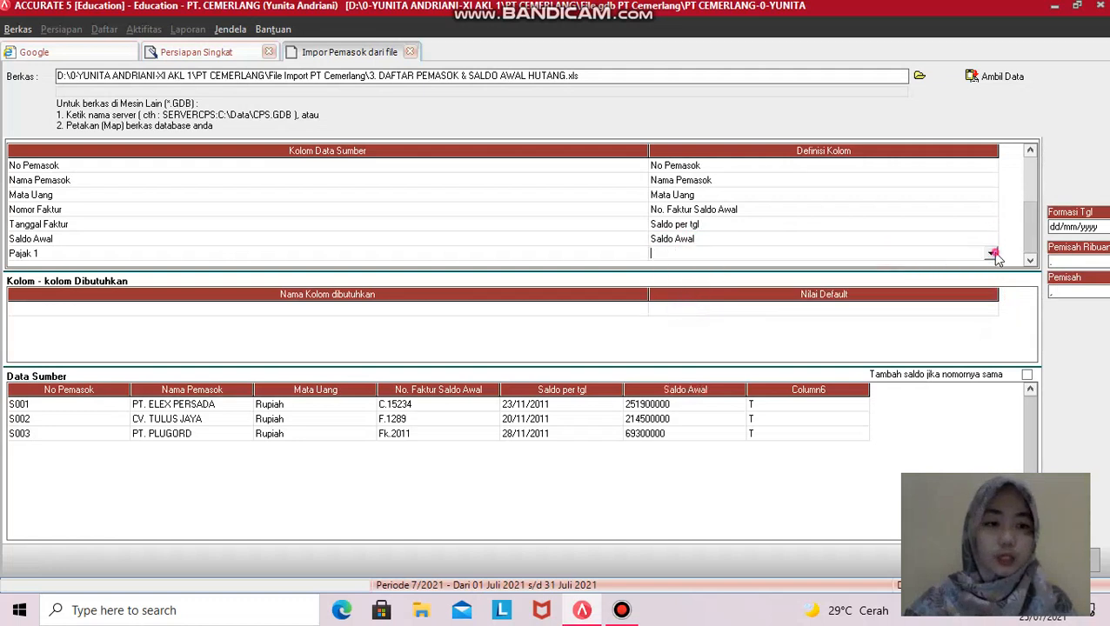
left_click(992, 254)
left_click_drag(991, 274, 995, 299)
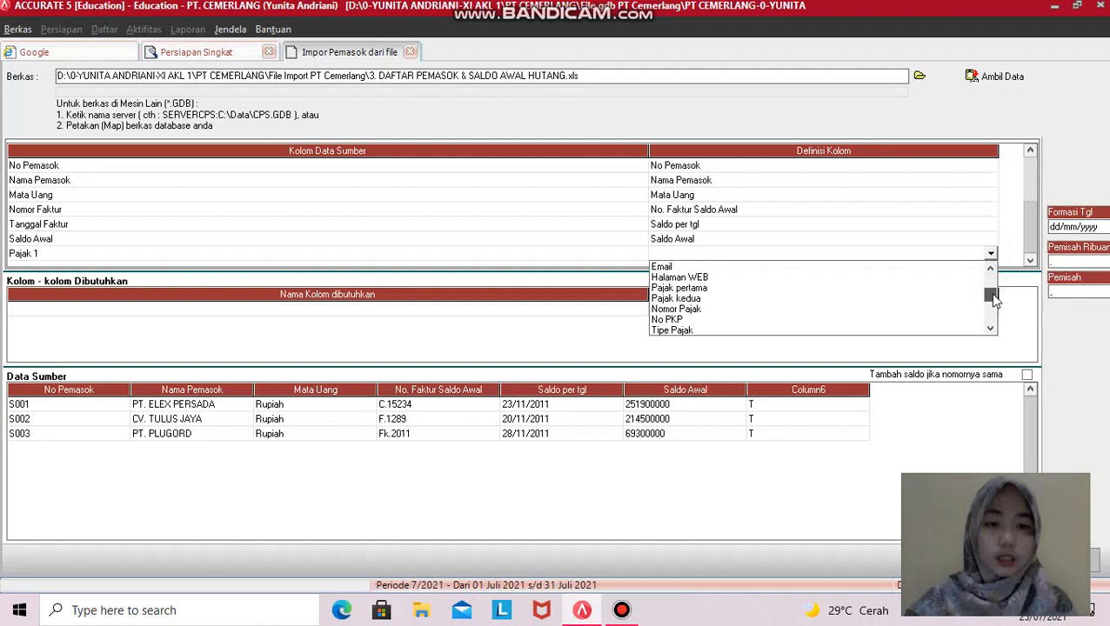
left_click(701, 289)
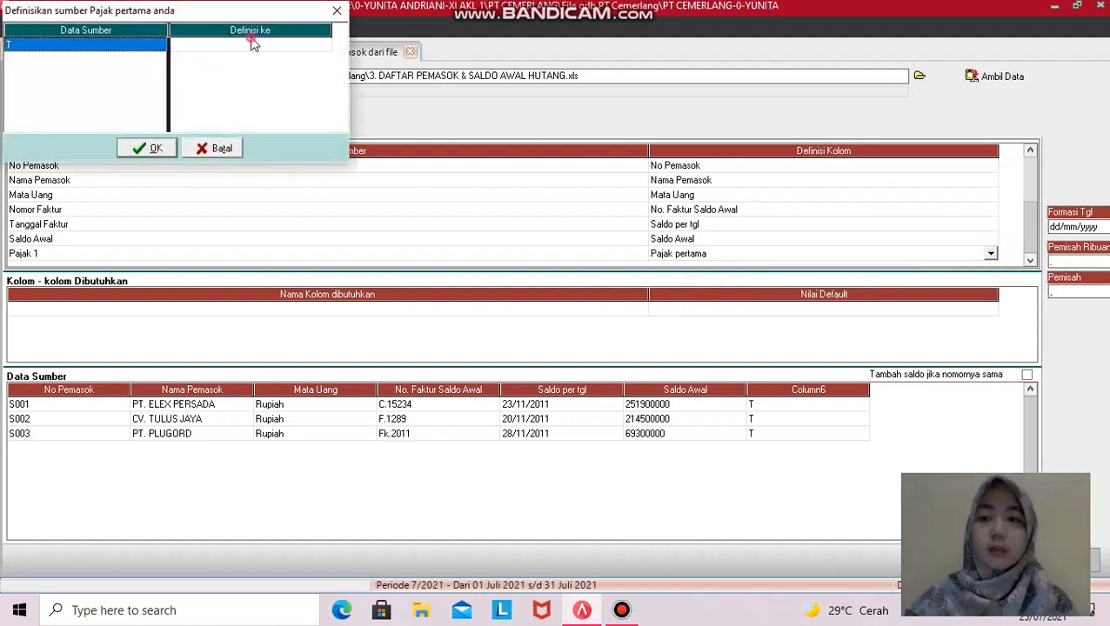
left_click(252, 44)
left_click(291, 45)
left_click(324, 44)
left_click(296, 58)
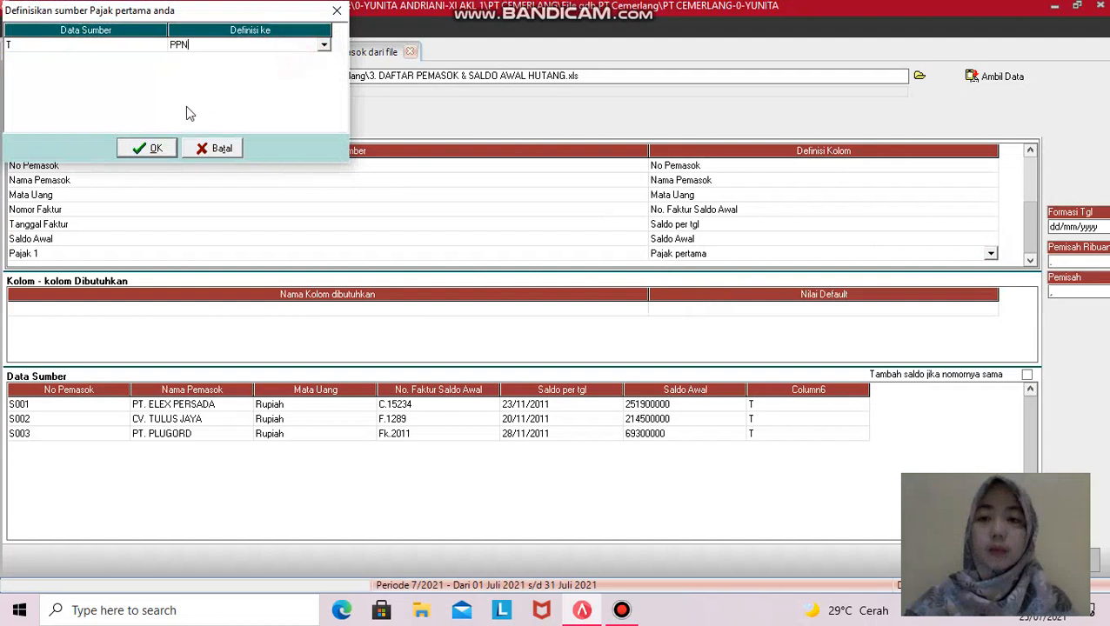
left_click(143, 150)
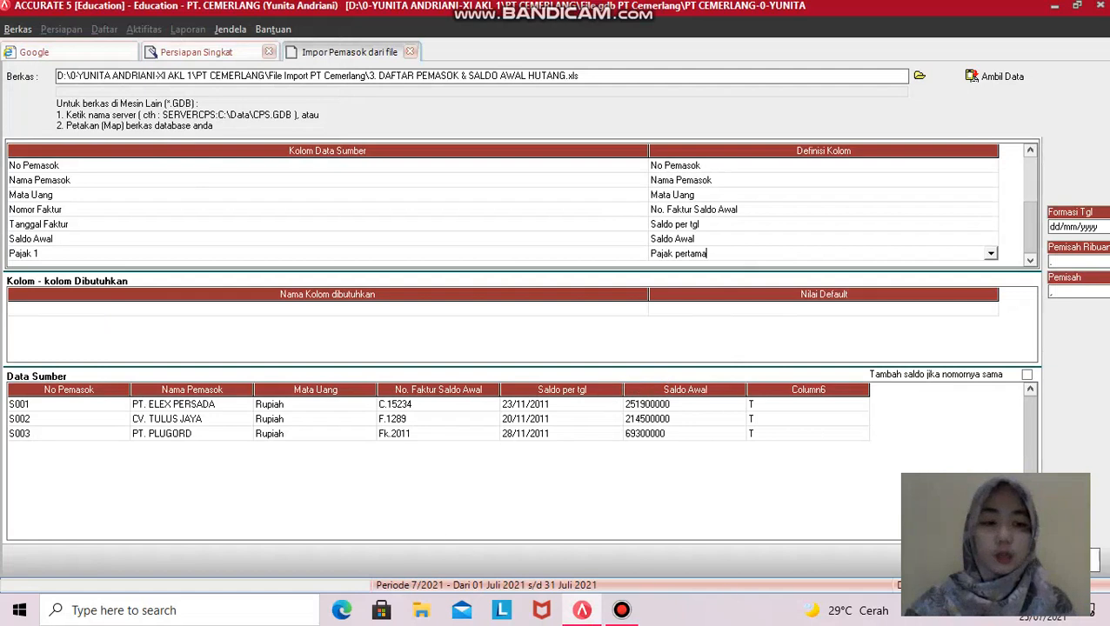
- Import suppliers S001–S003 (3 imported, 0 failed) and advance to Langkah 10, Proyek & Departemen
left_click(1063, 560)
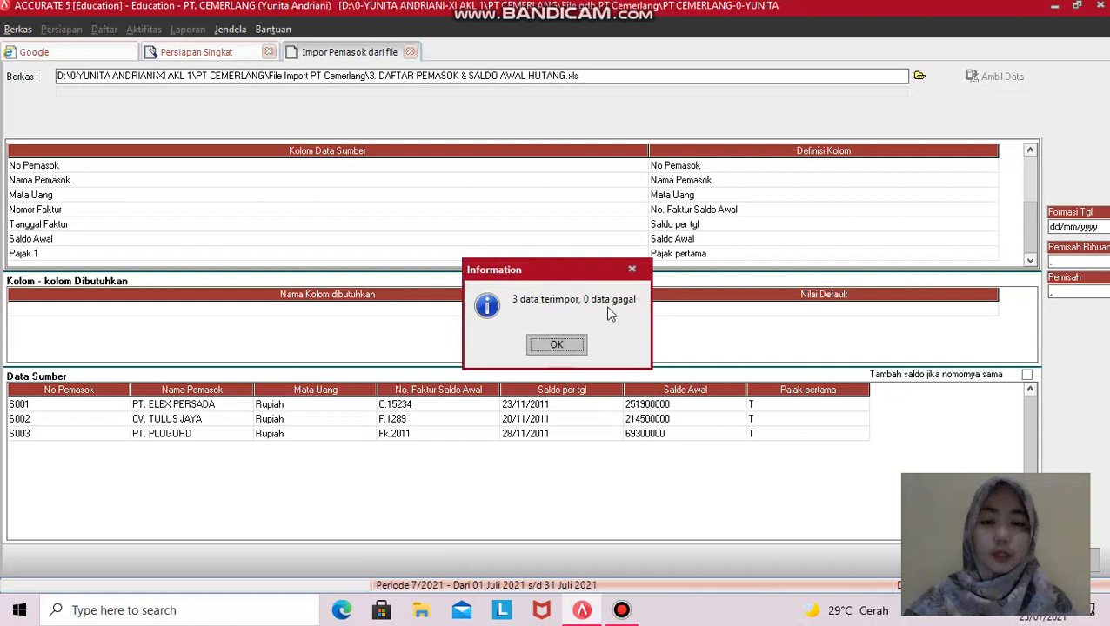
left_click(557, 346)
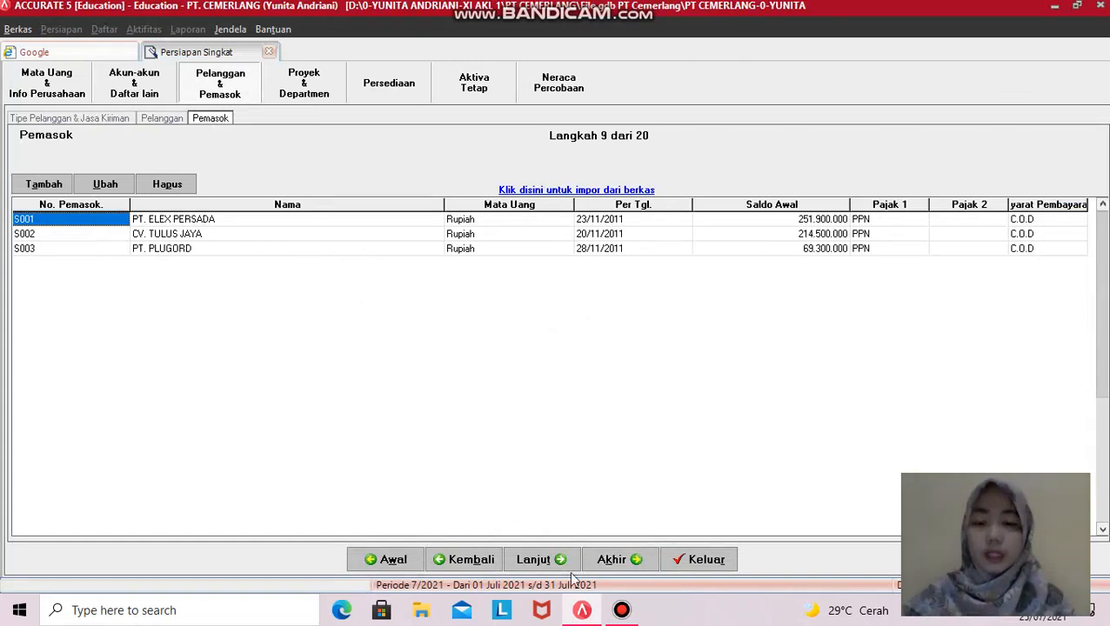
left_click(535, 560)
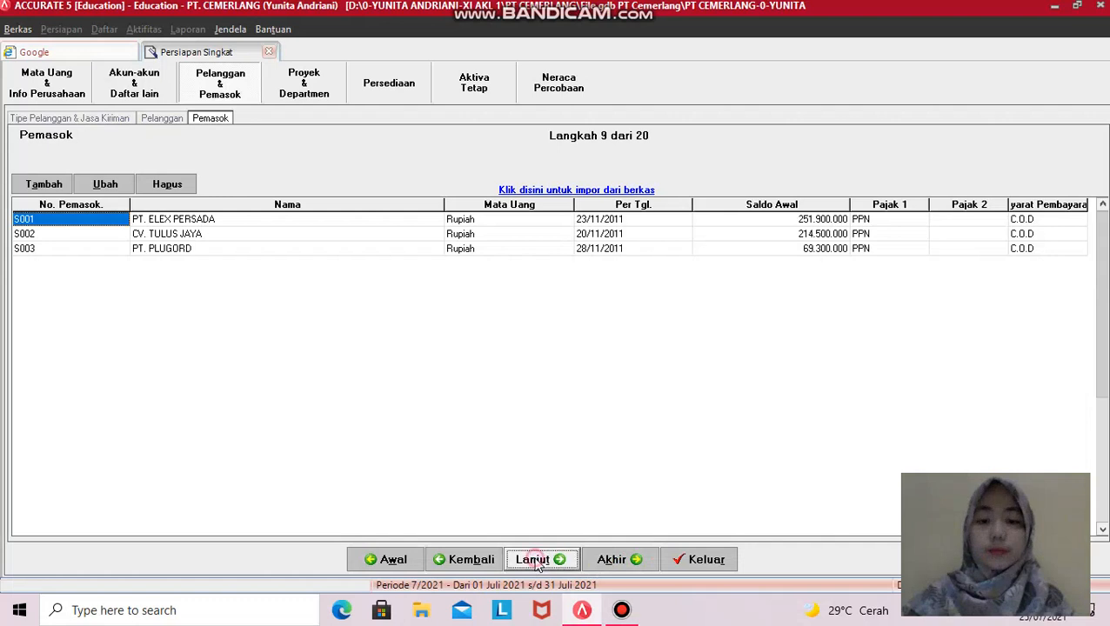
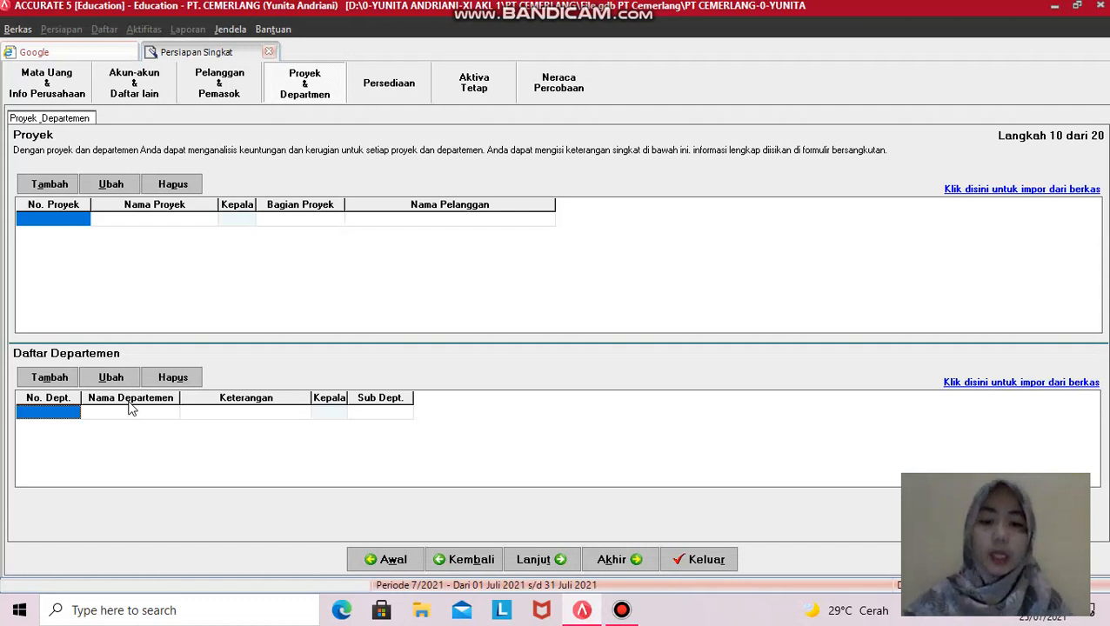
- Advance from Proyek & Departemen to the Persediaan page with warehouse CENTRE
left_click(539, 561)
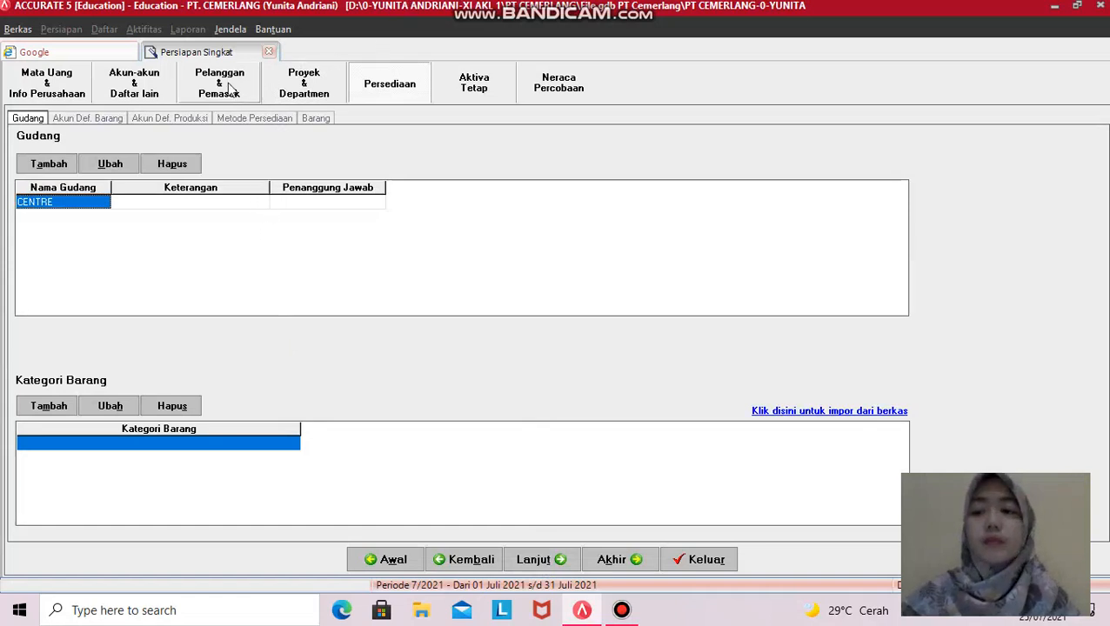
- Enter 'Pusat' as the Keterangan of the CENTRE warehouse
left_click(380, 96)
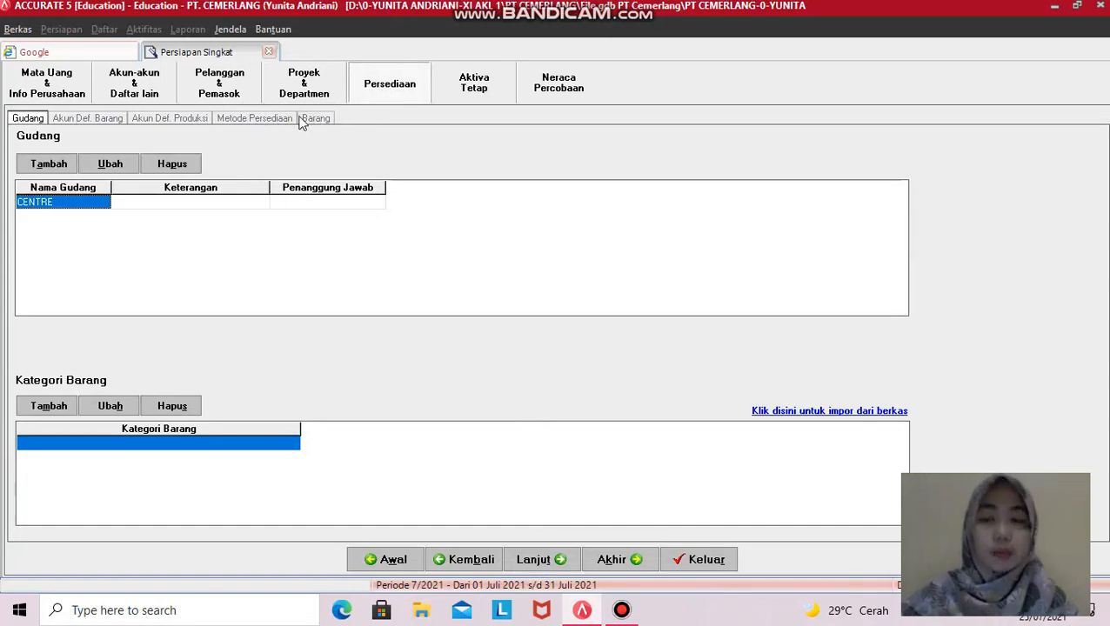
left_click(59, 201)
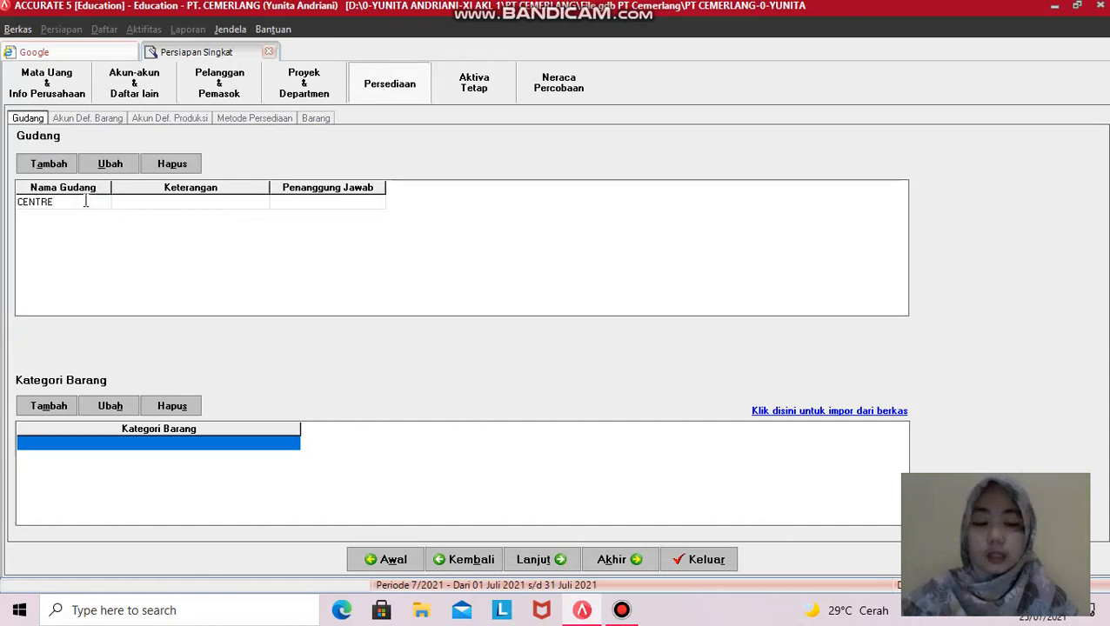
key("Tab")
key("Tab")
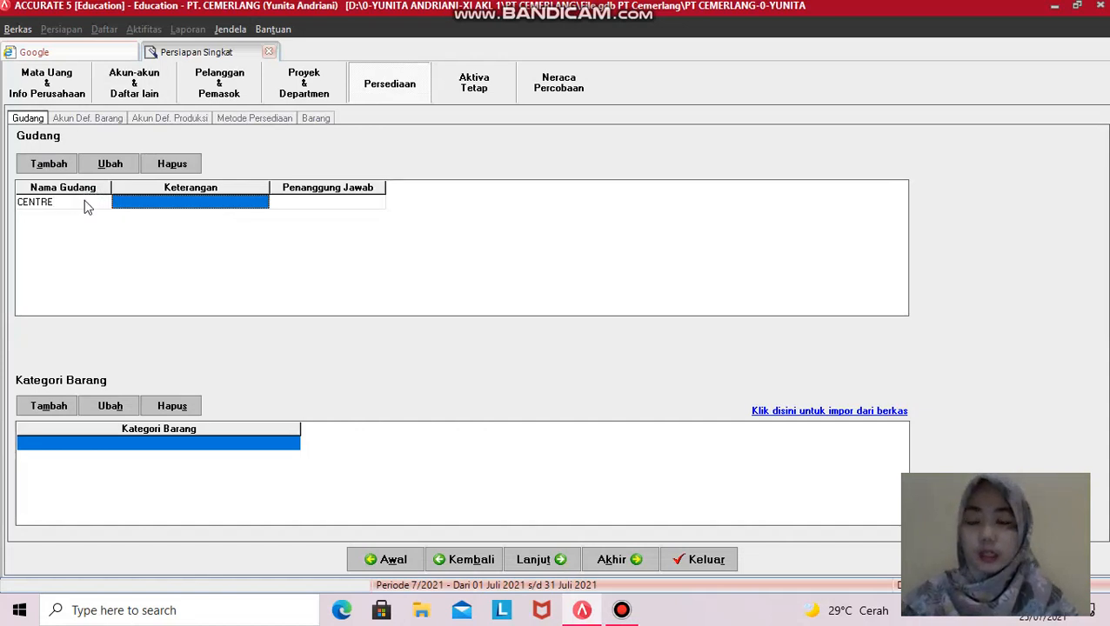
left_click(161, 205)
left_click(173, 206)
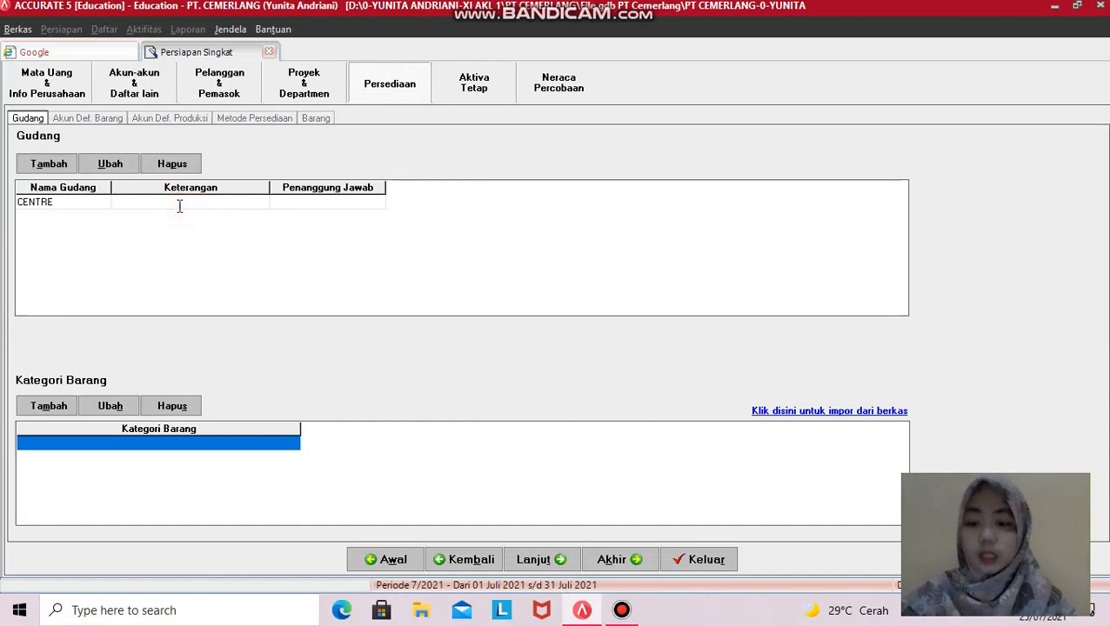
key("Caps_Lock")
type("Pusat")
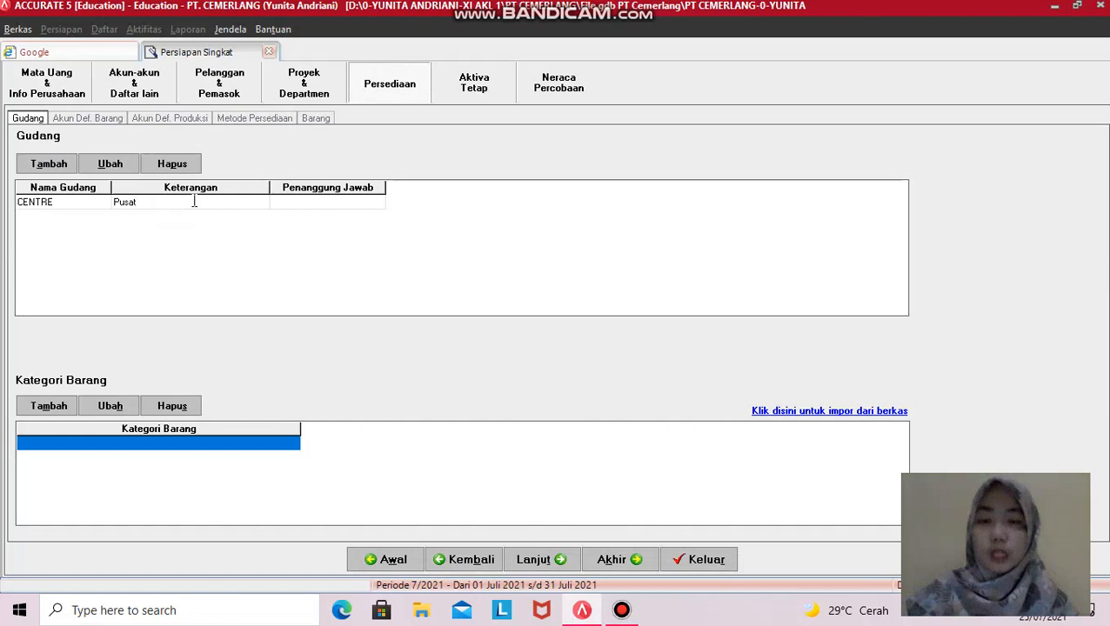
key("Tab")
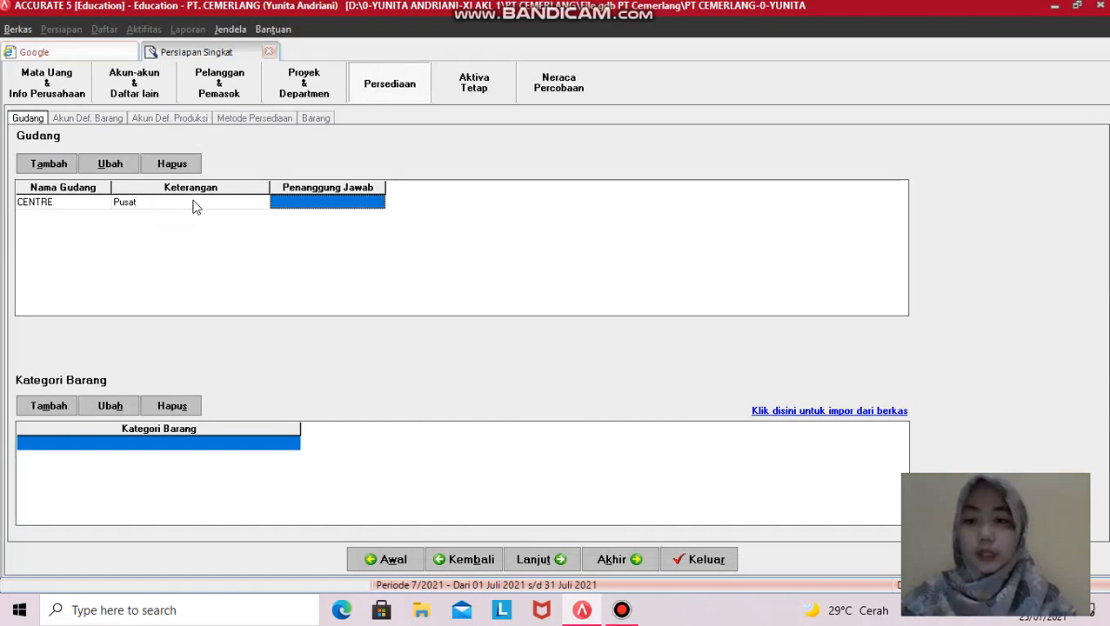
- Fill in the responsible person's name as CENTRE's Penanggung Jawab and continue to Akun Default Barang
left_click(322, 201)
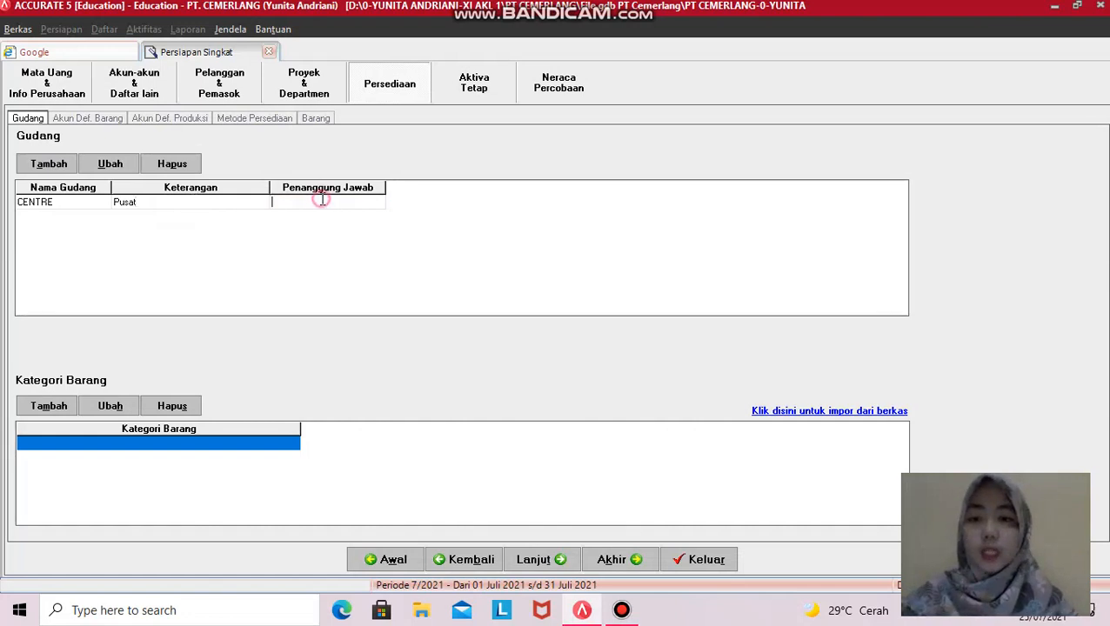
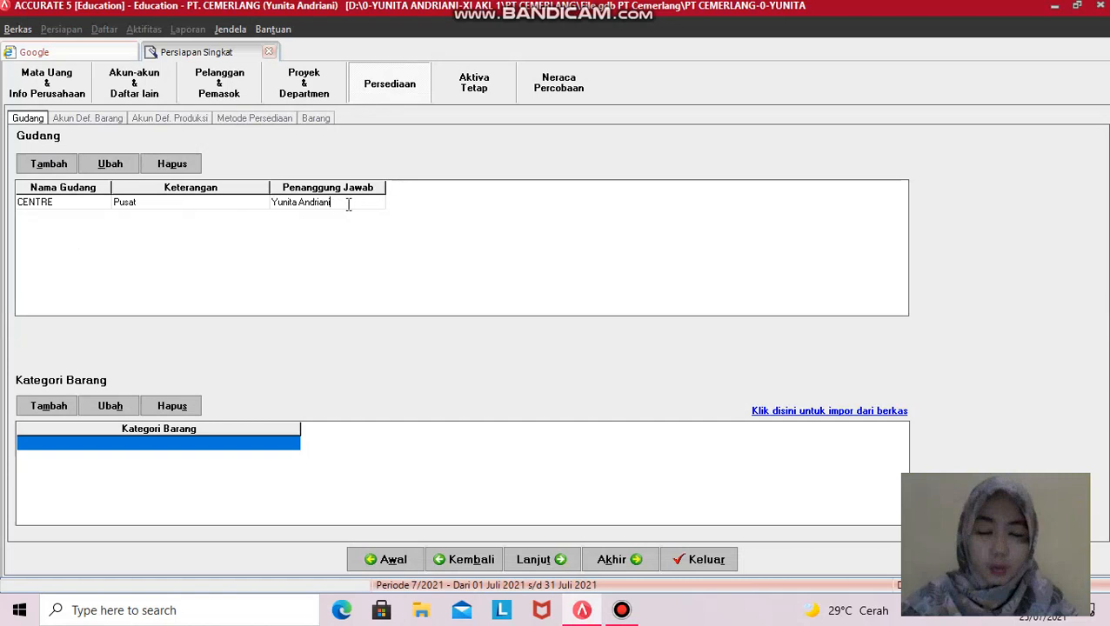
left_click(212, 447)
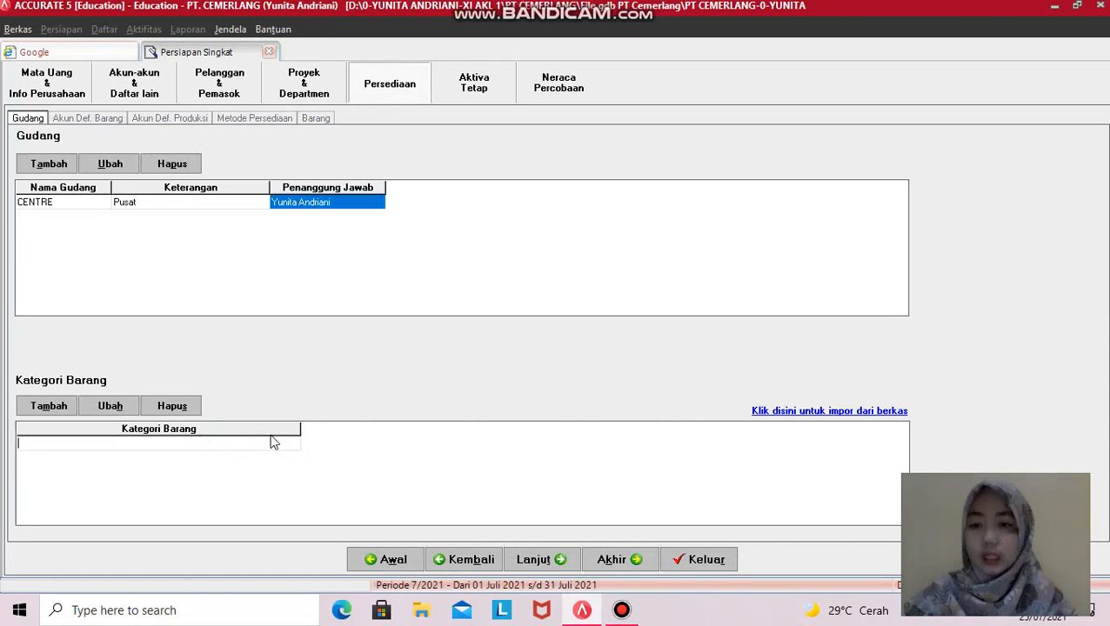
left_click(362, 204)
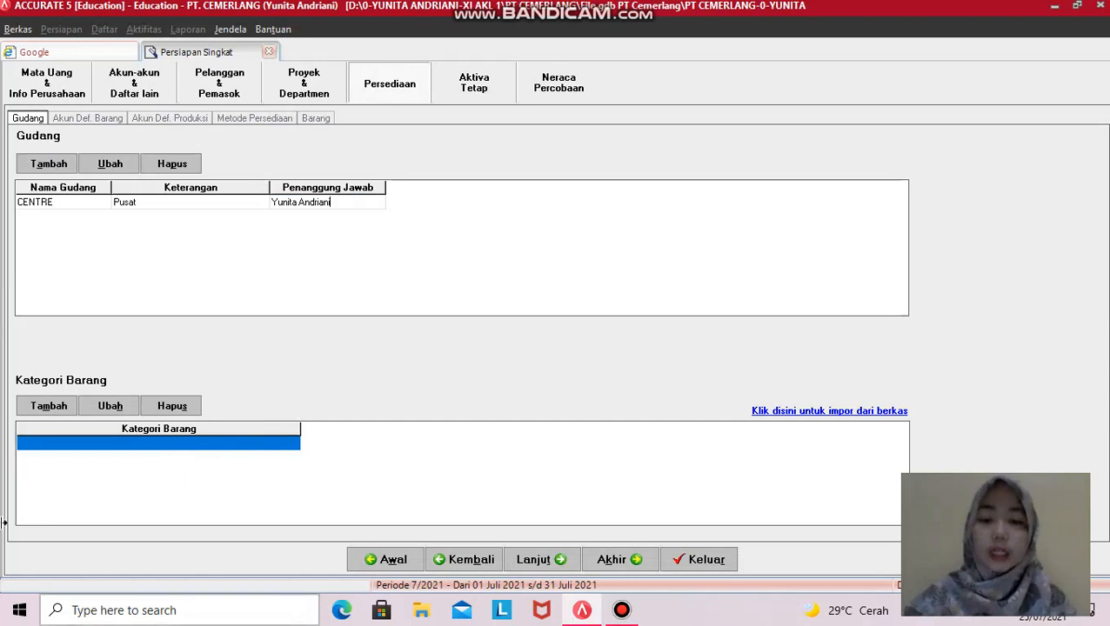
left_click(539, 561)
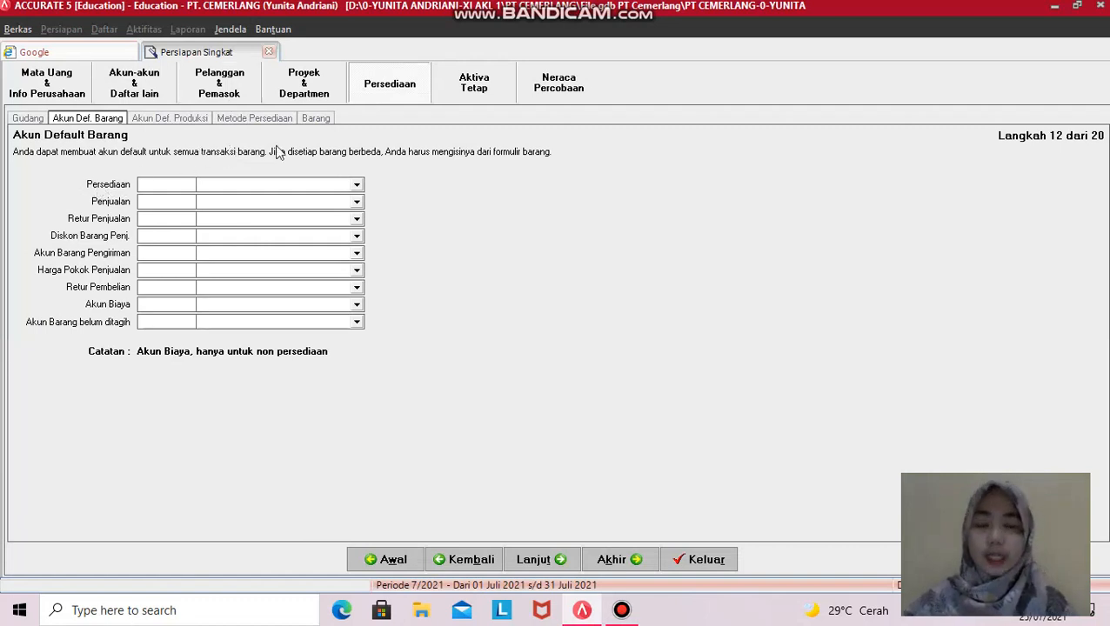
- Assign Merchandise Inventory to Persediaan and Pengiriman, Sales to Penjualan and Diskon, Sales Retur to Retur Penjualan
left_click(357, 185)
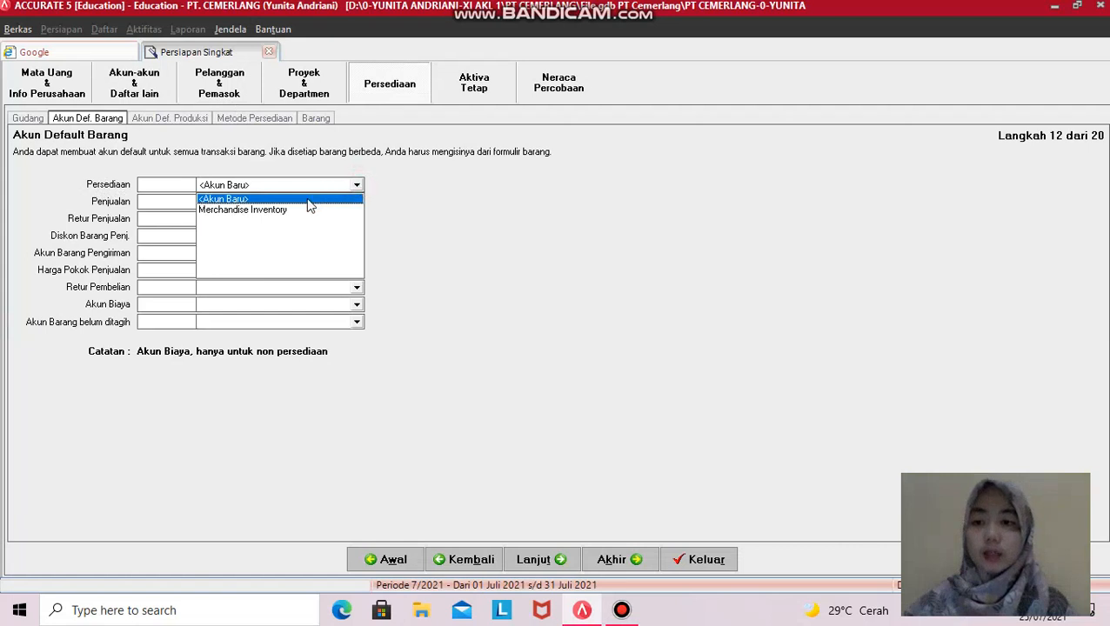
left_click(285, 211)
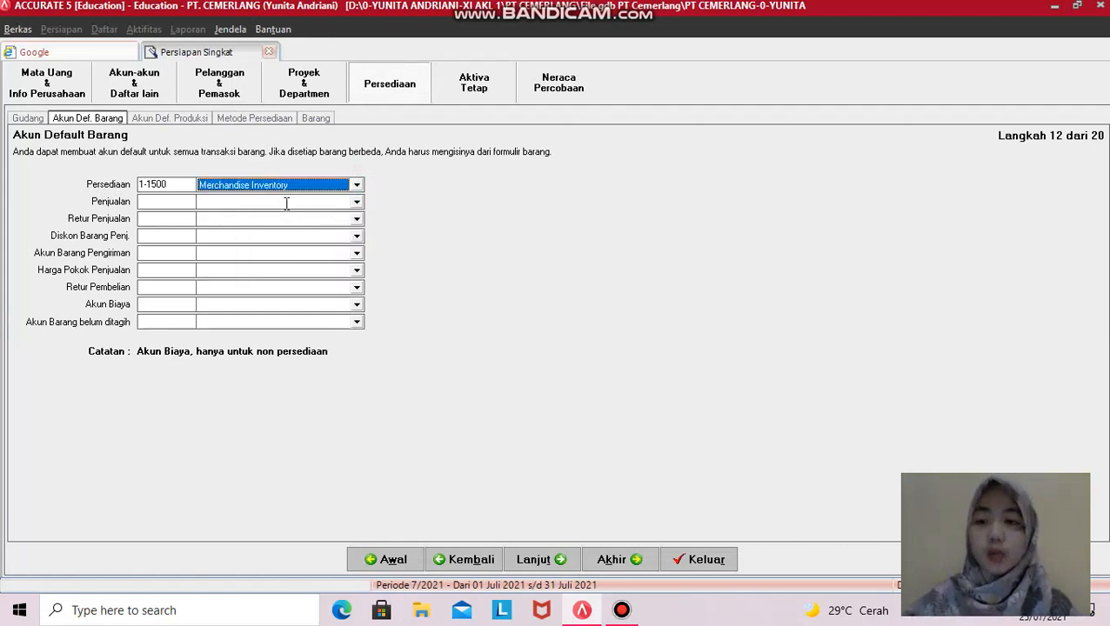
left_click(356, 201)
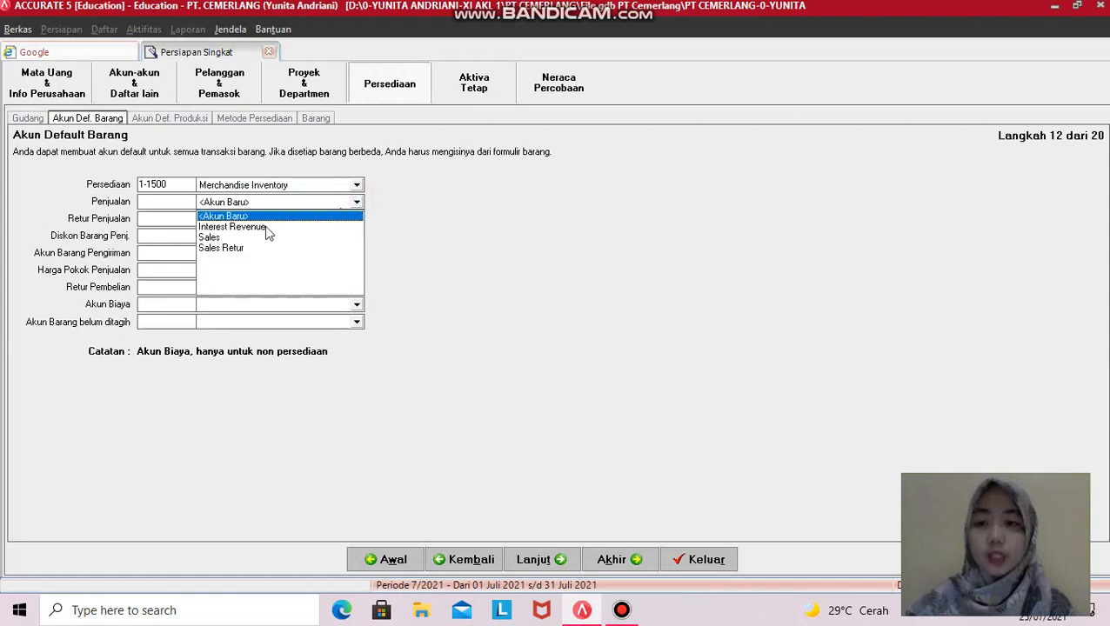
left_click(222, 237)
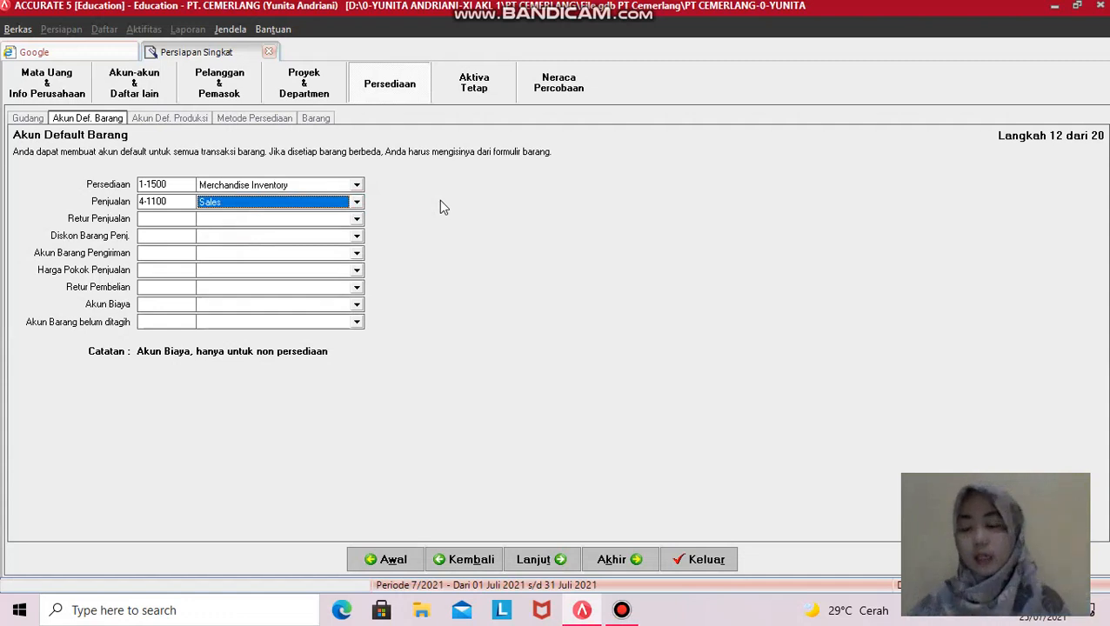
left_click(355, 219)
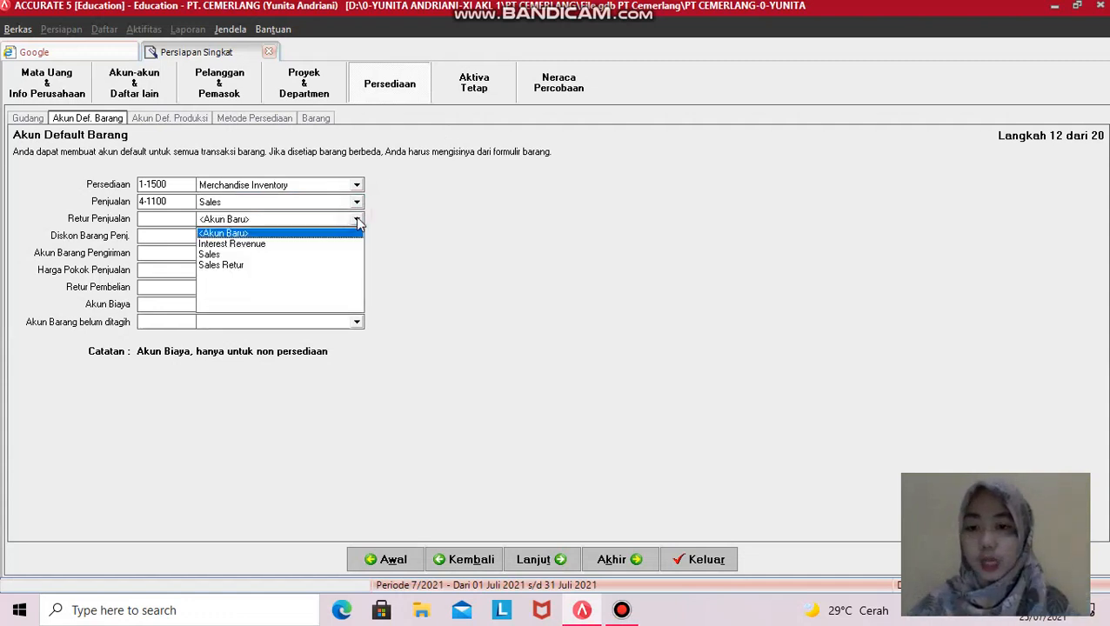
left_click(241, 265)
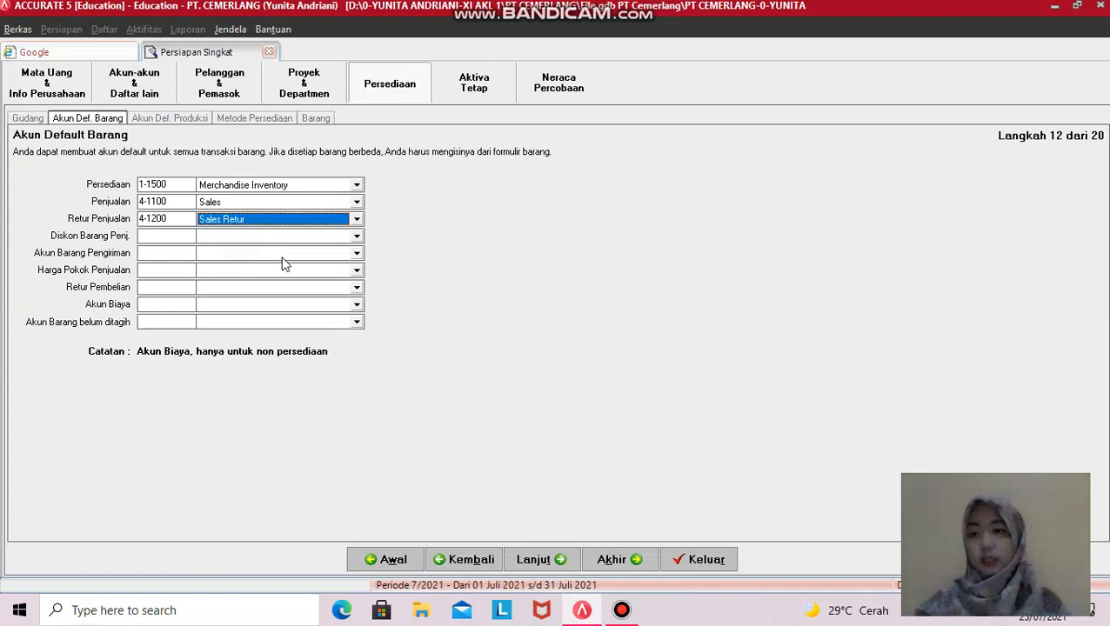
left_click(357, 237)
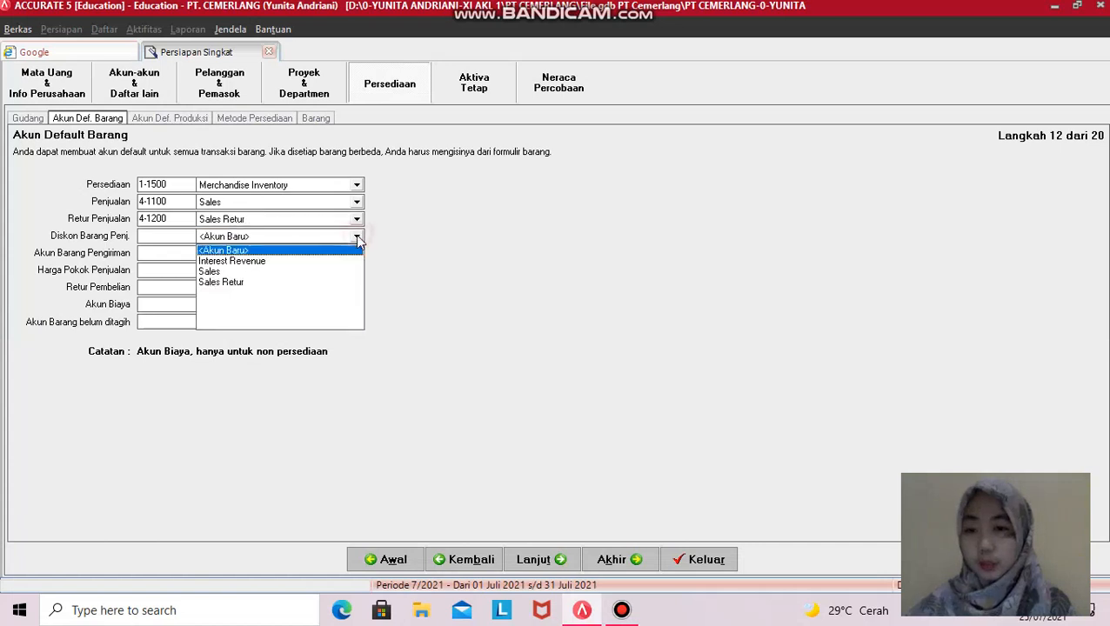
left_click(210, 272)
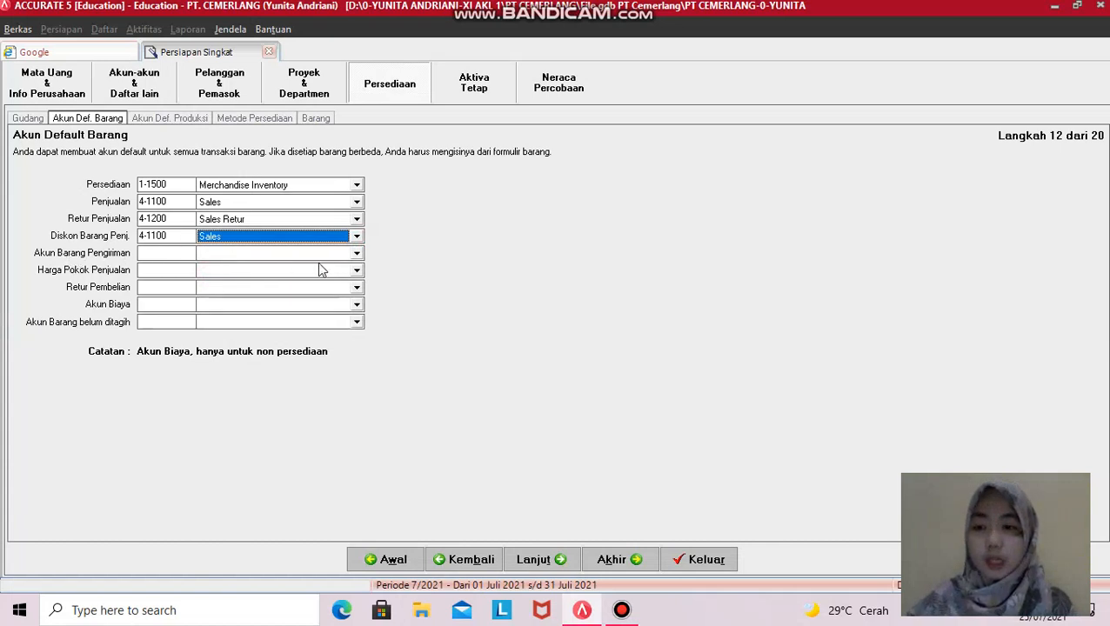
left_click(357, 255)
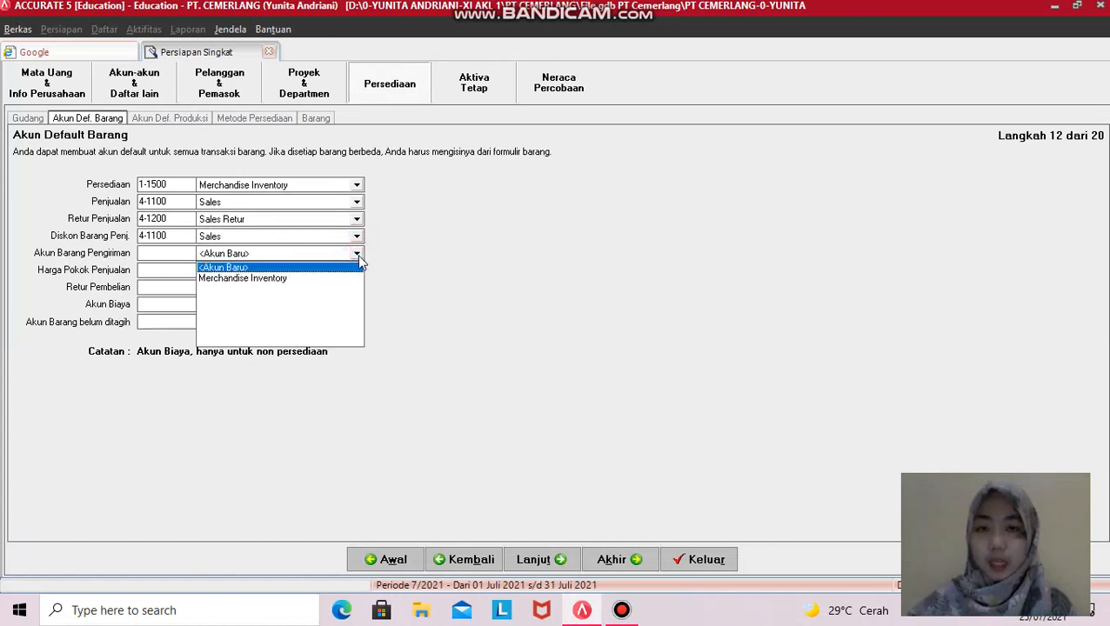
left_click(292, 279)
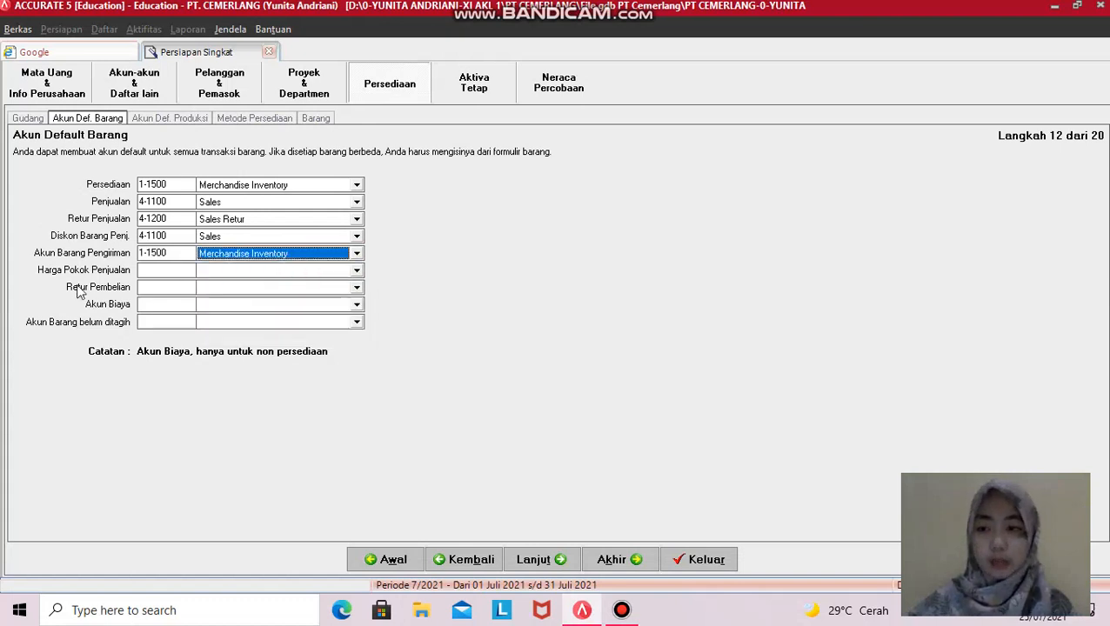
- Set the cost account to Cost of goods Sold and purchase returns to Merchandise Inventory (1-1500)
left_click(356, 271)
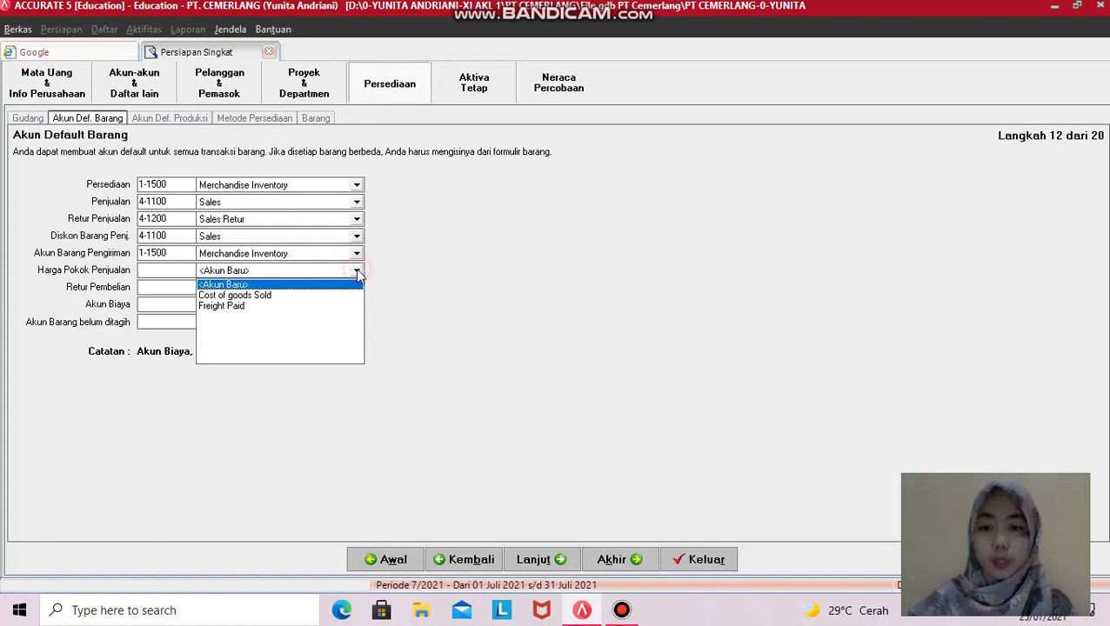
left_click(256, 297)
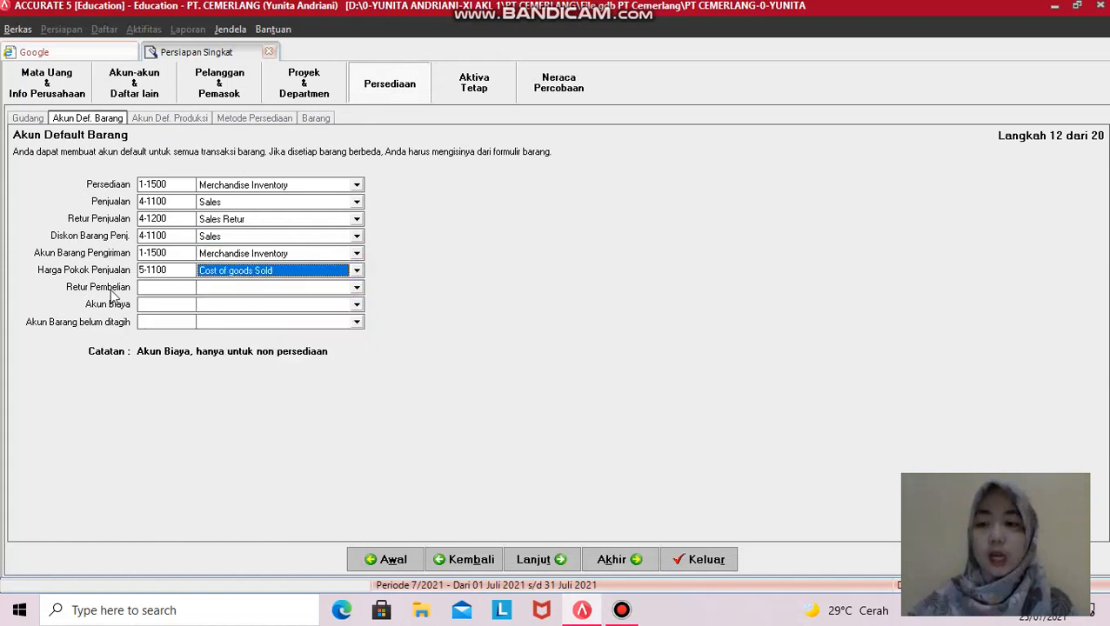
left_click(357, 287)
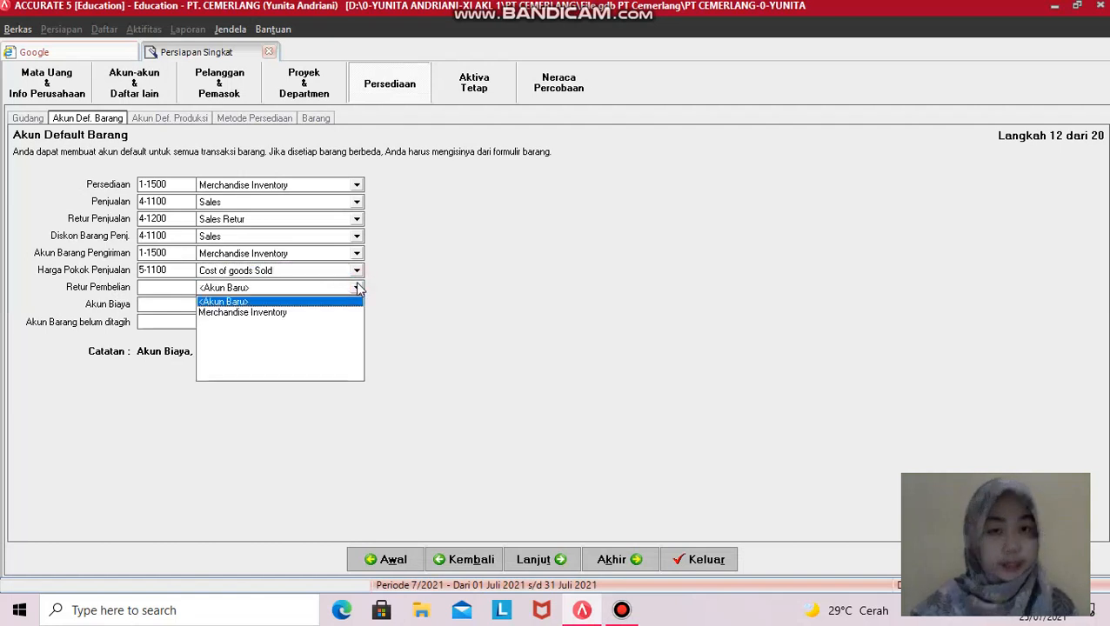
left_click(279, 314)
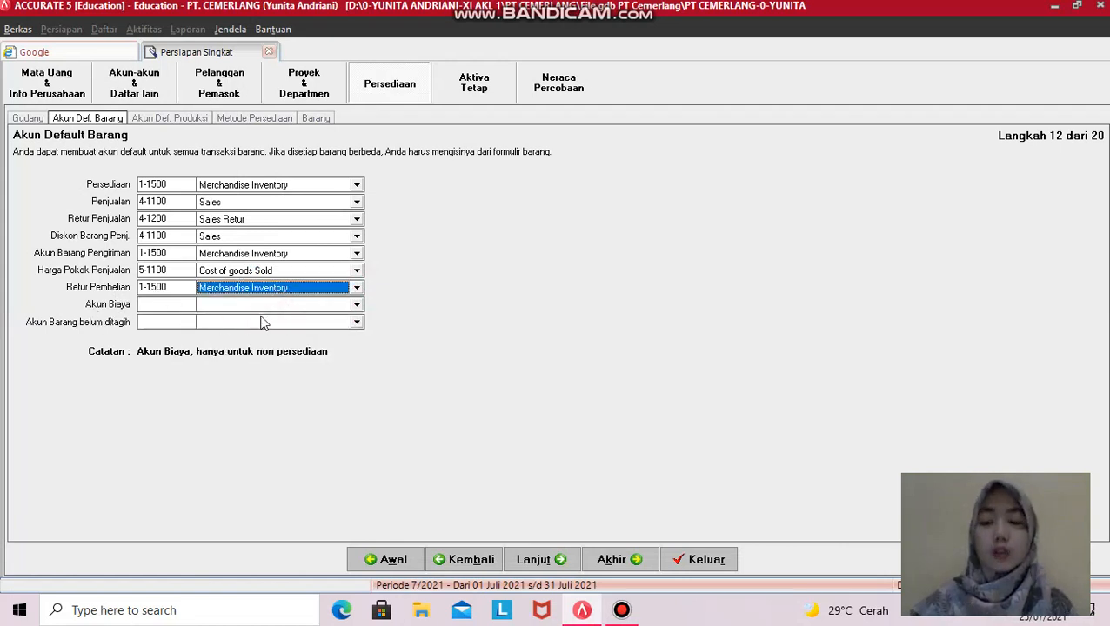
- Set Akun Biaya to Other Operating Expenses (6-1800), unbilled items to Expense Payable (2-1200), then continue
left_click(356, 306)
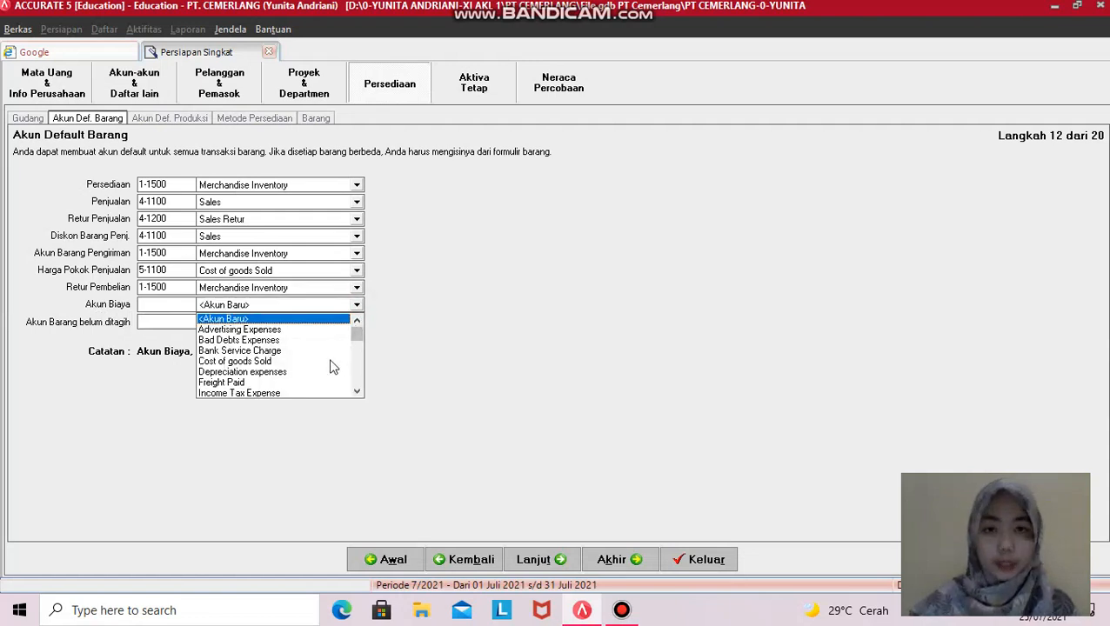
left_click(358, 391)
left_click(360, 390)
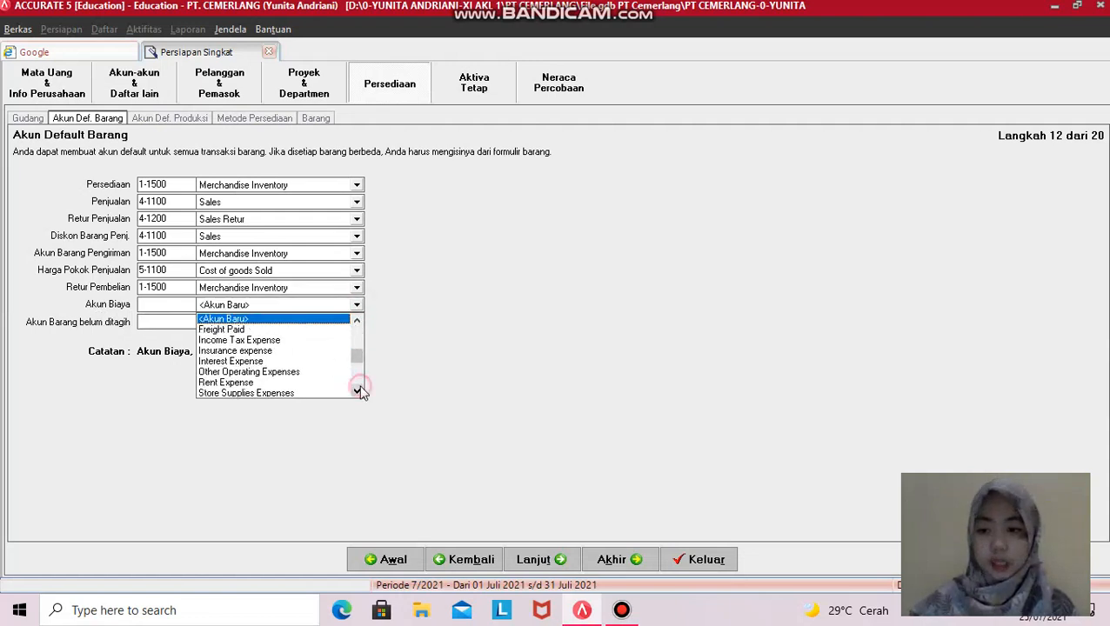
left_click(239, 372)
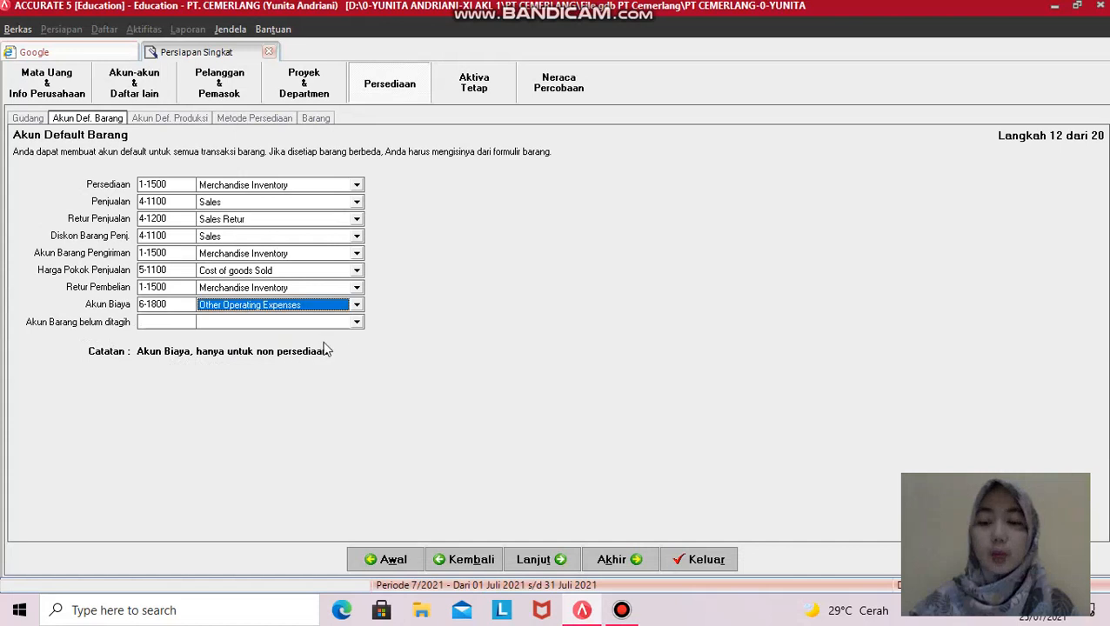
left_click(356, 323)
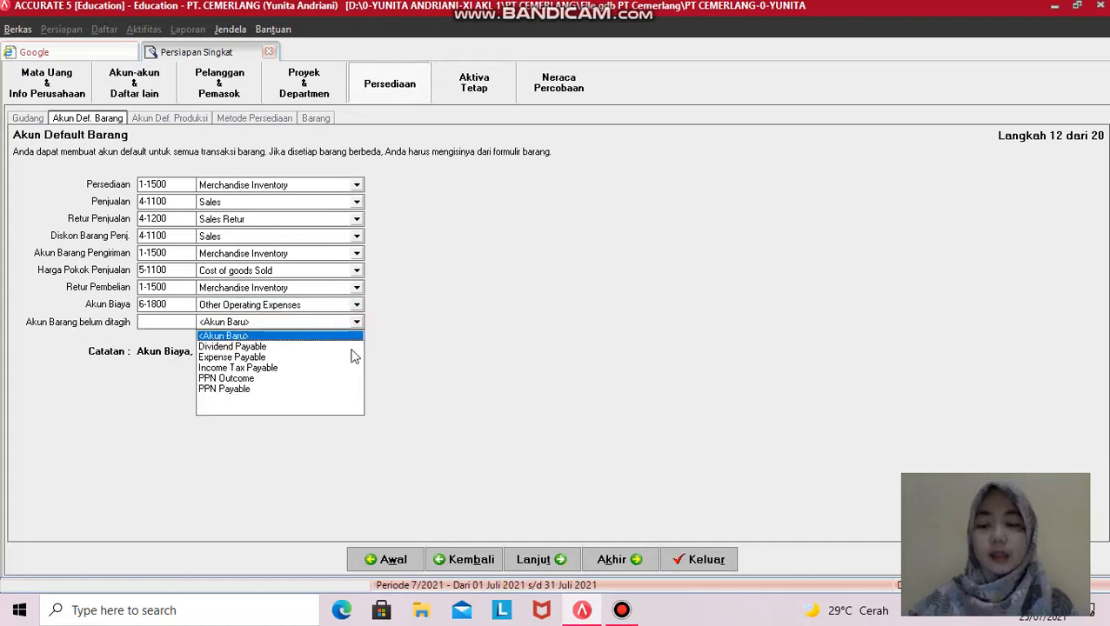
left_click(245, 357)
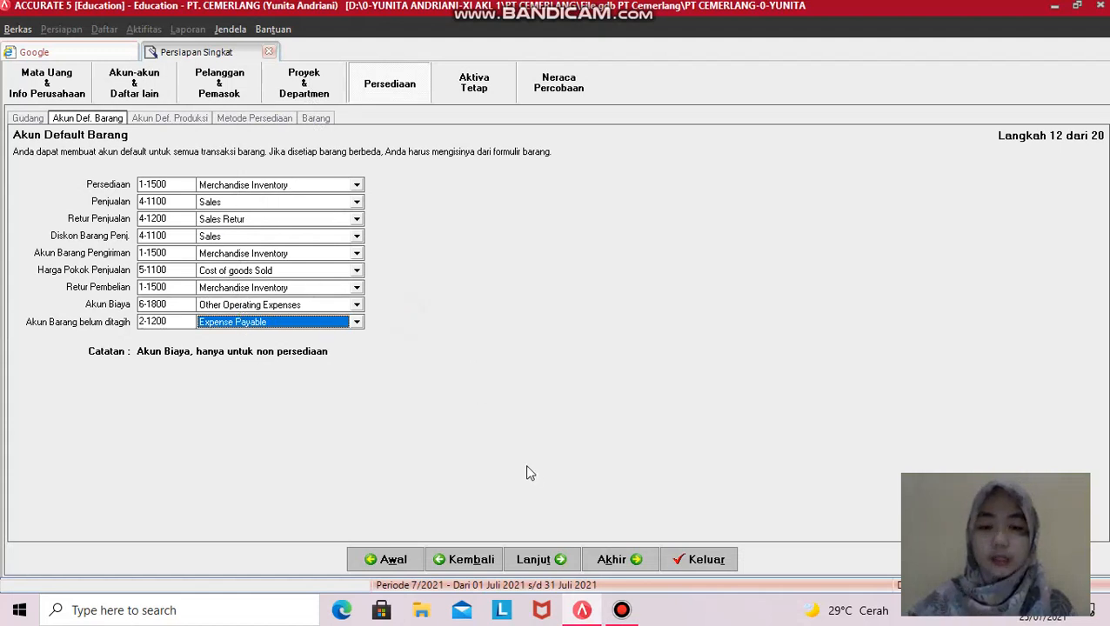
left_click(535, 559)
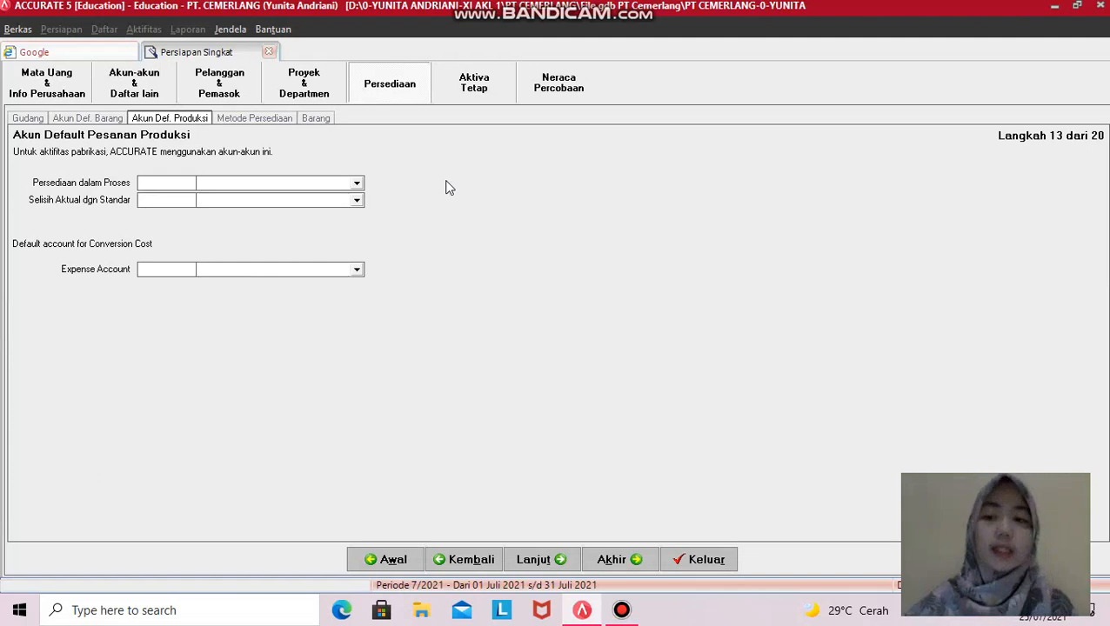
- Leave the Akun Def. Produksi accounts blank and proceed to the Metode Biaya step
left_click(539, 561)
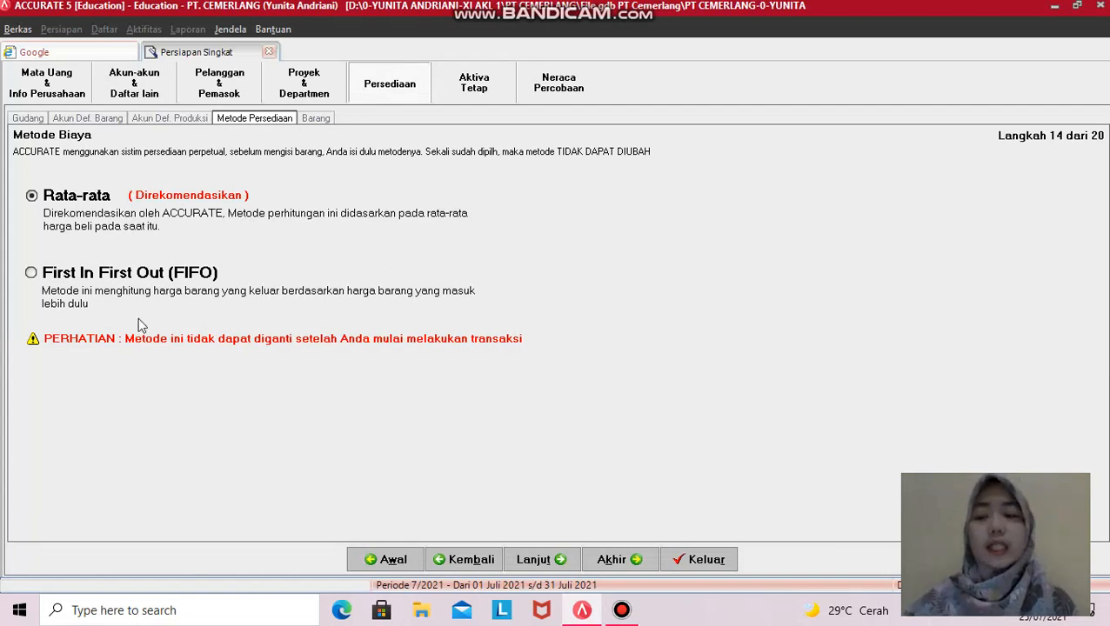
- Choose First In First Out (FIFO) as the costing method and continue to Informasi Barang
left_click(52, 278)
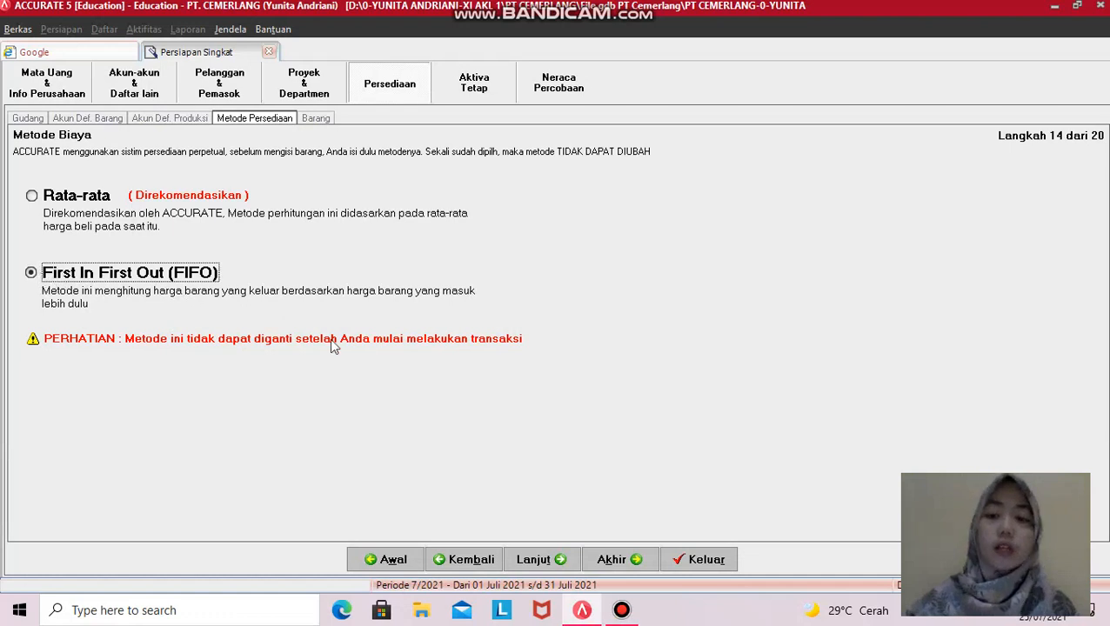
left_click(550, 563)
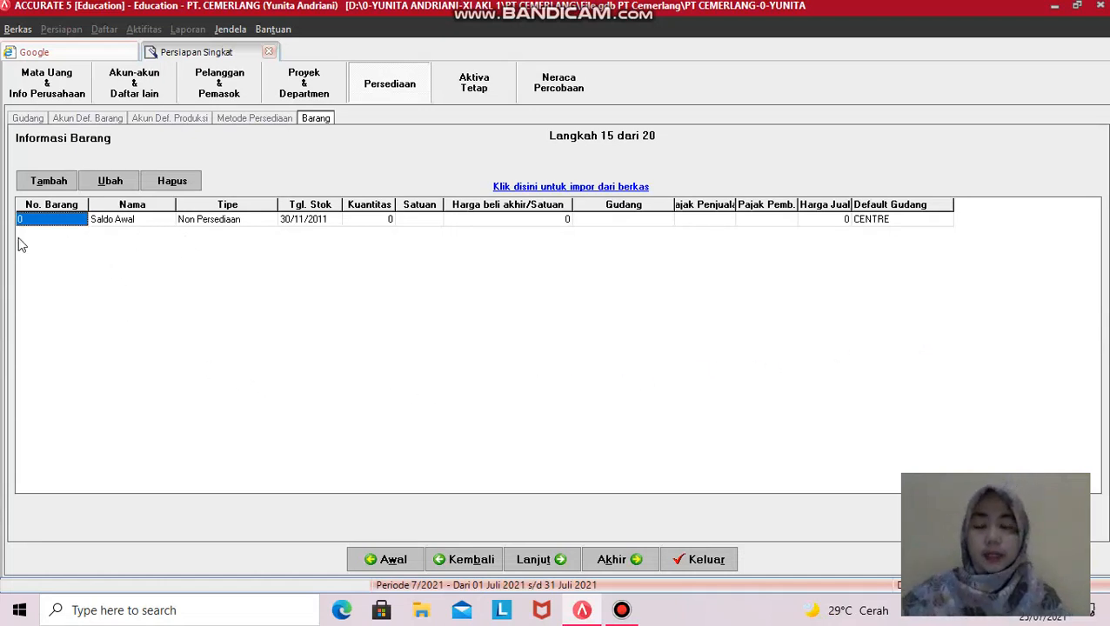
- Dismiss the Barang Baru form and bring up the Impor Barang dari file window instead
left_click(33, 177)
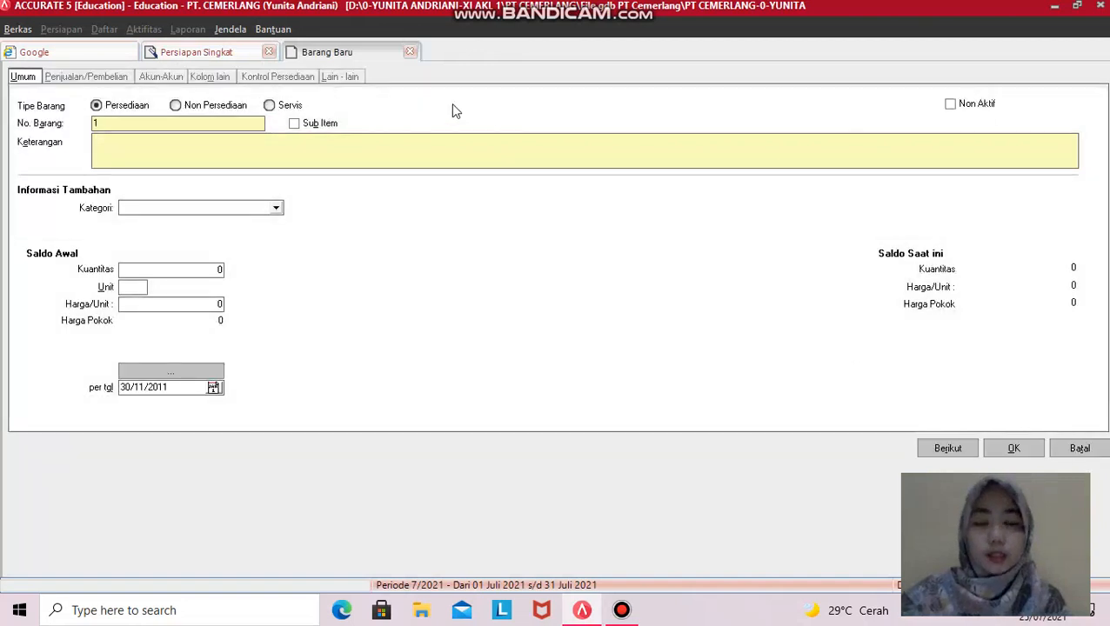
left_click(1091, 448)
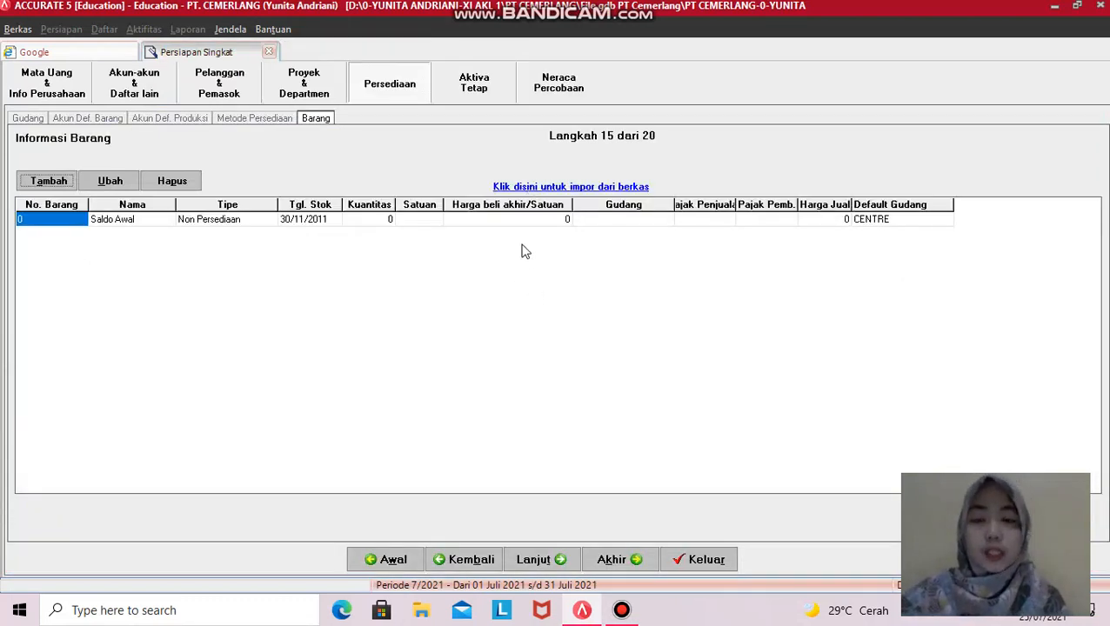
left_click(601, 191)
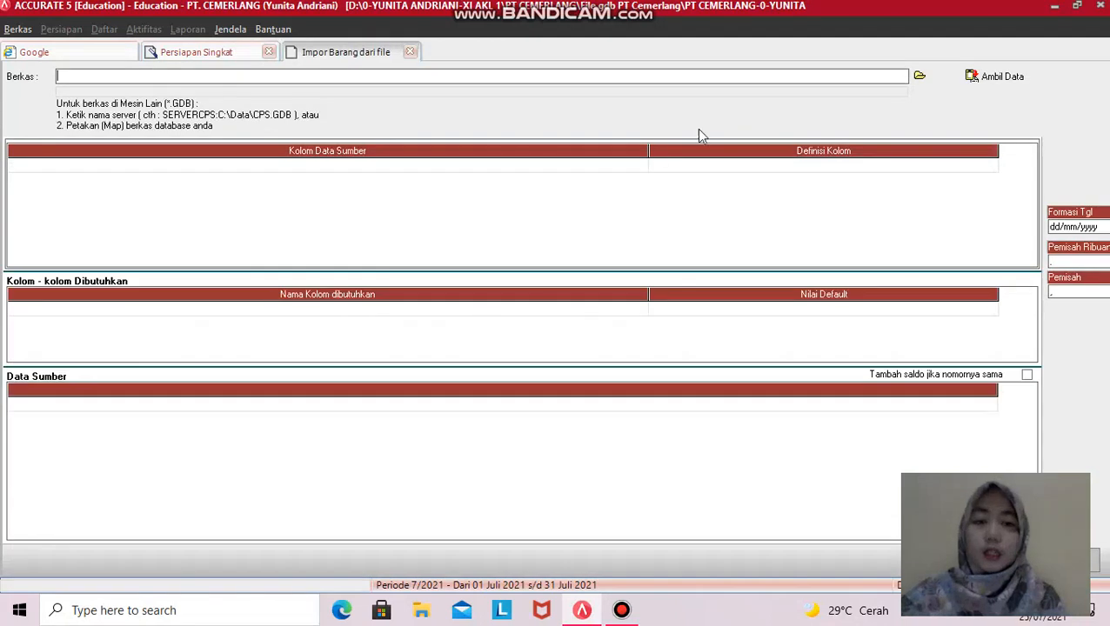
- Load '4. DAFTAR BARANG & SALDO AWAL PERSEDIAAN.xls' as Excel (*.xls) and fetch its data
left_click(918, 76)
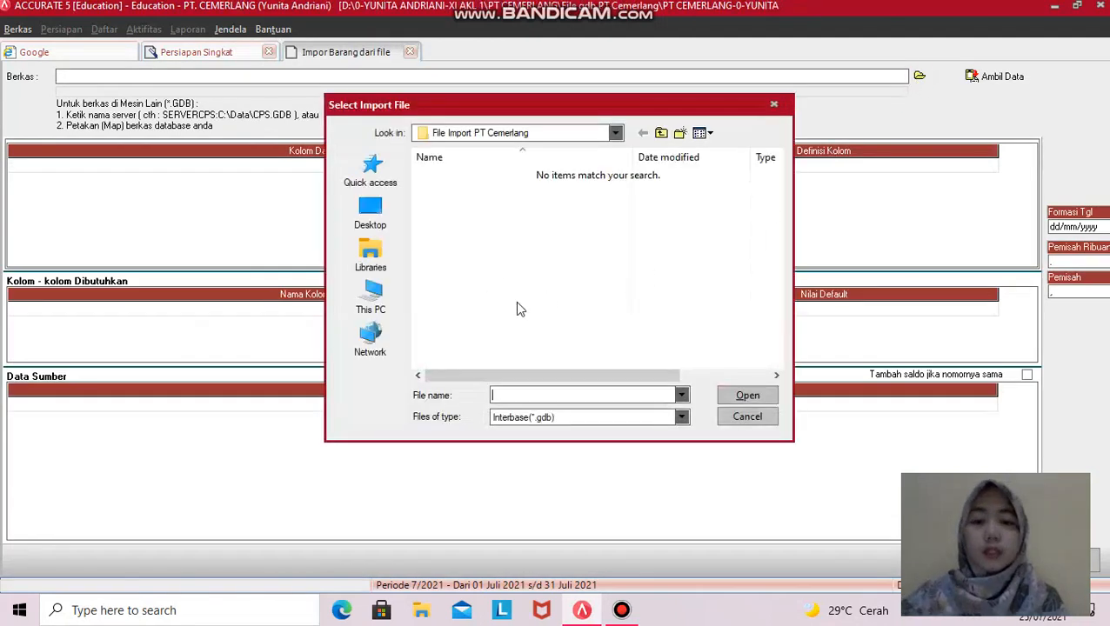
left_click(682, 416)
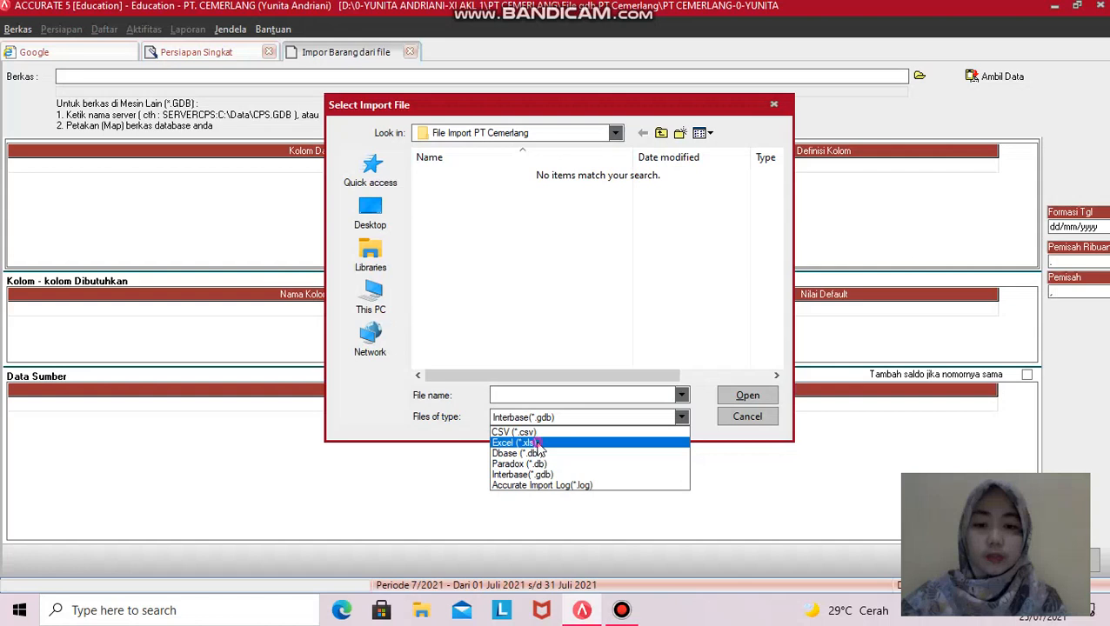
left_click(538, 444)
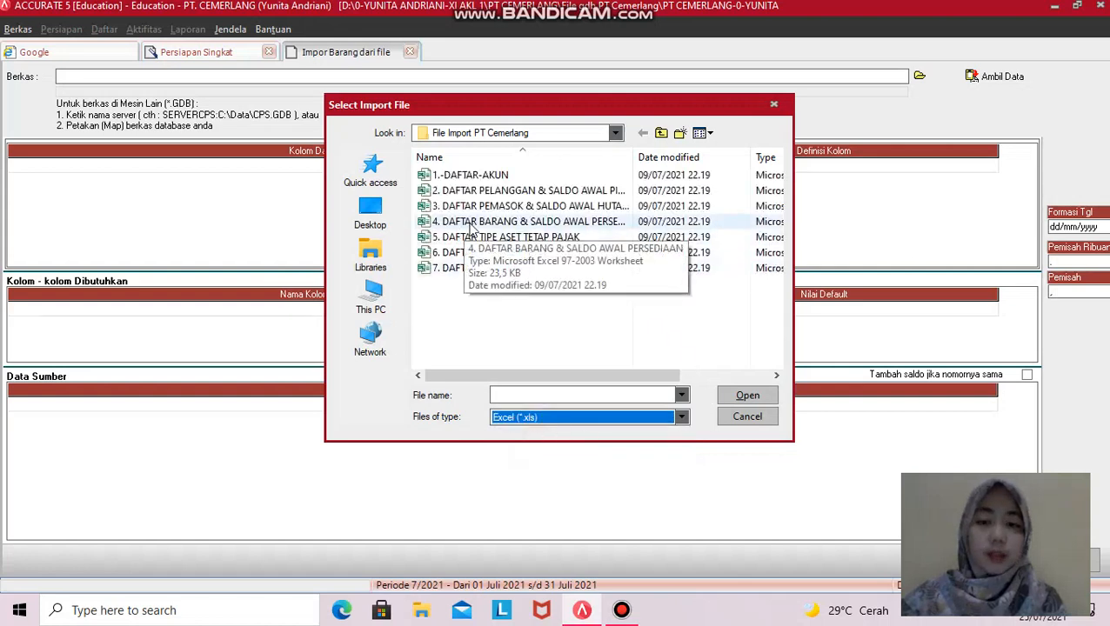
left_click(519, 222)
left_click(750, 396)
left_click(1000, 76)
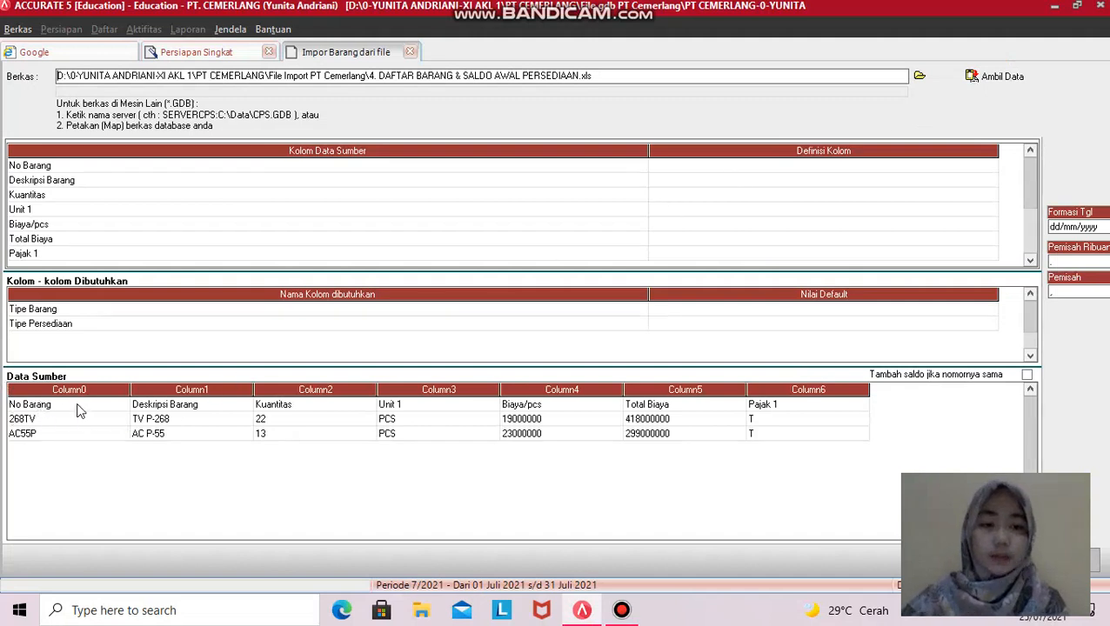
- Delete the header row from the imported source data
left_click(30, 405)
left_click(62, 410)
right_click(73, 406)
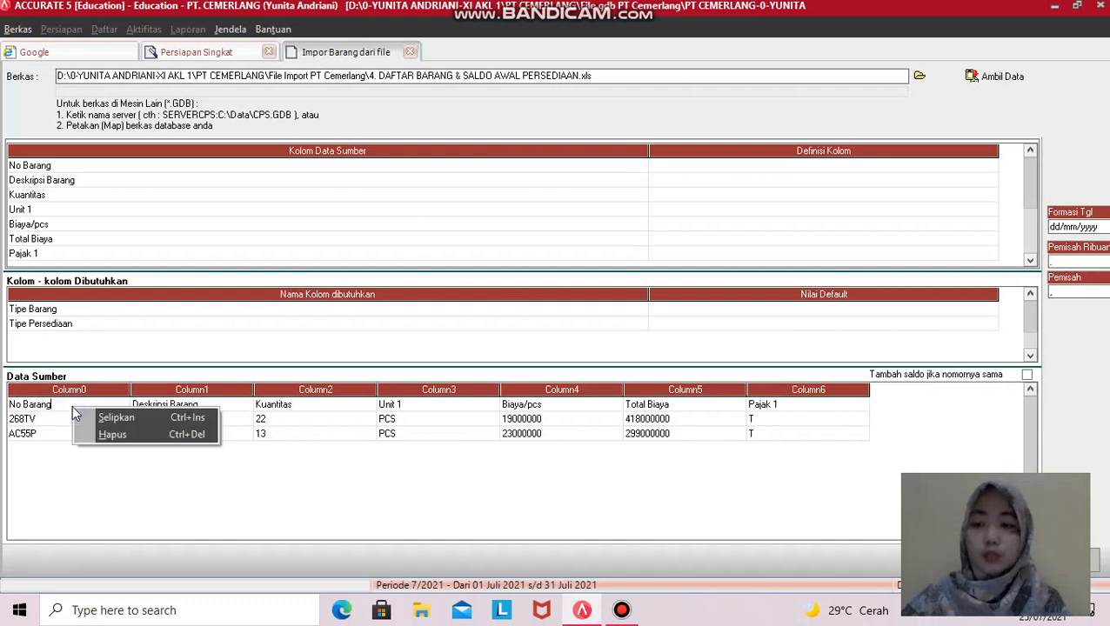
left_click(108, 435)
left_click(527, 346)
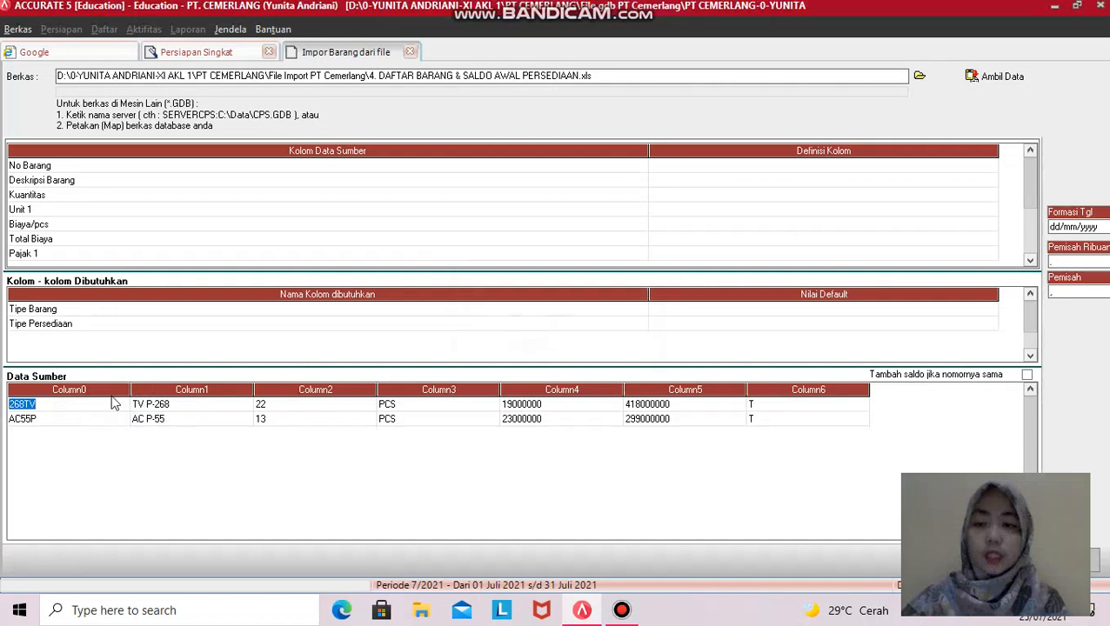
- Map the first two columns to No. Barang and Deskripsi Barang
left_click(764, 167)
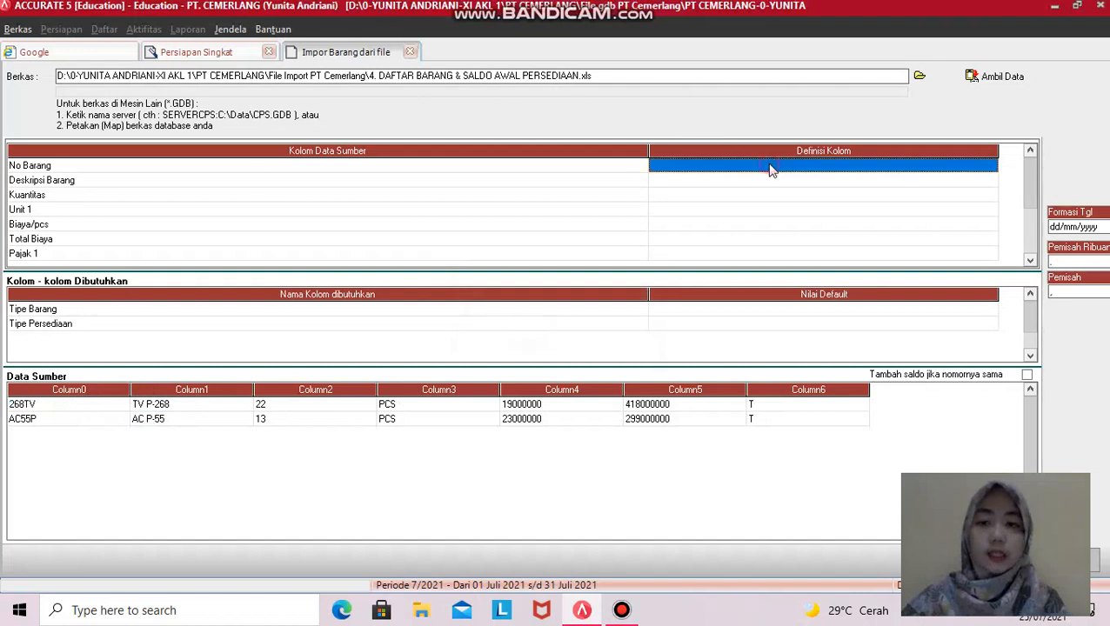
left_click(982, 166)
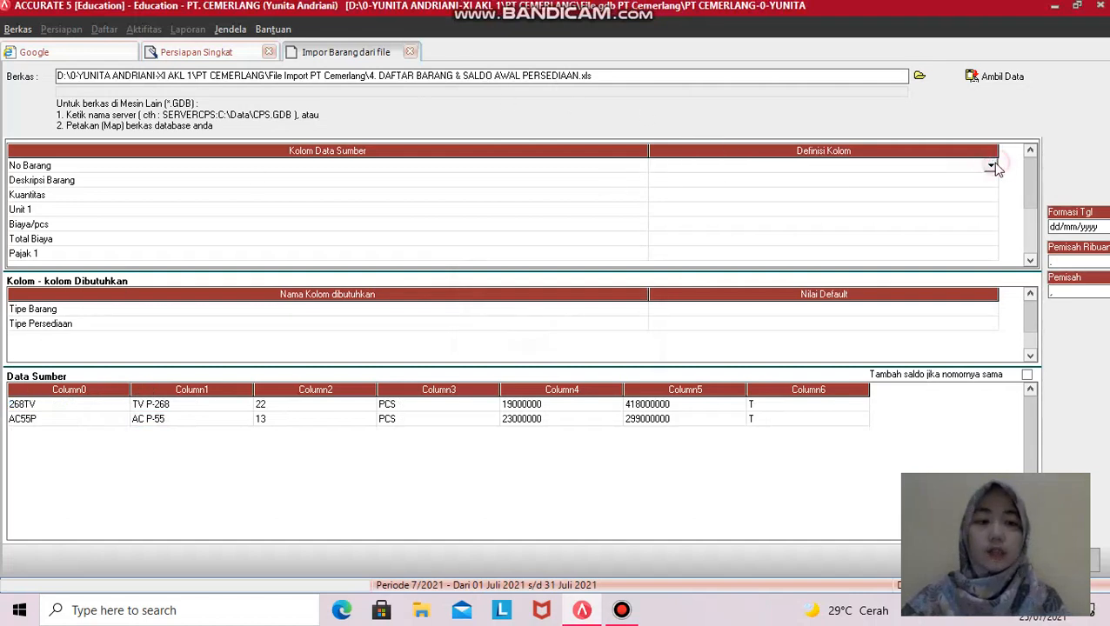
left_click(991, 165)
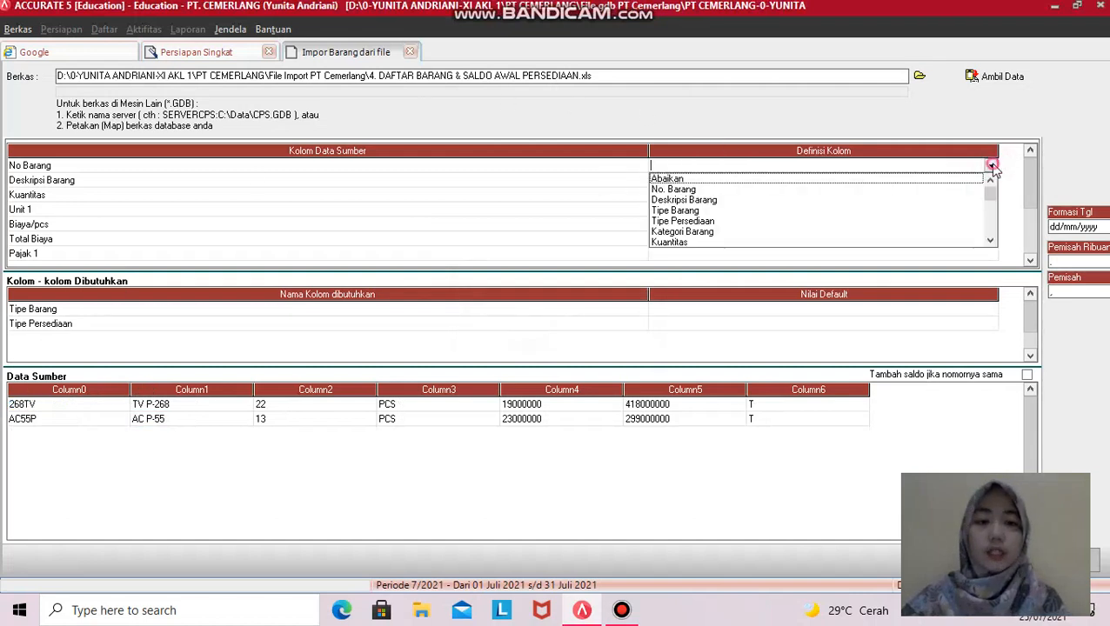
left_click(687, 188)
left_click(986, 181)
left_click(989, 180)
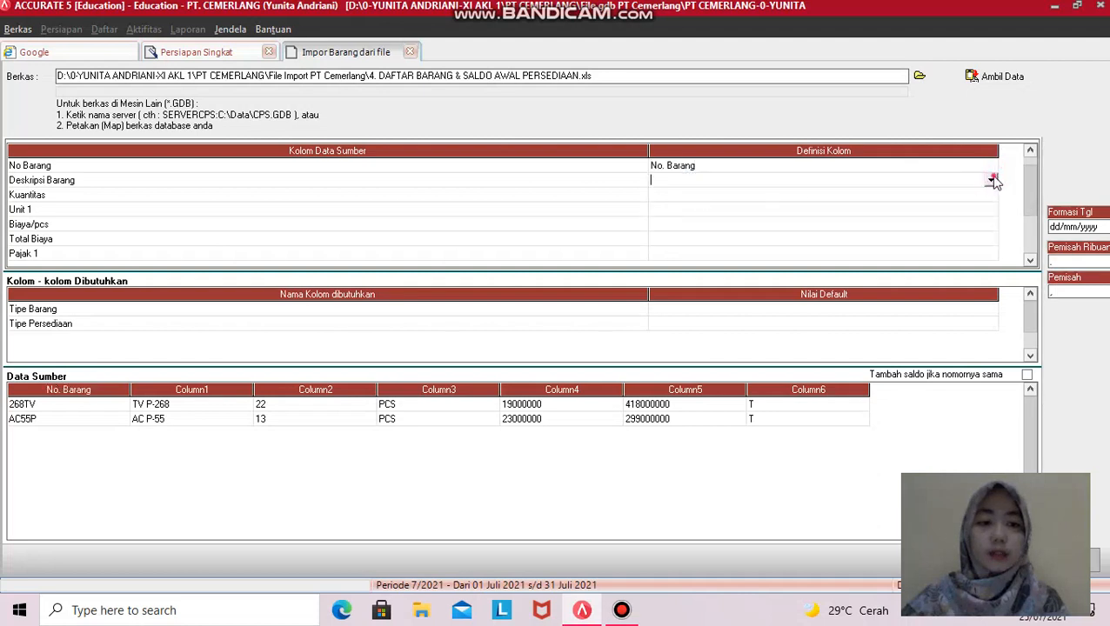
left_click(991, 179)
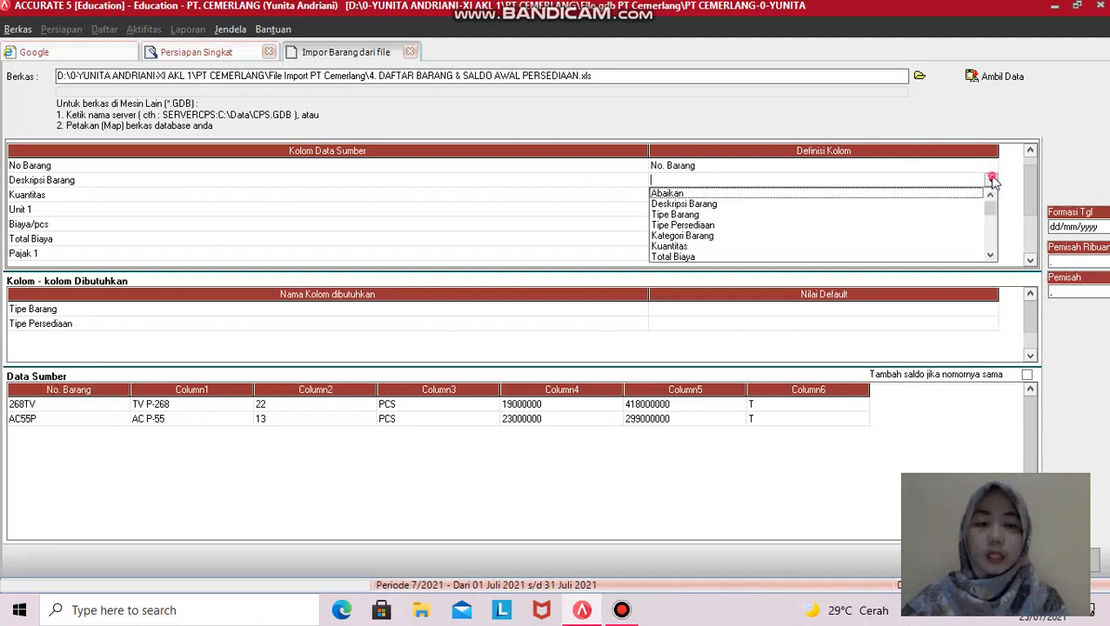
left_click(696, 206)
- Map the quantity column to Kuantitas and the unit column to Unit 1
left_click(989, 194)
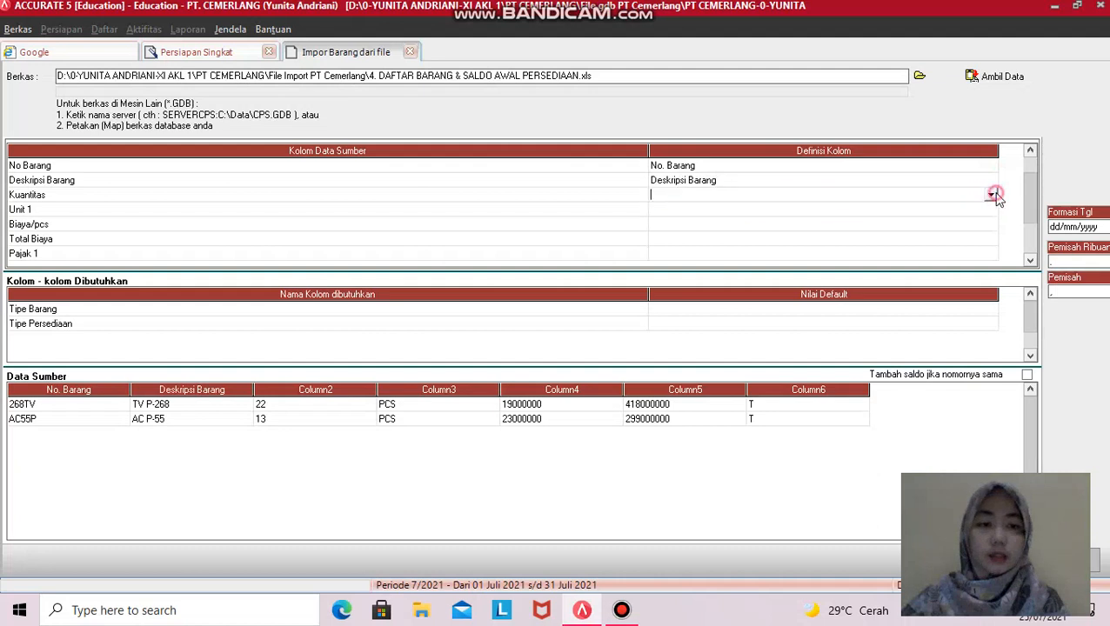
left_click(992, 194)
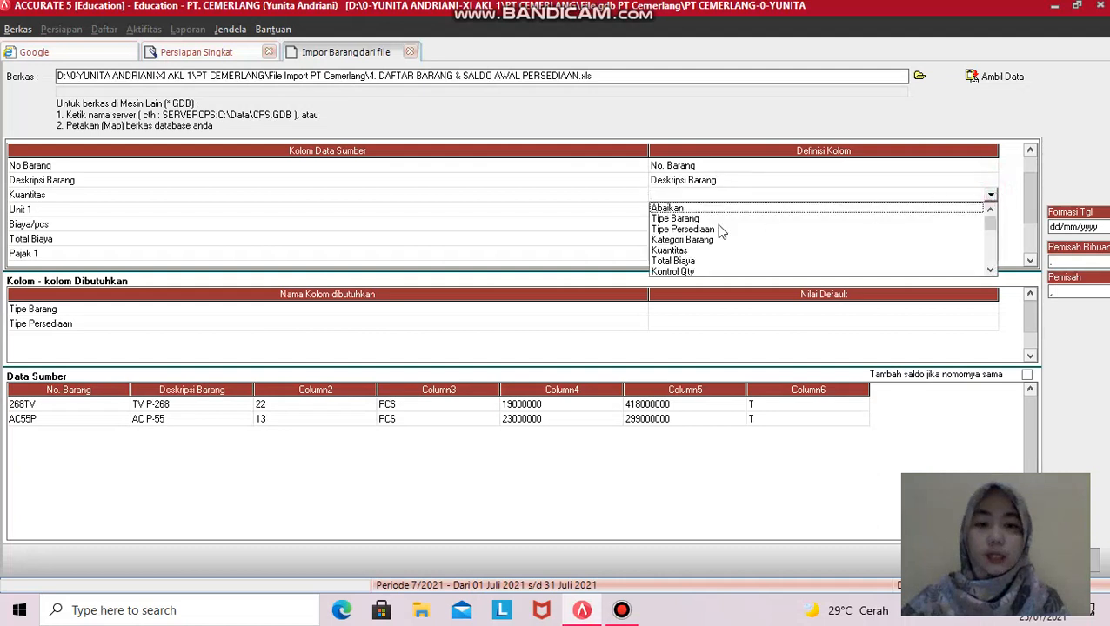
left_click(686, 250)
left_click(979, 201)
left_click(980, 206)
left_click(982, 191)
left_click(992, 198)
left_click(985, 210)
left_click(986, 213)
left_click(993, 210)
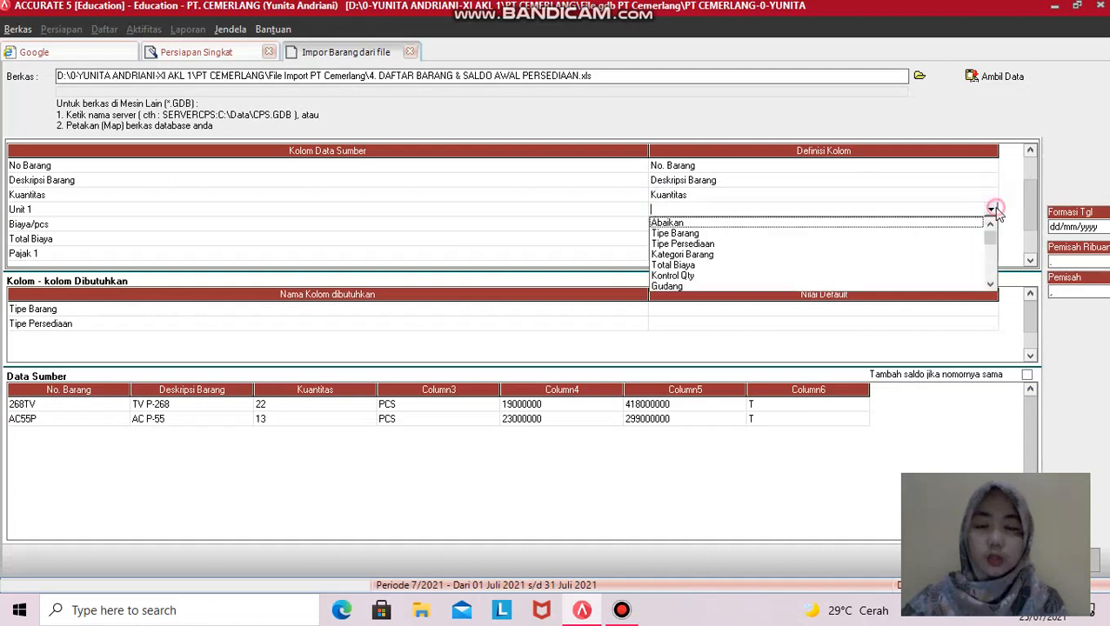
left_click(991, 285)
left_click(990, 285)
left_click(990, 285)
left_click(674, 247)
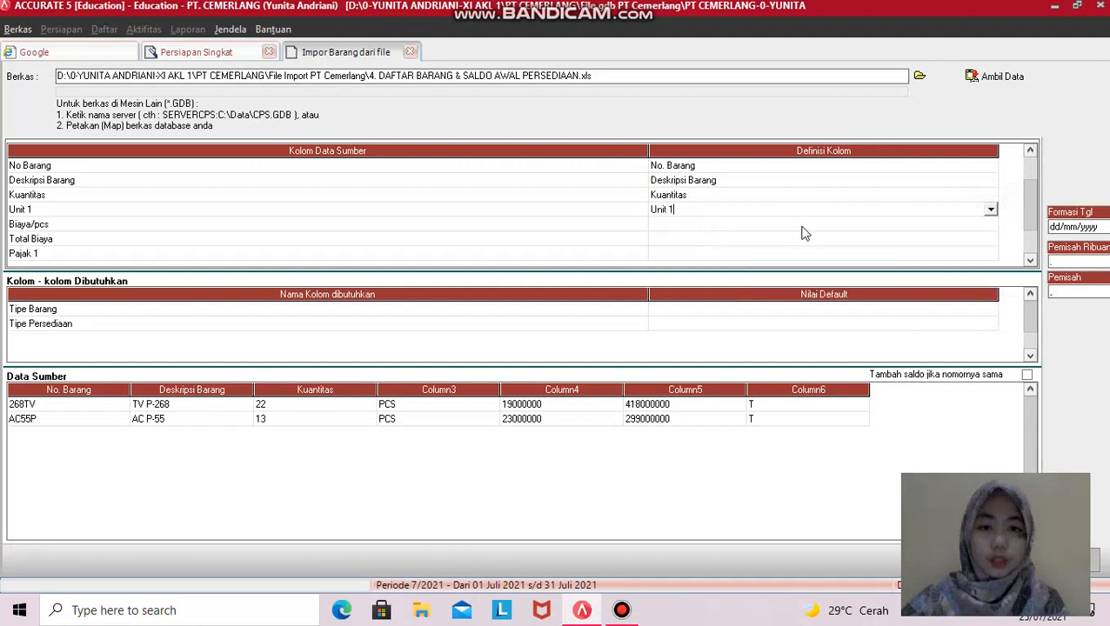
- Set Biaya/pcs to Abaikan, map Total Biaya, and map Pajak 1 to Kode pajak penjualan
left_click(983, 225)
left_click(990, 225)
left_click(992, 224)
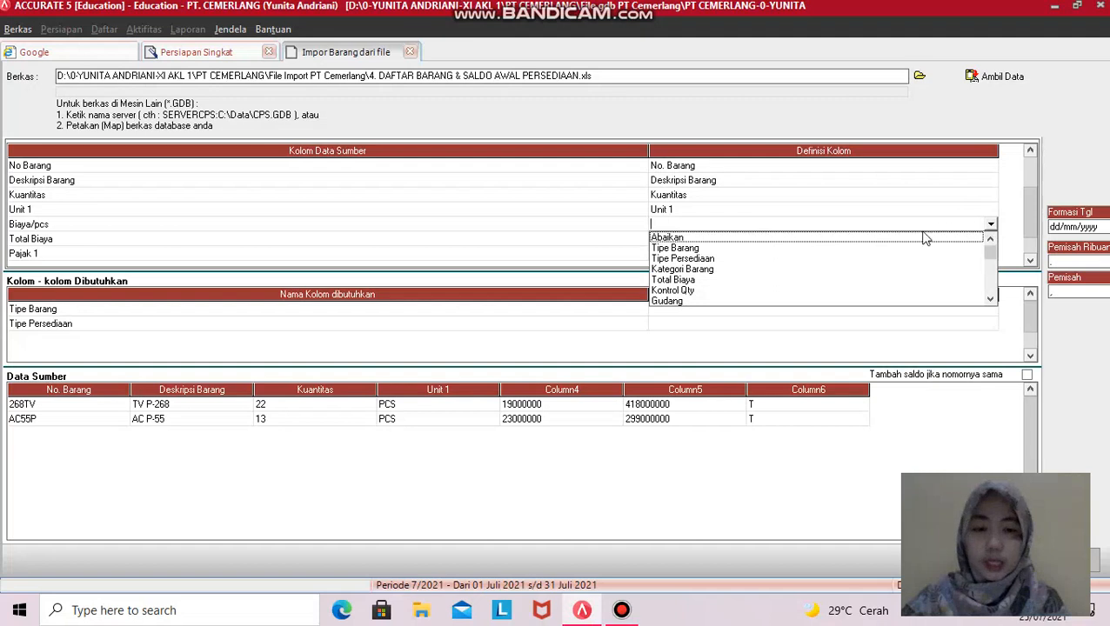
left_click_drag(990, 298, 990, 299)
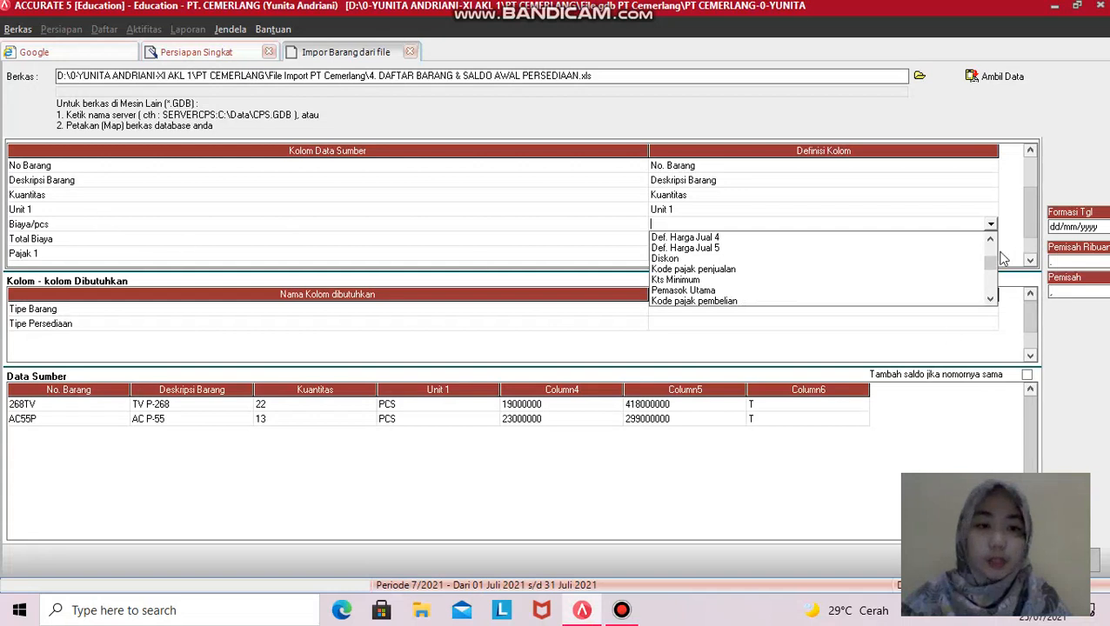
left_click_drag(990, 260, 987, 250)
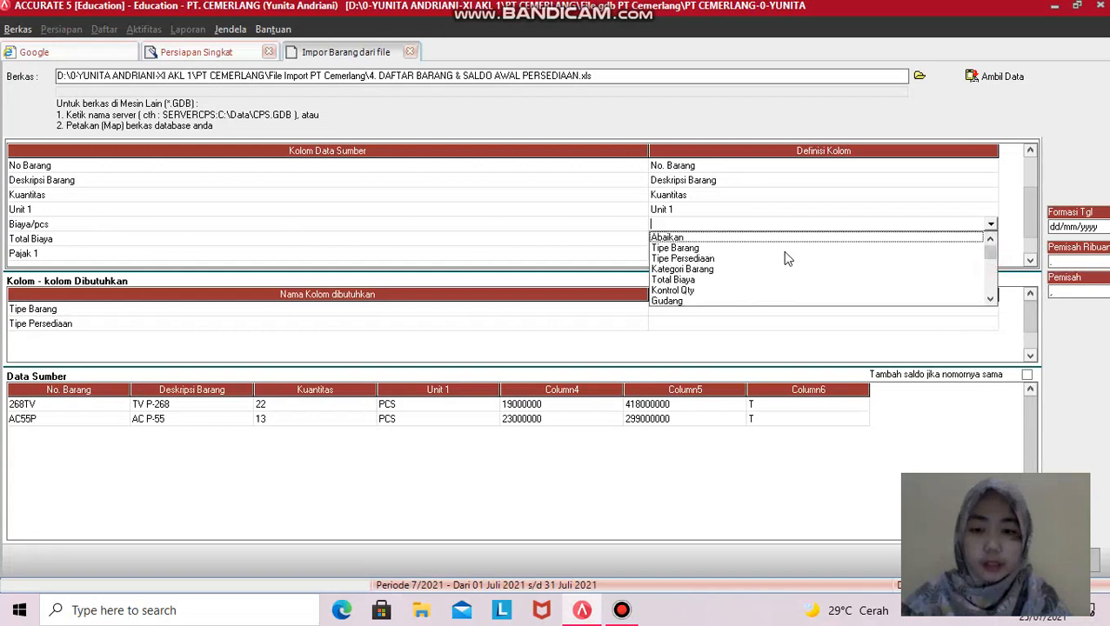
left_click(698, 238)
left_click(709, 240)
left_click(967, 240)
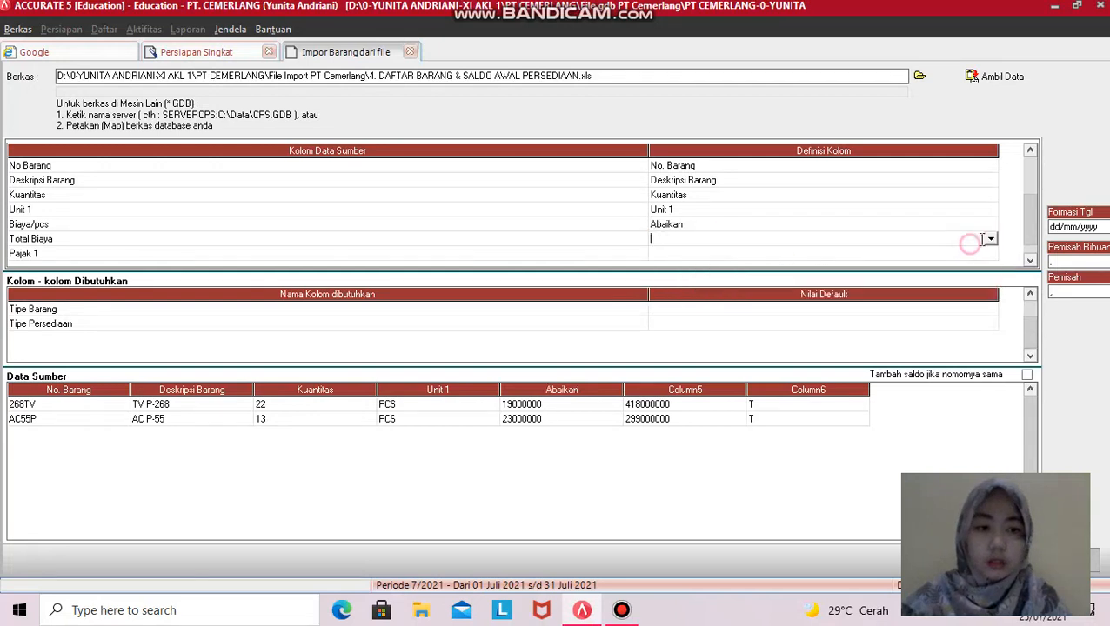
left_click(991, 239)
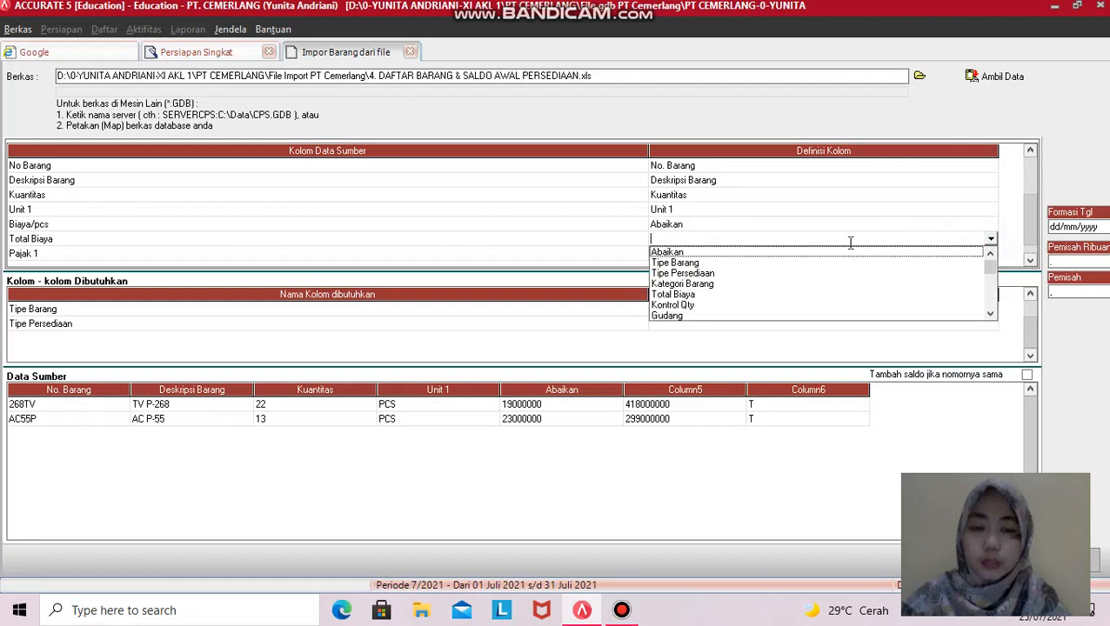
left_click(677, 293)
left_click(989, 255)
left_click(990, 255)
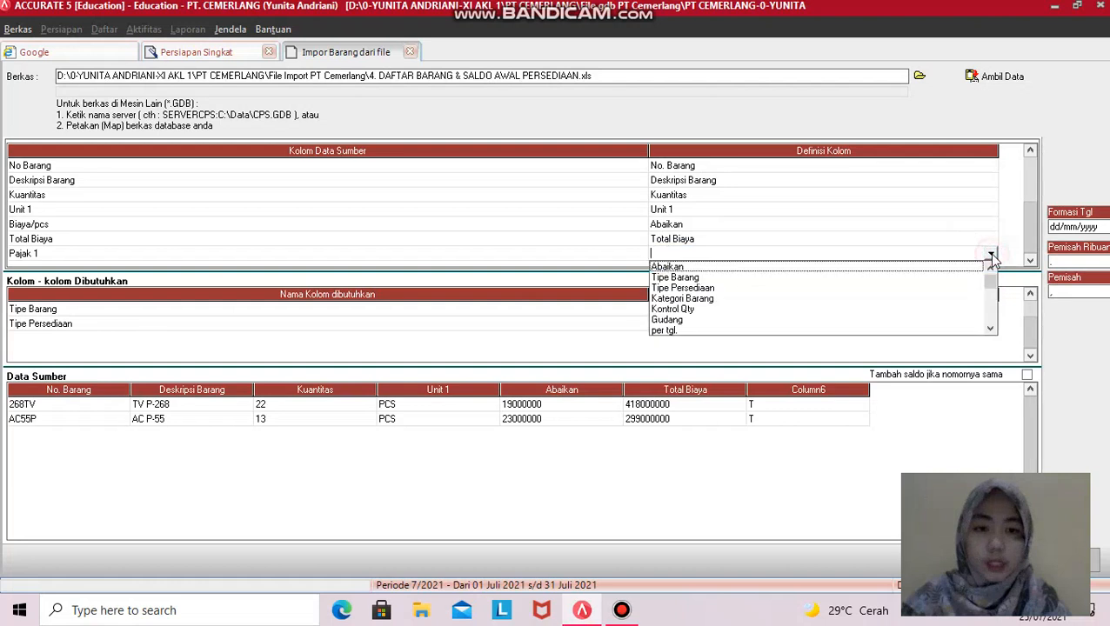
left_click(990, 327)
left_click(990, 328)
left_click(989, 328)
left_click(990, 328)
left_click(990, 328)
left_click(990, 328)
left_click(990, 328)
left_click(989, 328)
left_click(989, 328)
left_click(990, 328)
left_click(990, 327)
left_click(989, 328)
left_click(989, 328)
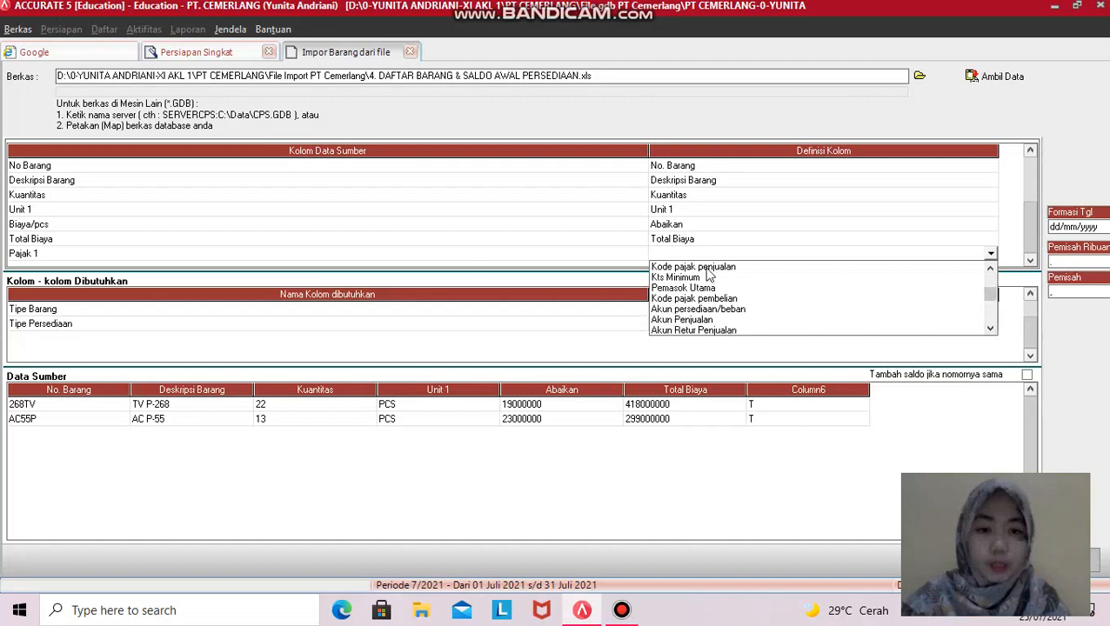
left_click(706, 266)
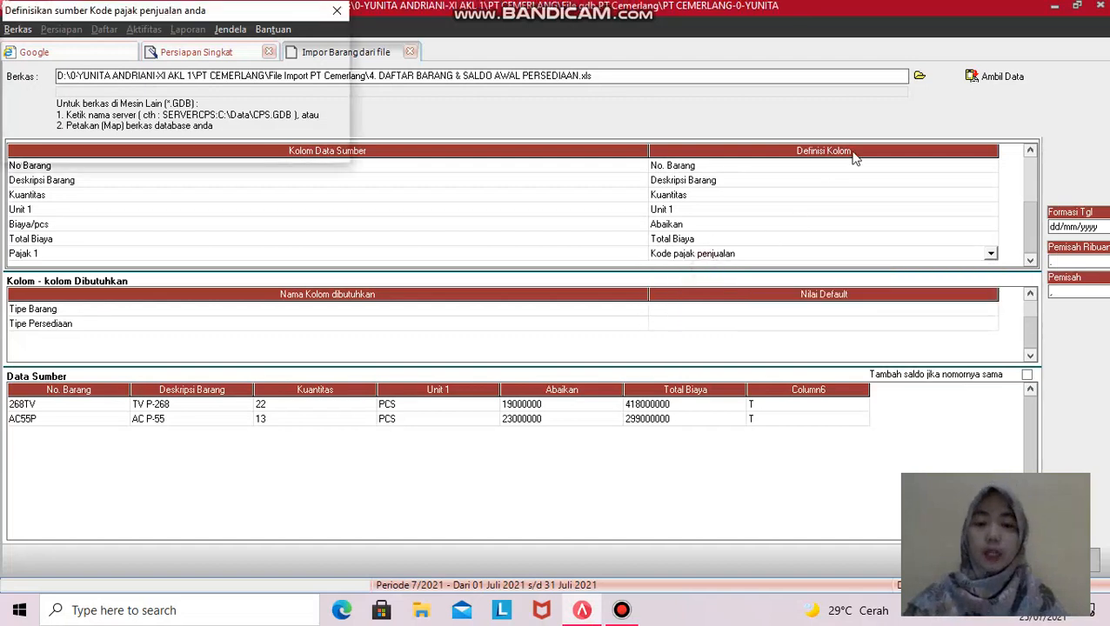
- Define source tax value T as PPN for the sales tax code and confirm
left_click(241, 44)
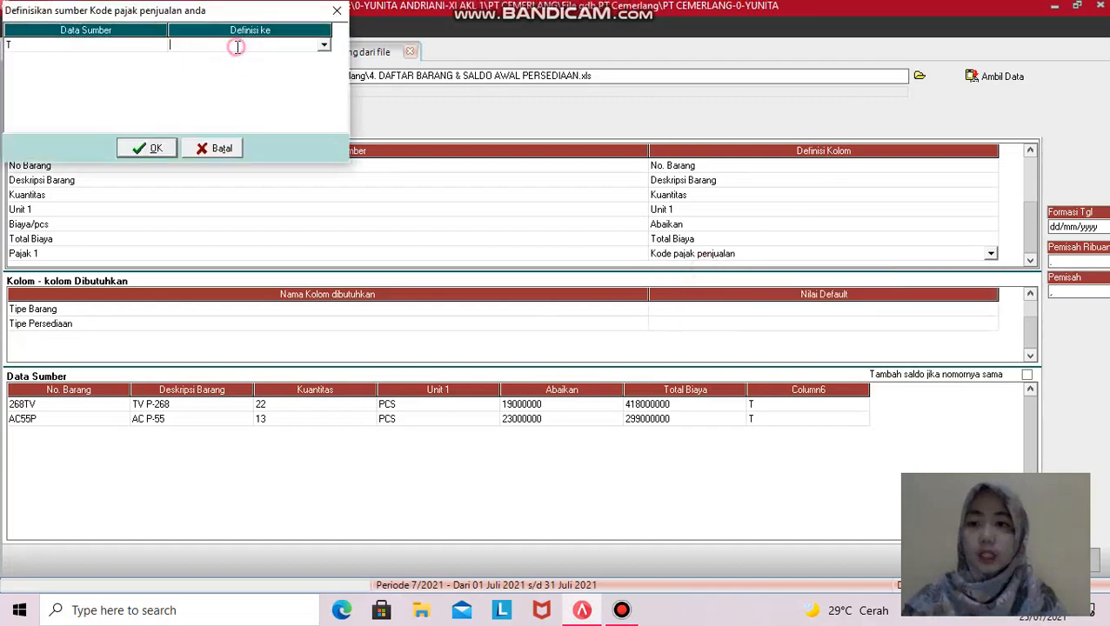
left_click(323, 45)
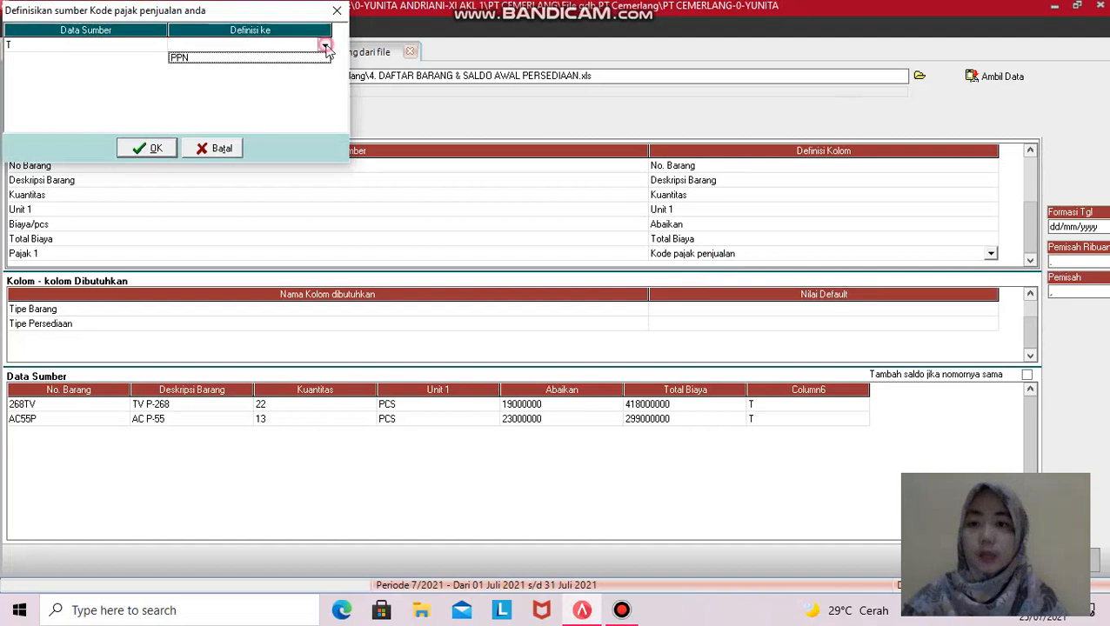
left_click(196, 59)
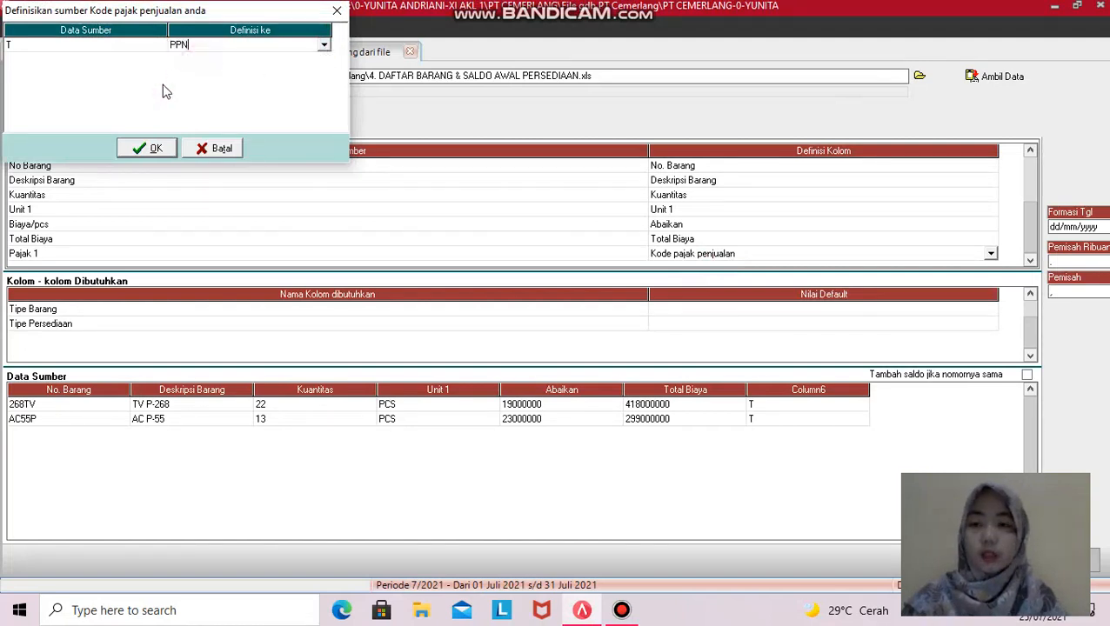
left_click(148, 149)
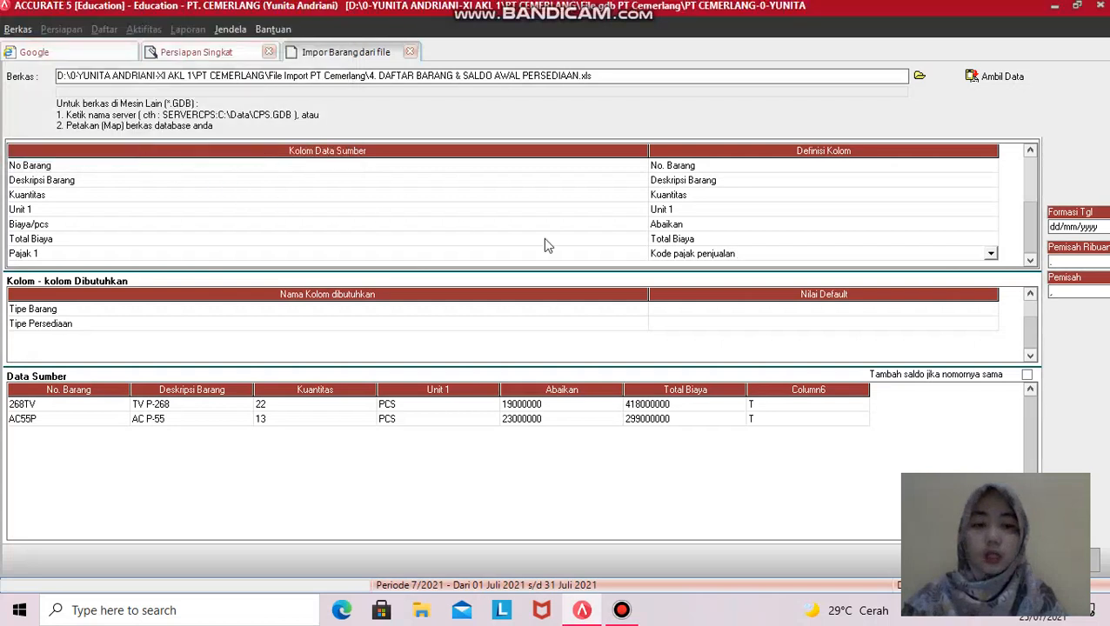
- Bring up the choices for the Tipe Barang default value
left_click(866, 319)
left_click(910, 311)
left_click(970, 311)
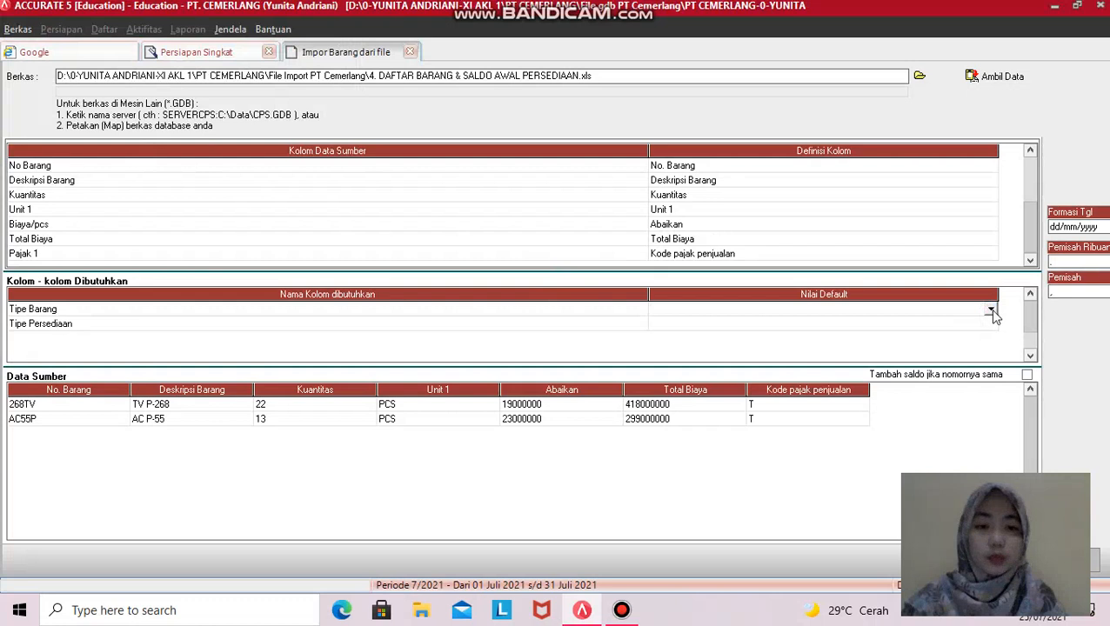
left_click(992, 310)
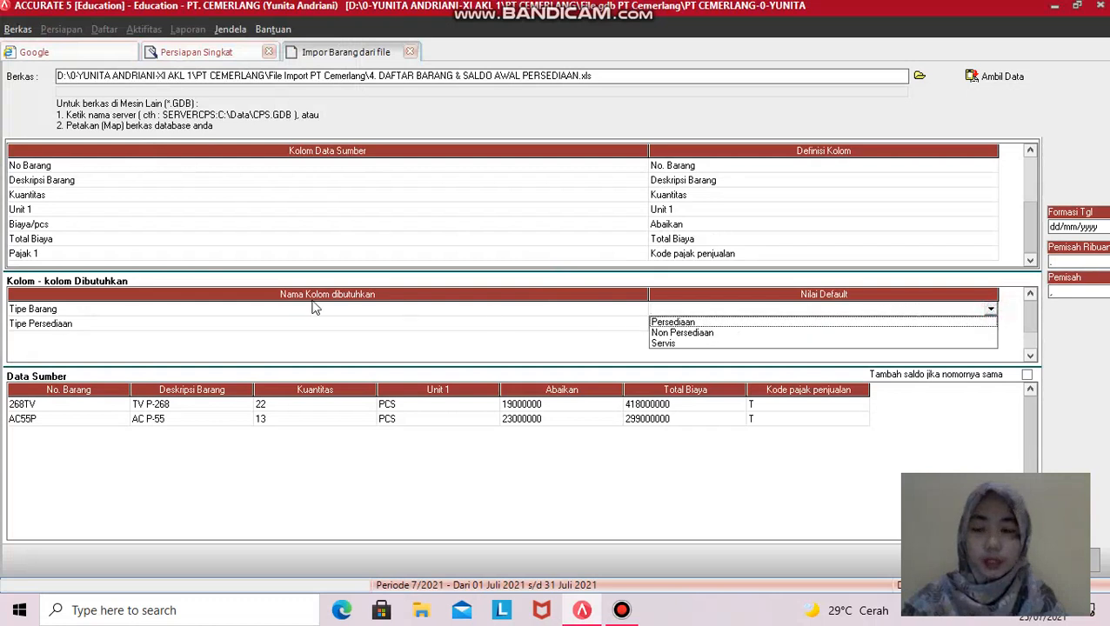
- Default item type to Persediaan and stock type to Barang Jadi, then import both spreadsheet items
left_click(722, 323)
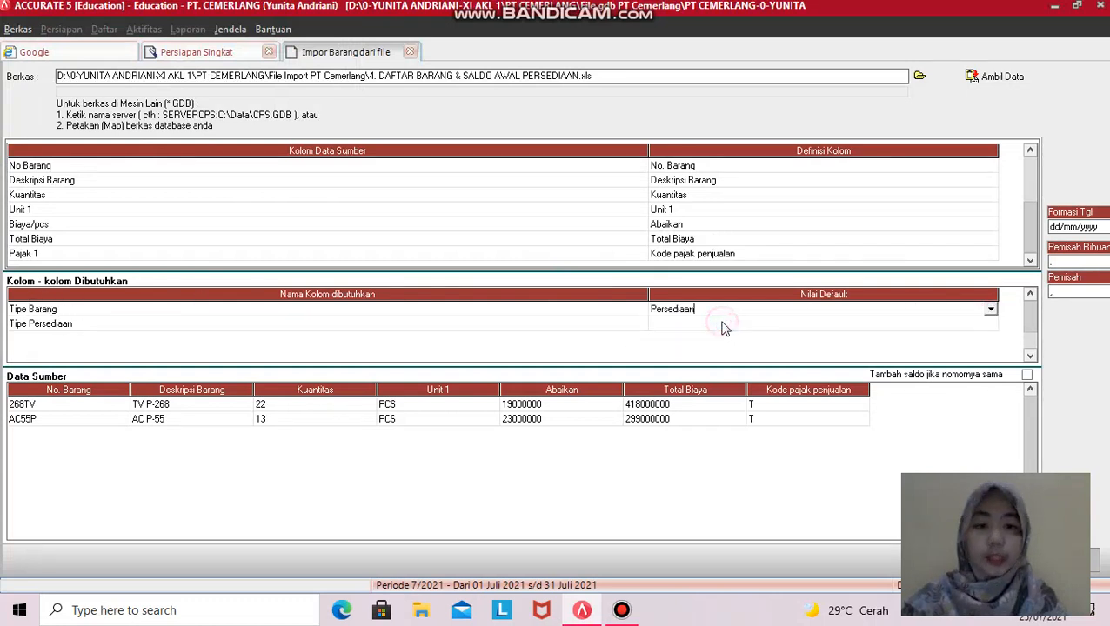
left_click(979, 324)
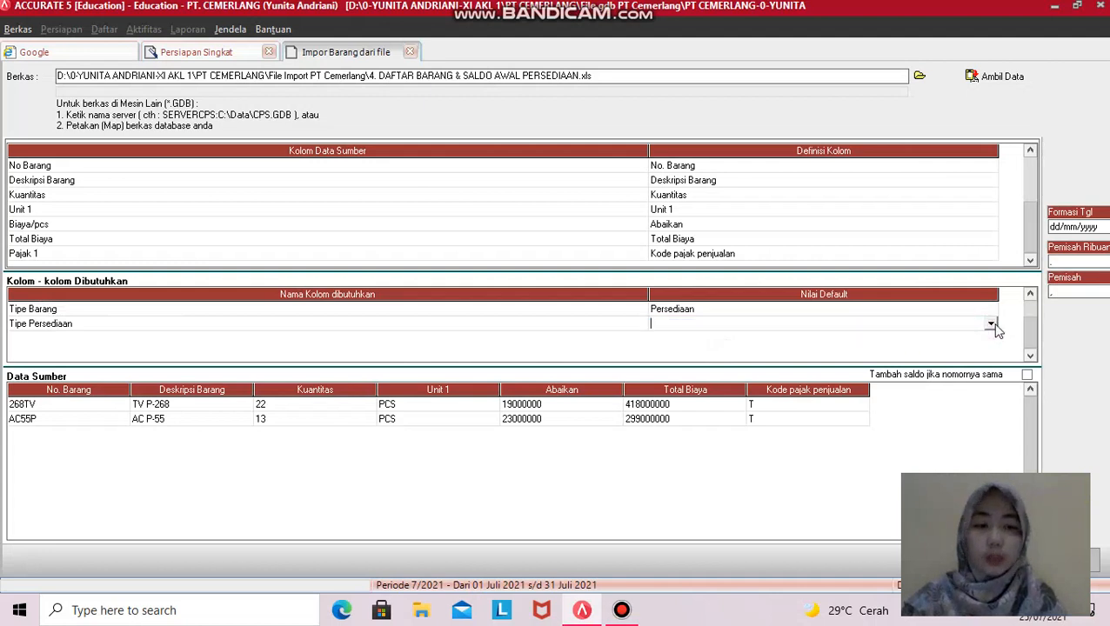
left_click(991, 325)
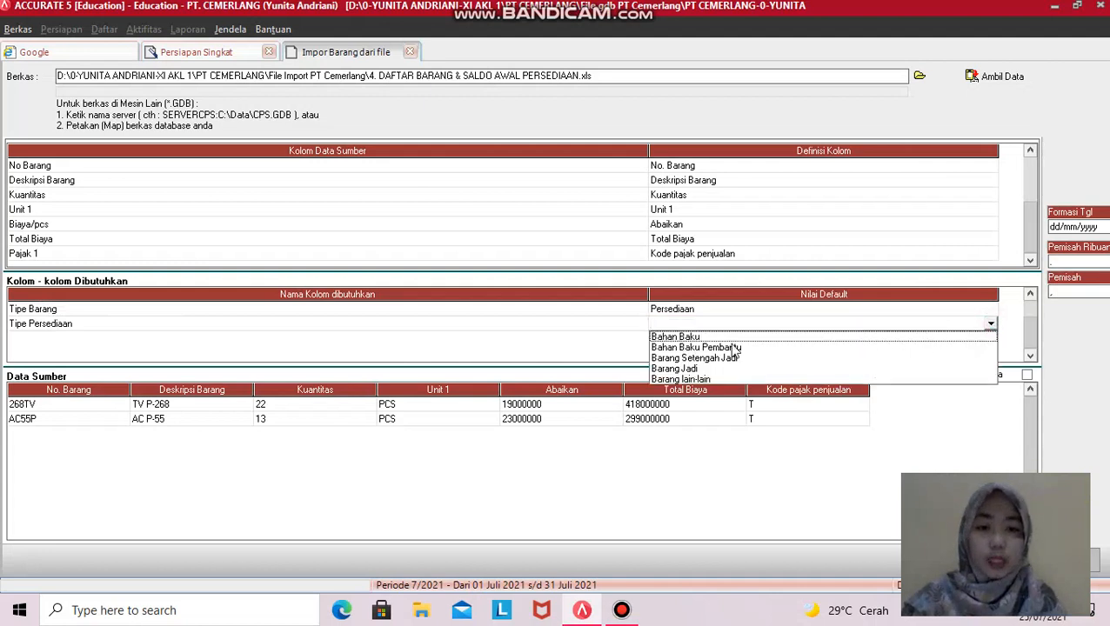
left_click(676, 369)
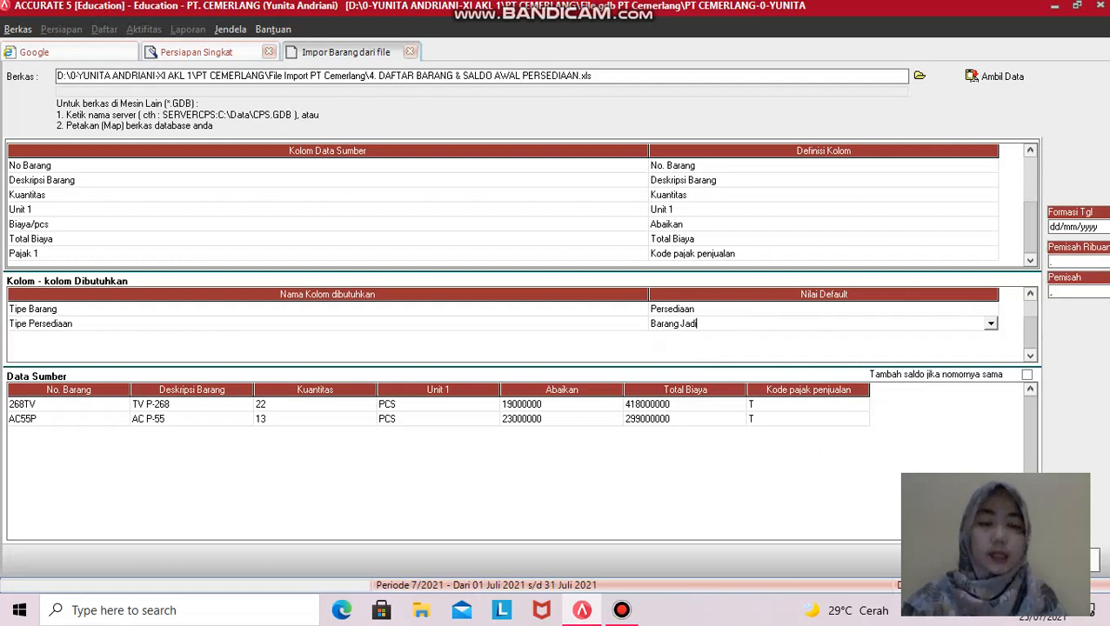
left_click(1065, 559)
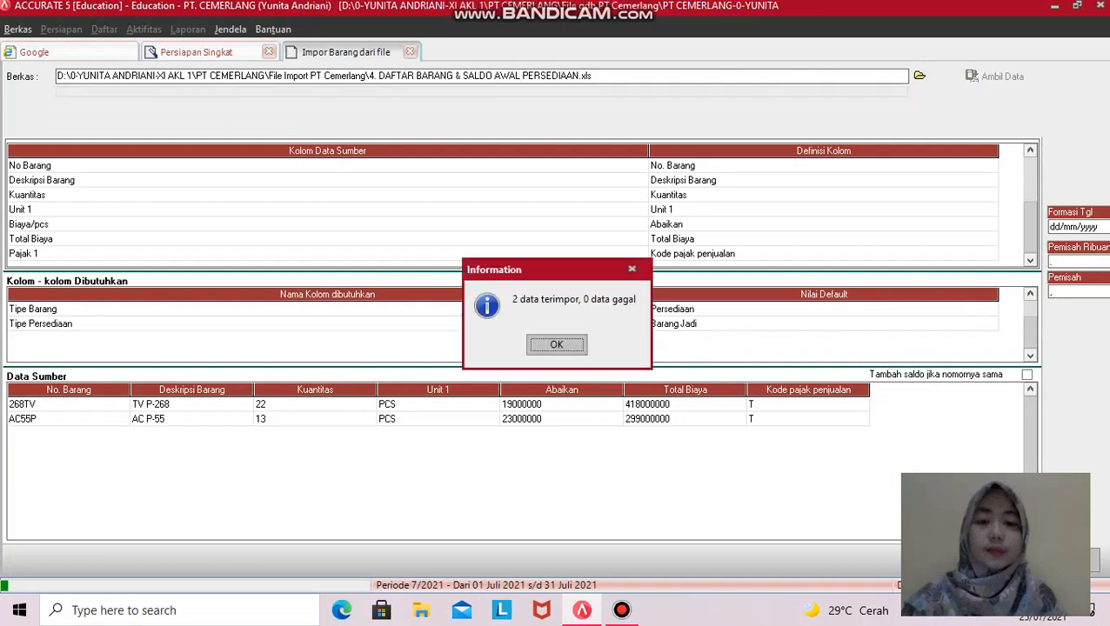
- Acknowledge the 2-imported, 0-failed result, then exit Persiapan Singkat, saving the item list
left_click(557, 345)
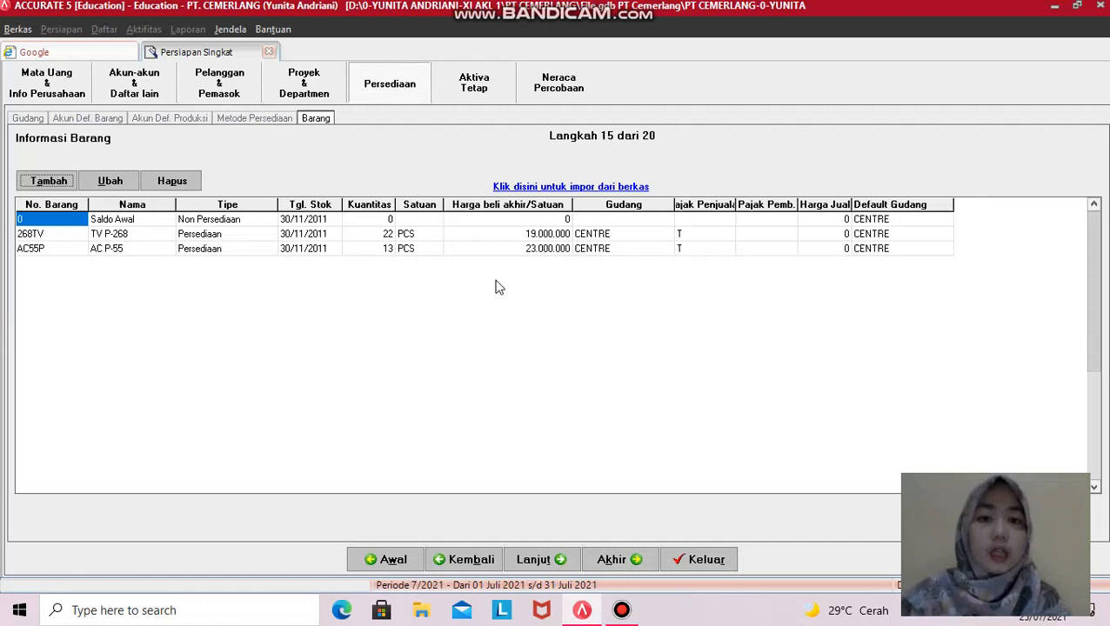
left_click(696, 561)
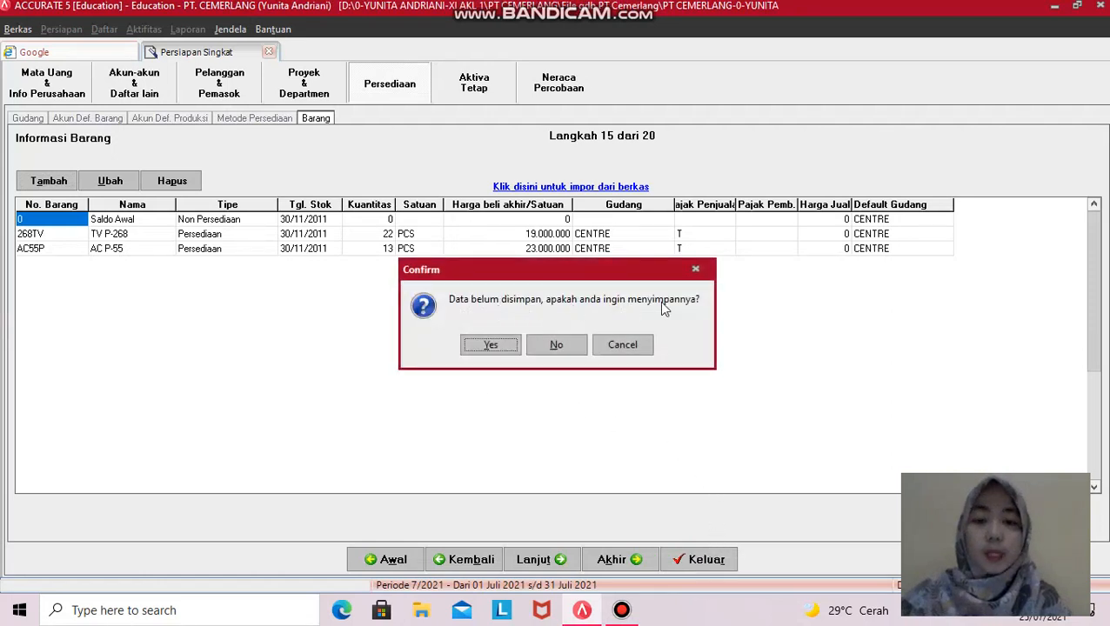
left_click(492, 347)
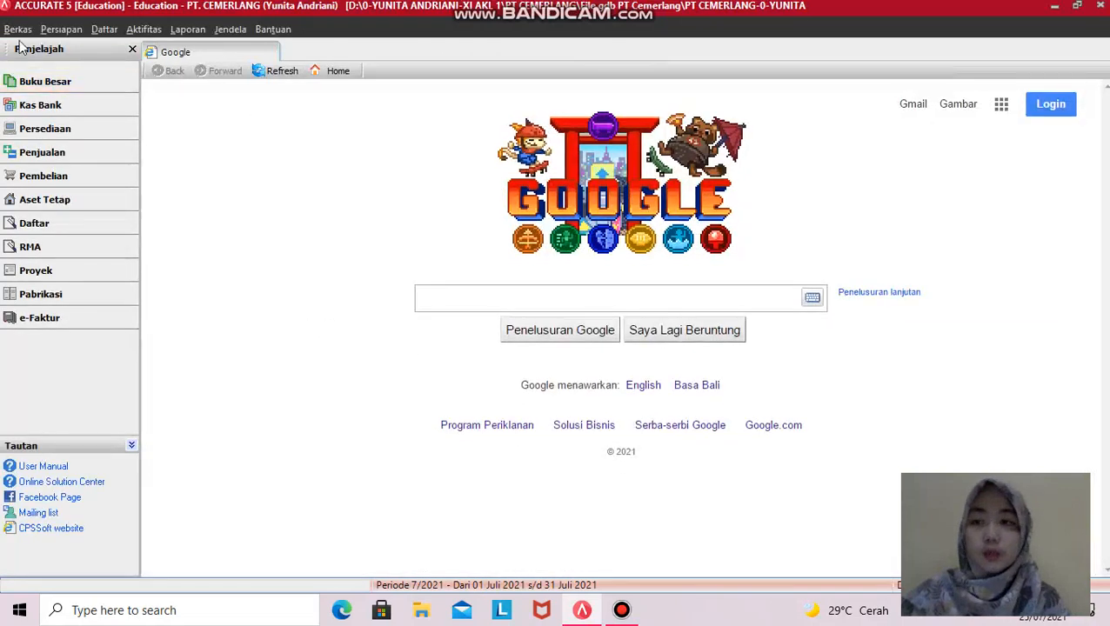
- Quit via Berkas > Keluar, confirm Tutup Data, and decline the backup prompt
left_click(17, 30)
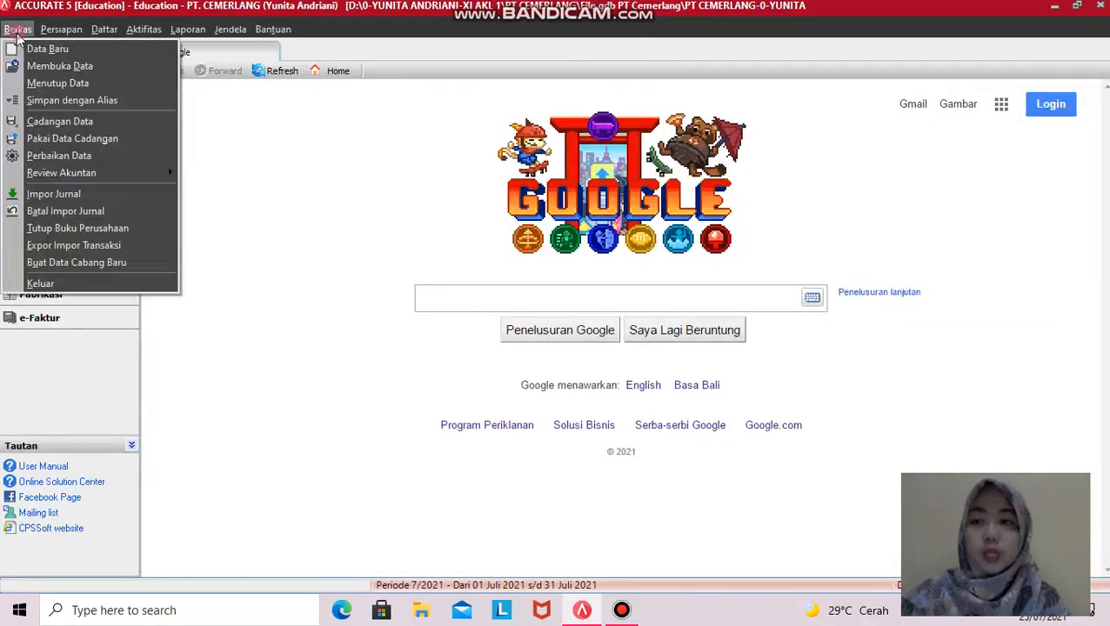
left_click(36, 283)
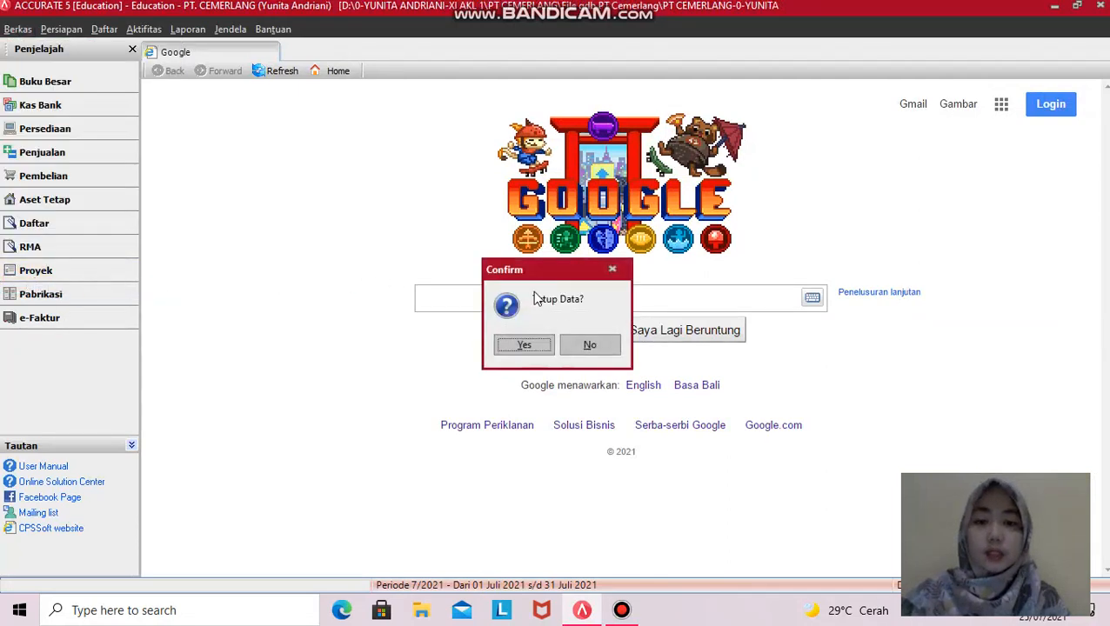
left_click(524, 345)
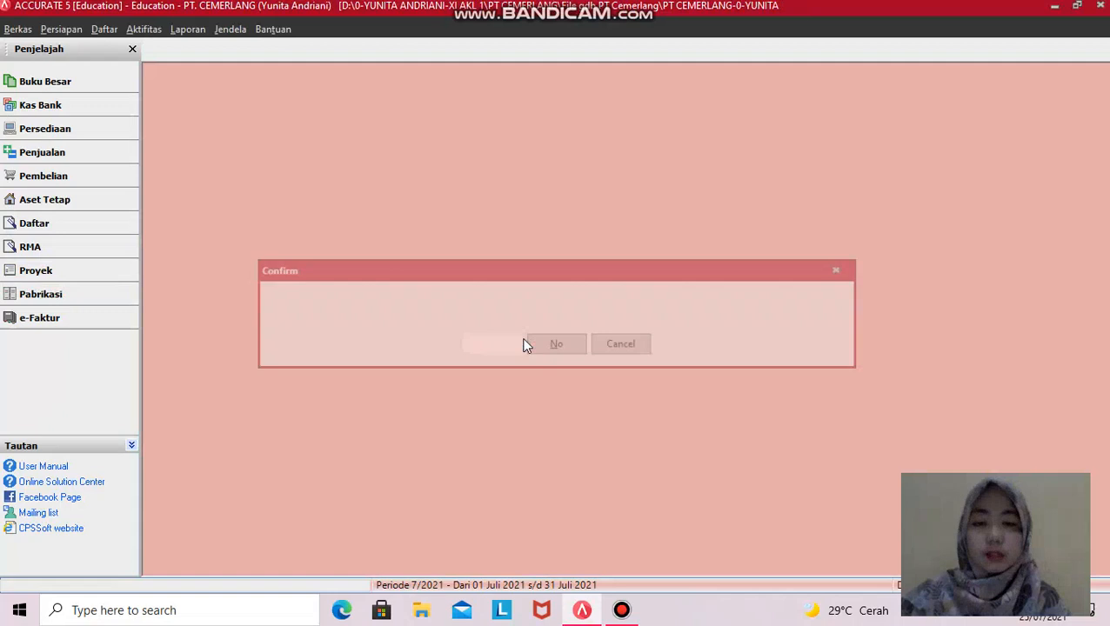
left_click(567, 344)
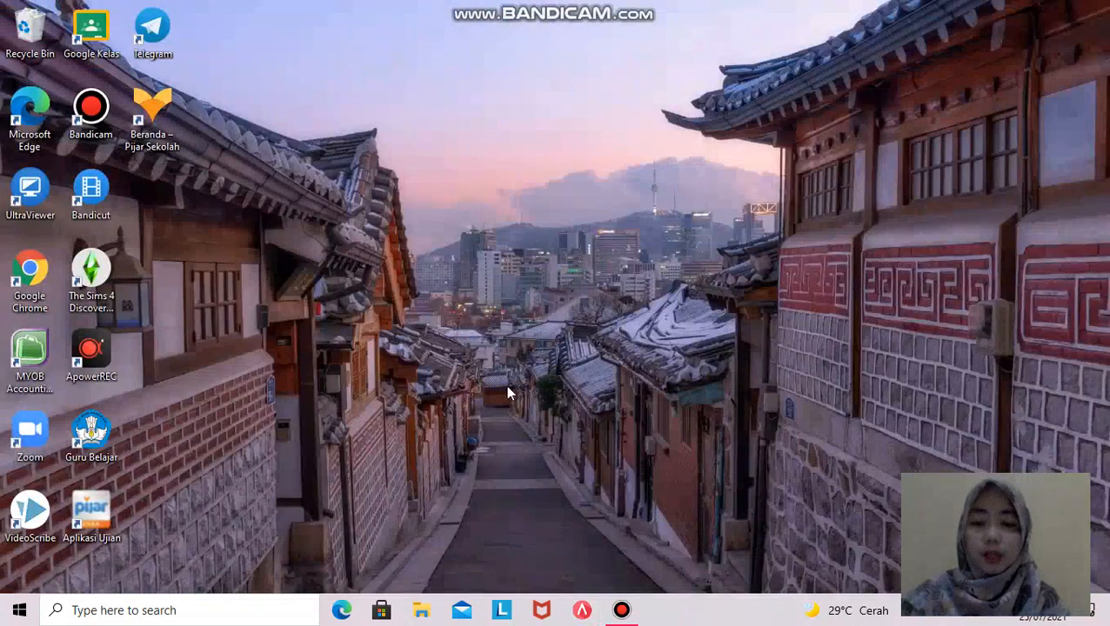
- Browse drive D to PT CEMERLANG > File gdb PT Cemerlang and select the main GDB file
left_click(422, 611)
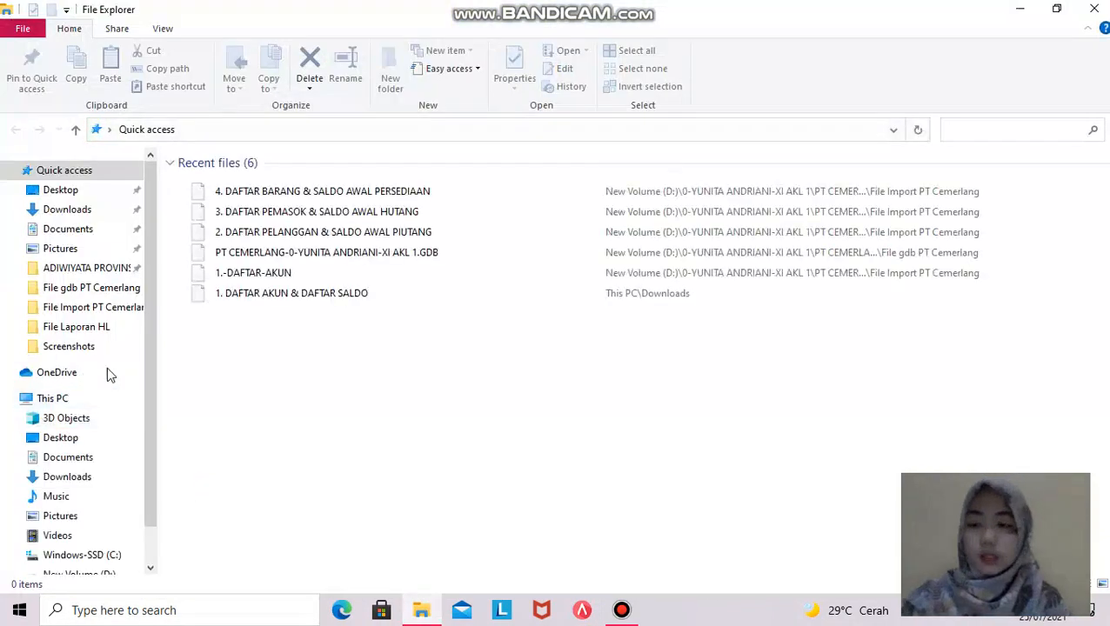
scroll(119, 448, "down", 1)
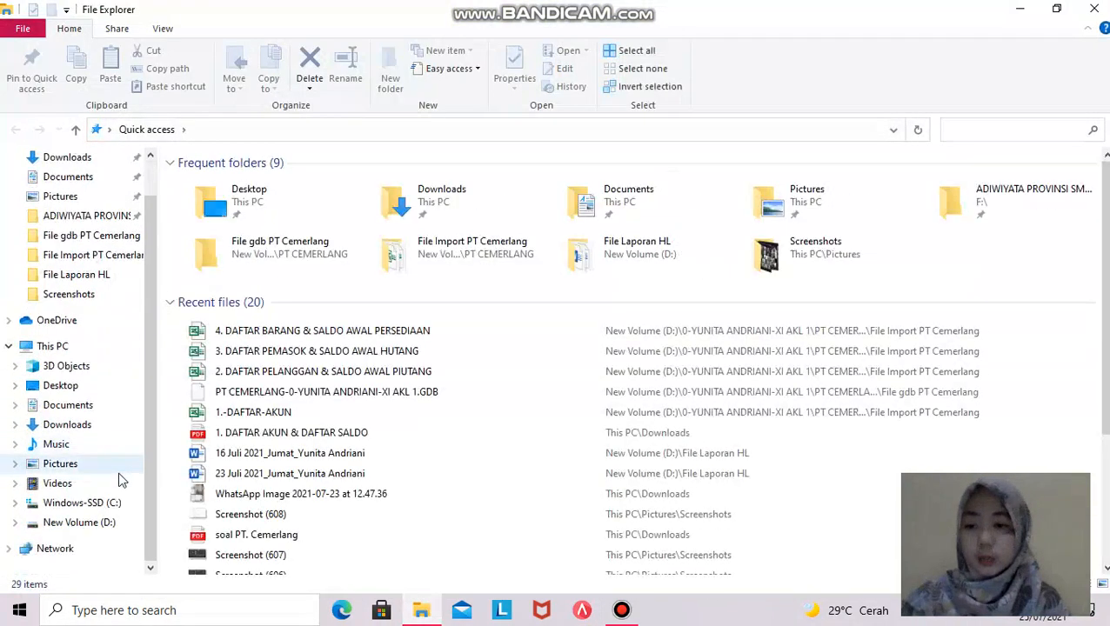
left_click(80, 523)
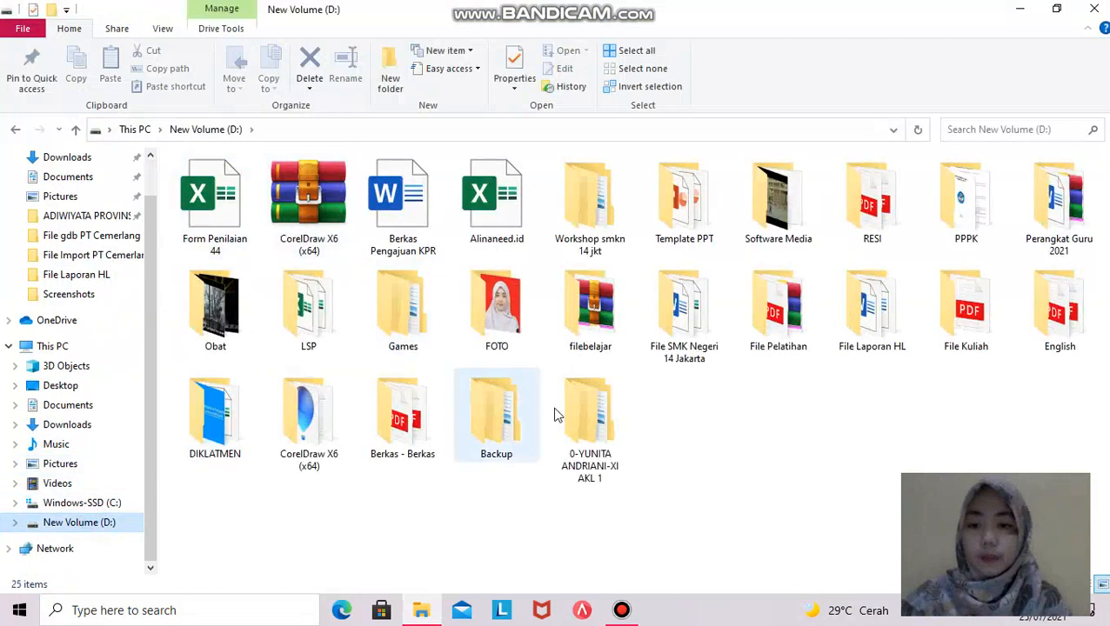
double_click(578, 449)
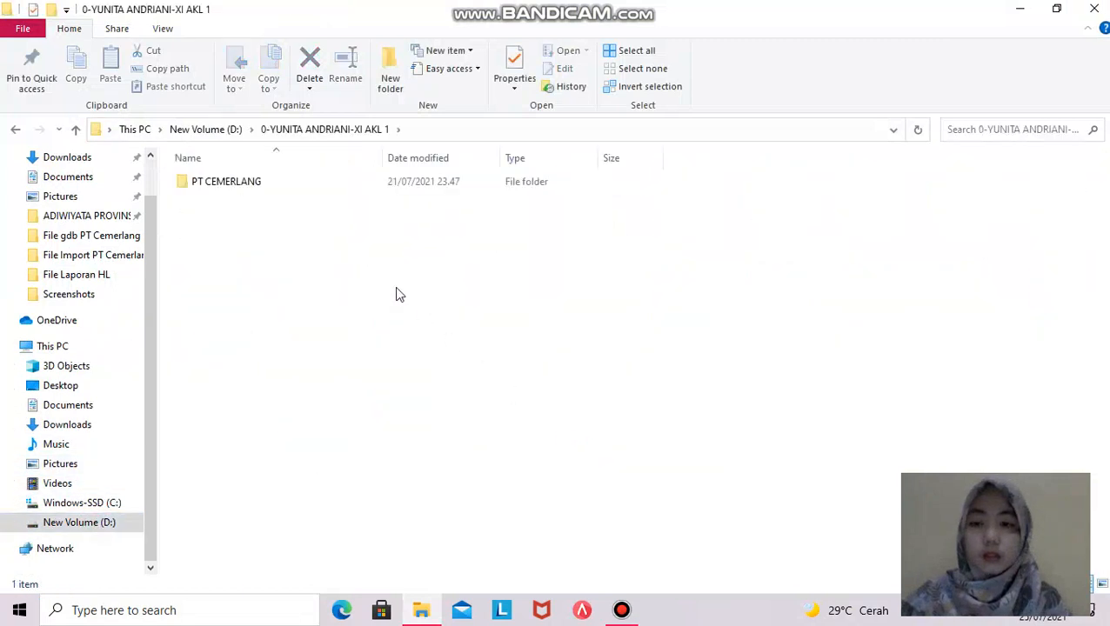
double_click(266, 184)
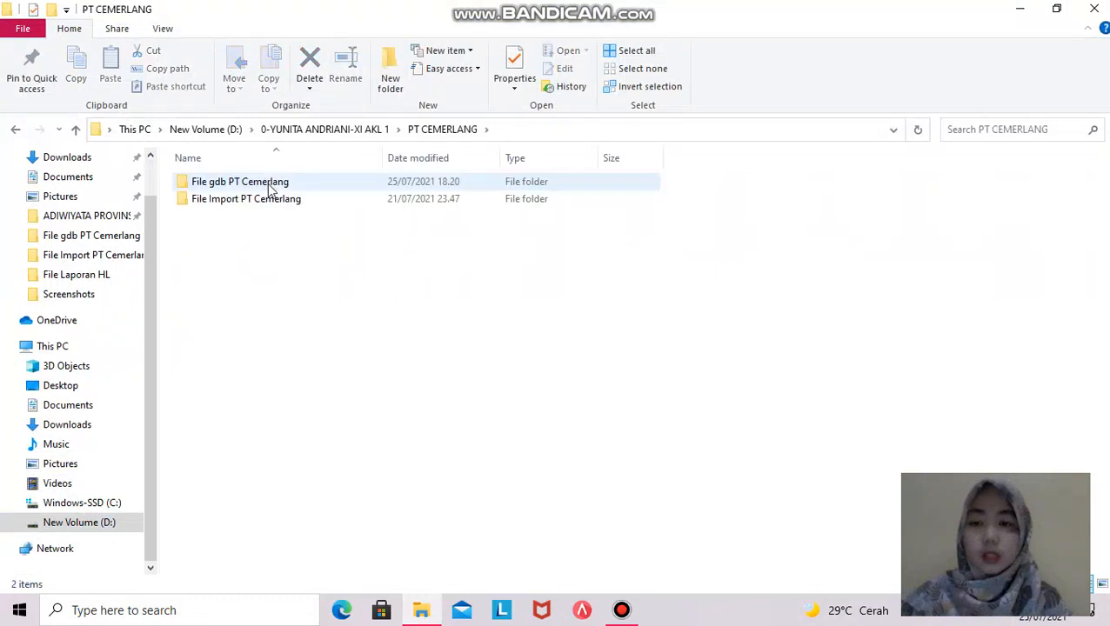
double_click(280, 182)
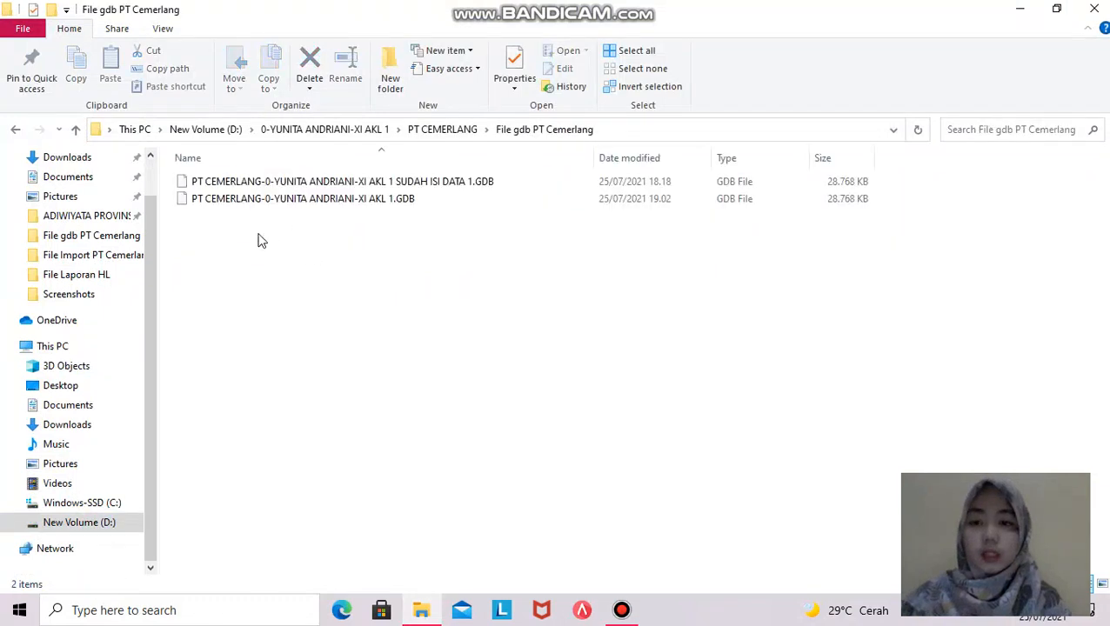
left_click(270, 202)
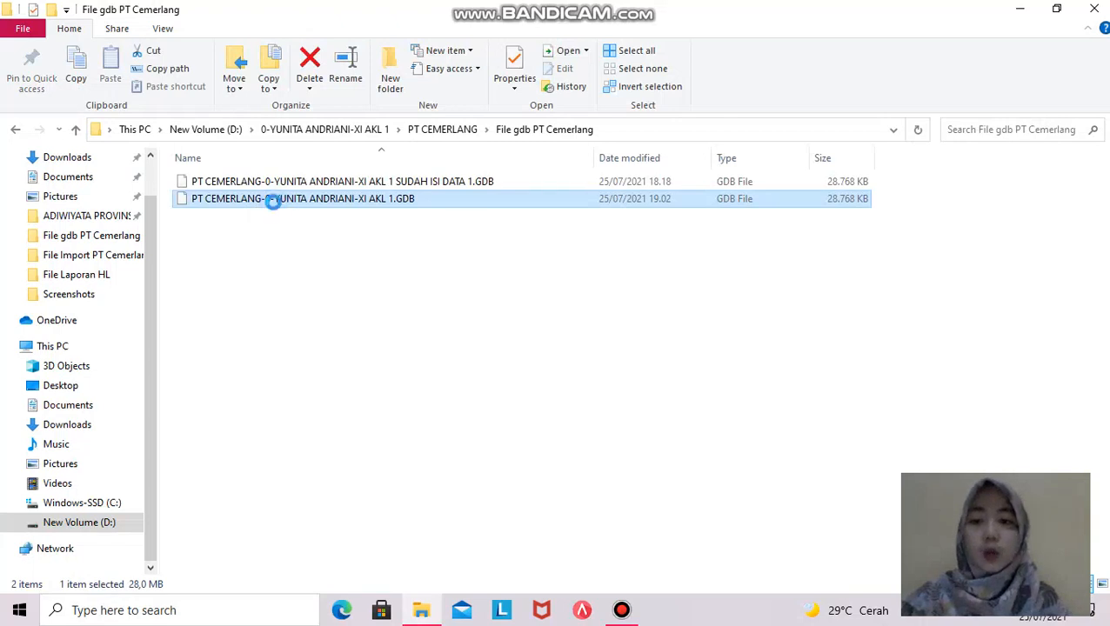
- Copy the main GDB database and paste a duplicate into the same folder
right_click(272, 202)
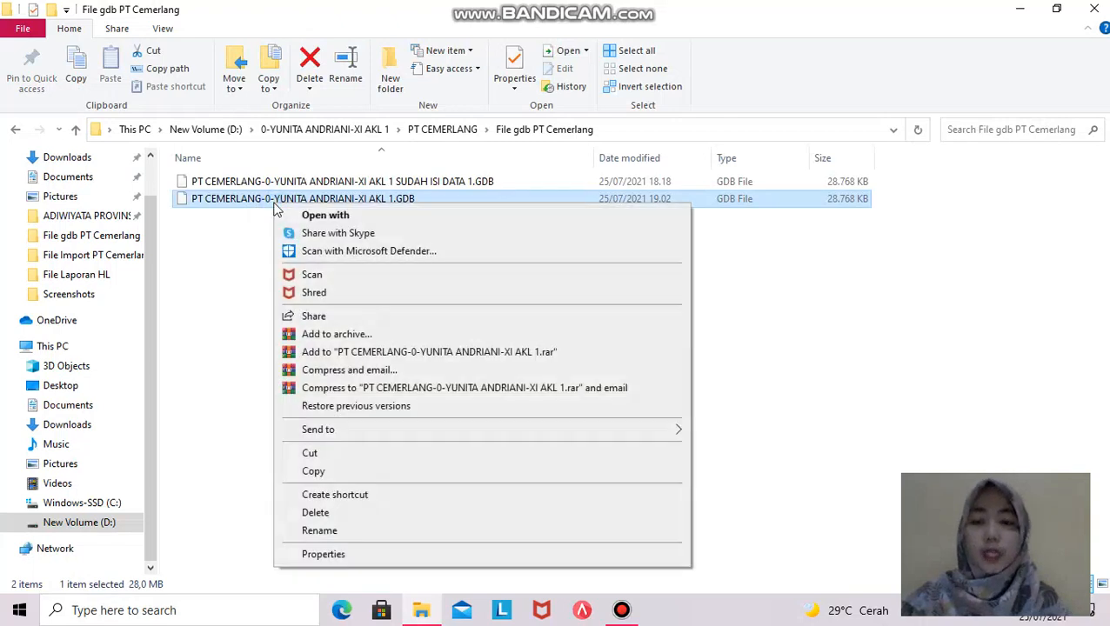
left_click(311, 470)
left_click(282, 289)
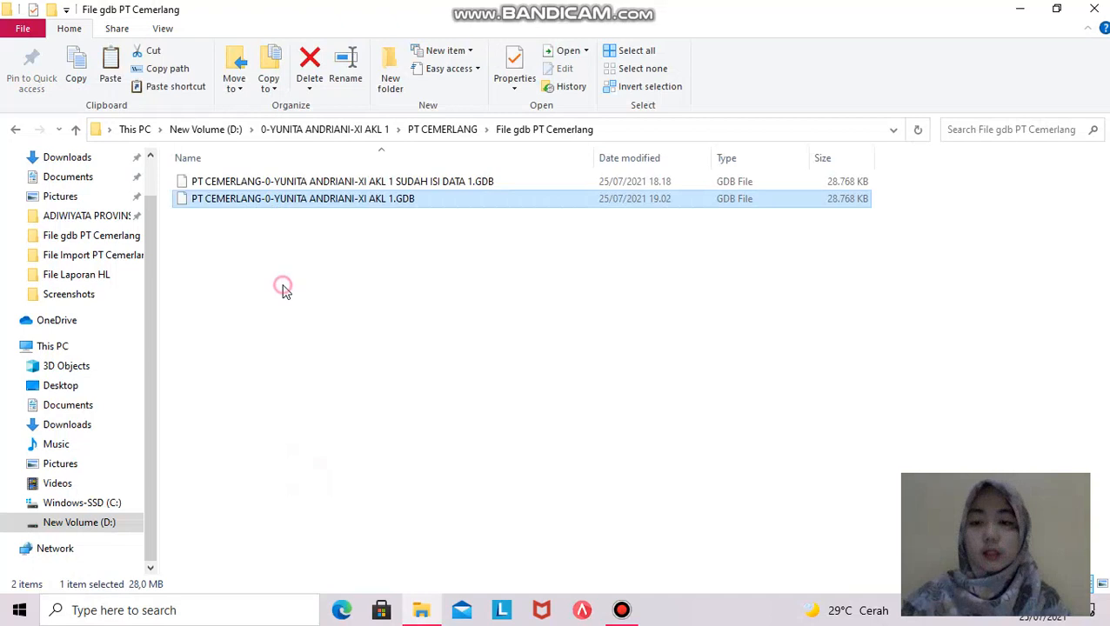
right_click(281, 287)
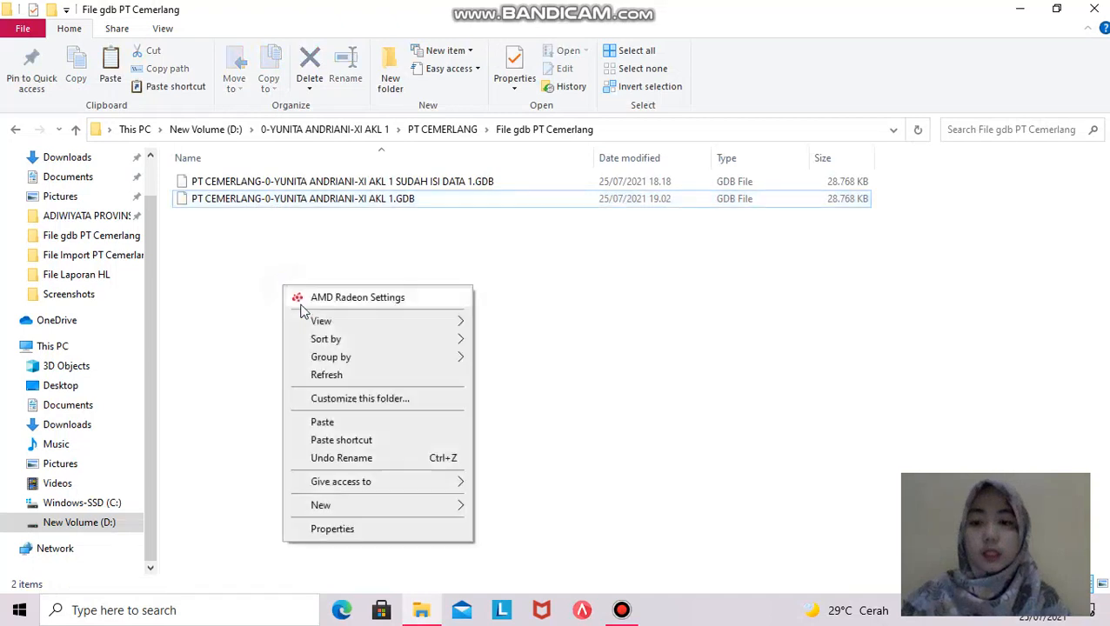
left_click(323, 423)
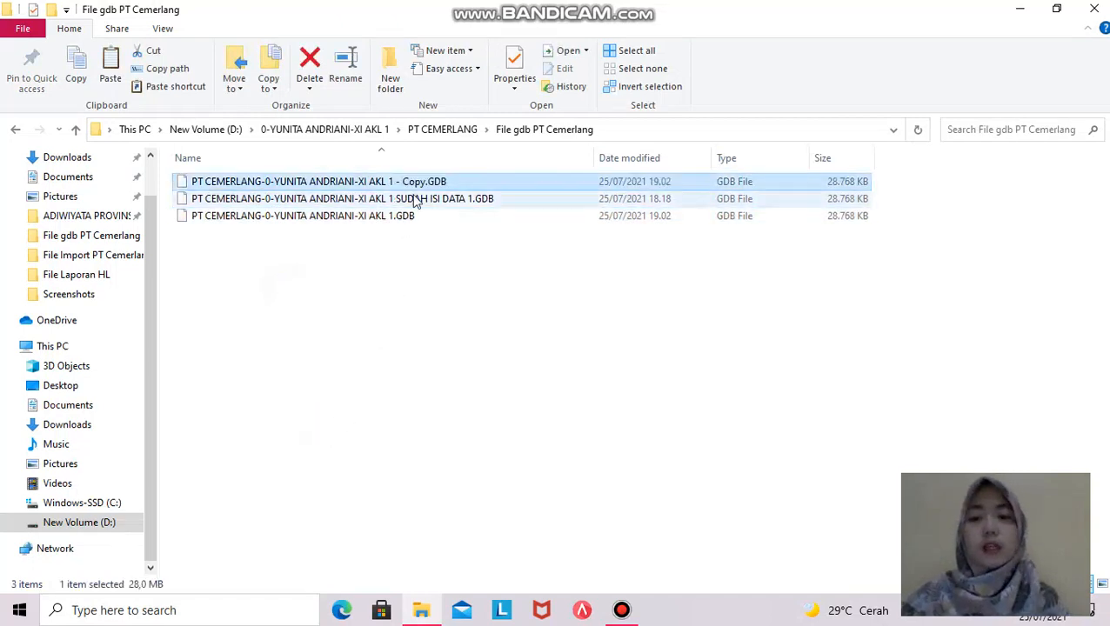
- Rename the duplicate, replacing '- Copy' with 'SUDAH ISI DATA 4'
right_click(414, 184)
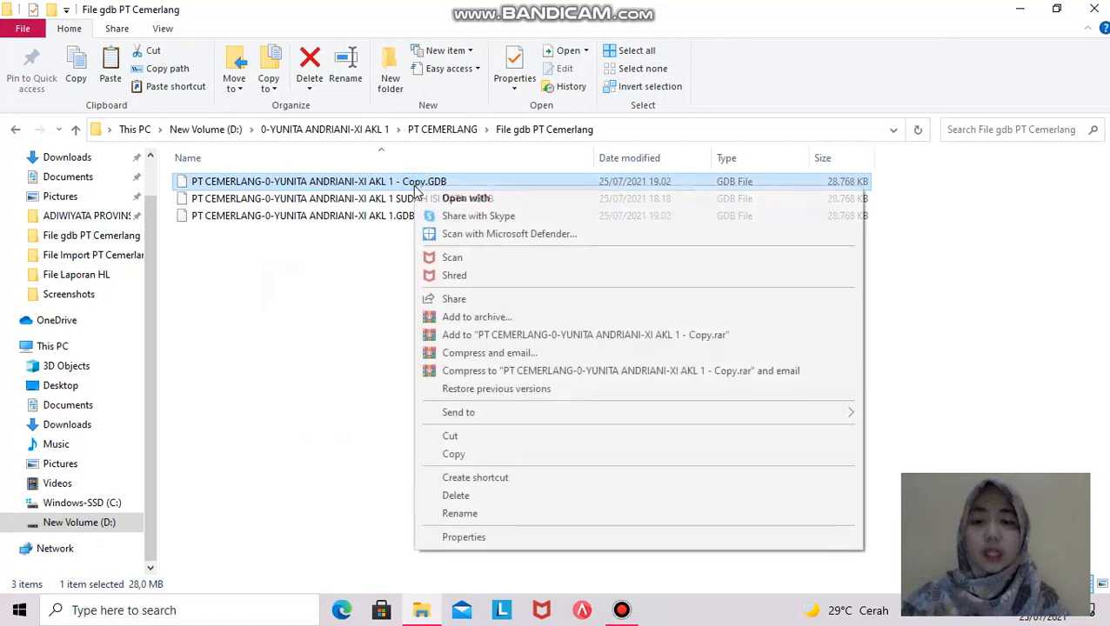
left_click(458, 513)
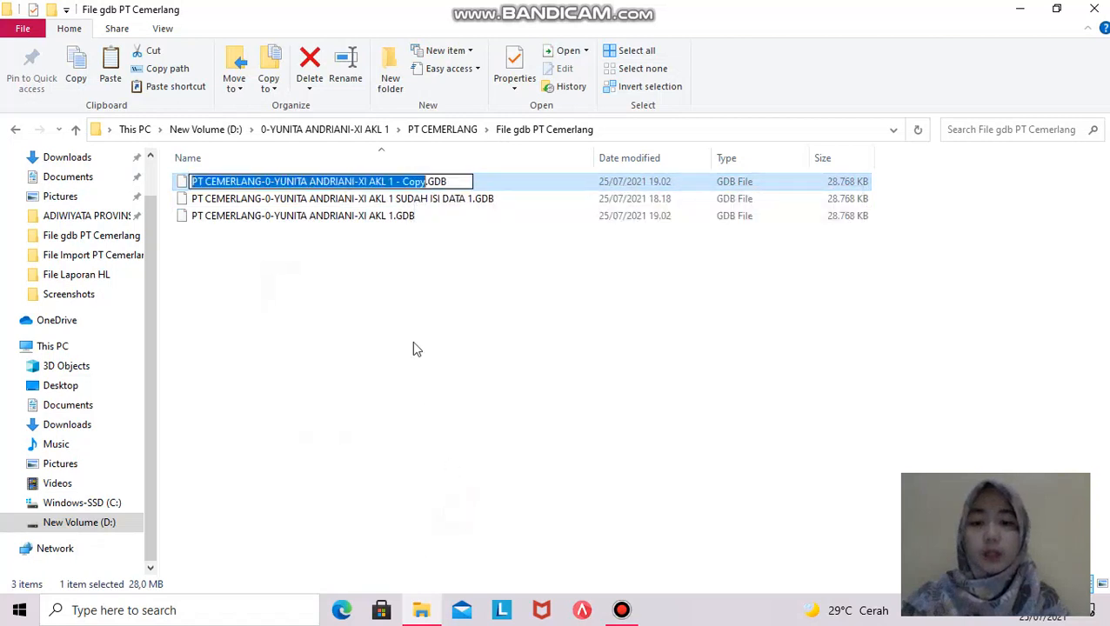
left_click(421, 182)
key("BackSpace")
key("BackSpace")
key("BackSpace")
key("BackSpace")
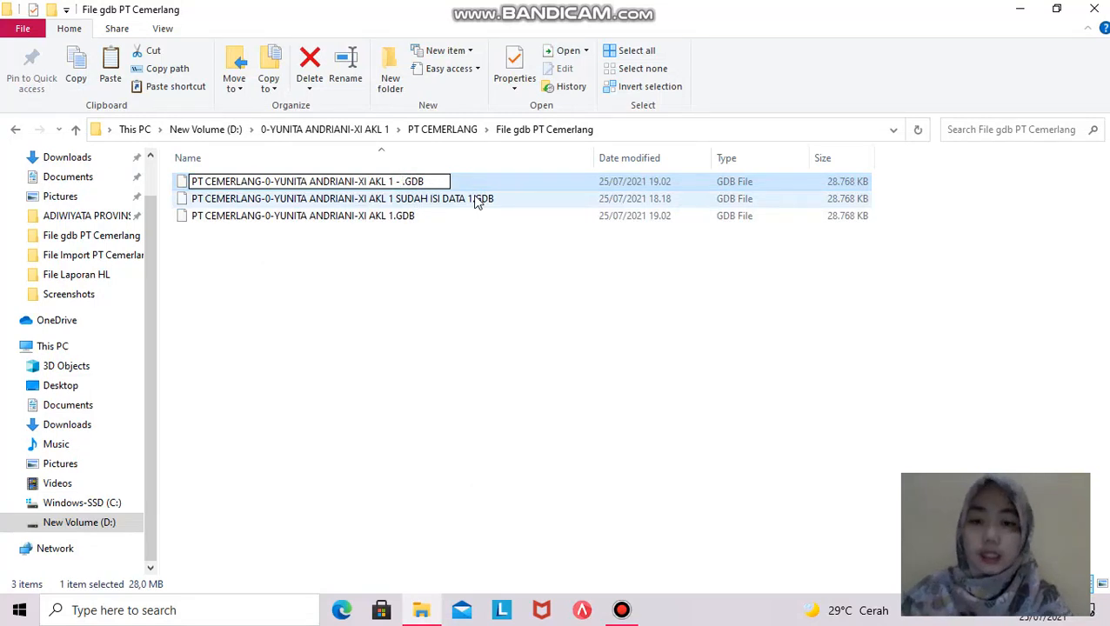
key("BackSpace")
key("BackSpace")
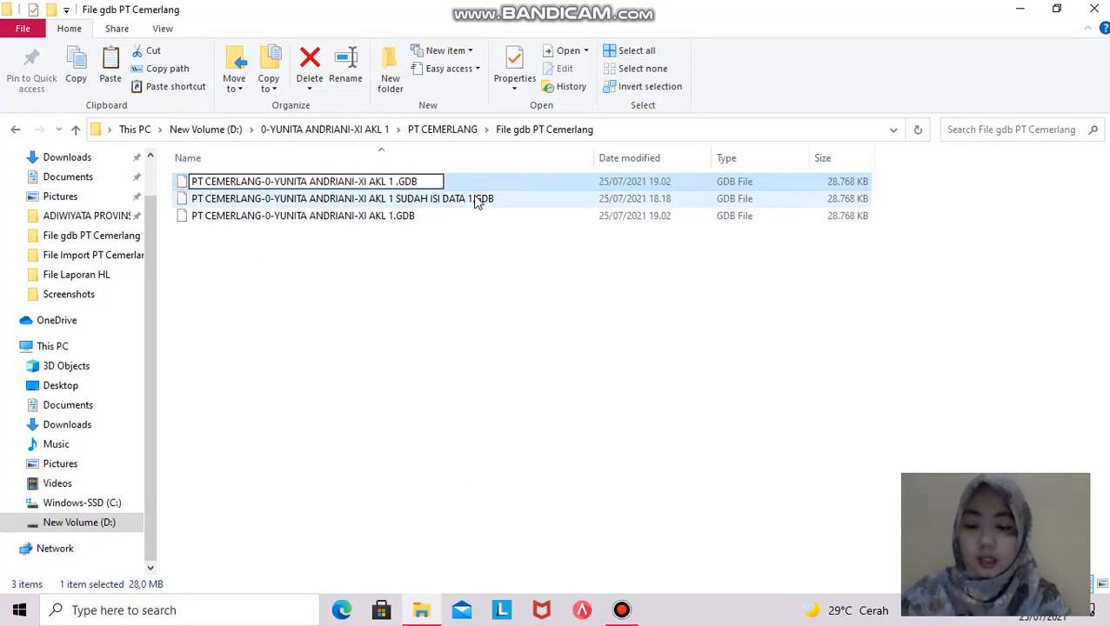
key("Caps_Lock")
type("SUDAH")
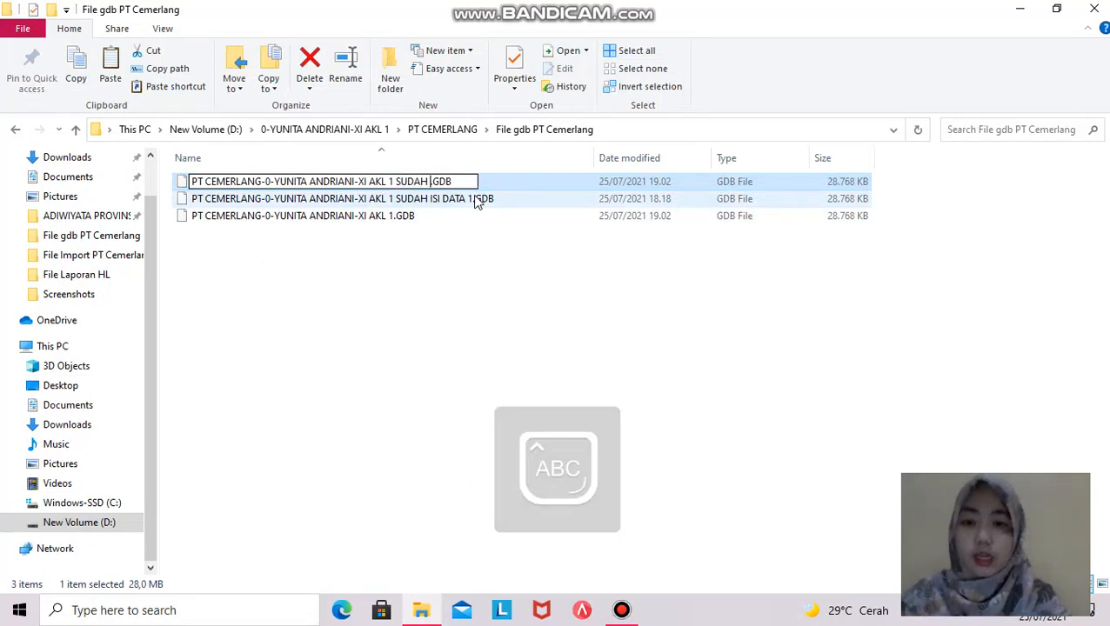
type(" ISI DATA 4")
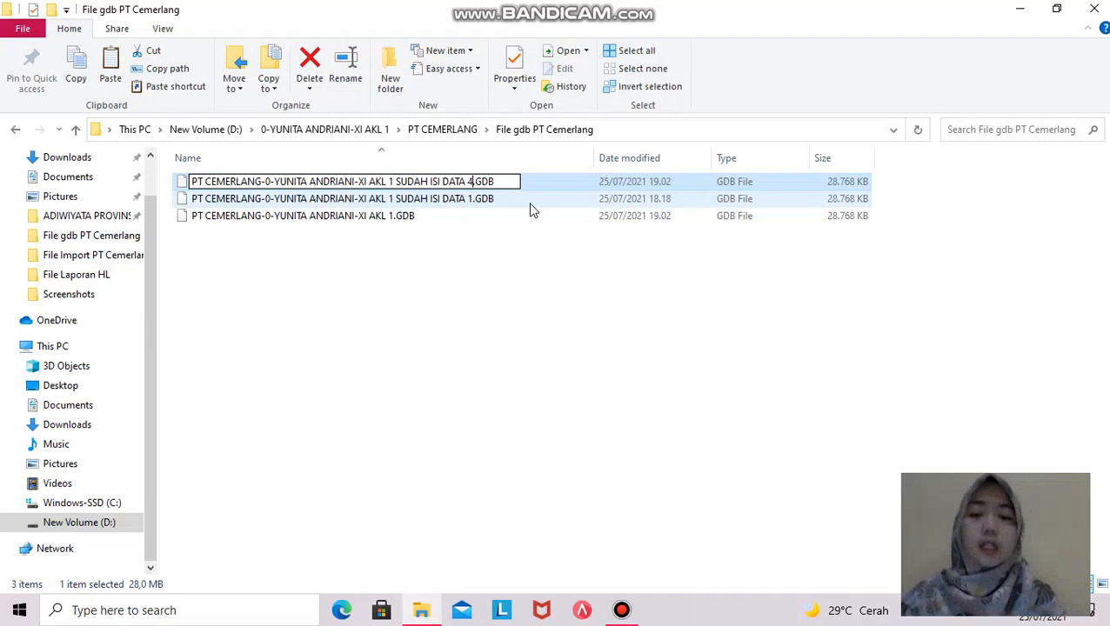
key("Return")
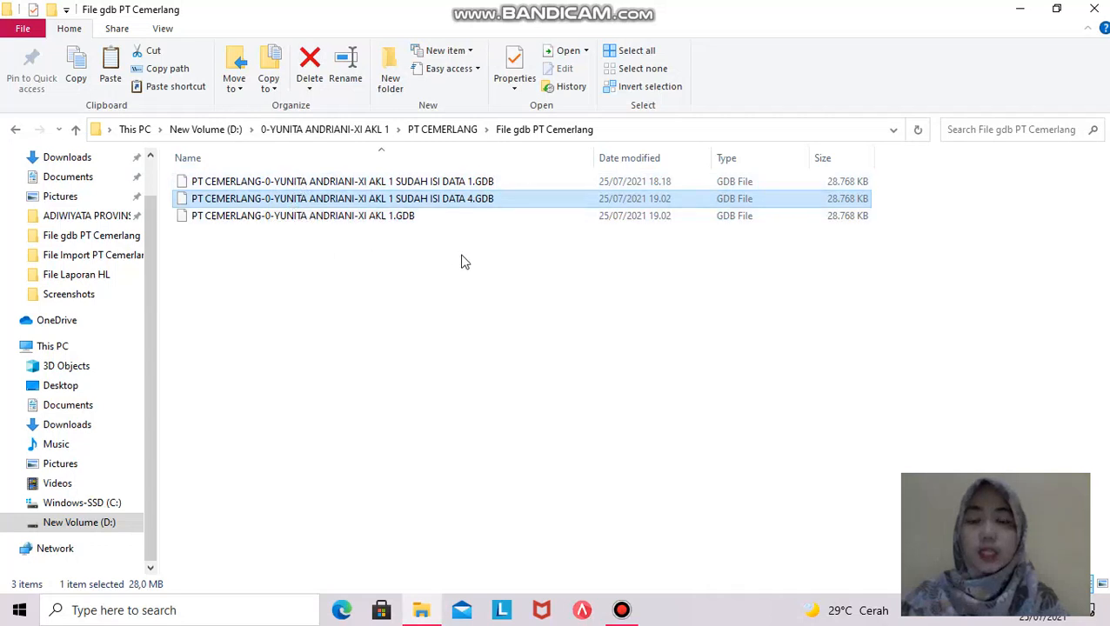
left_click(485, 311)
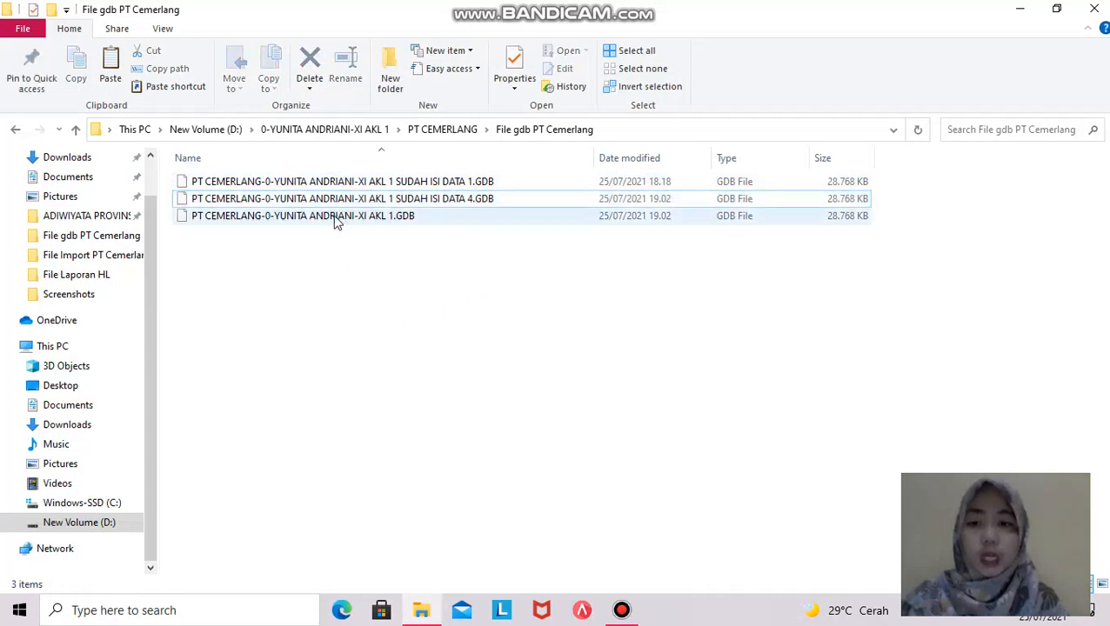